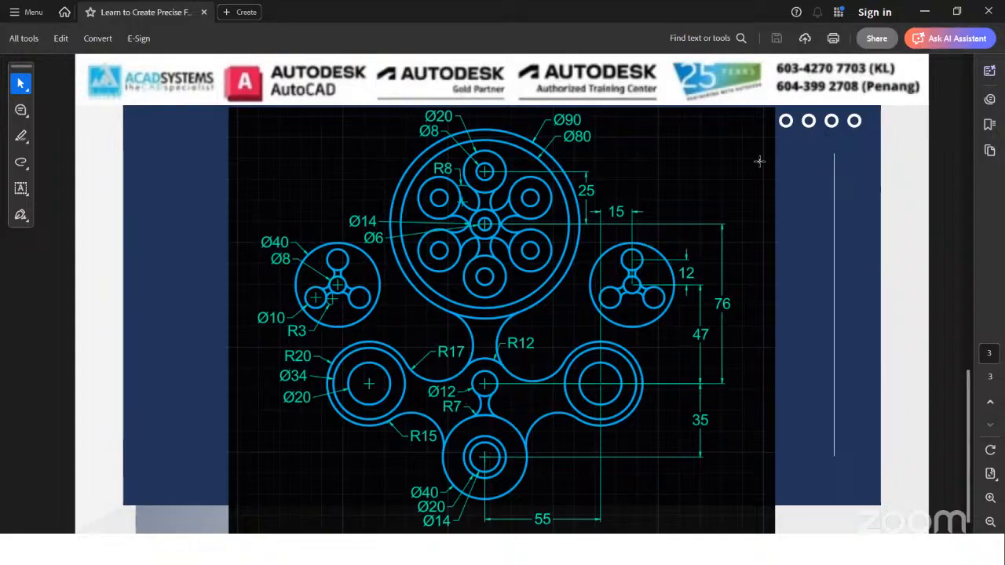
- Switch to the AutoCAD drawing FOL 2.dwg and check its drawing units settings
click(924, 11)
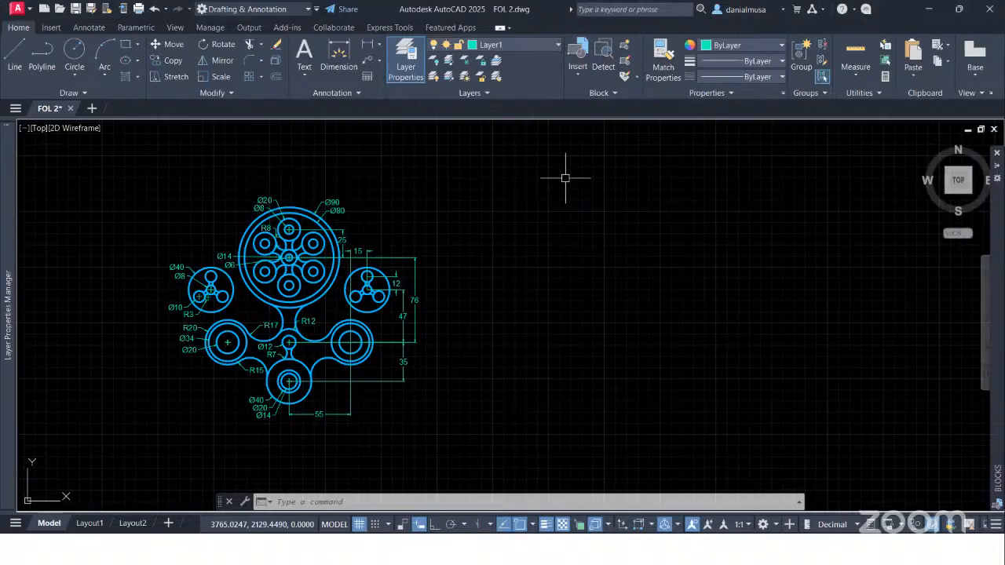
scroll(565, 178, up, 2)
scroll(549, 298, down, 2)
mouse_move(501, 302)
middle_down()
mouse_move(466, 212)
mouse_move(458, 258)
middle_up()
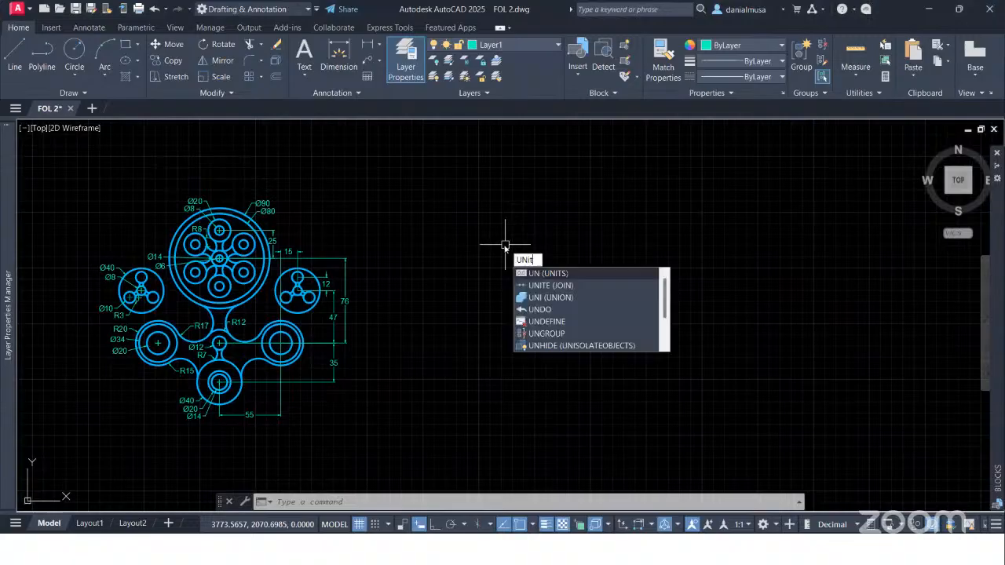
key(Return)
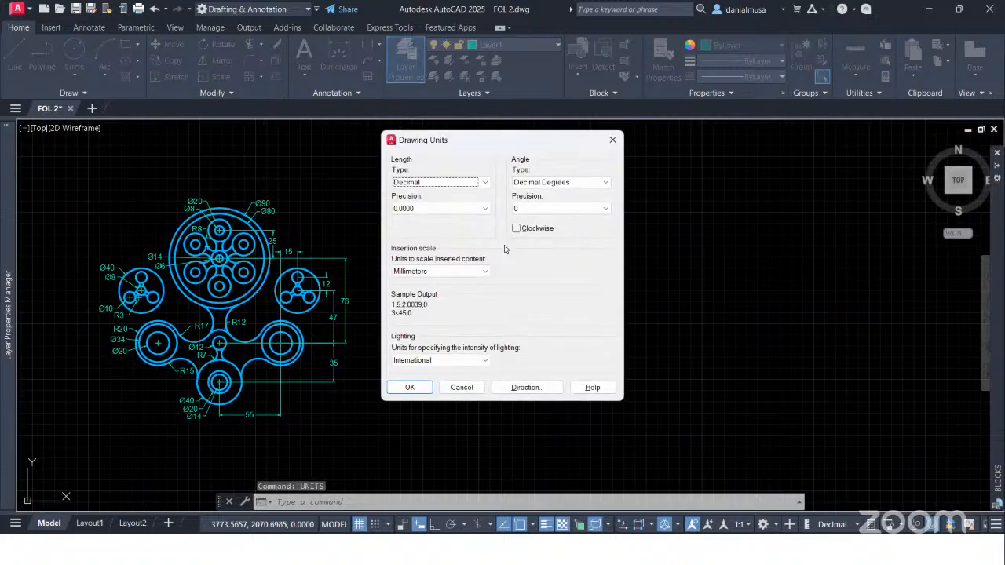
click(612, 141)
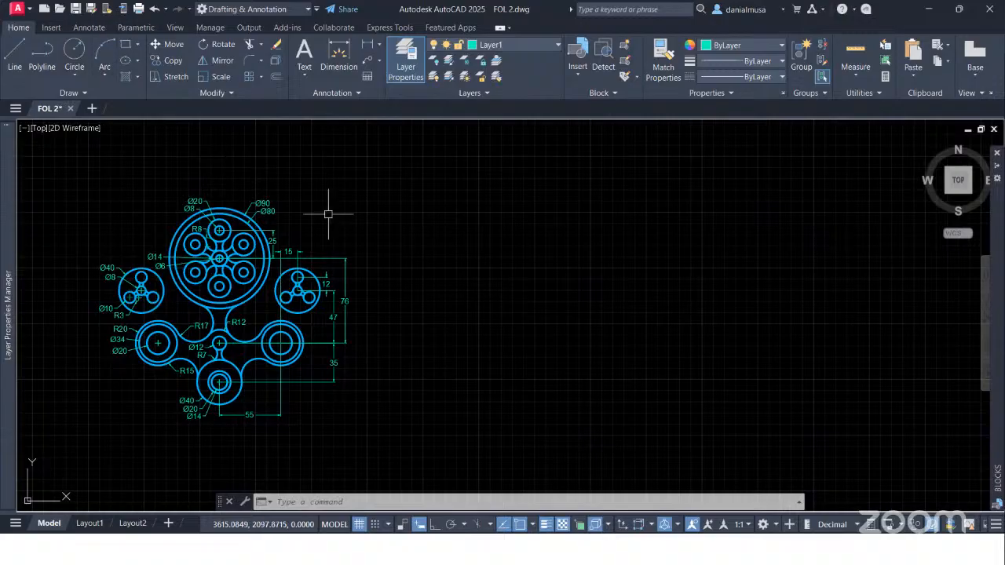
- Examine the dimensioned reference drawing, including the lower circles, connecting arcs and their centre distances
middle_drag(391, 240, 518, 271)
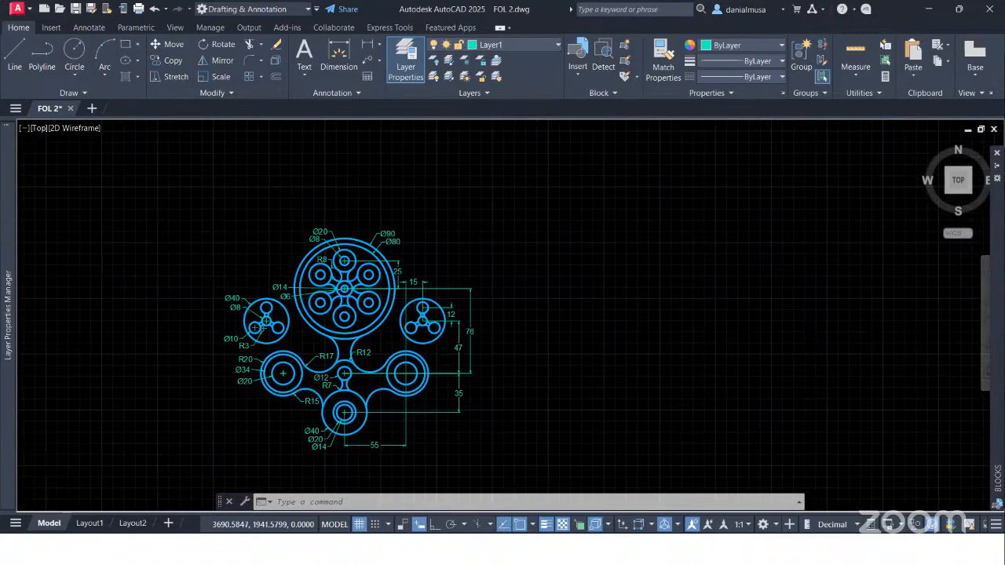
scroll(537, 419, up, 2)
middle_drag(537, 419, 583, 427)
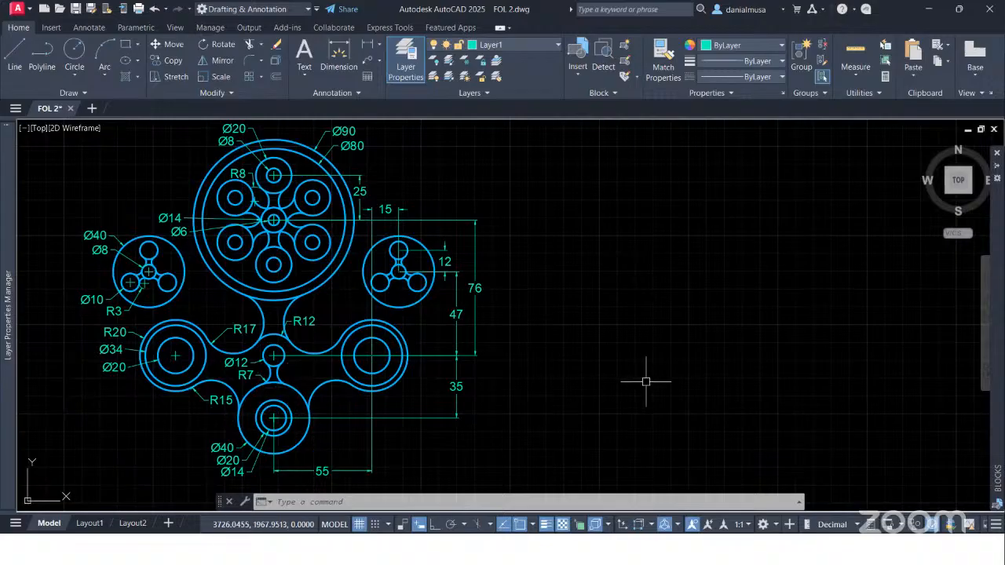
scroll(642, 381, down, 2)
middle_drag(642, 380, 507, 344)
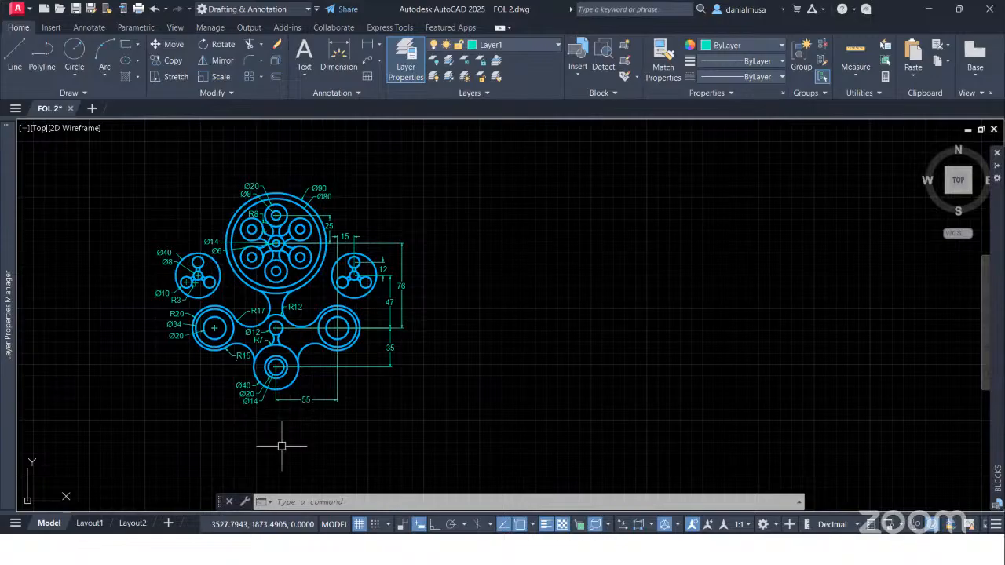
scroll(296, 426, up, 4)
middle_drag(298, 332, 401, 375)
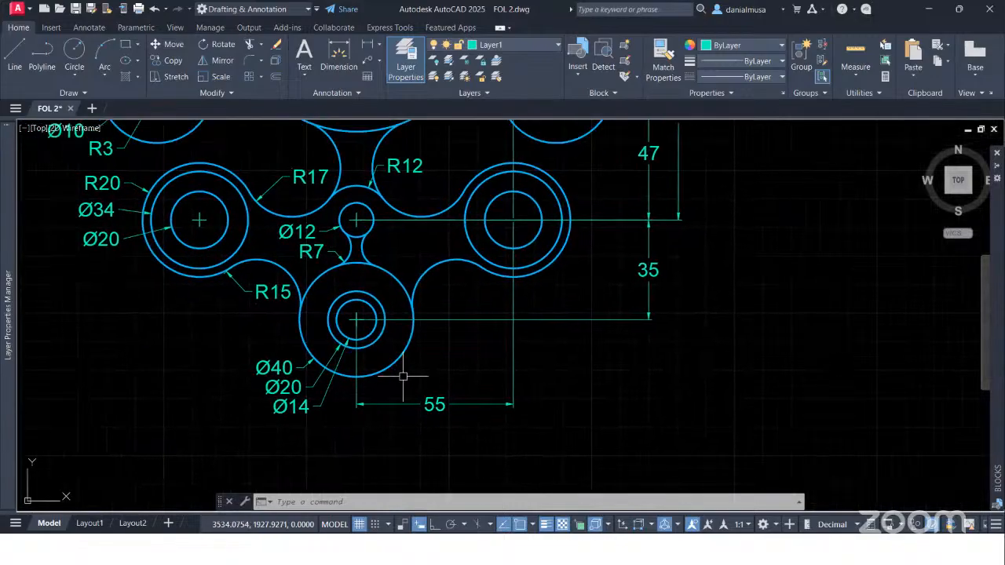
scroll(408, 371, down, 4)
middle_drag(526, 345, 447, 361)
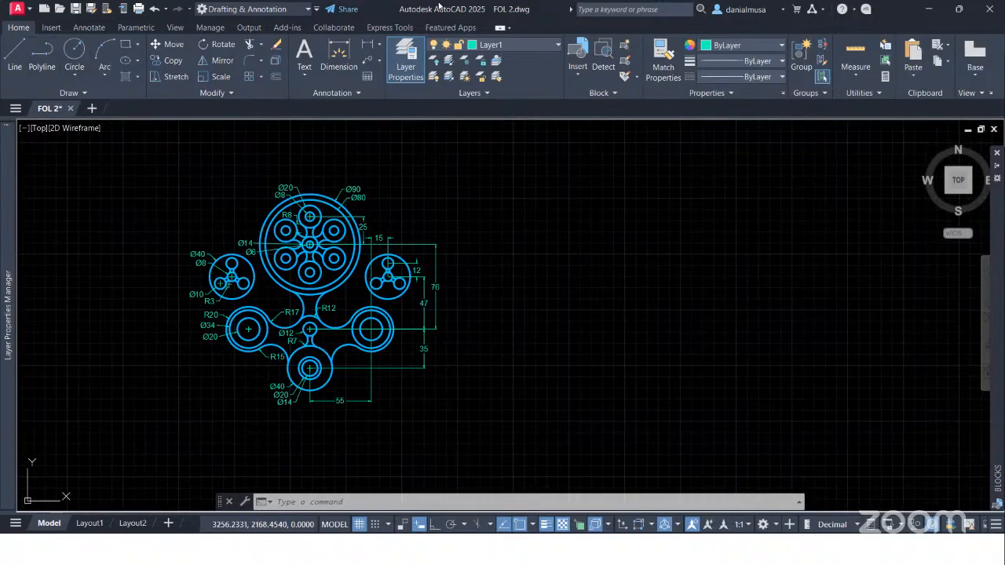
middle_drag(521, 320, 570, 325)
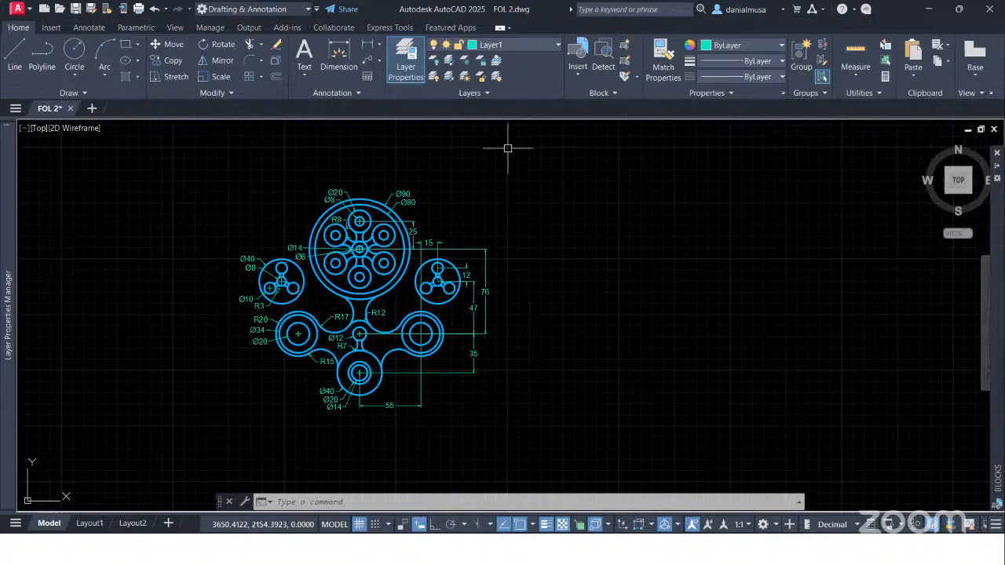
- Create a new layer named OBJ and set its colour to index 20
click(501, 98)
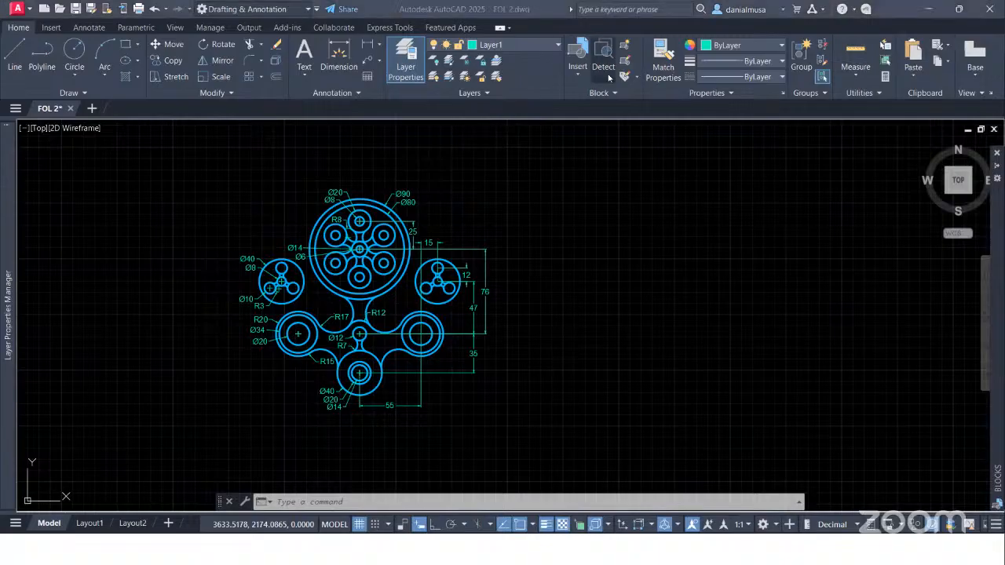
click(407, 72)
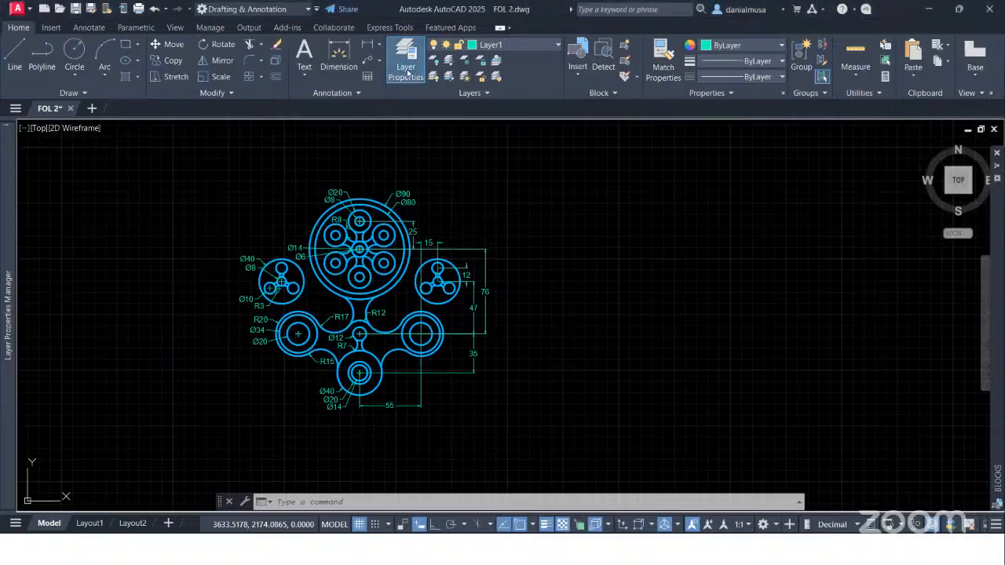
click(407, 68)
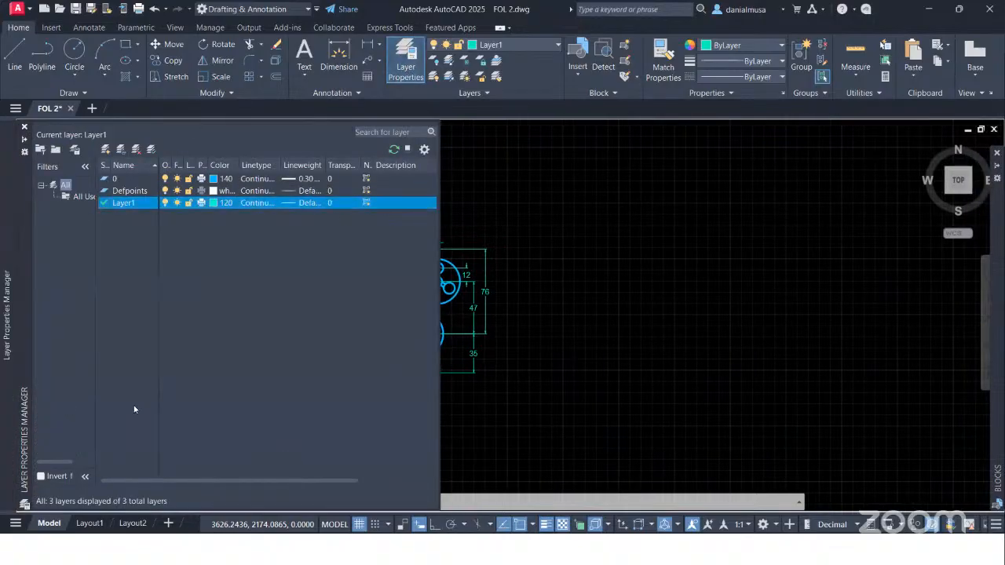
right_click(240, 336)
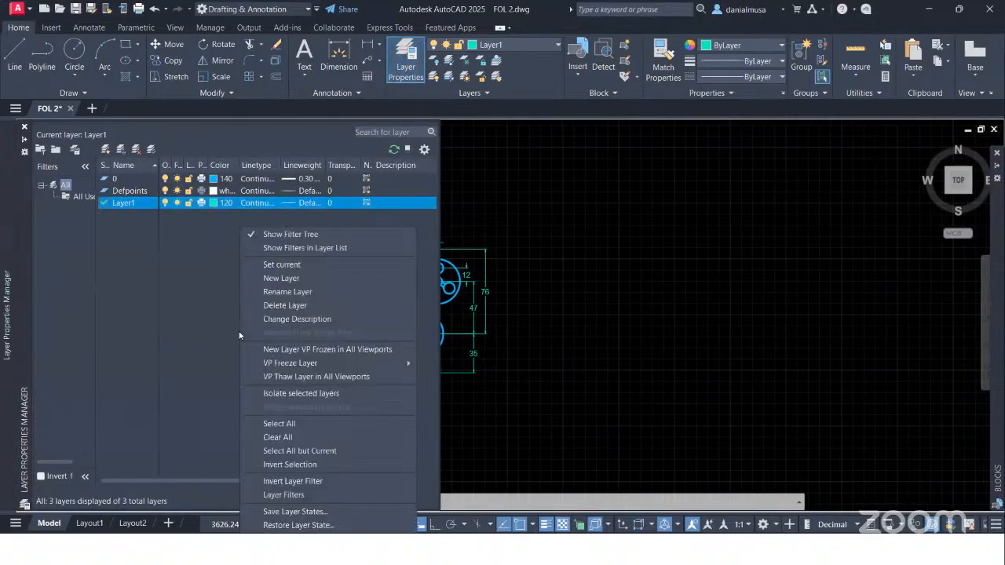
click(278, 278)
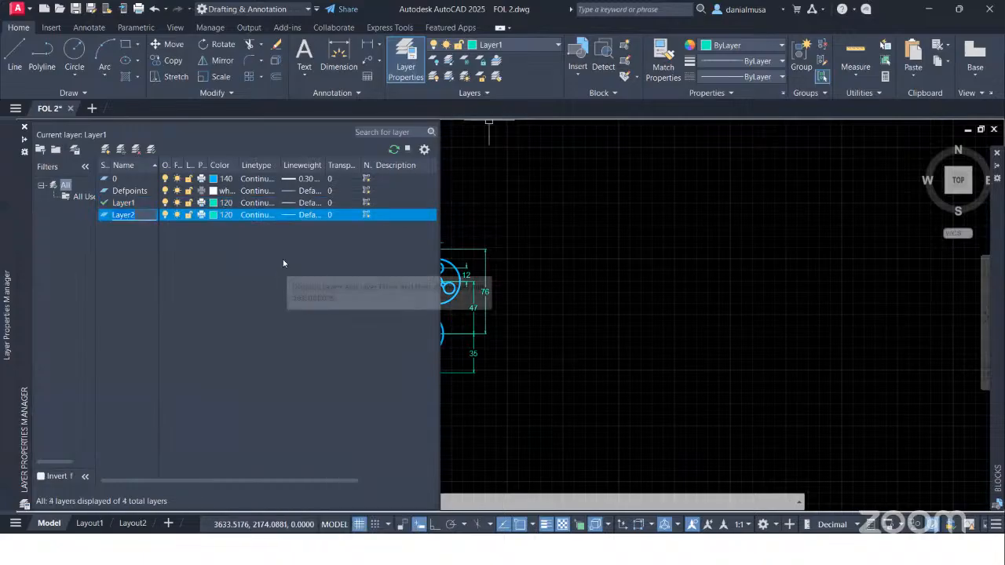
text(OBJ)
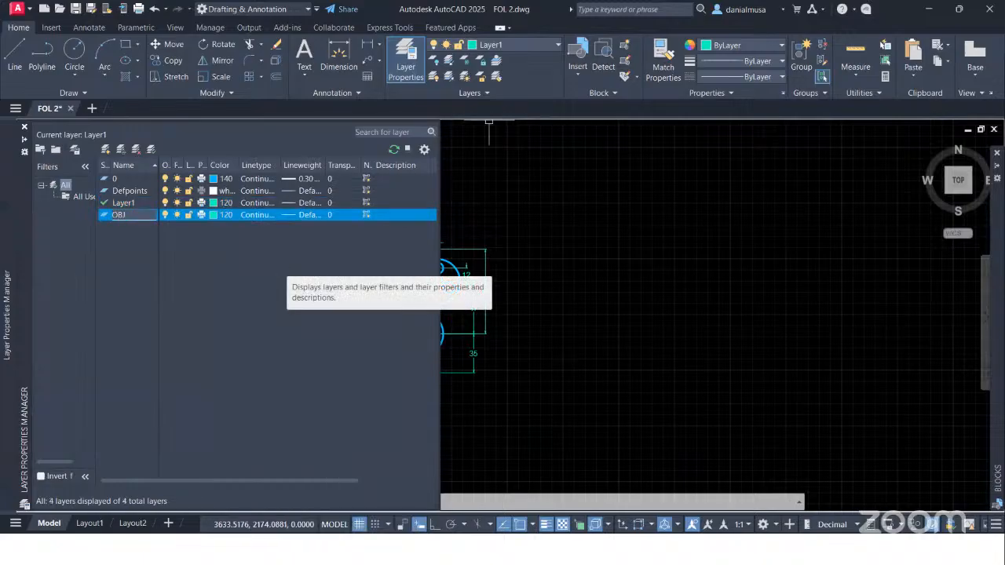
click(213, 215)
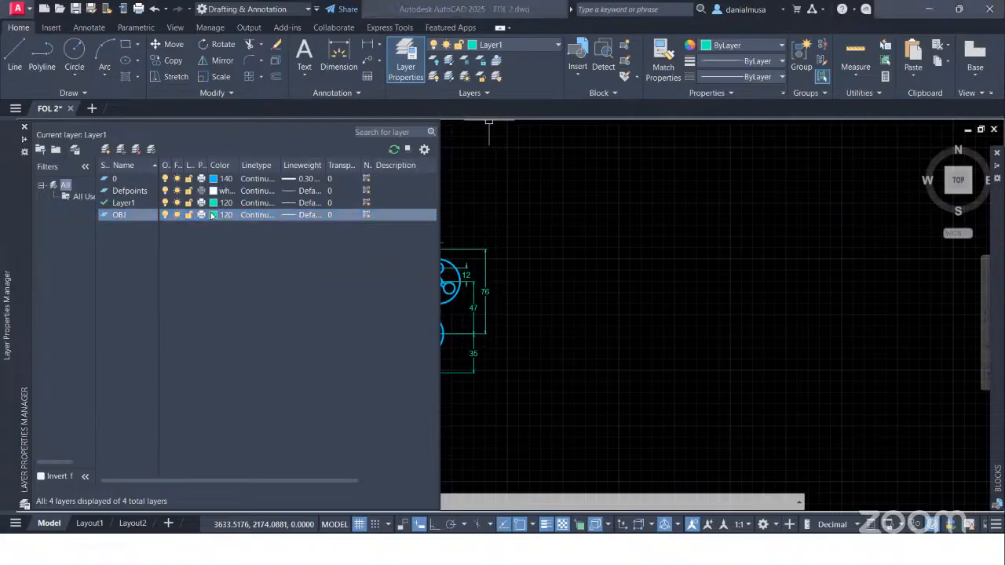
click(473, 204)
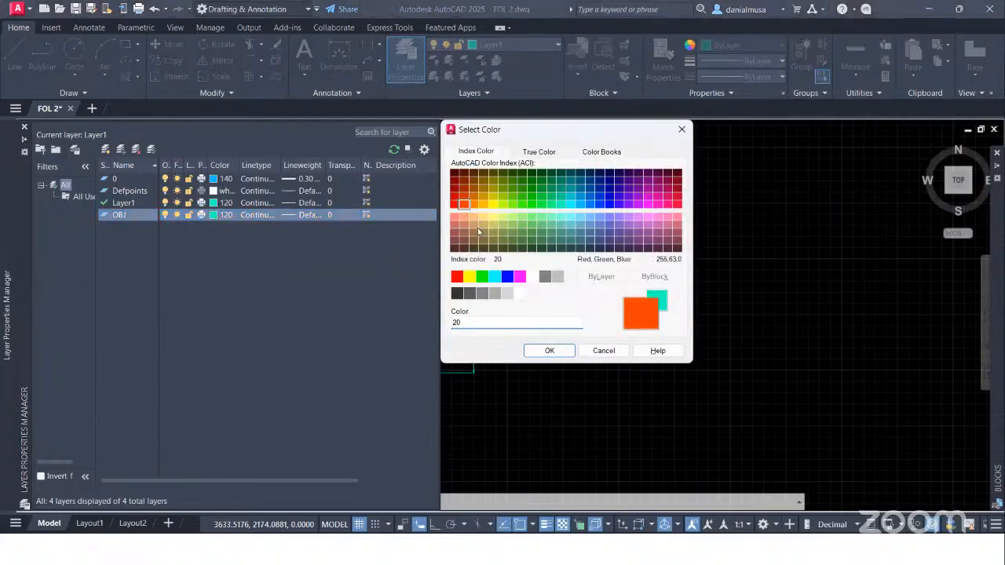
click(543, 351)
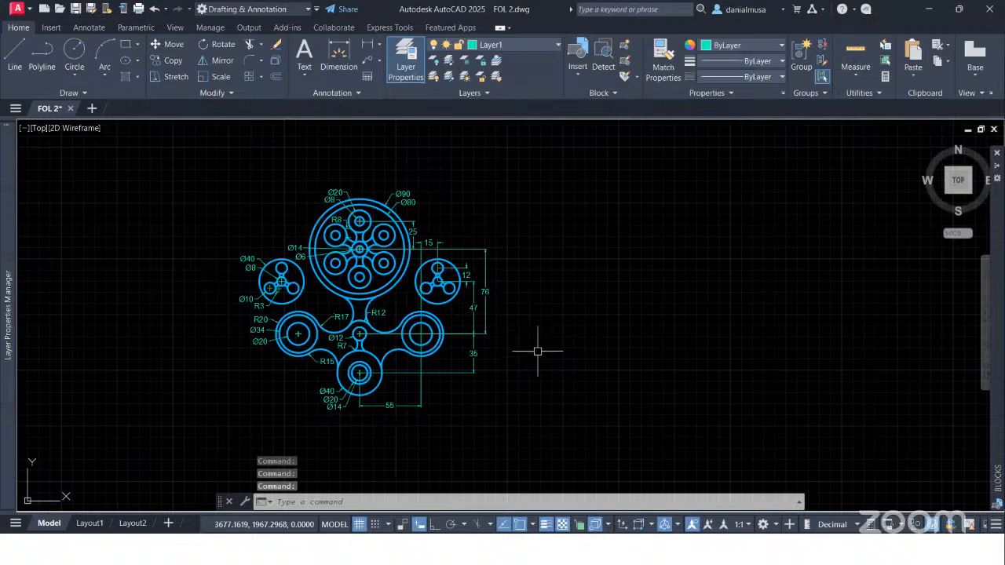
- Create a second new layer named Dim and give it an orange-yellow index colour
mouse_move(547, 347)
middle_down()
mouse_move(648, 353)
mouse_move(701, 387)
middle_up()
scroll(594, 380, up, 2)
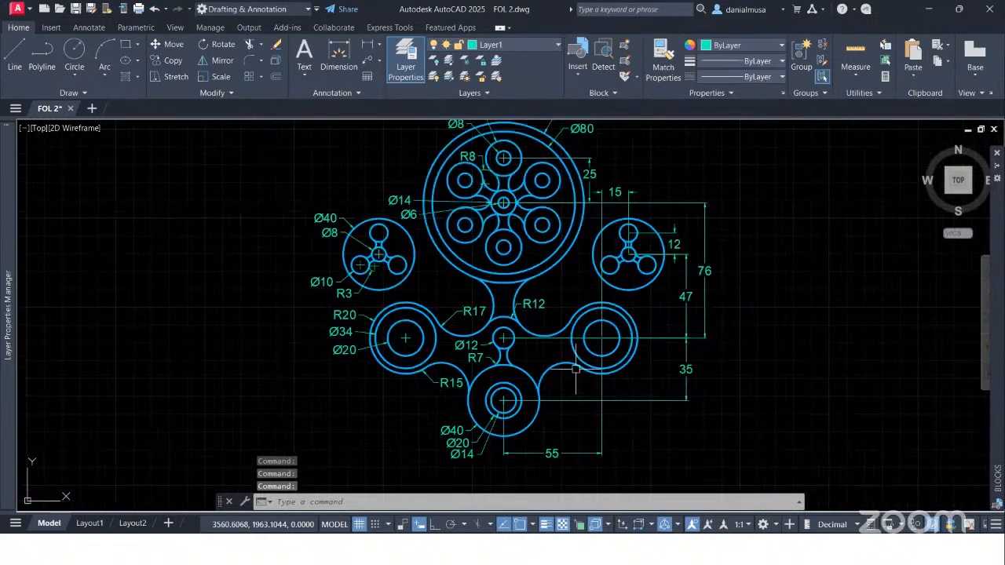
scroll(497, 314, down, 2)
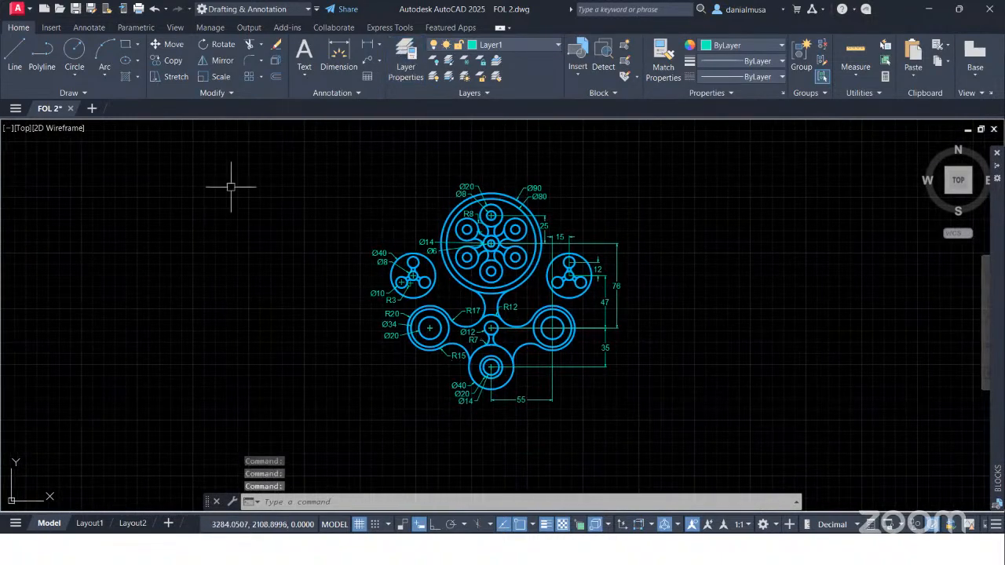
click(402, 73)
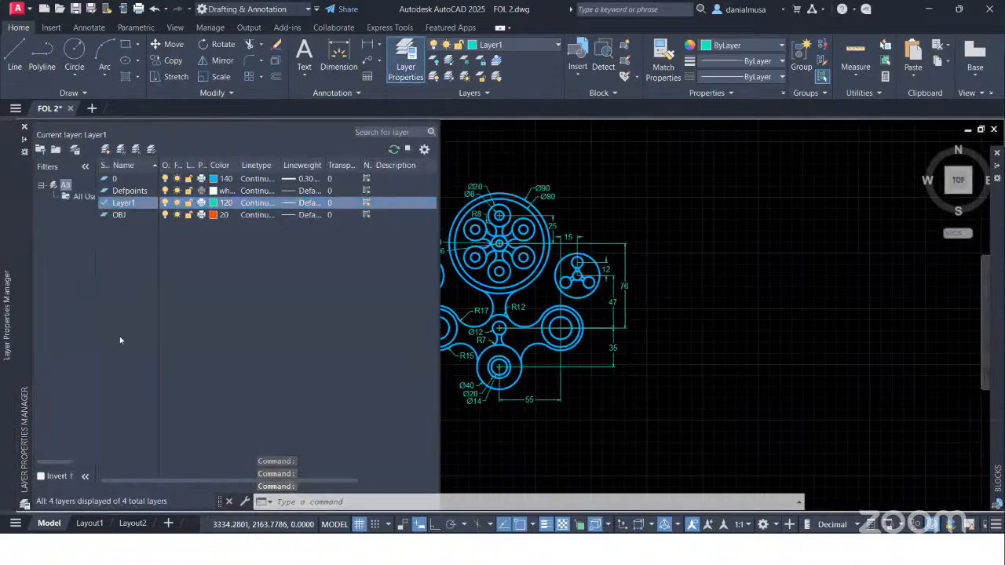
right_click(178, 315)
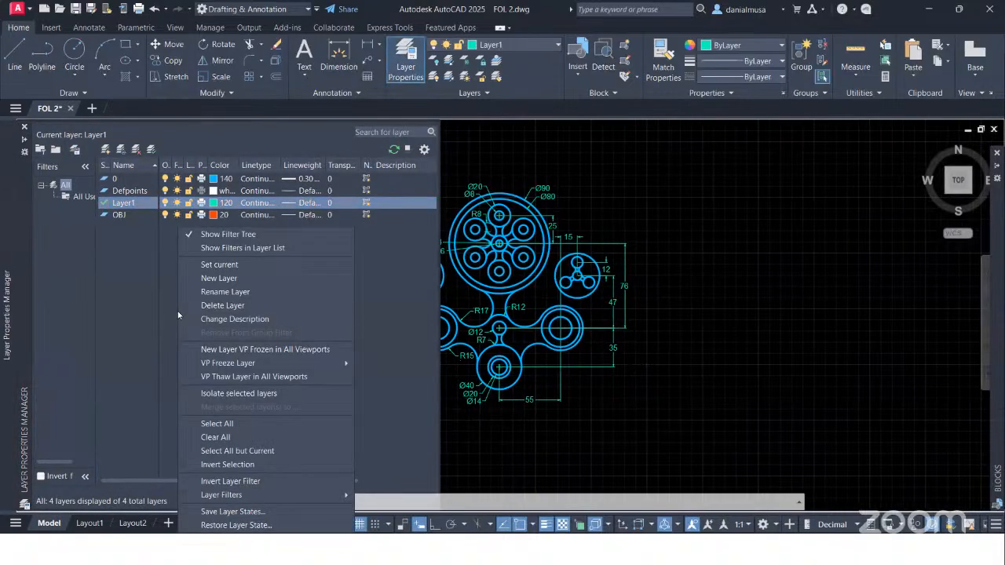
click(219, 280)
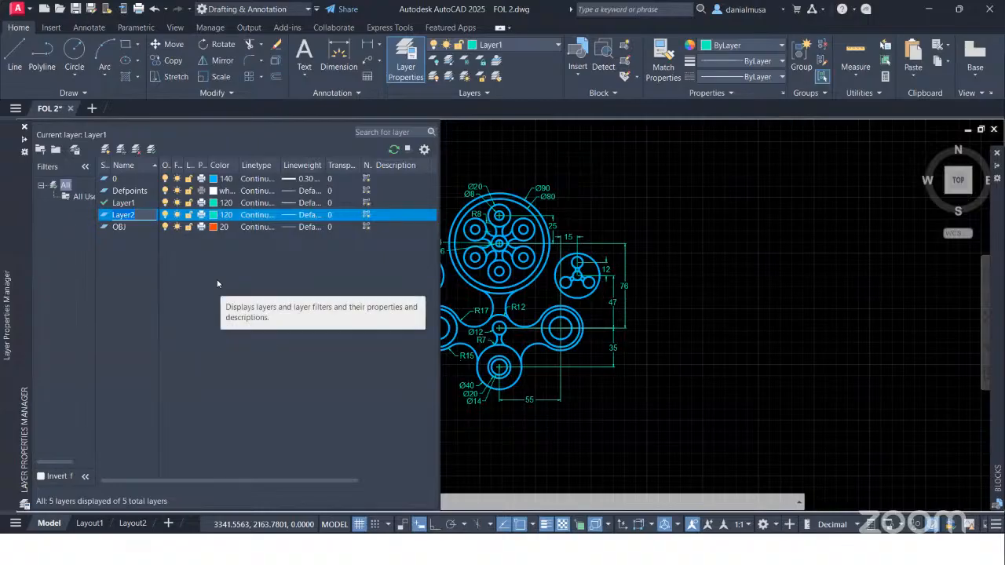
text(Dim)
click(212, 215)
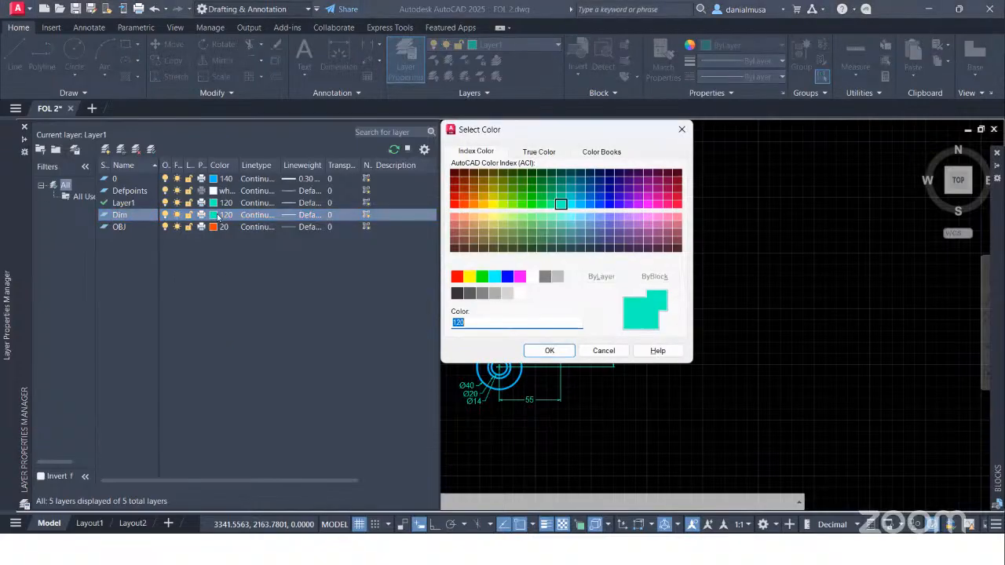
click(485, 206)
click(549, 351)
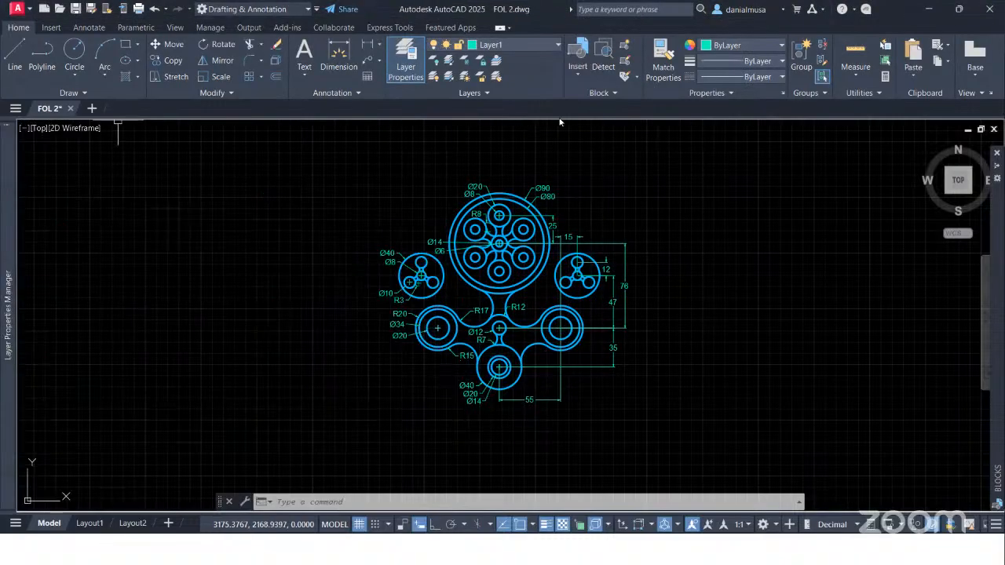
- Make OBJ the current layer
middle_drag(559, 122, 440, 147)
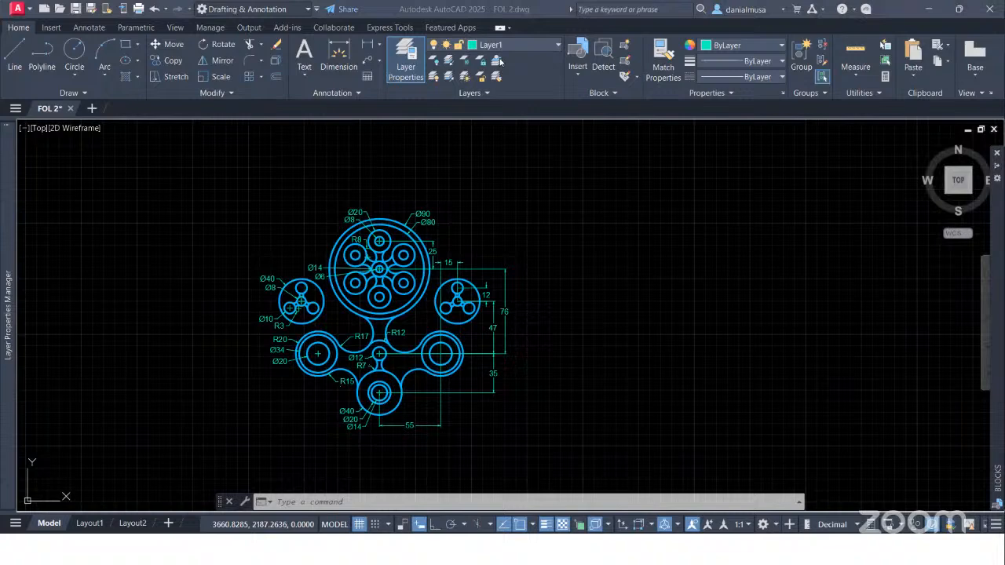
click(534, 44)
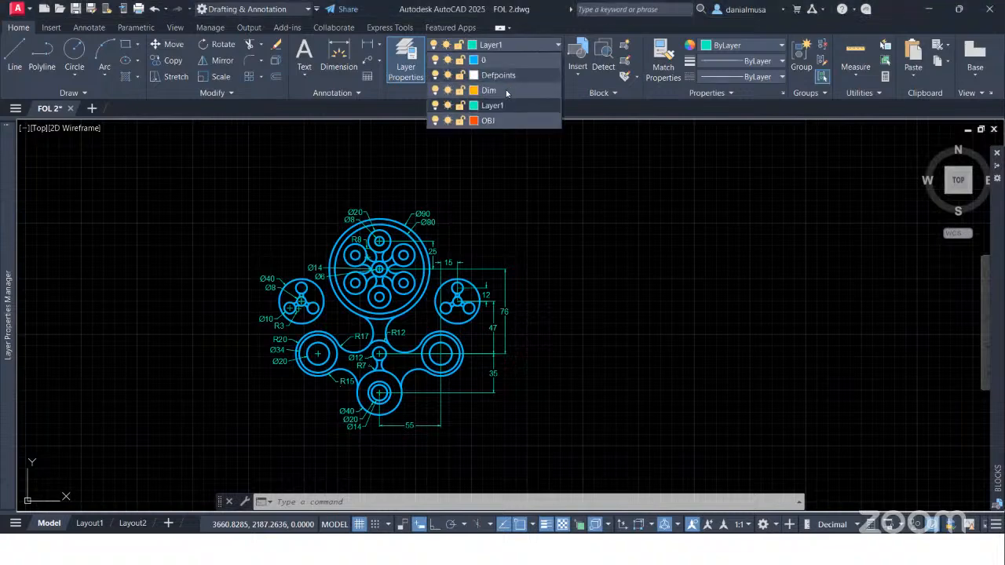
click(494, 120)
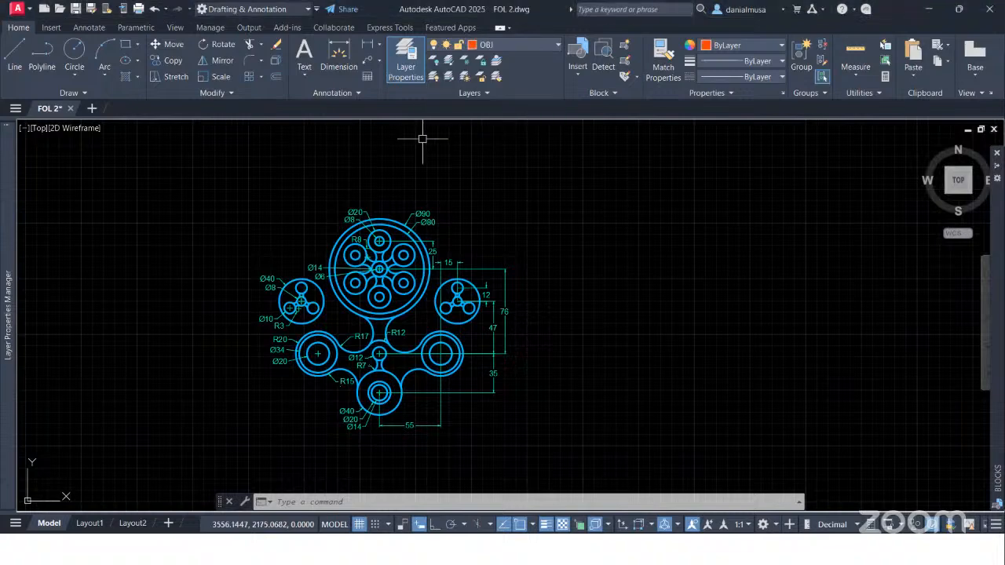
key(alt+Tab)
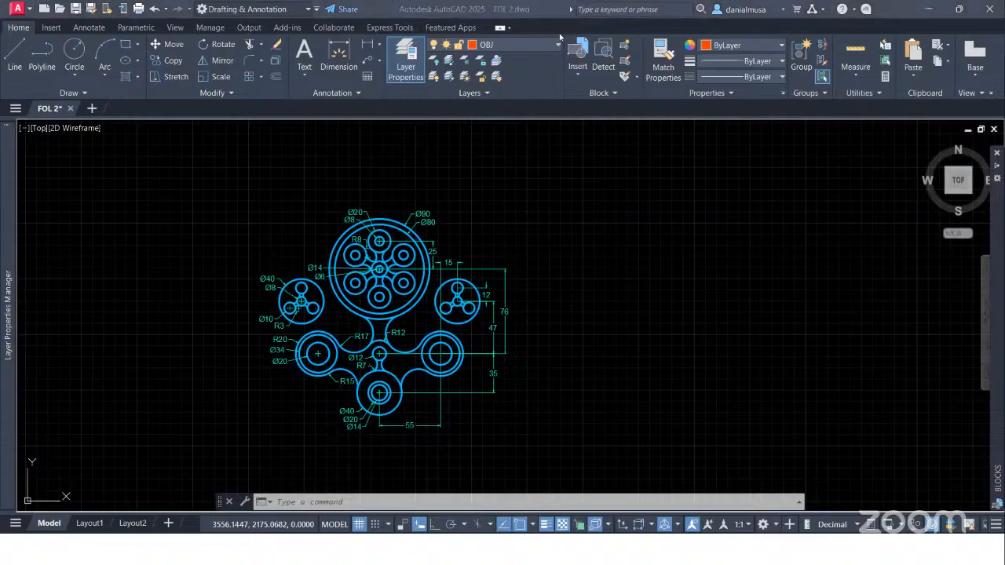
click(79, 79)
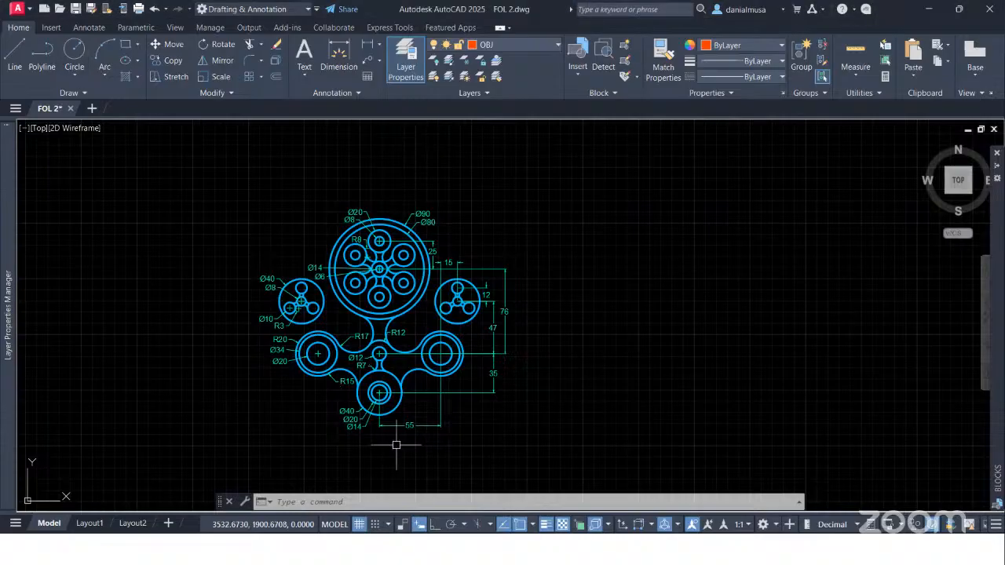
scroll(396, 444, up, 5)
scroll(271, 314, down, 4)
middle_drag(272, 309, 376, 351)
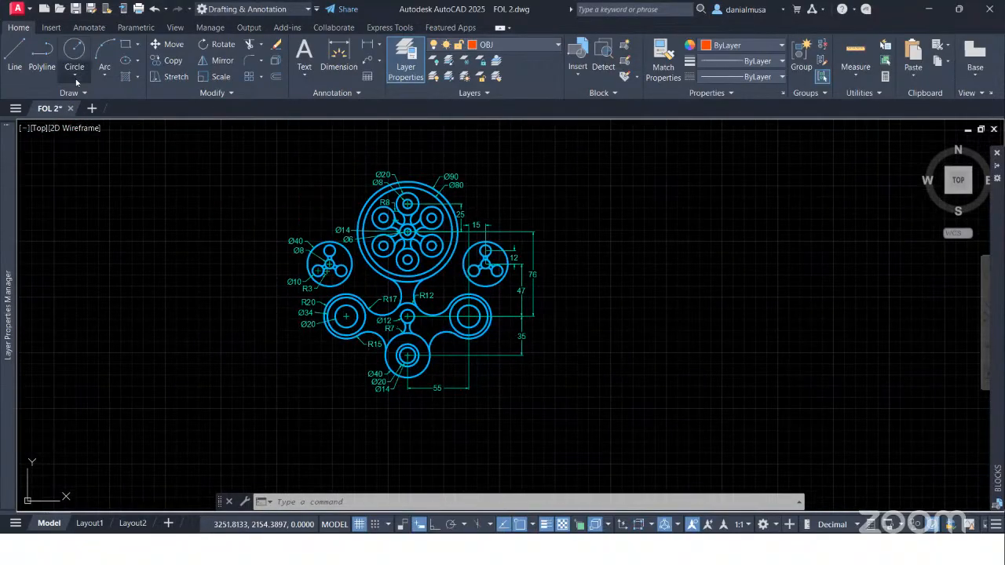
- Draw a circle of diameter 14 in the empty area beside the reference drawing using the Center, Diameter method
click(75, 76)
click(95, 125)
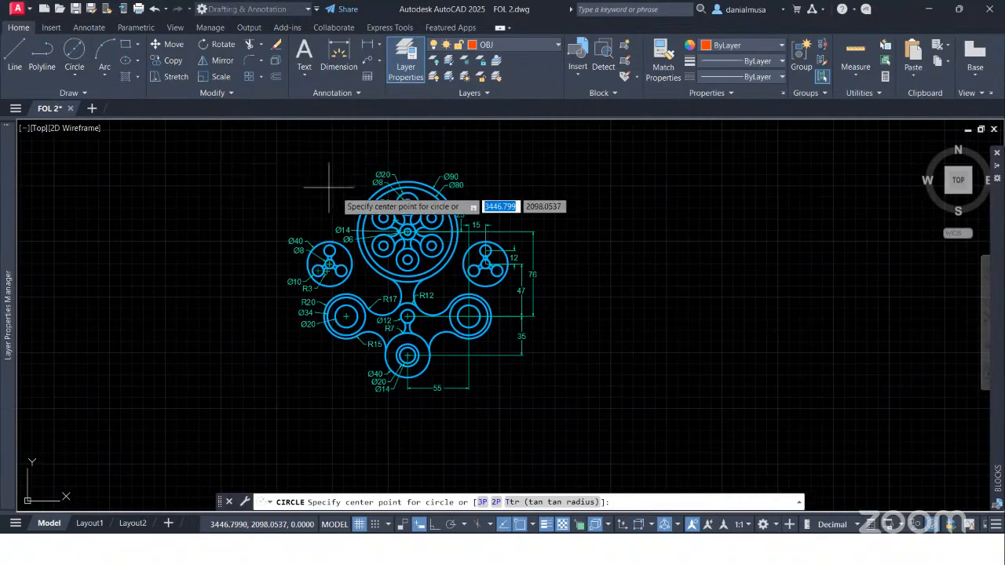
middle_drag(646, 316, 591, 301)
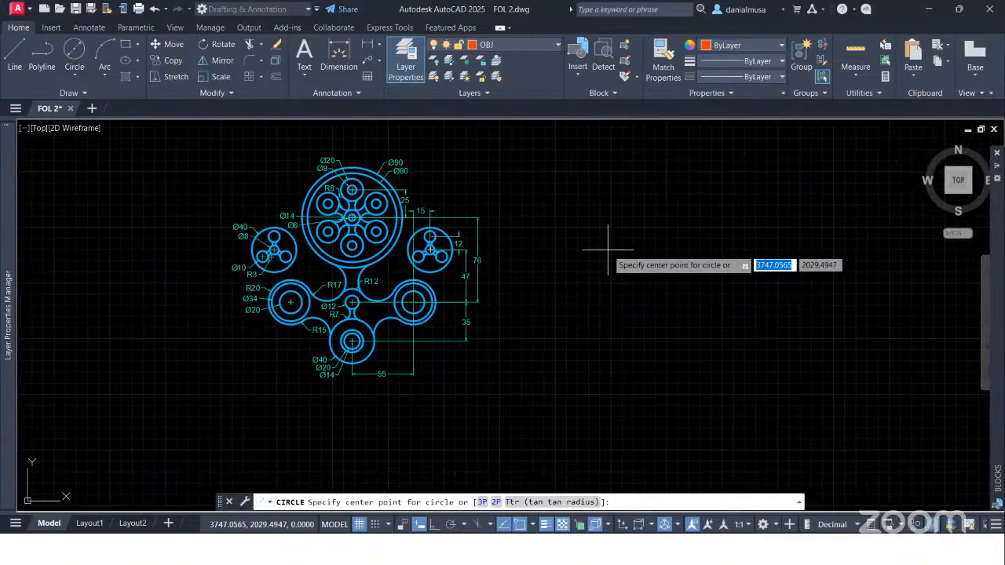
scroll(560, 341, up, 2)
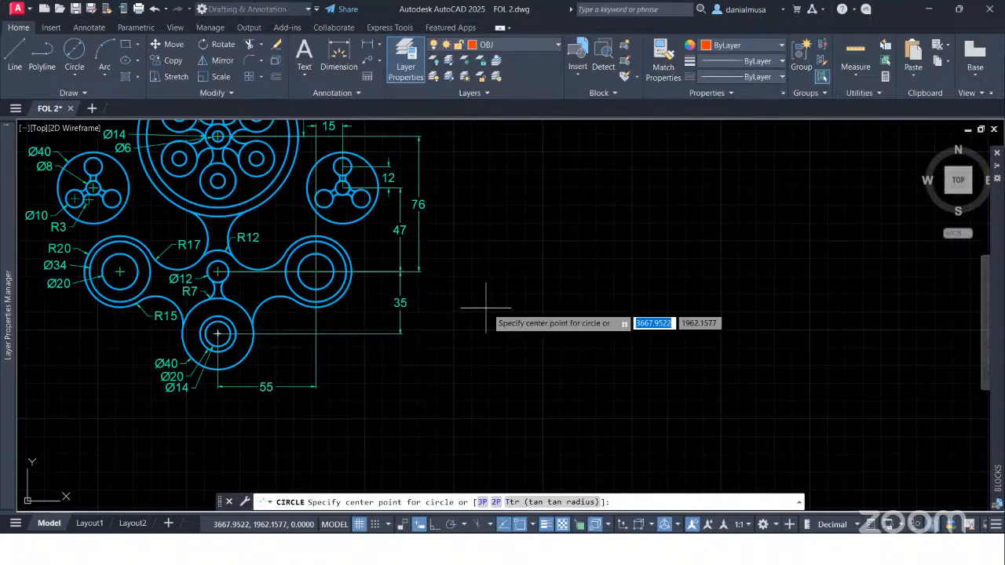
middle_drag(567, 310, 526, 344)
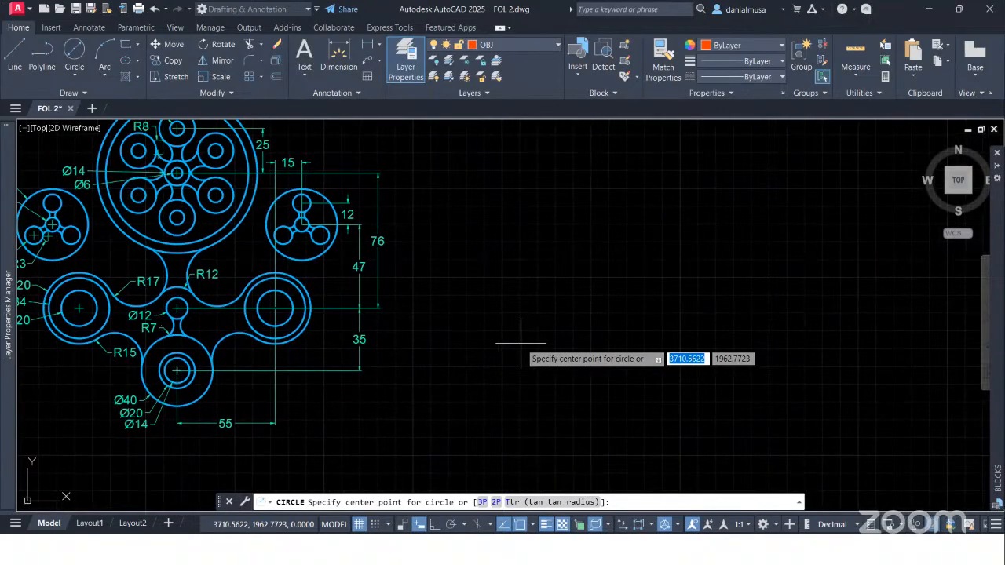
scroll(590, 353, down, 2)
middle_drag(590, 353, 529, 353)
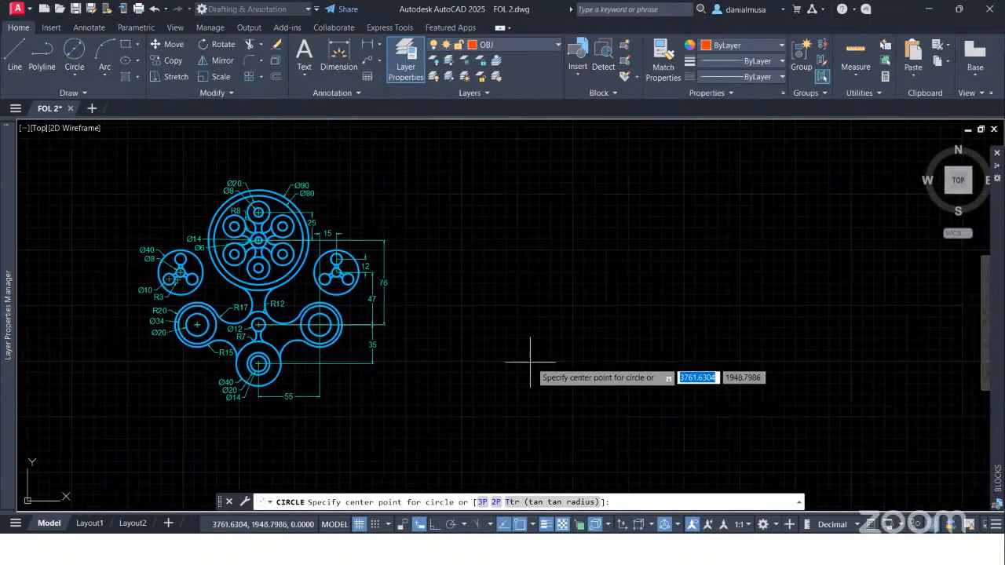
click(541, 353)
text(d)
key(Return)
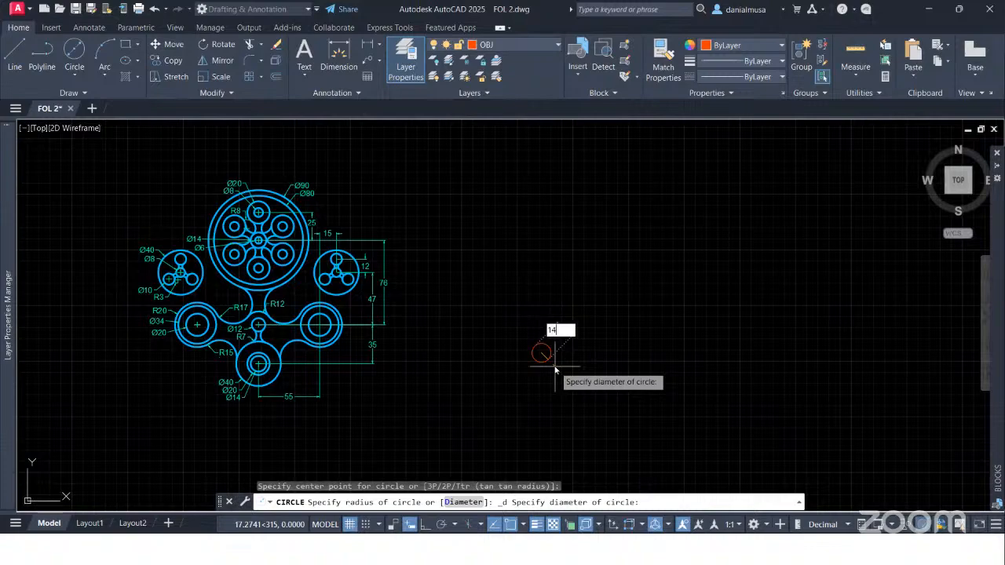
key(Return)
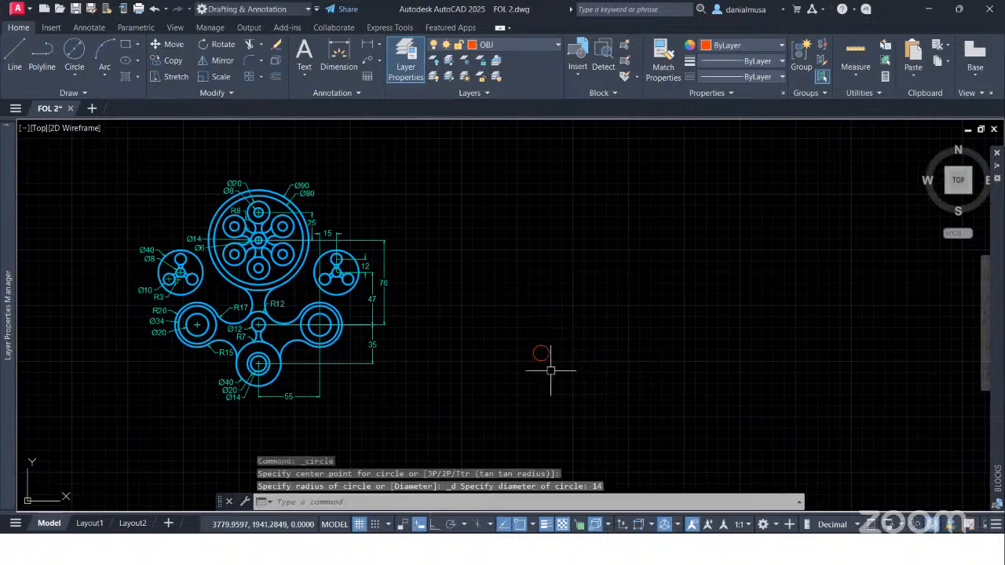
- Try a circle of radius 20 concentric with the diameter 14 circle, and erase it
scroll(550, 370, up, 2)
middle_drag(551, 371, 701, 381)
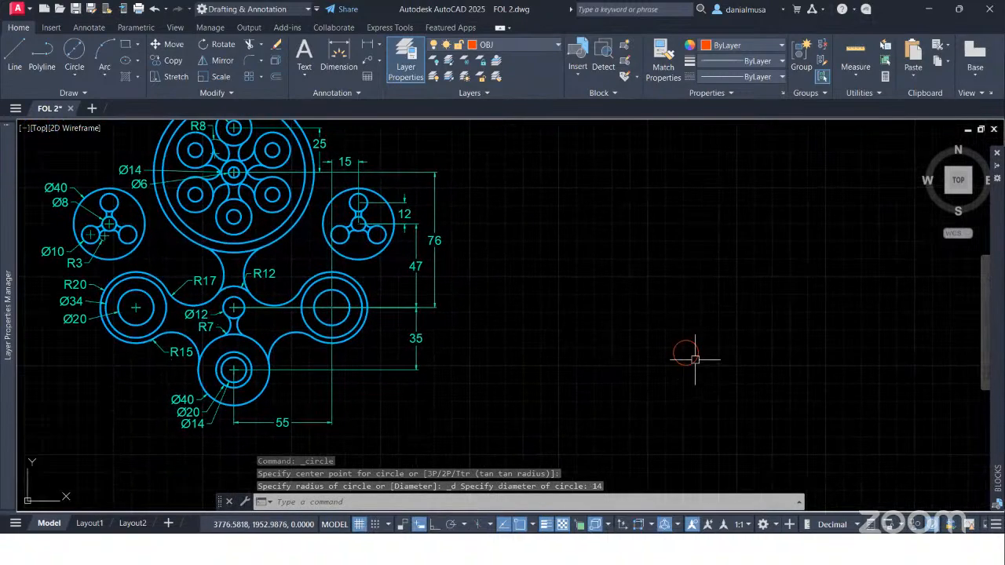
key(Return)
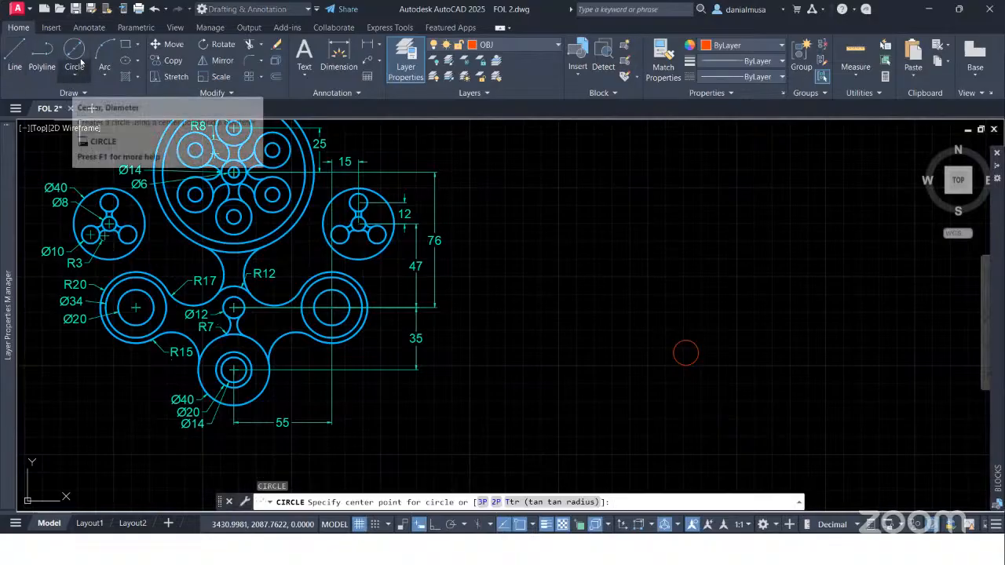
click(685, 352)
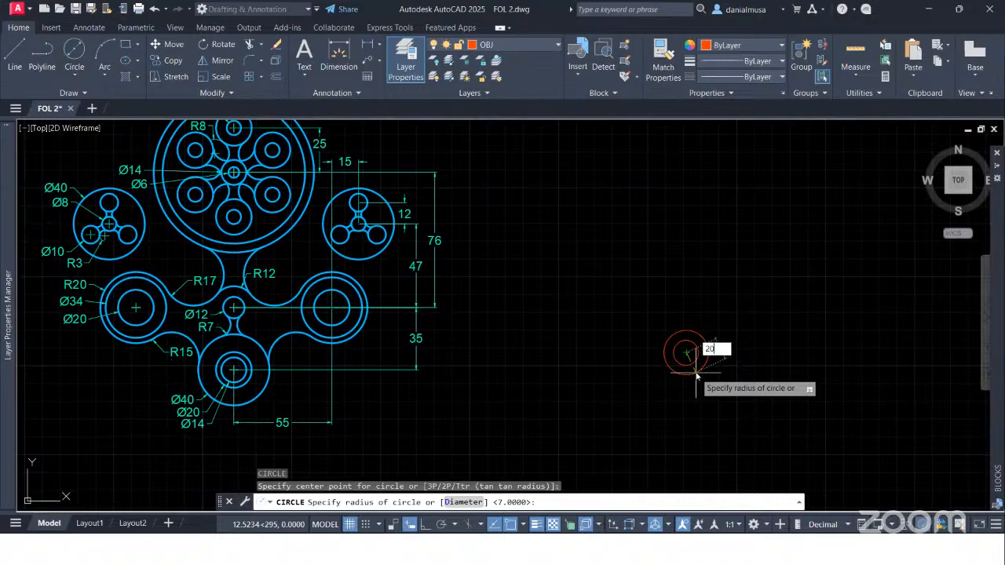
key(Return)
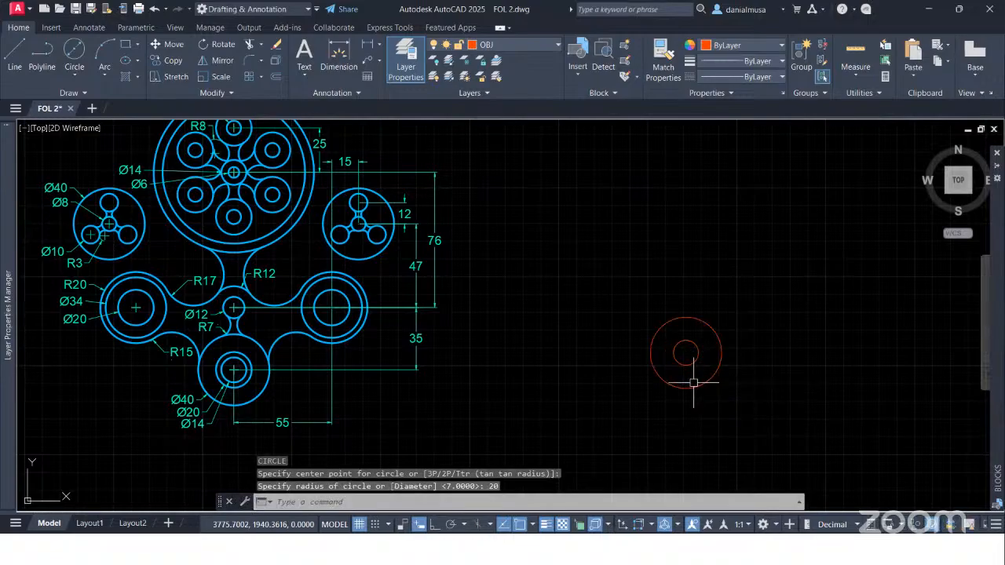
click(695, 386)
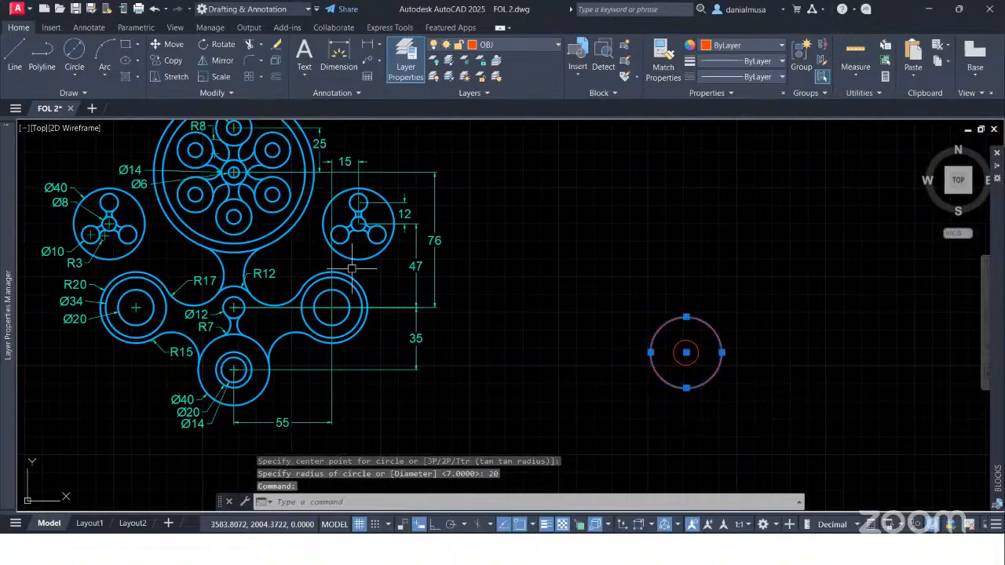
key(Escape)
- Draw a circle of diameter 20 concentric with the diameter 14 circle
click(75, 55)
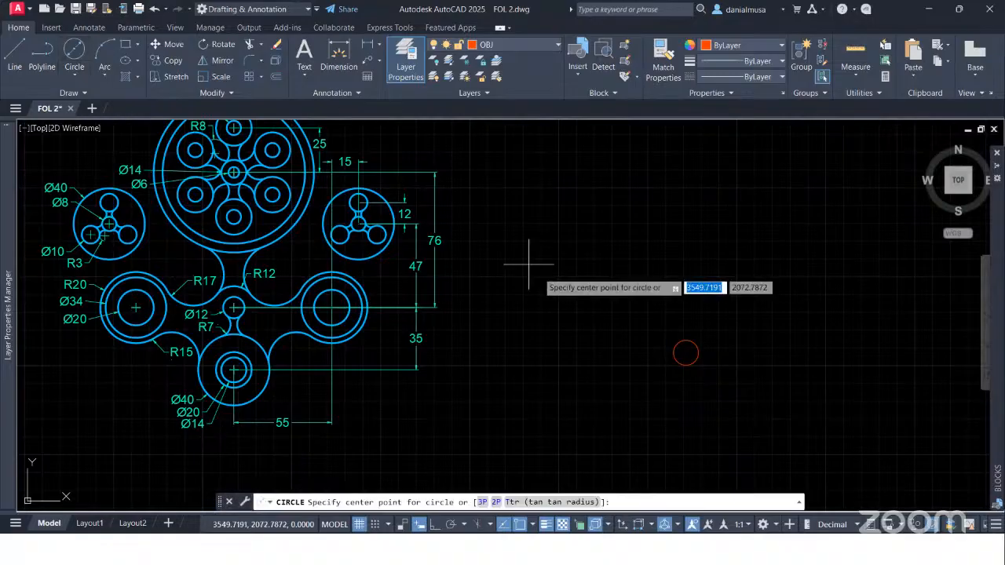
click(686, 353)
key(Down)
key(Return)
text(2)
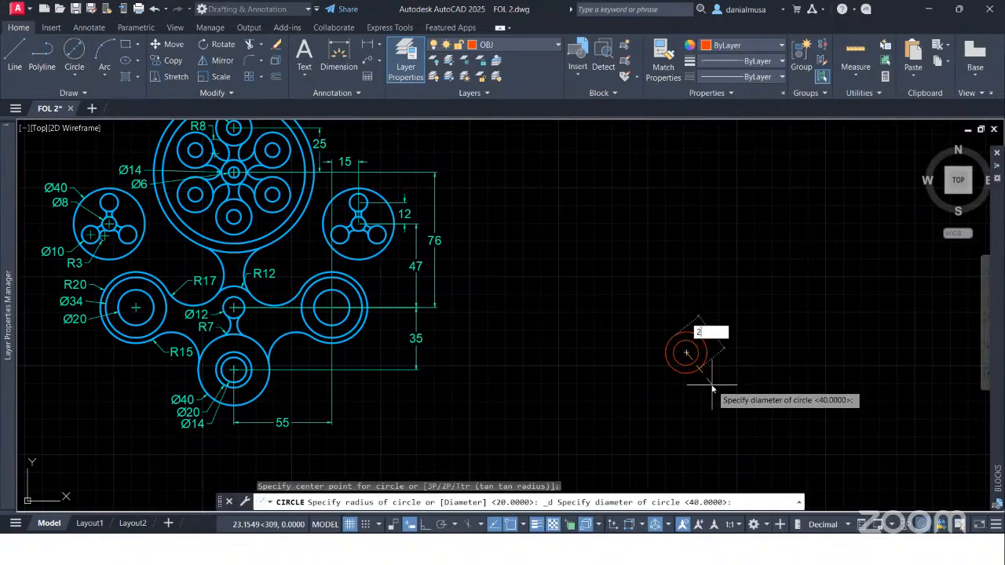
text(0)
key(Return)
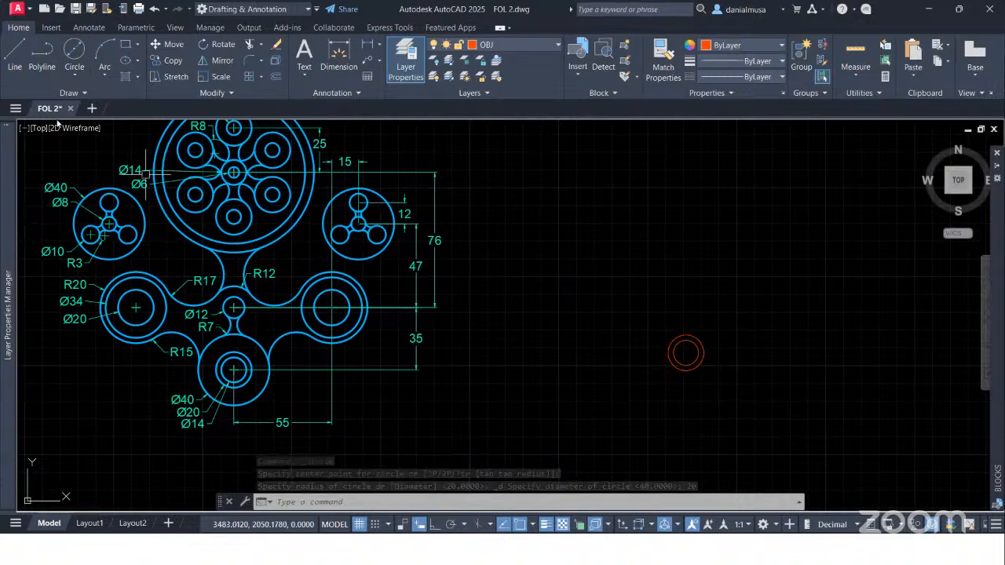
- Draw an outer circle of diameter 40 on the same centre as the diameter 14 and 20 circles
click(72, 75)
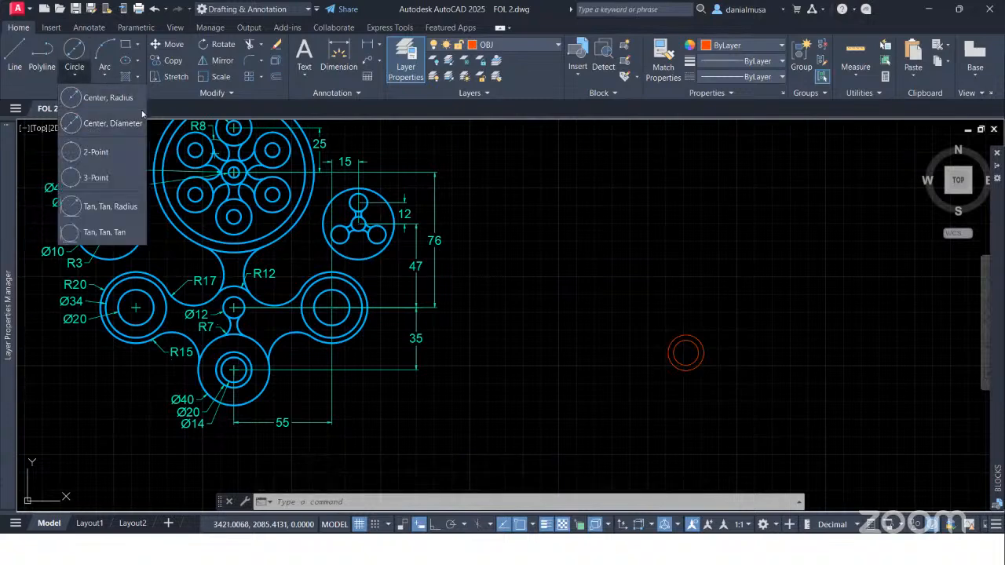
click(76, 50)
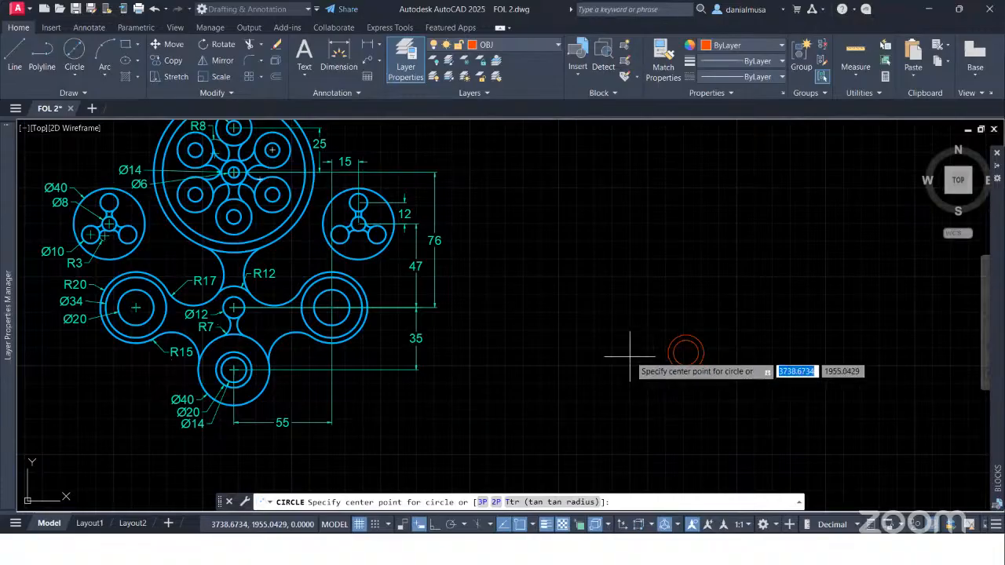
click(685, 352)
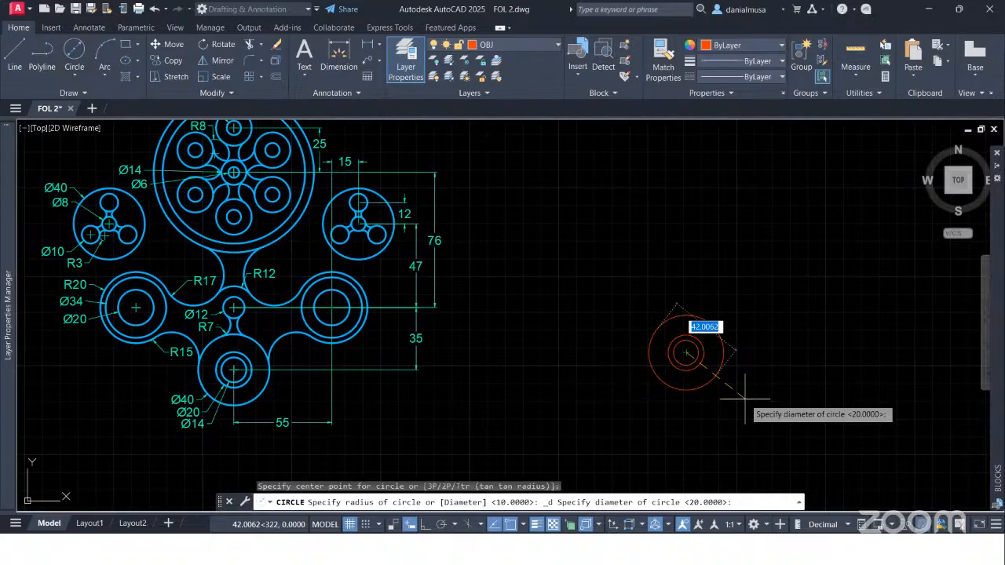
text(40)
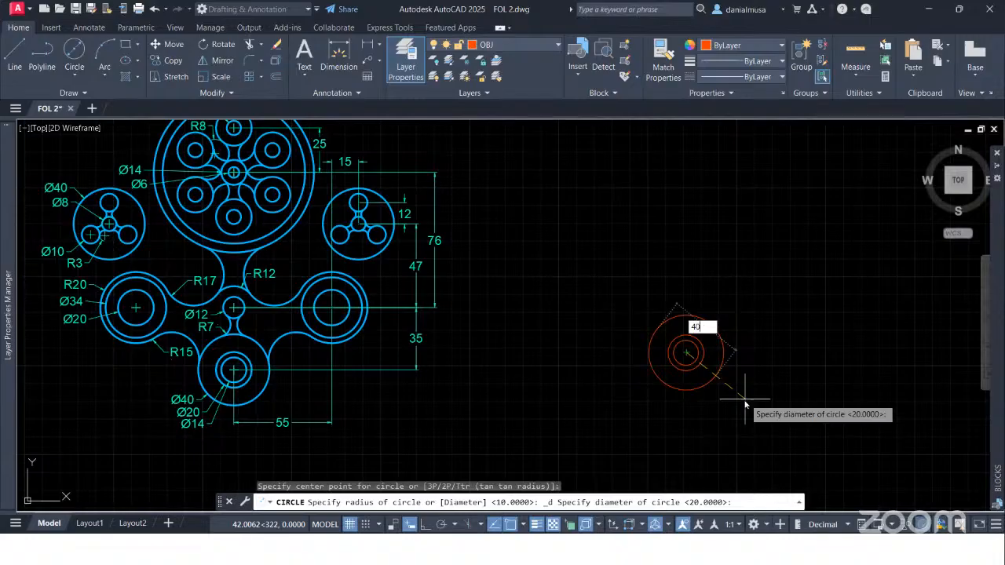
key(Return)
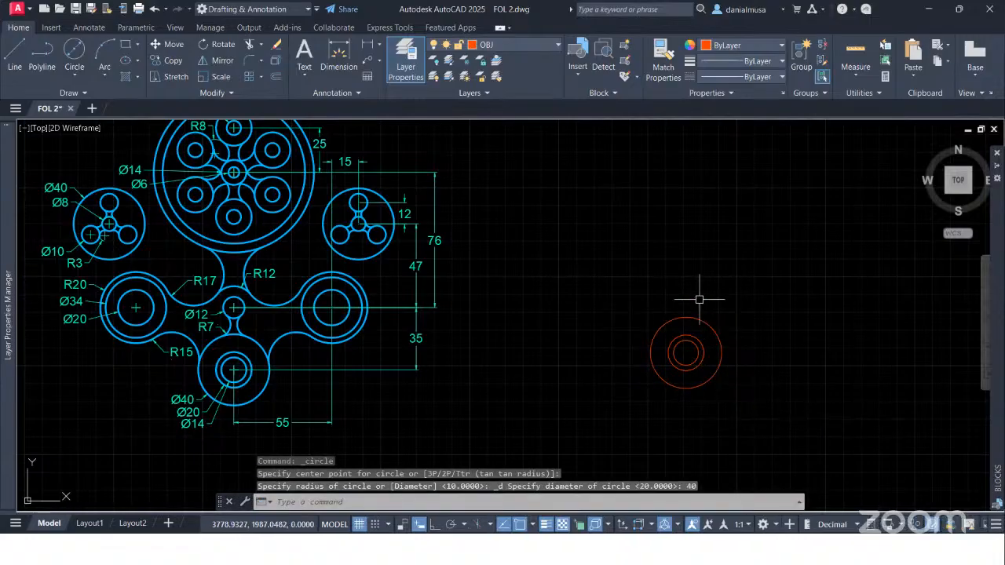
- Draw a vertical construction line 35 long upward from the centre of the concentric circles
scroll(696, 298, down, 2)
middle_drag(696, 299, 650, 325)
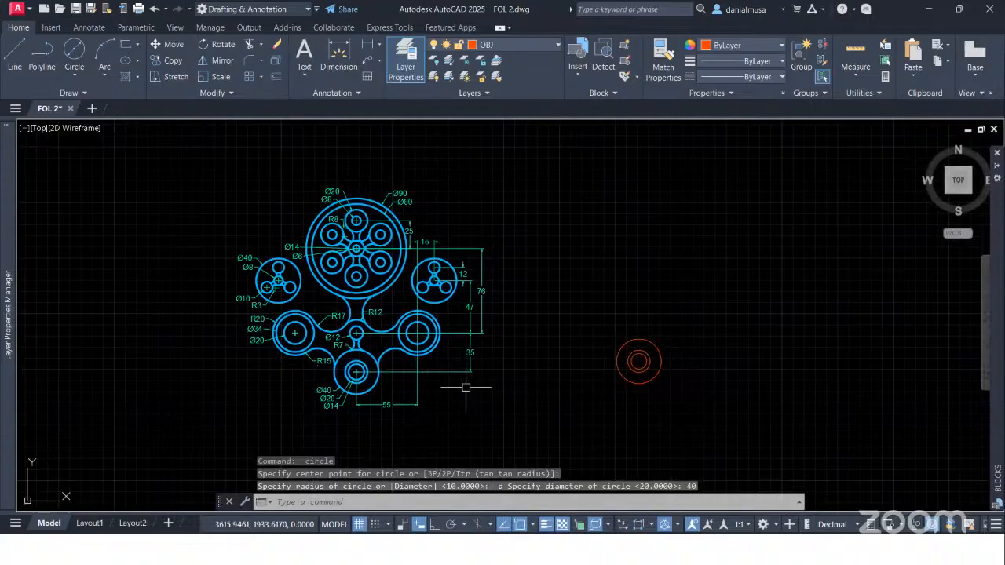
scroll(465, 387, up, 2)
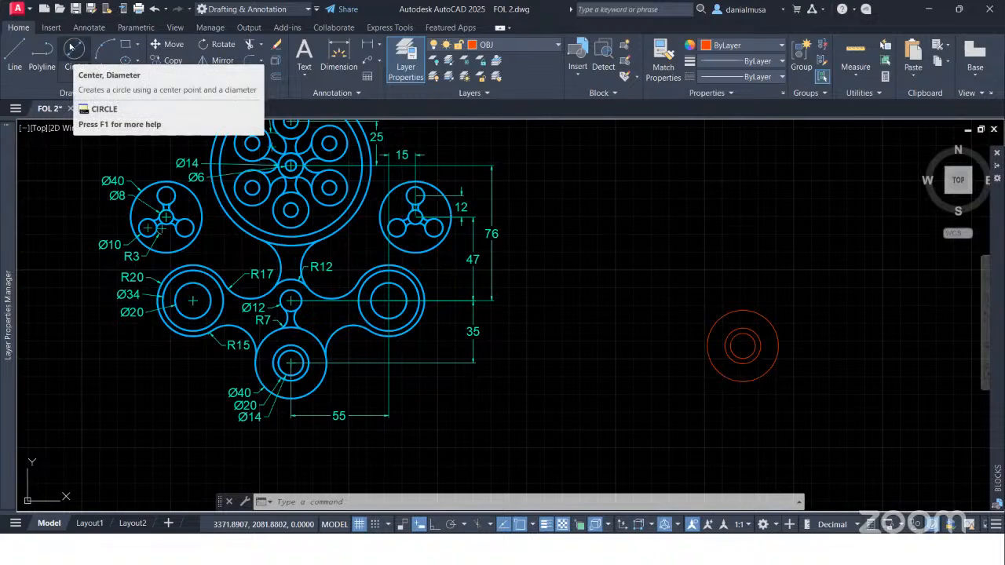
click(13, 53)
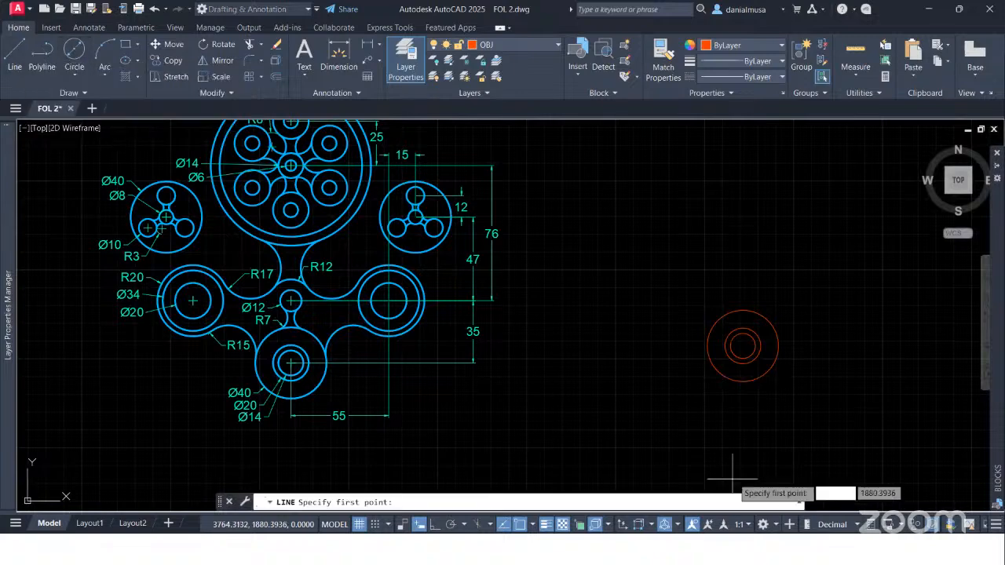
click(742, 345)
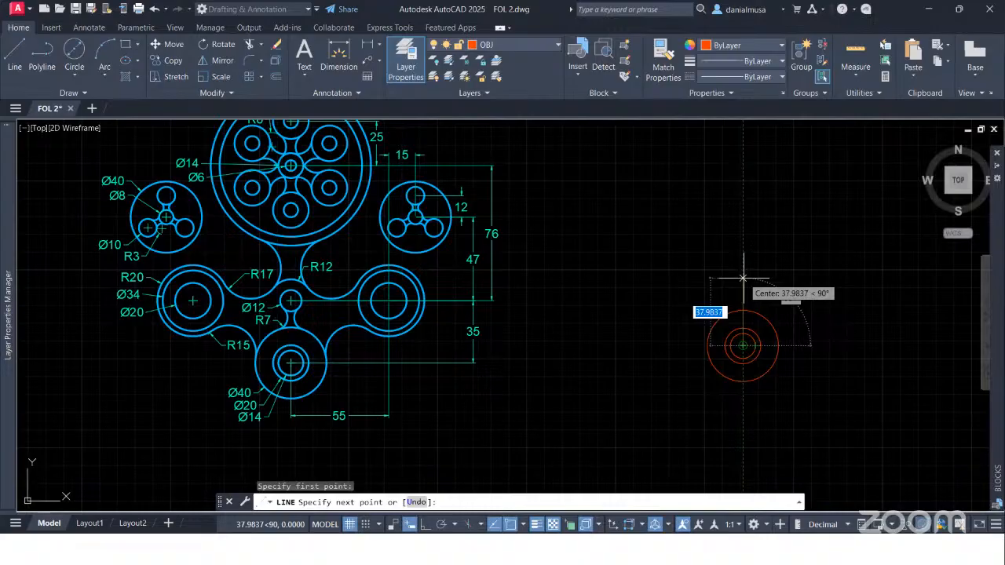
text(35)
key(Return)
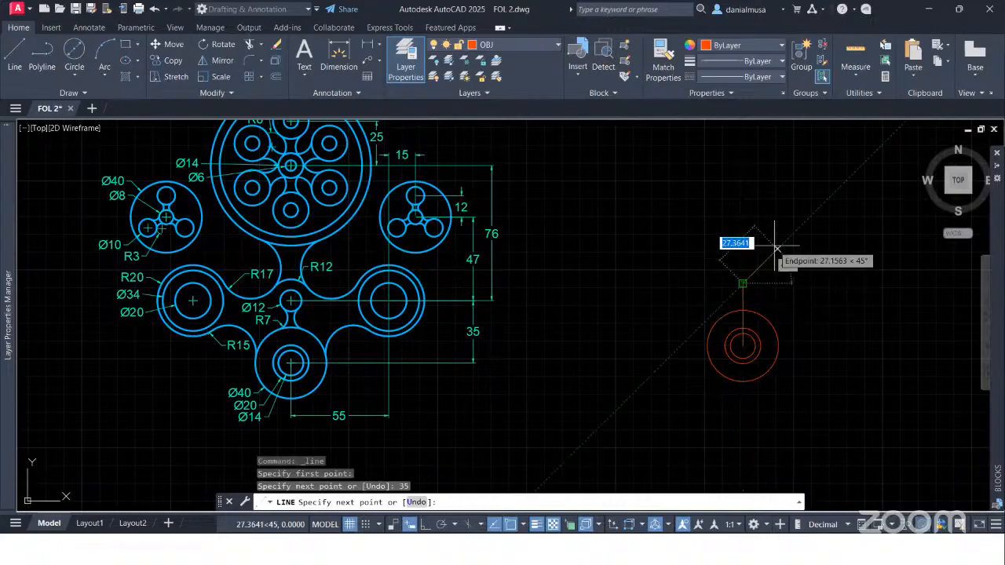
key(Escape)
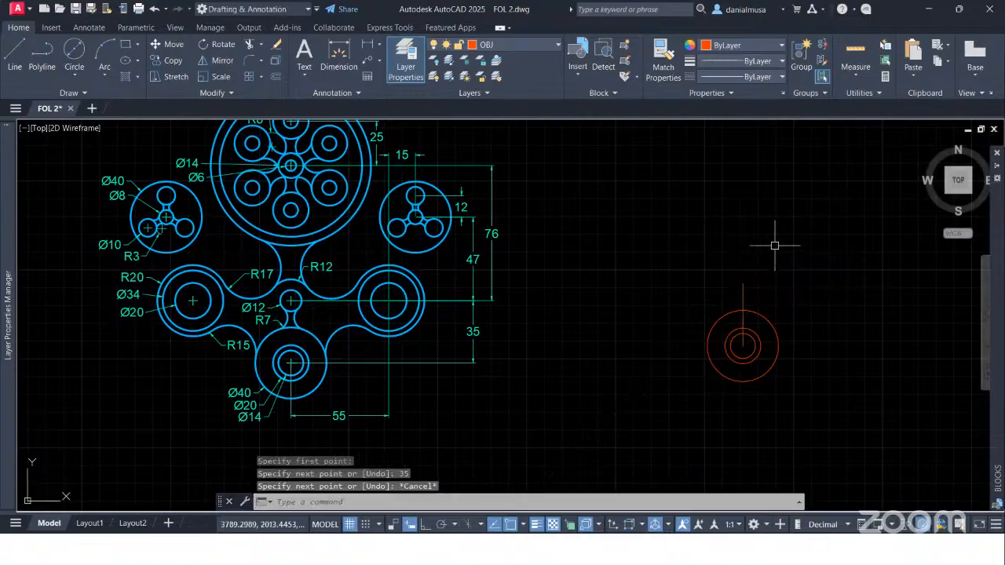
- Draw a circle of diameter 12 centred on the upper end of the 35-long vertical line
click(74, 48)
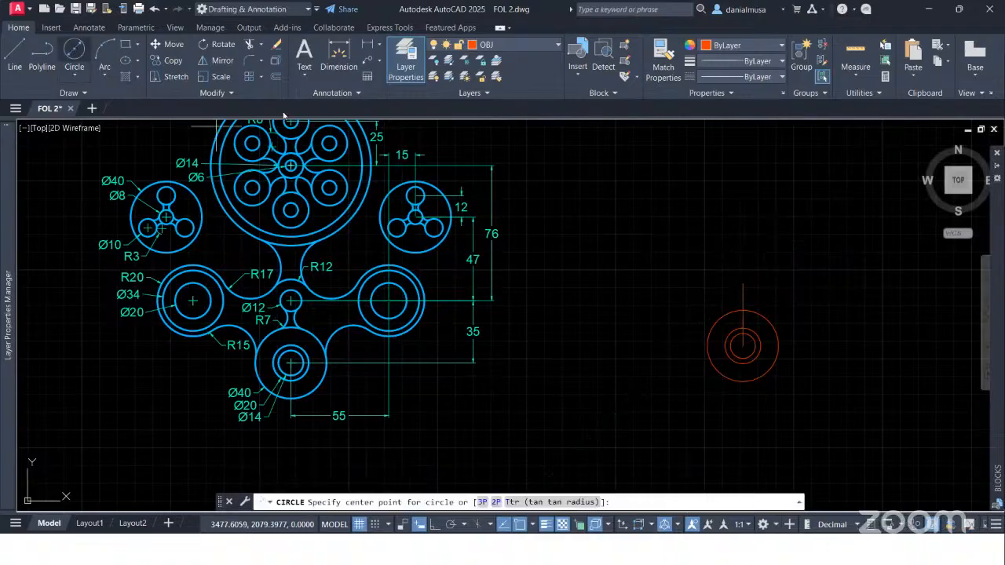
click(743, 283)
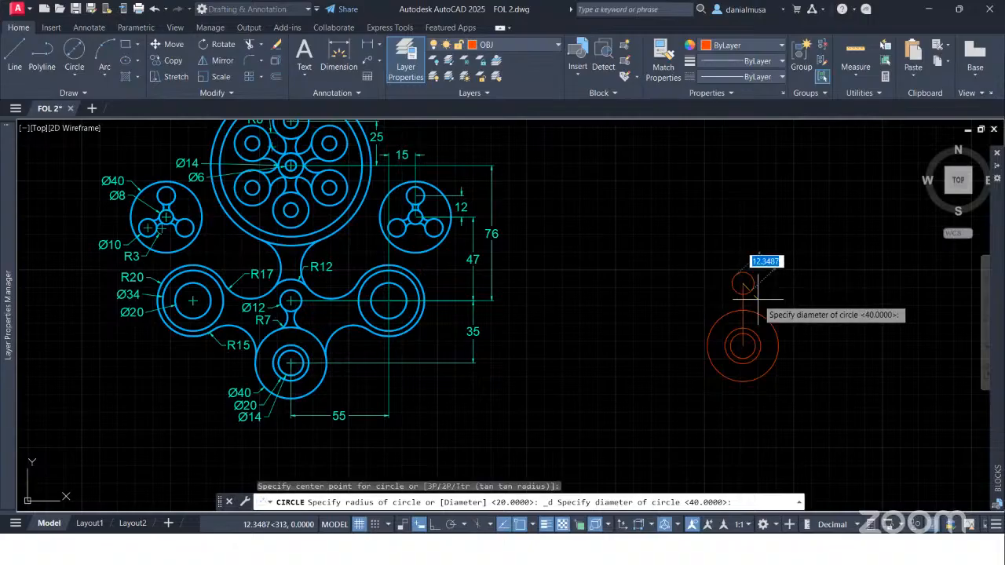
text(1)
key(Return)
middle_drag(682, 225, 654, 237)
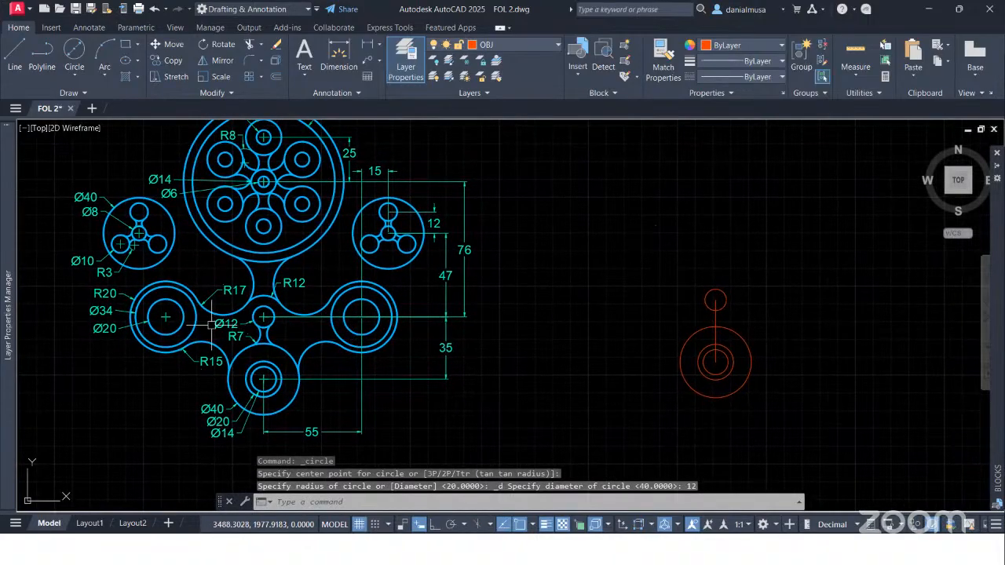
scroll(259, 338, up, 7)
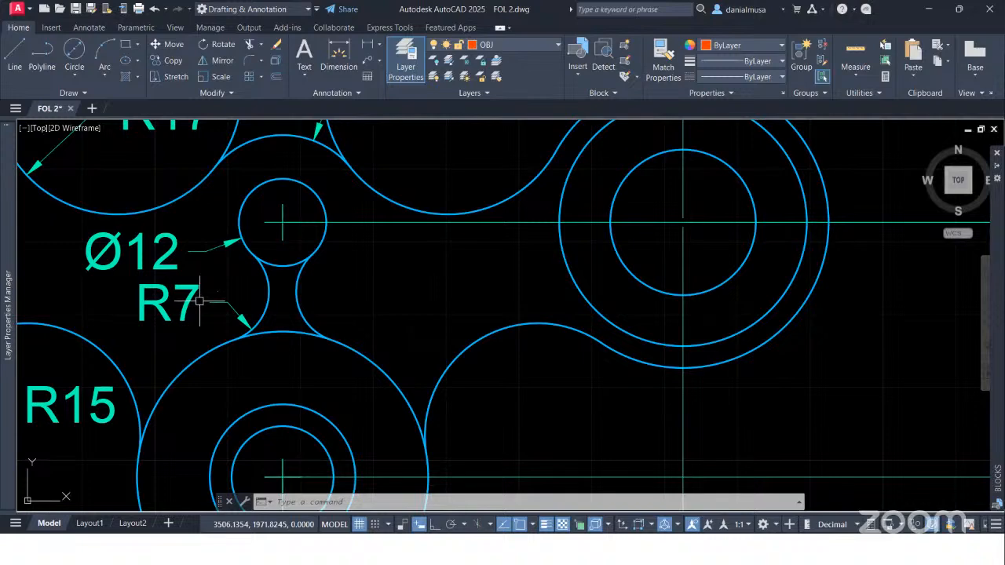
scroll(200, 300, down, 5)
scroll(518, 350, down, 2)
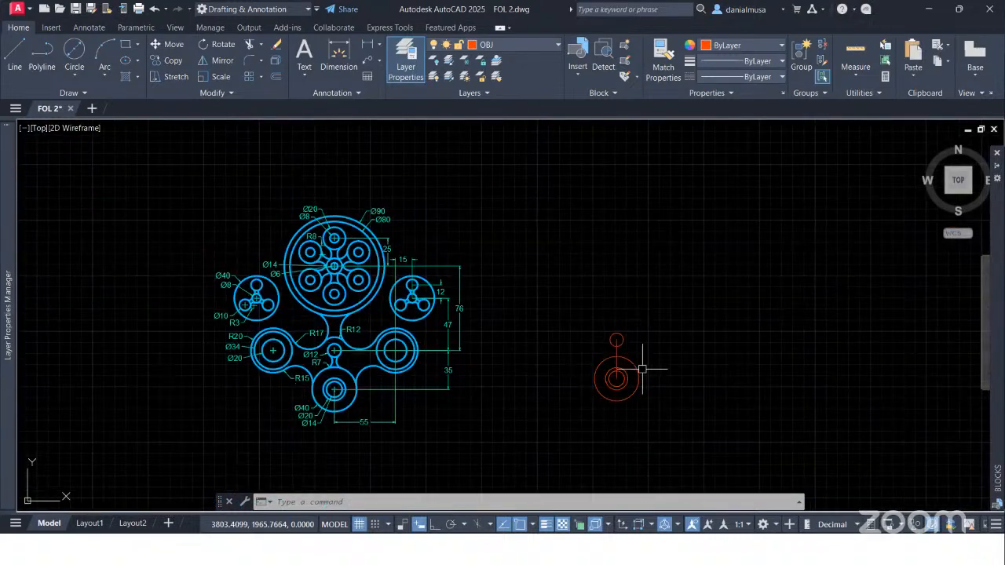
scroll(666, 369, up, 4)
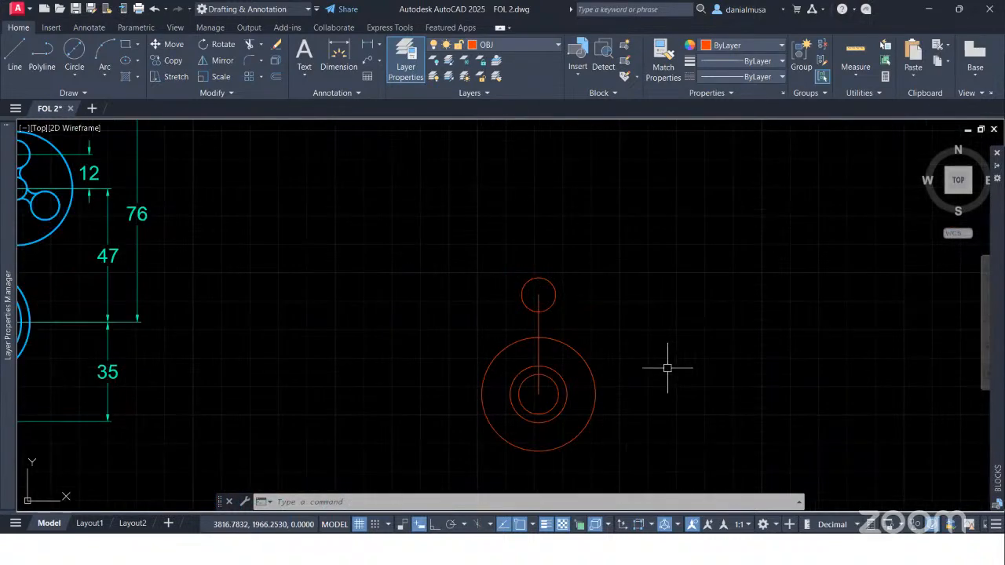
- Draw a radius 7 circle tangent to the left sides of the diameter 12 circle and the diameter 40 circle
click(103, 75)
click(74, 75)
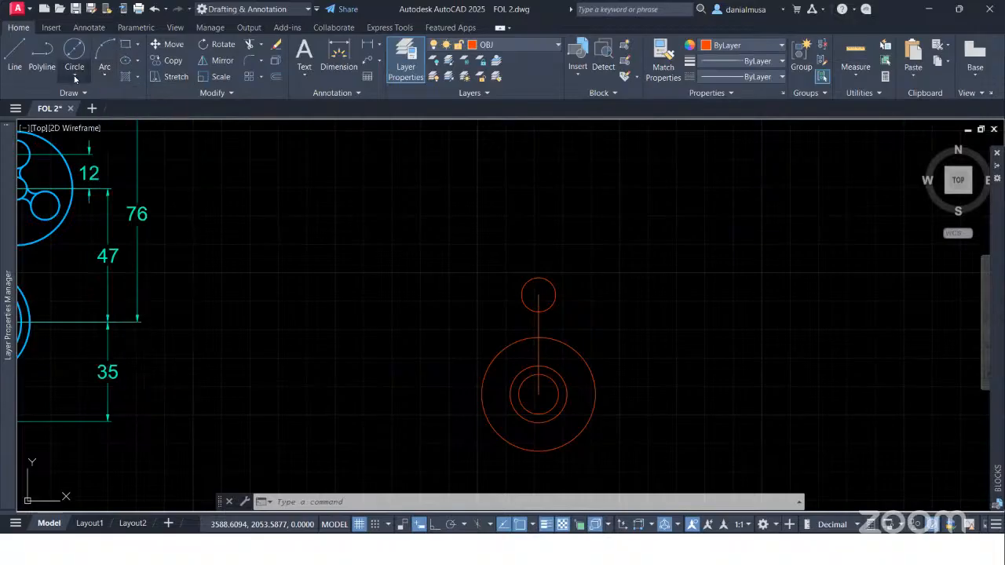
click(73, 75)
click(110, 207)
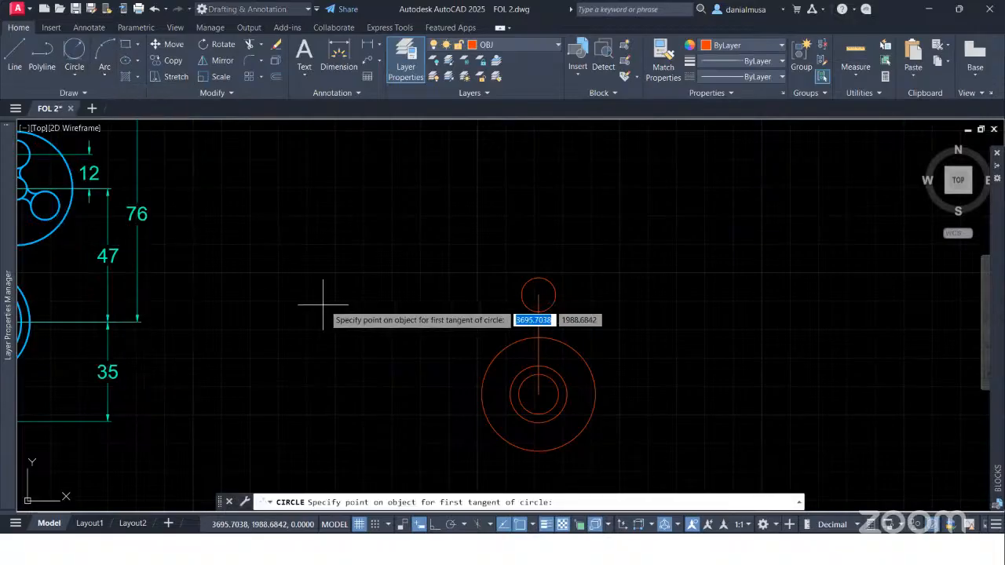
click(520, 300)
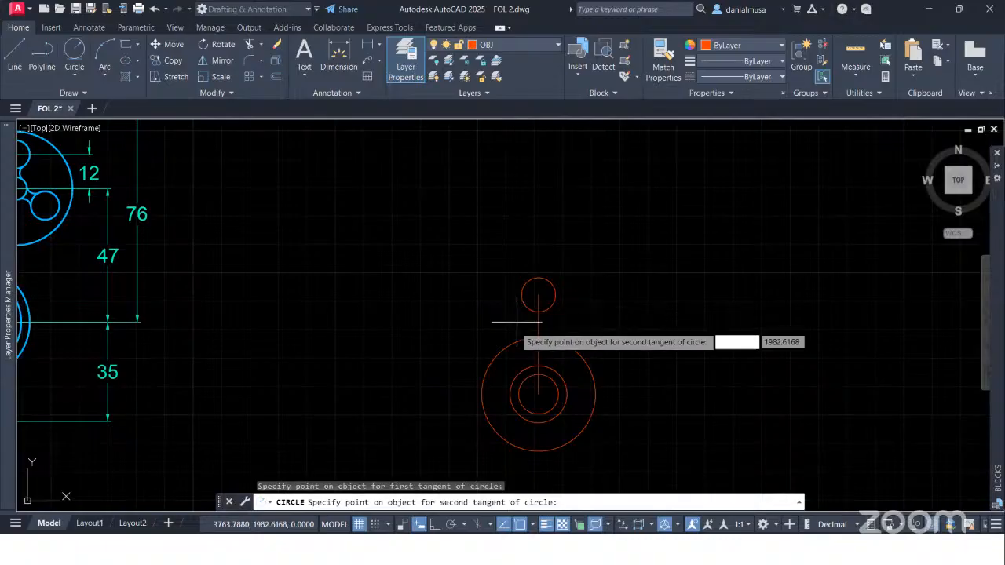
click(515, 343)
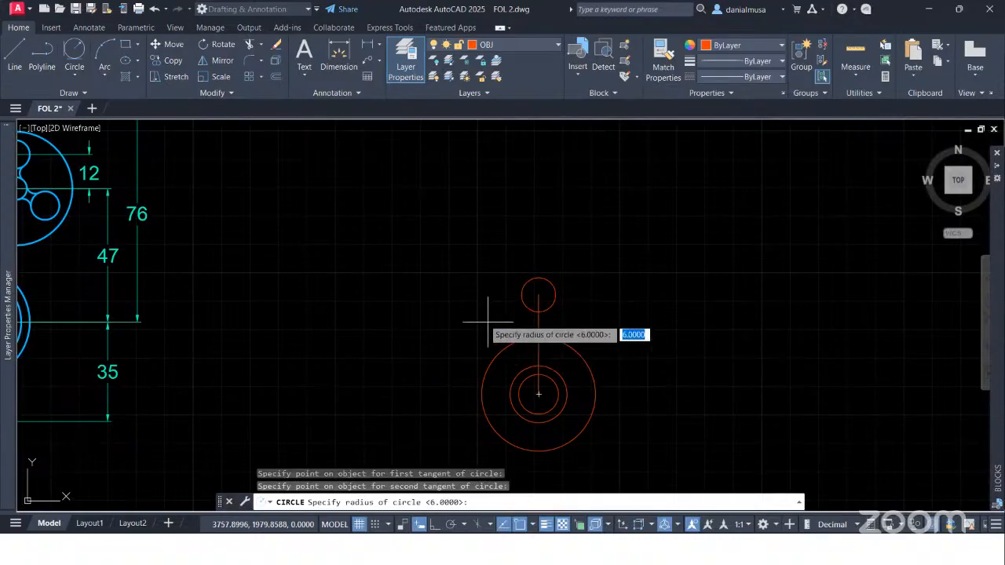
text(7)
key(Return)
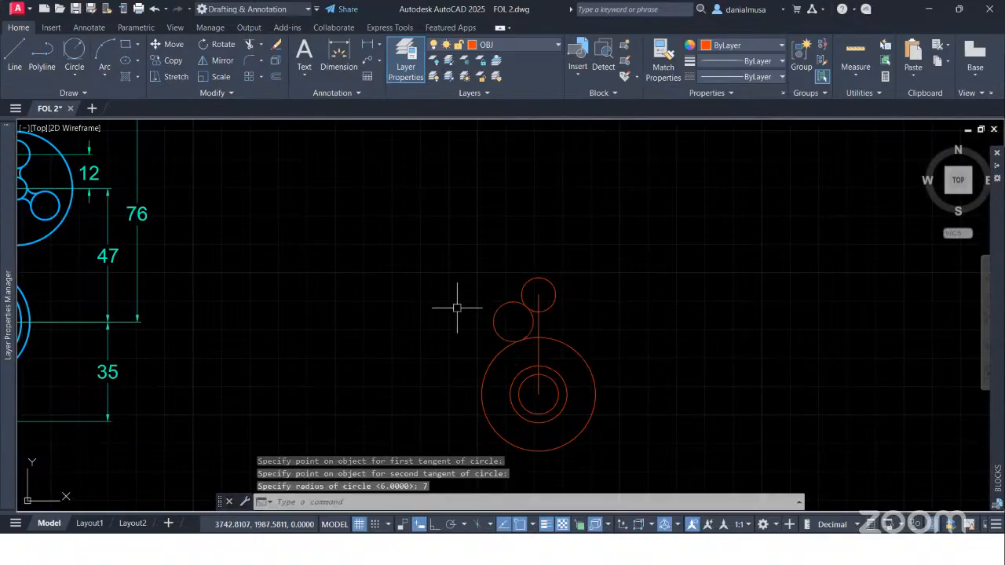
- Draw a second radius 7 circle tangent to the right sides of the diameter 12 and diameter 40 circles
click(74, 48)
click(550, 309)
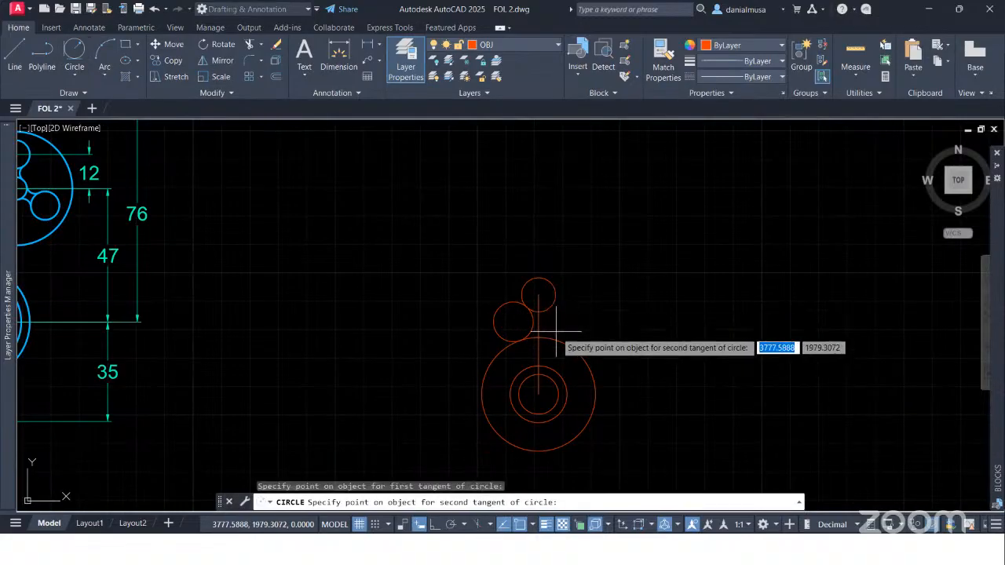
click(560, 340)
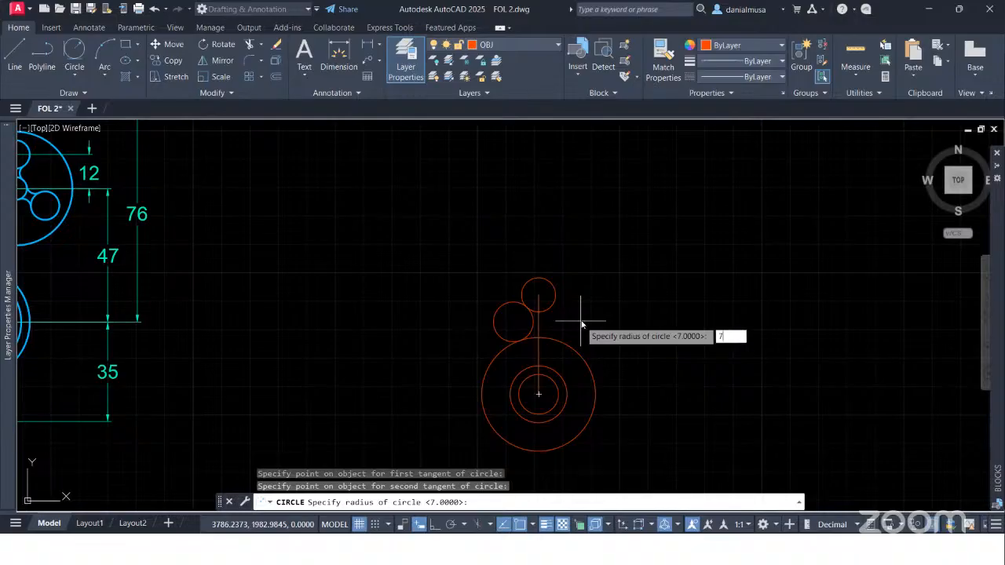
key(Return)
- Delete the vertical construction line between the concentric circles and the diameter 12 circle
scroll(628, 307, down, 2)
middle_drag(628, 307, 761, 321)
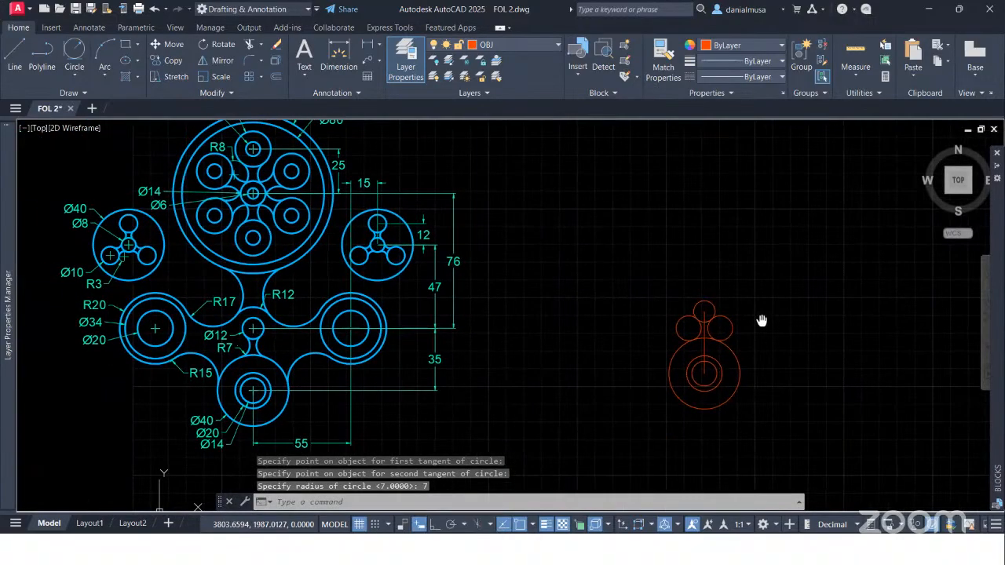
click(704, 346)
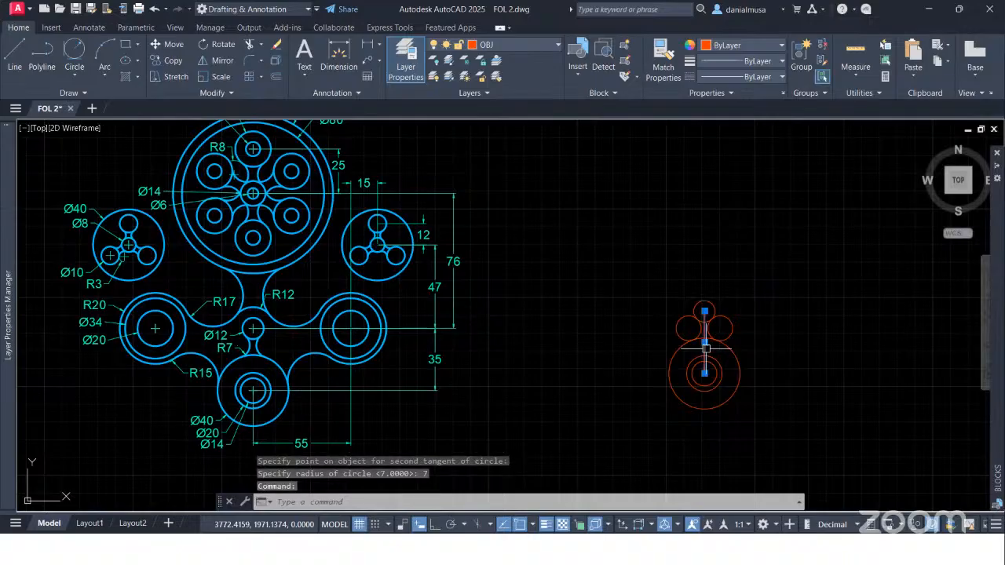
key(Delete)
- Trim the outer portions of both radius 7 circles, keeping only the neck arcs between the diameter 12 and diameter 40 circles
scroll(743, 357, up, 2)
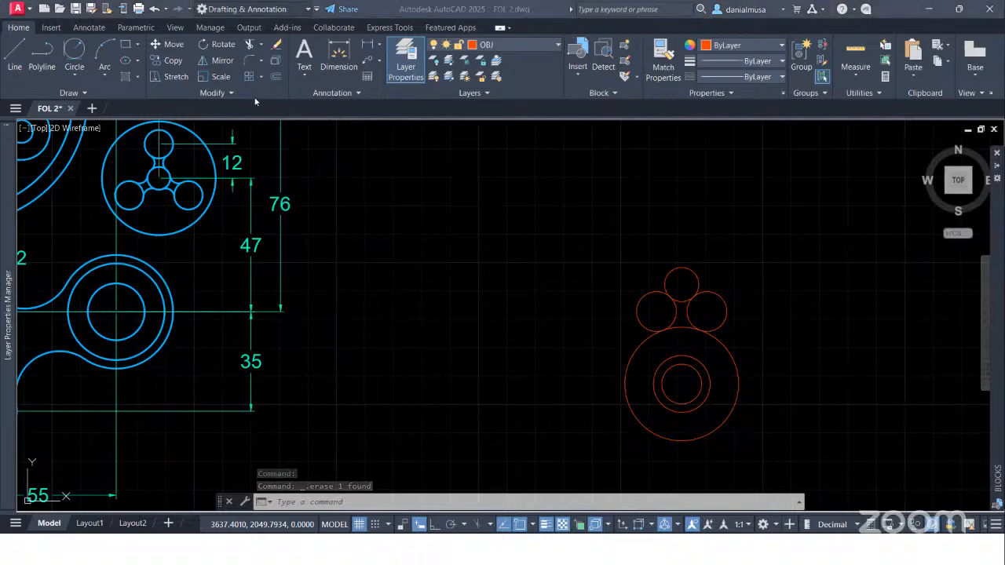
click(249, 46)
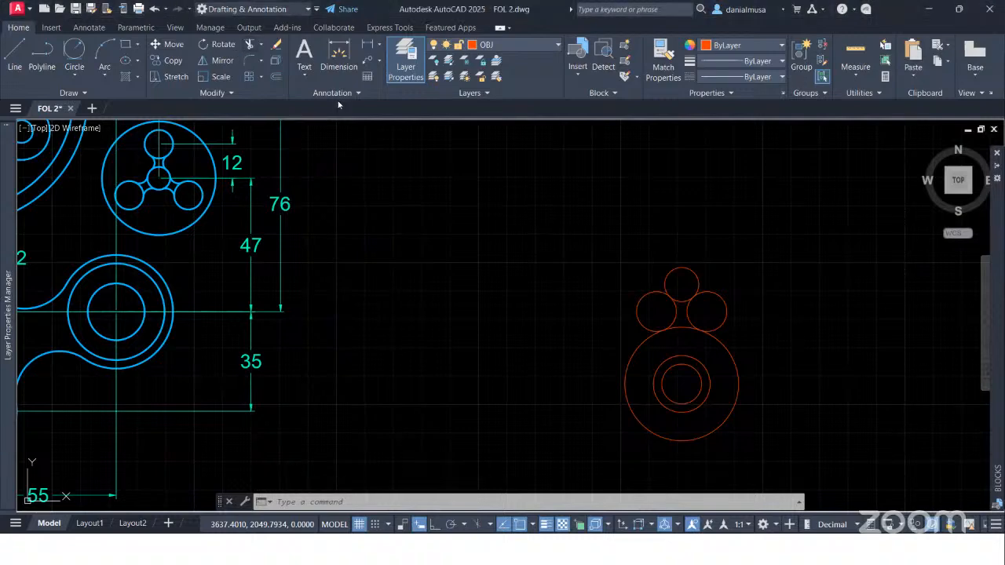
drag(619, 300, 651, 305)
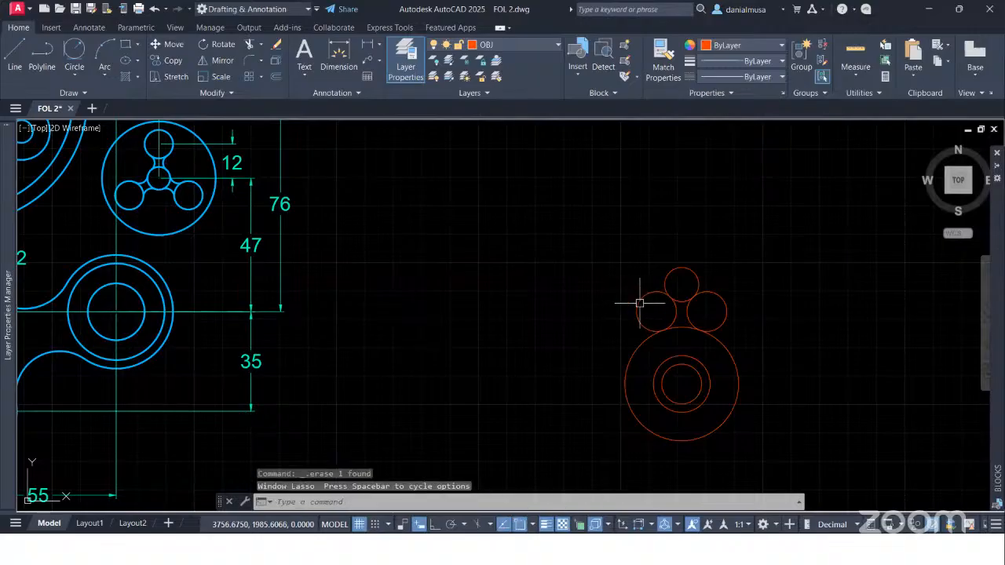
click(249, 44)
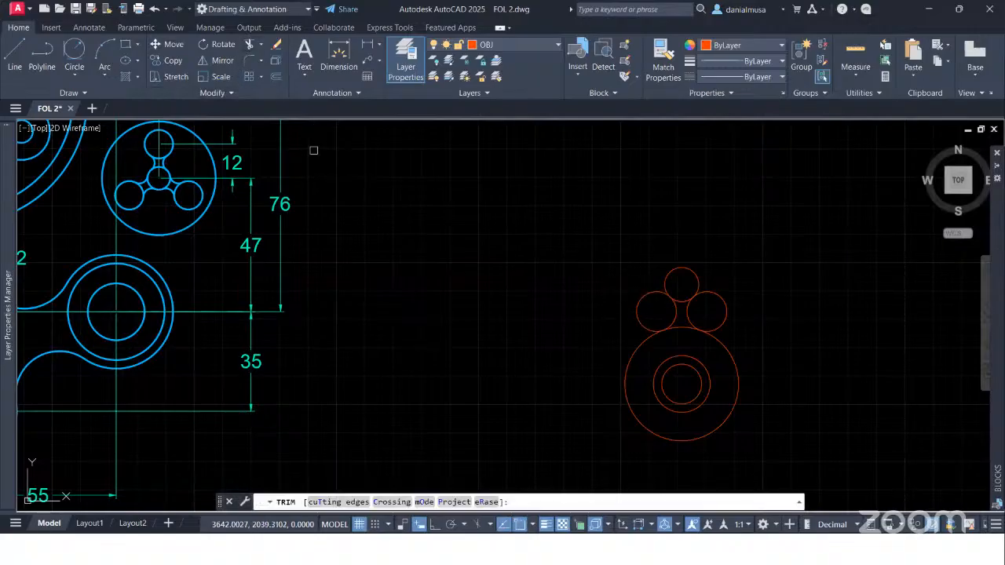
click(637, 310)
click(723, 314)
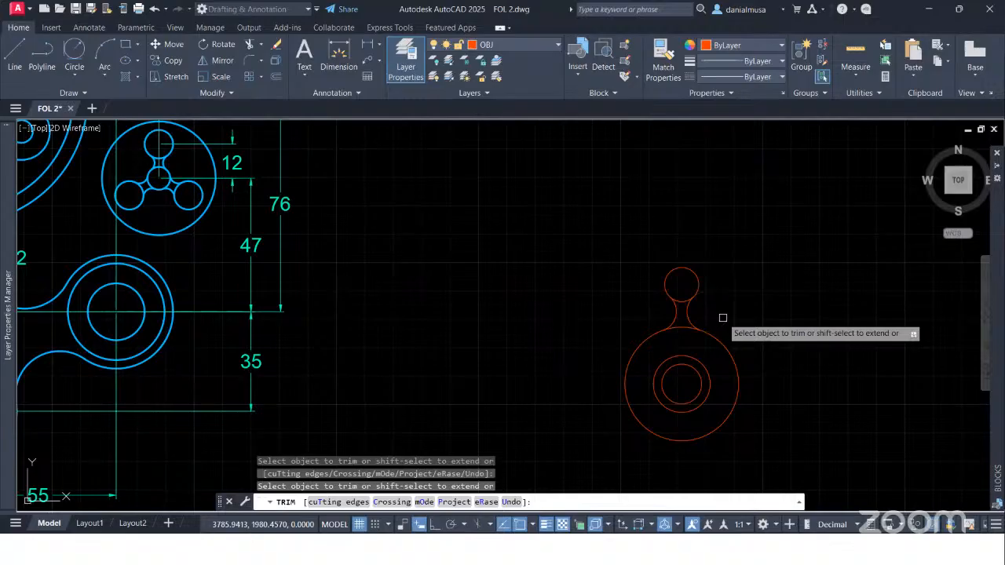
key(Escape)
- Draw a horizontal construction line 55 long to the right from the centre of the lower concentric circles
scroll(711, 296, down, 3)
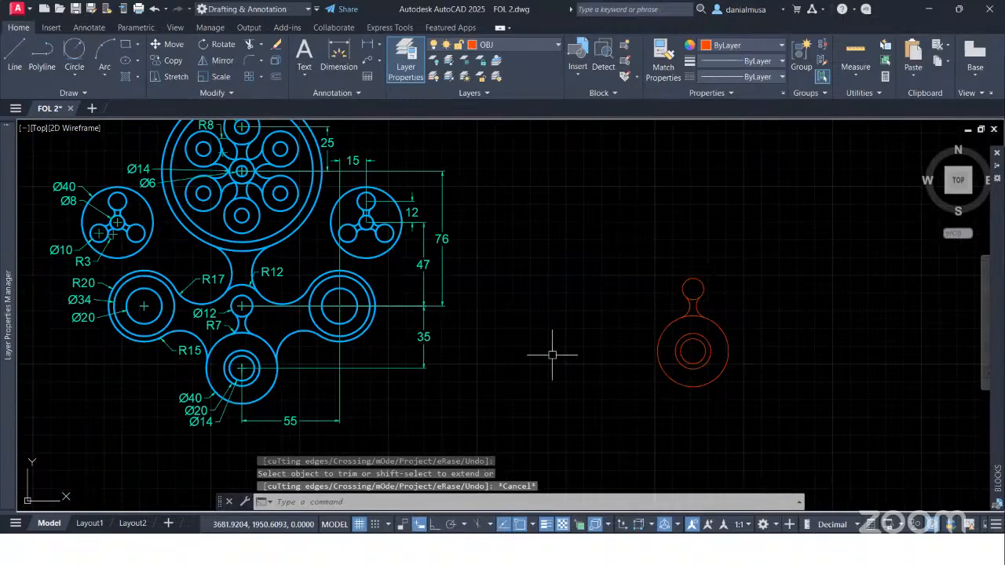
middle_drag(618, 338, 599, 359)
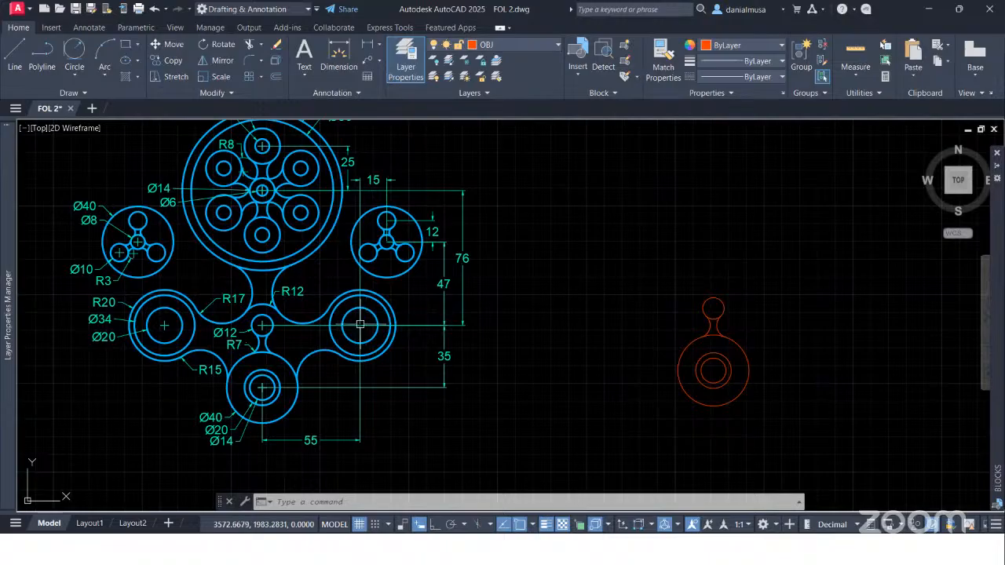
click(19, 69)
mouse_move(657, 385)
middle_down()
mouse_move(635, 373)
mouse_move(588, 398)
middle_up()
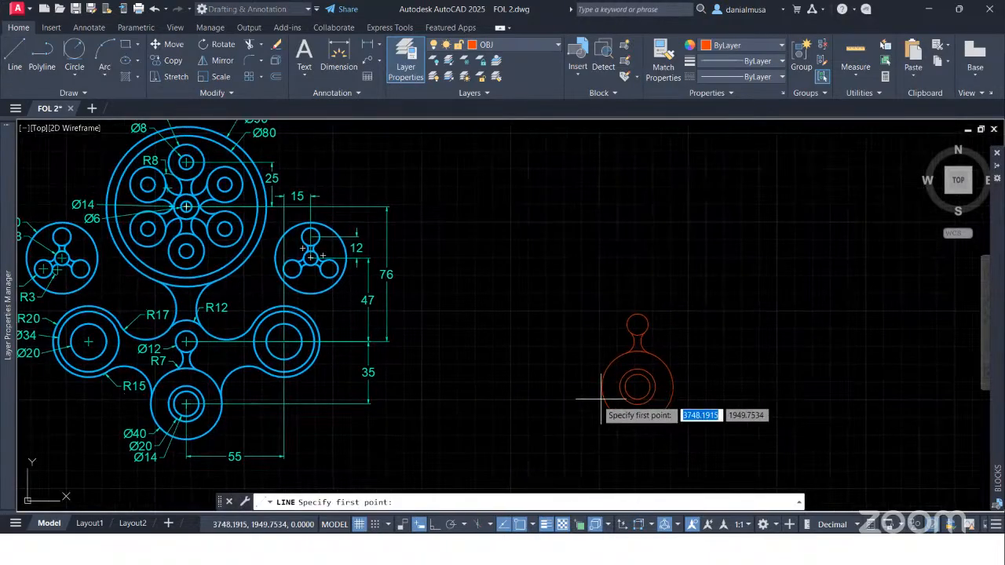
click(638, 386)
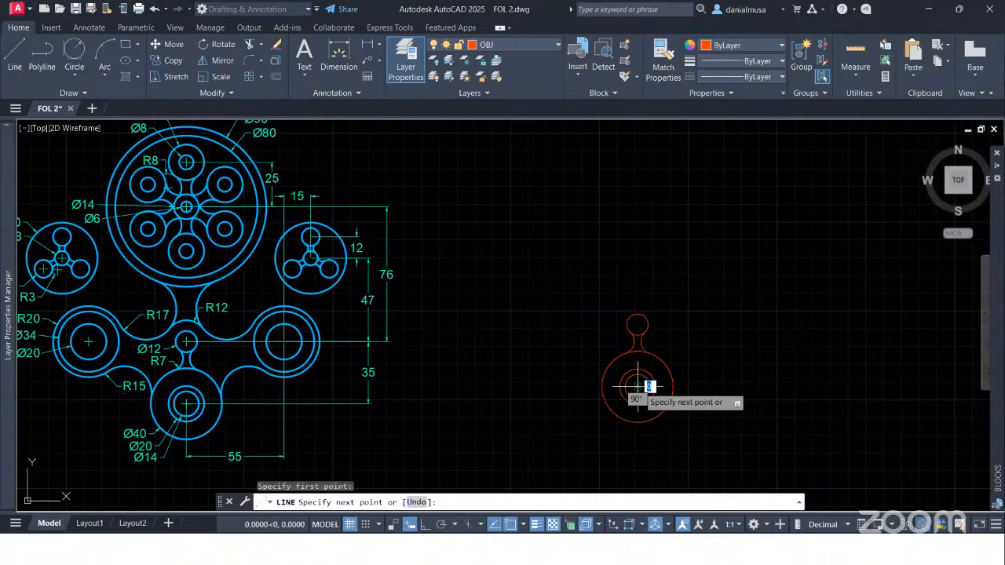
text(55)
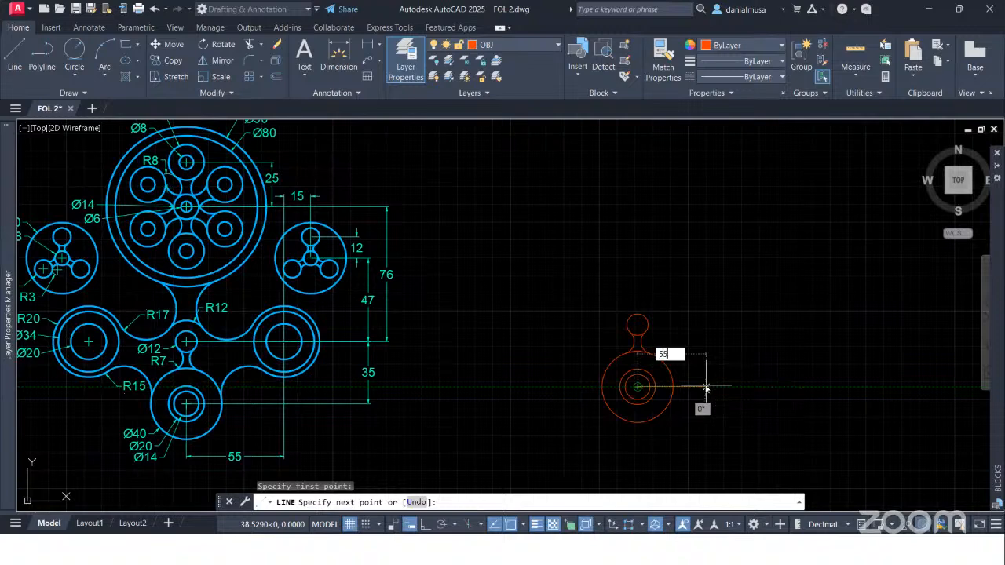
key(Return)
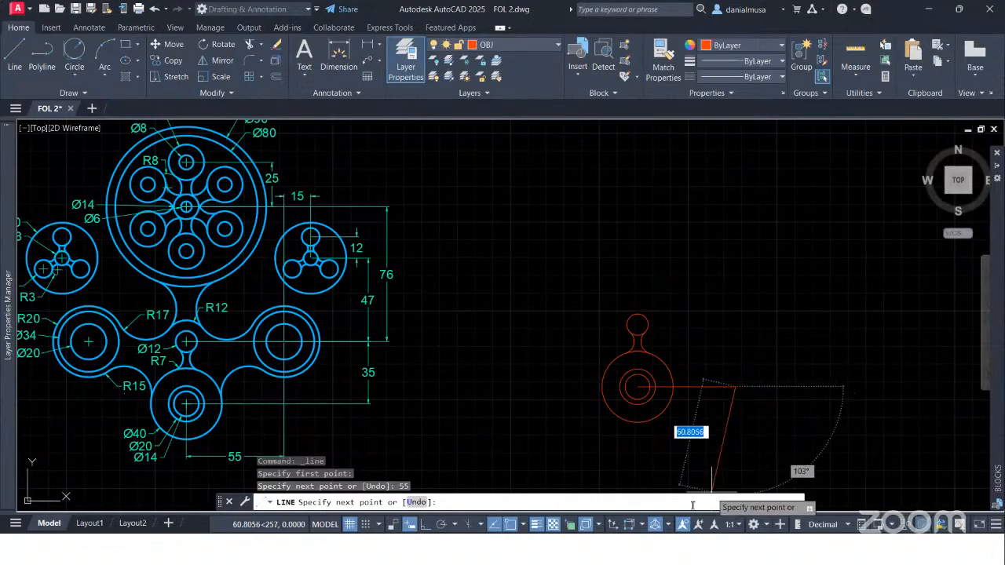
- Turn on Ortho and continue the construction line 35 vertically upward from the end of the 55-long segment
click(411, 524)
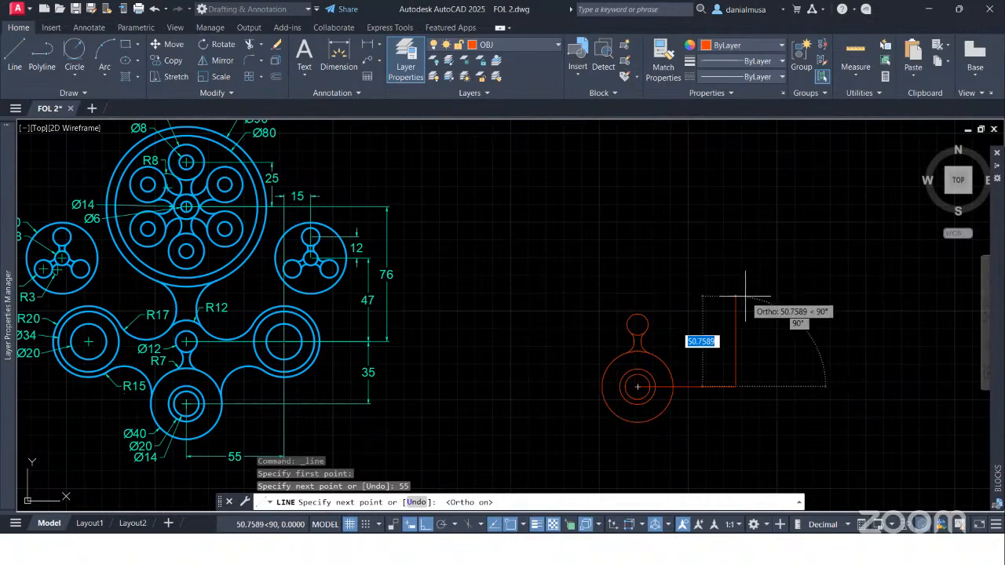
text(35)
key(Return)
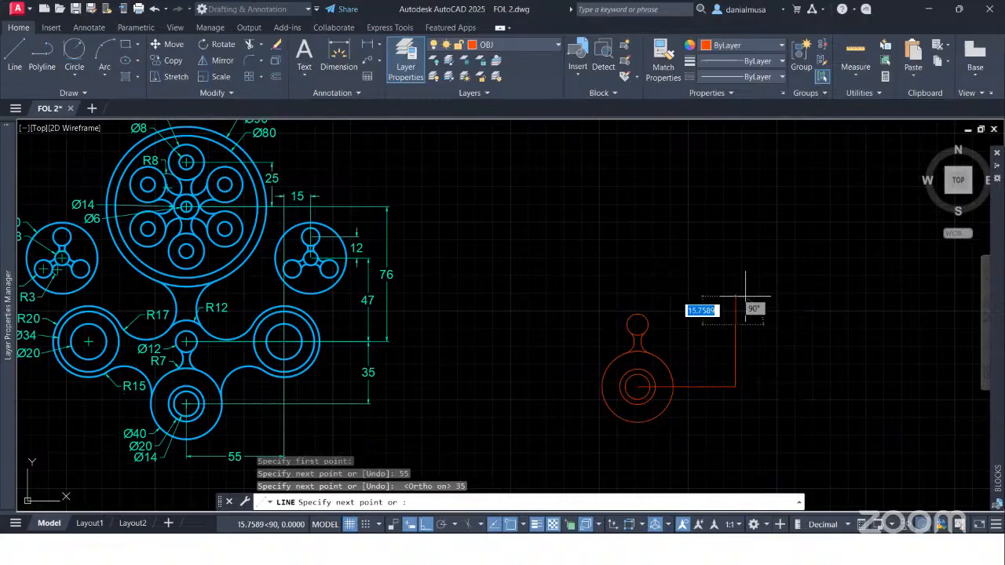
key(Escape)
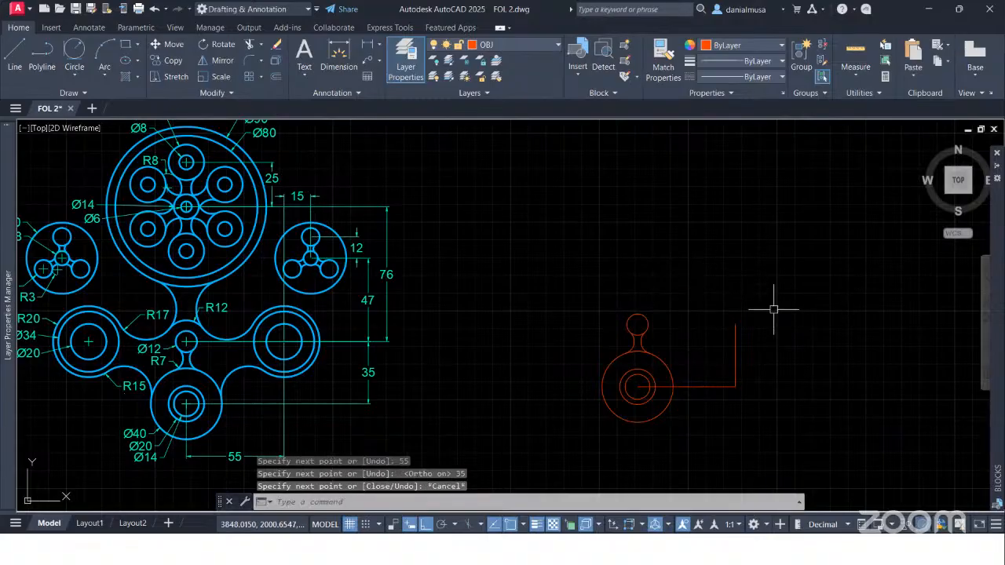
- Draw a circle of diameter 20 centred on the upper end of the 35-long vertical construction line
click(76, 74)
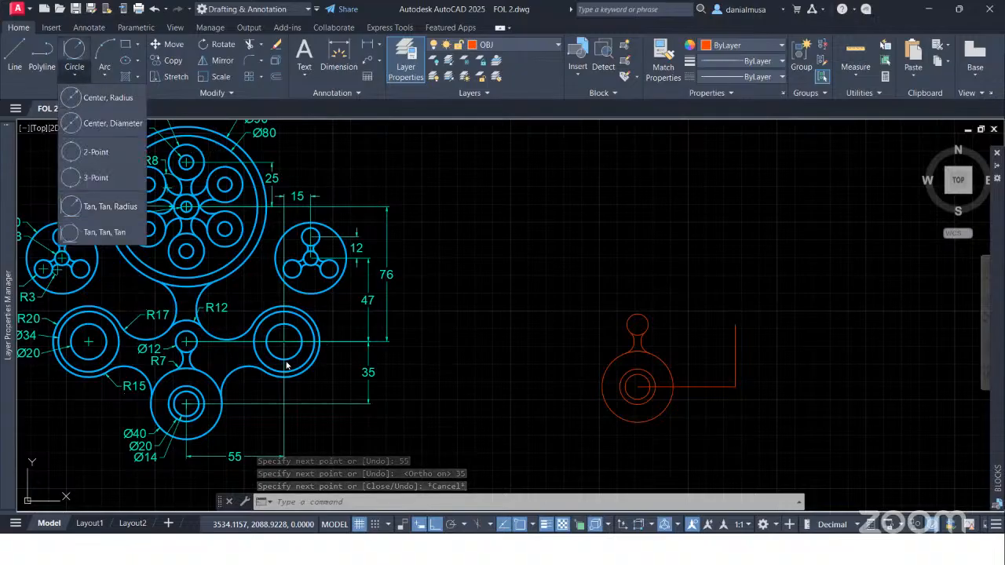
middle_drag(438, 405, 514, 394)
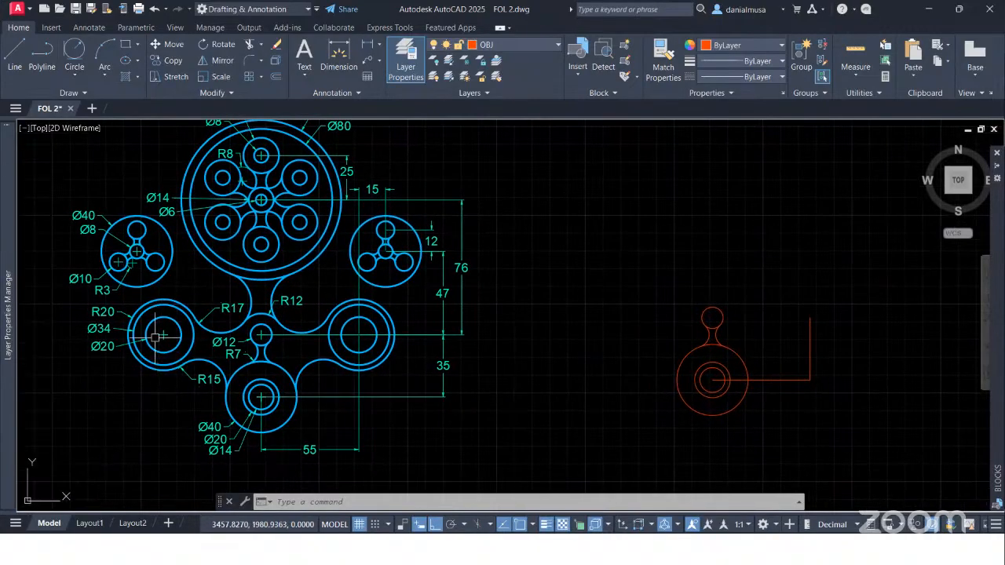
click(78, 74)
click(100, 124)
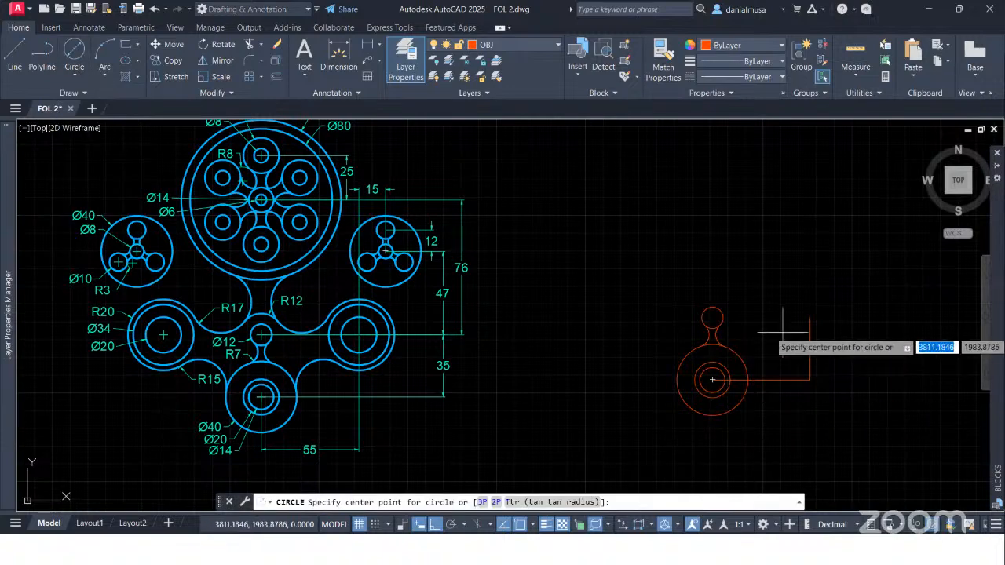
click(809, 318)
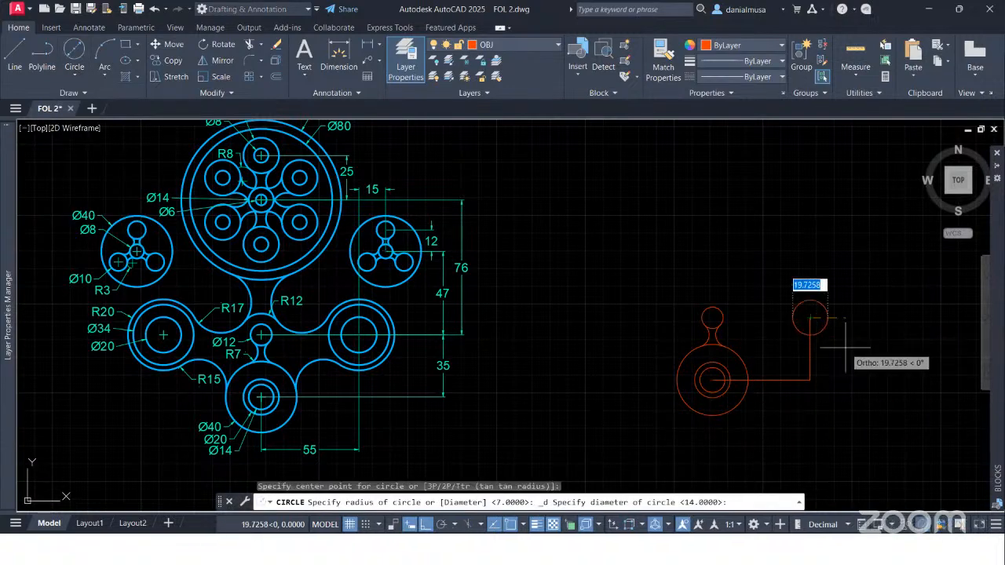
text(20)
key(Return)
- Draw a circle of diameter 34 concentric with the new diameter 20 circle on the right
middle_drag(853, 371, 823, 385)
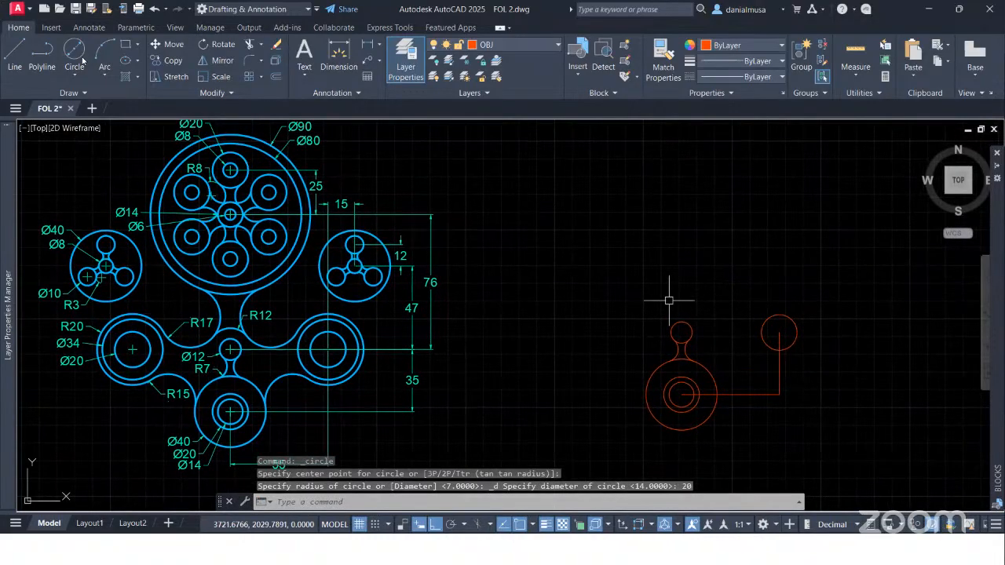
key(Return)
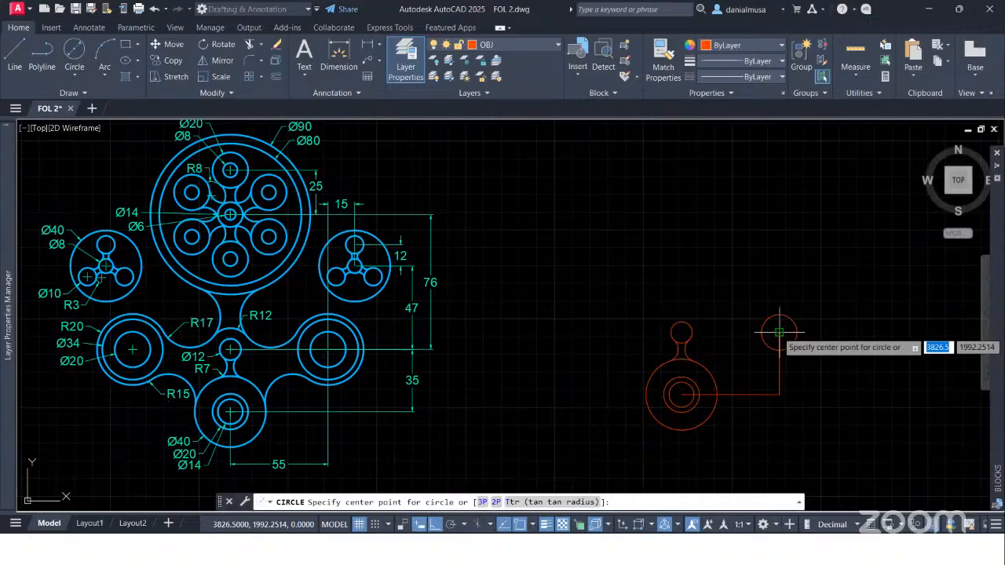
click(778, 332)
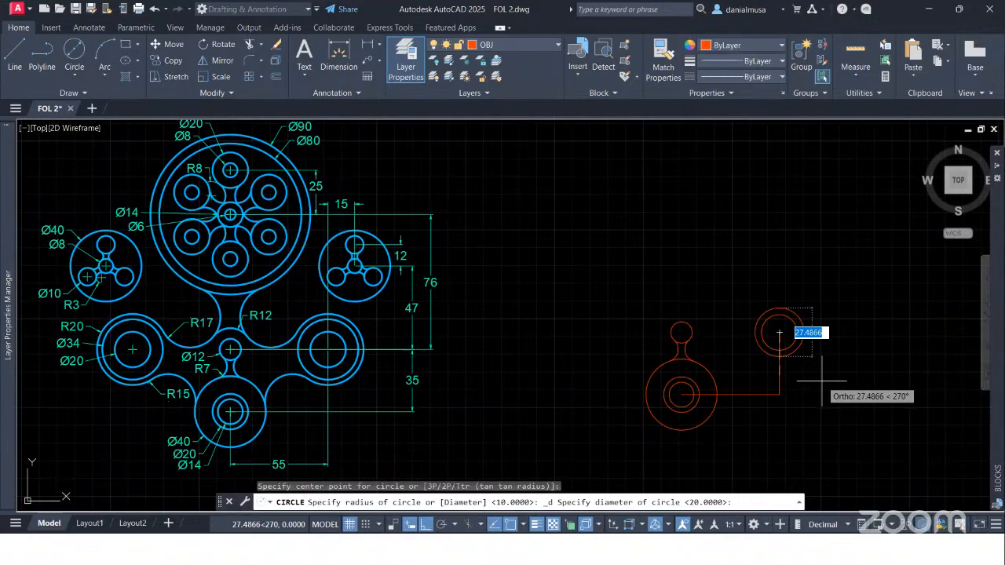
text(34)
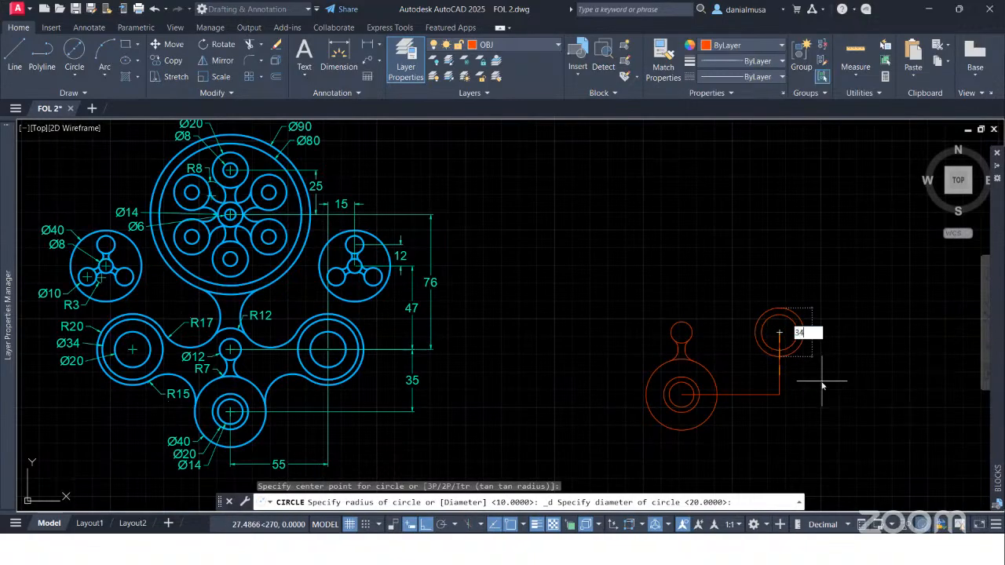
key(Return)
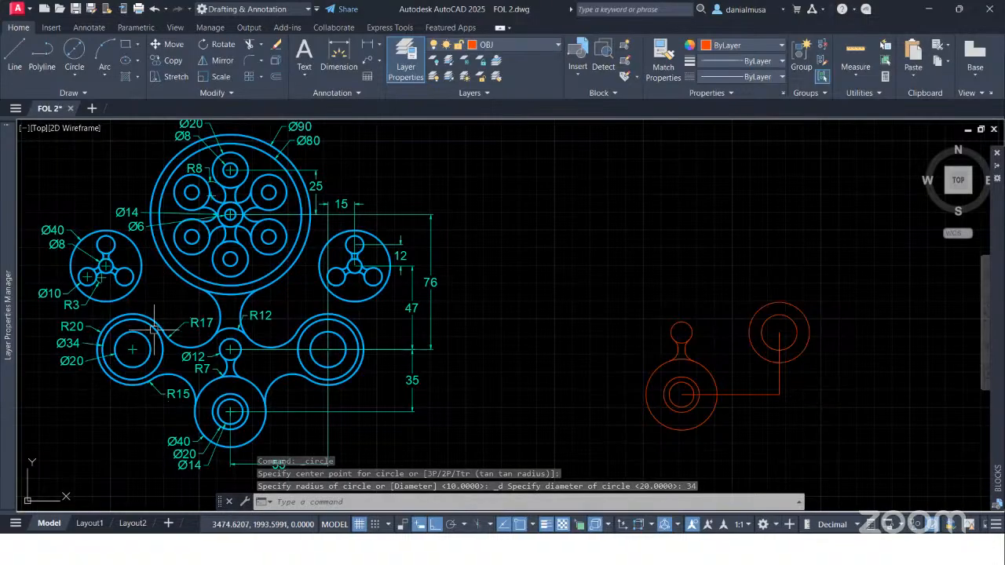
- Draw an outer circle of radius 20 on the same centre as the diameter 20 and 34 circles
click(75, 76)
click(104, 100)
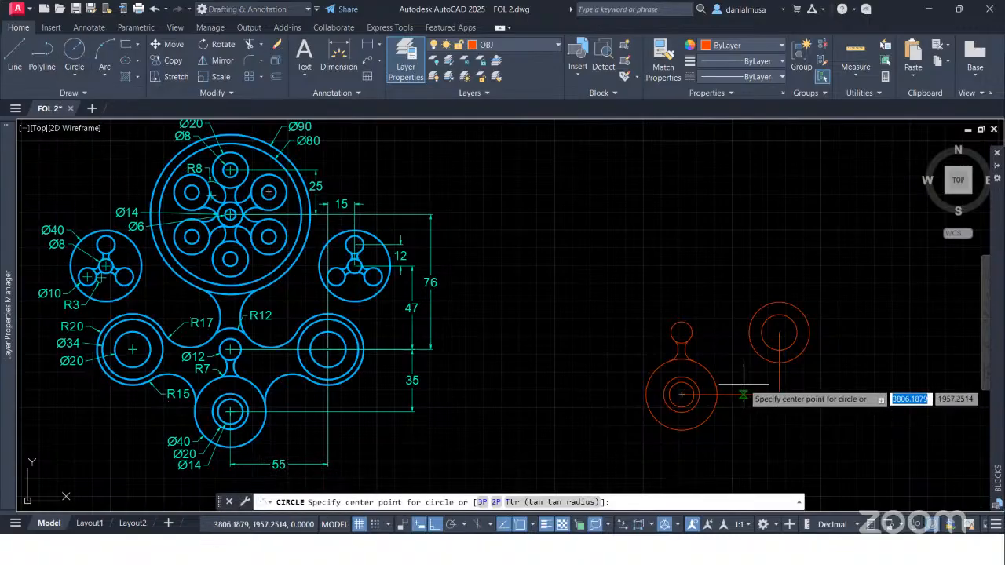
click(778, 332)
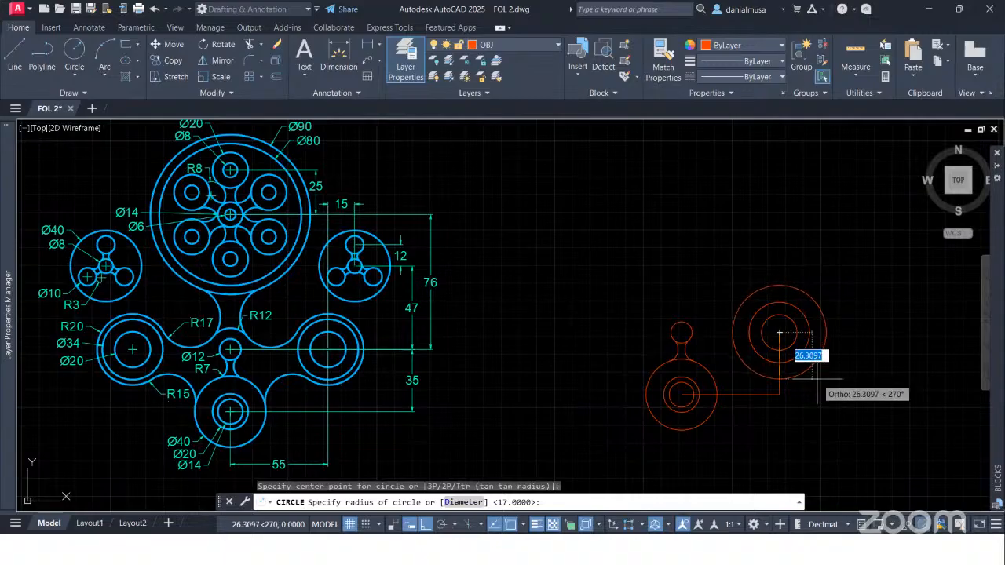
text(20)
key(Return)
mouse_move(866, 399)
middle_down()
mouse_move(905, 409)
mouse_move(897, 390)
mouse_move(886, 400)
middle_up()
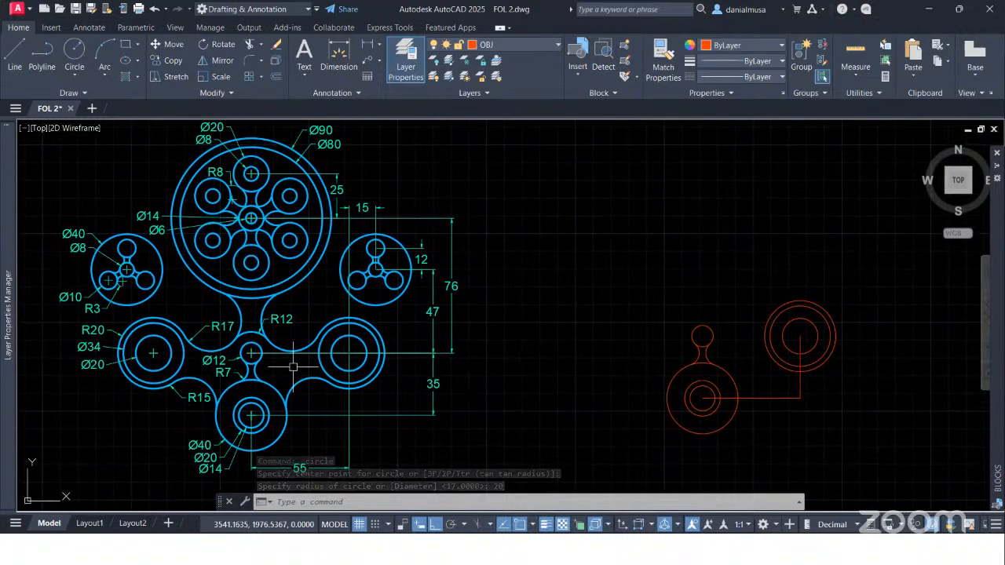
- Draw a circle of radius 12 concentric with the diameter 12 circle above the lower circles
scroll(291, 358, up, 2)
middle_drag(291, 359, 383, 375)
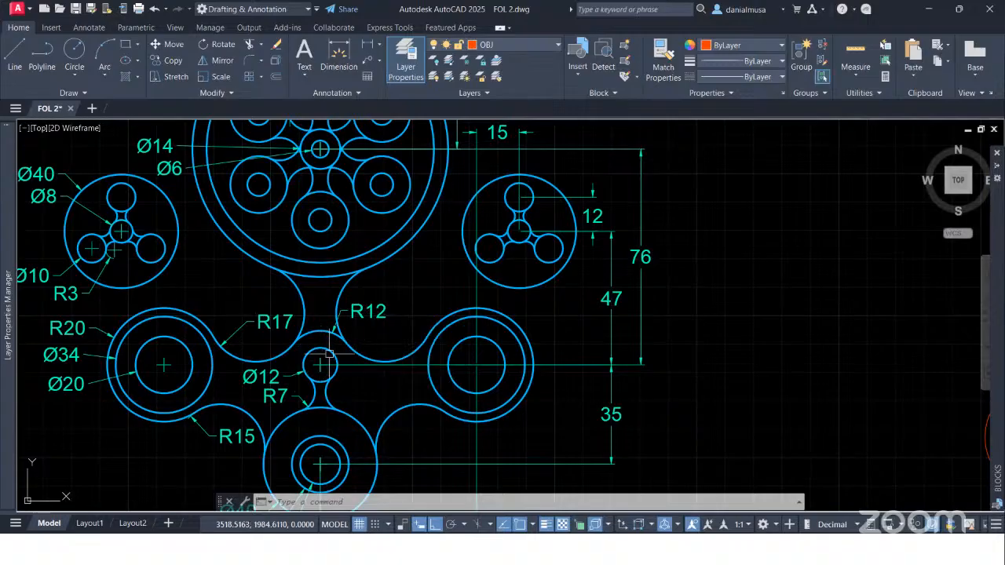
scroll(485, 339, down, 2)
middle_drag(669, 336, 554, 339)
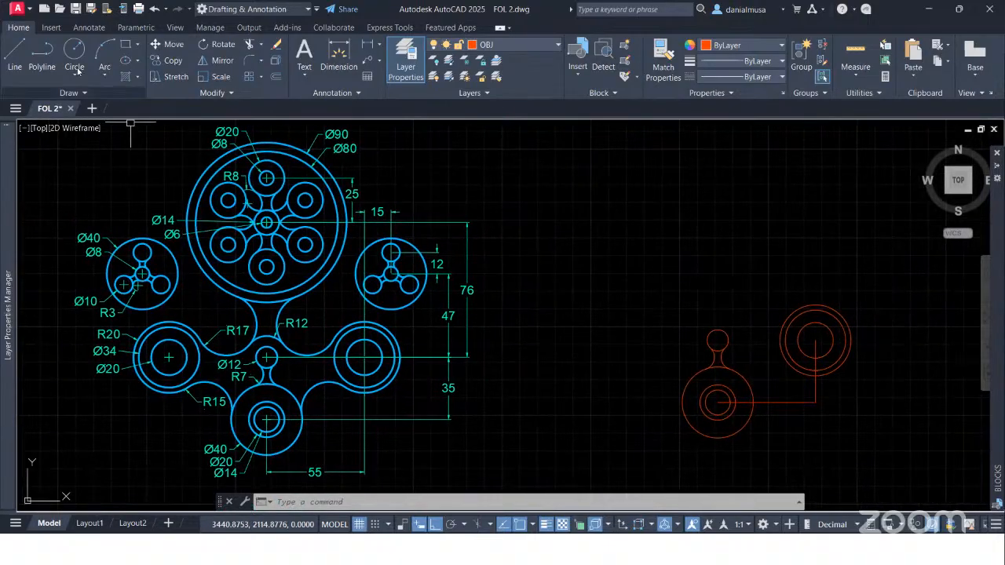
click(74, 51)
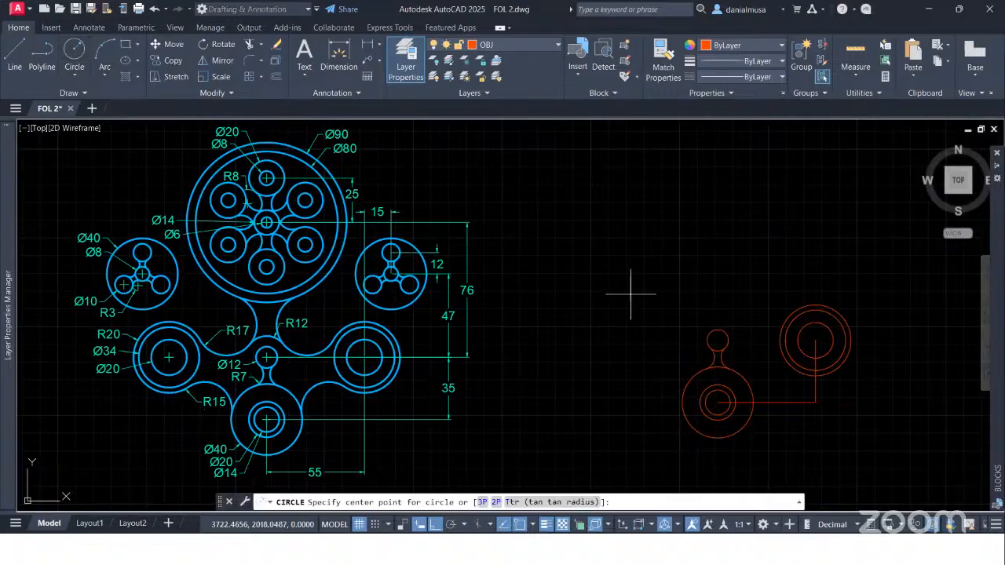
click(717, 340)
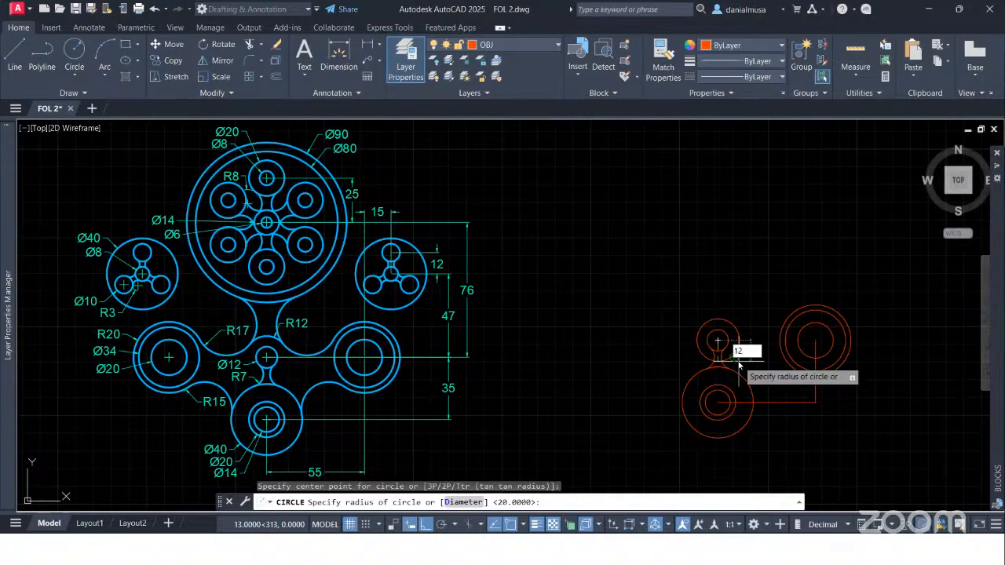
text(12)
key(Return)
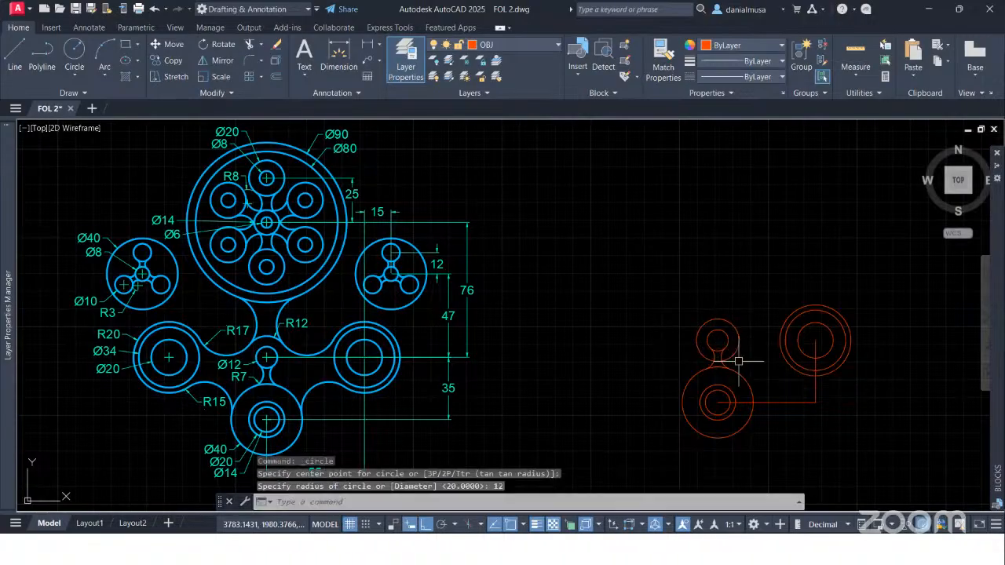
scroll(729, 353, up, 3)
scroll(670, 330, down, 1)
scroll(670, 330, down, 2)
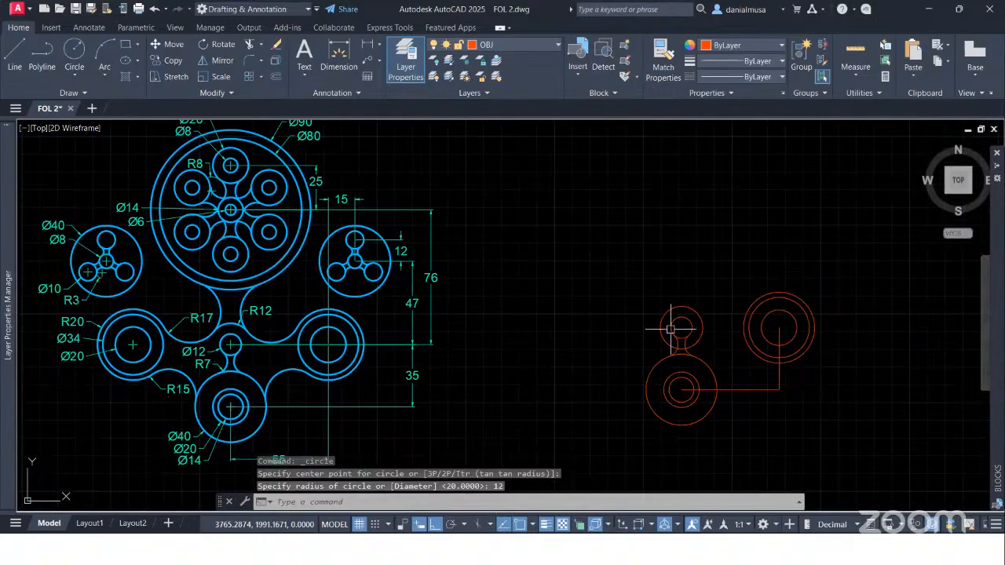
mouse_move(726, 318)
middle_down()
mouse_move(696, 330)
mouse_move(717, 342)
middle_up()
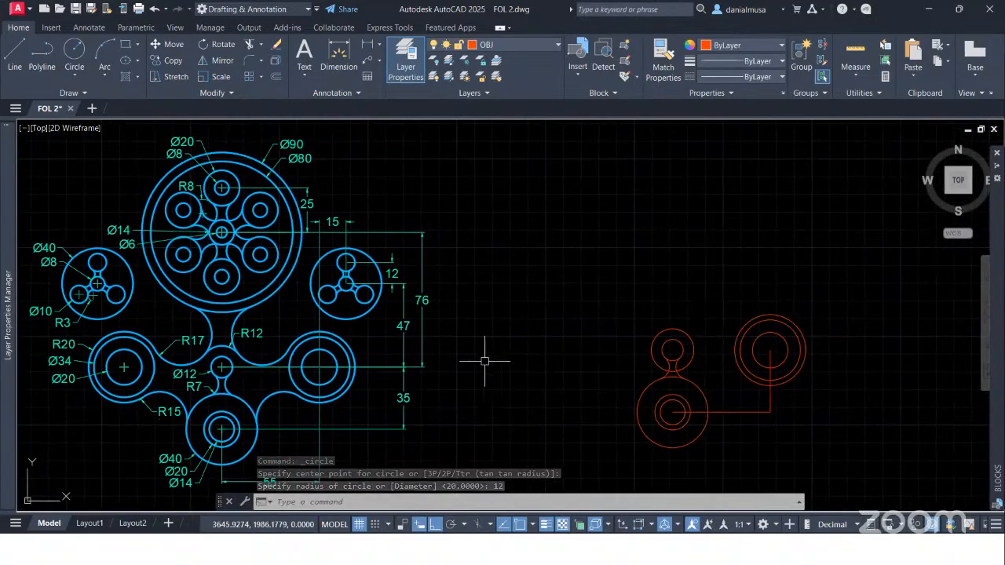
- Draw a vertical construction line 76 long upward from the centre of the radius 12 circle
scroll(244, 353, up, 2)
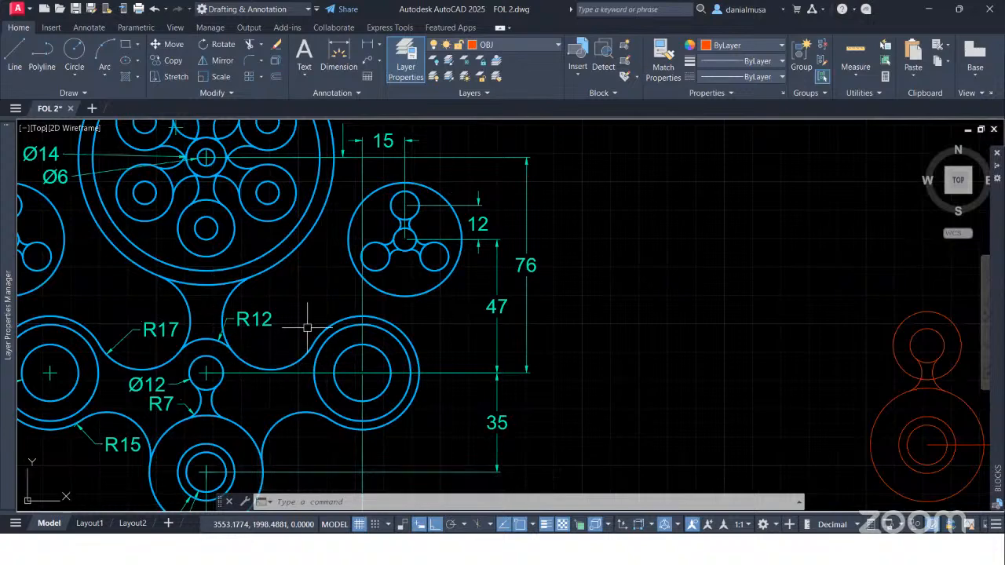
mouse_move(210, 316)
middle_down()
mouse_move(253, 352)
mouse_move(295, 414)
middle_up()
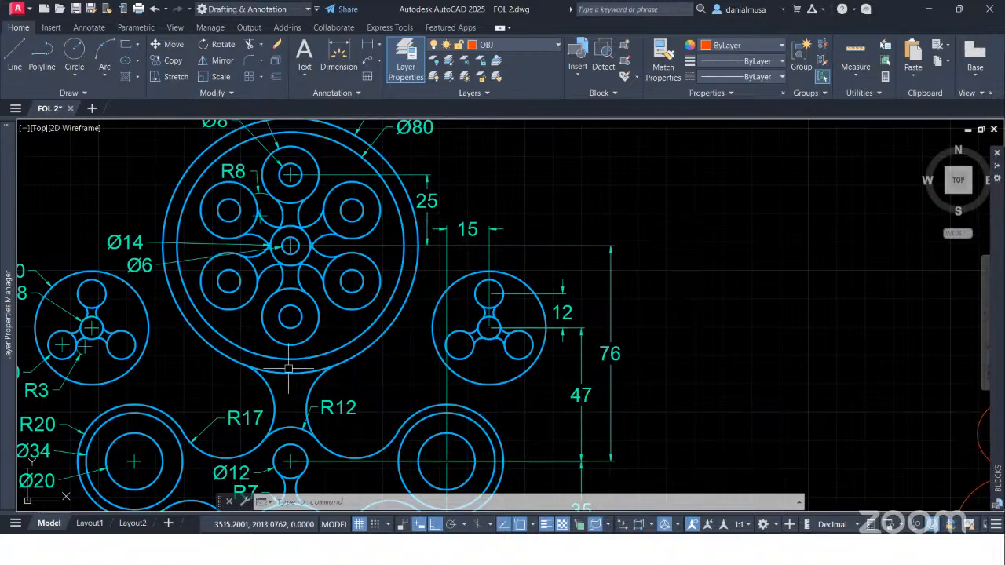
scroll(415, 422, down, 2)
mouse_move(673, 388)
middle_down()
mouse_move(613, 334)
mouse_move(630, 367)
middle_up()
click(14, 56)
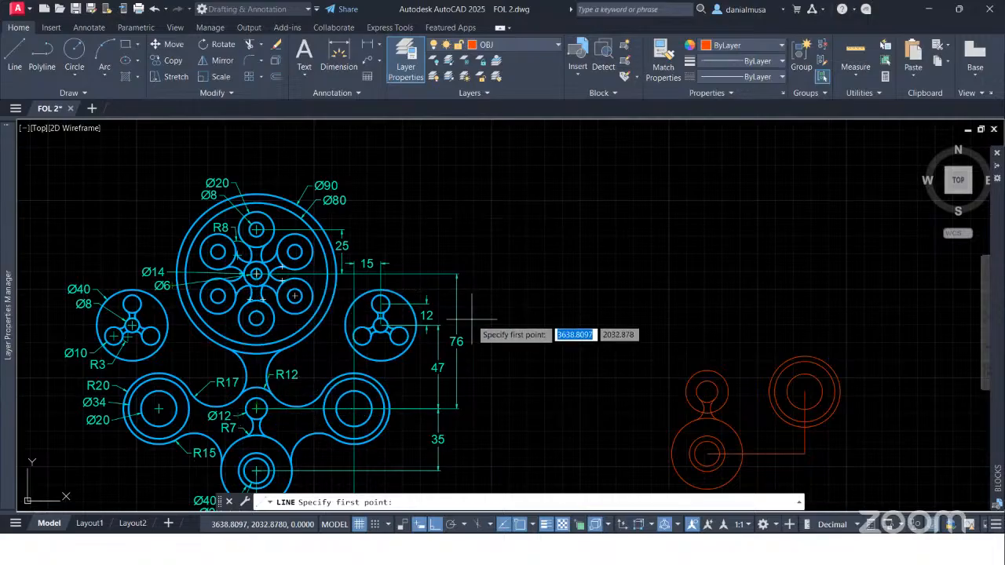
click(707, 390)
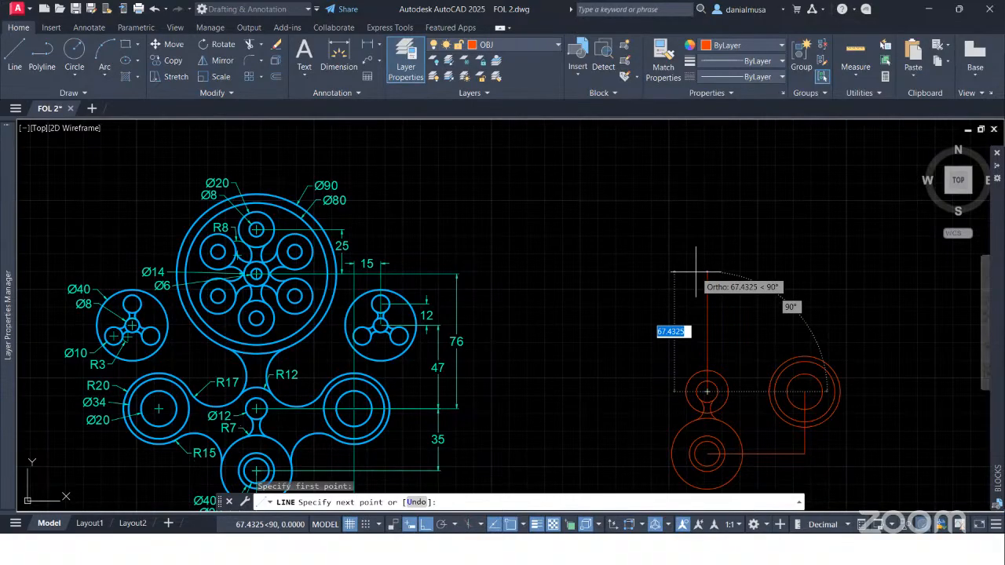
text(7)
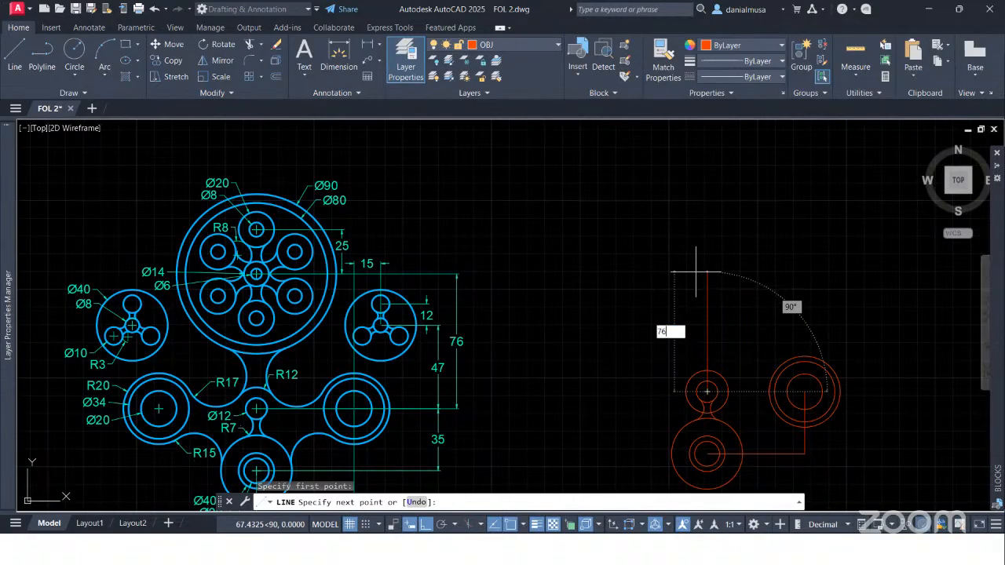
text(6)
key(Return)
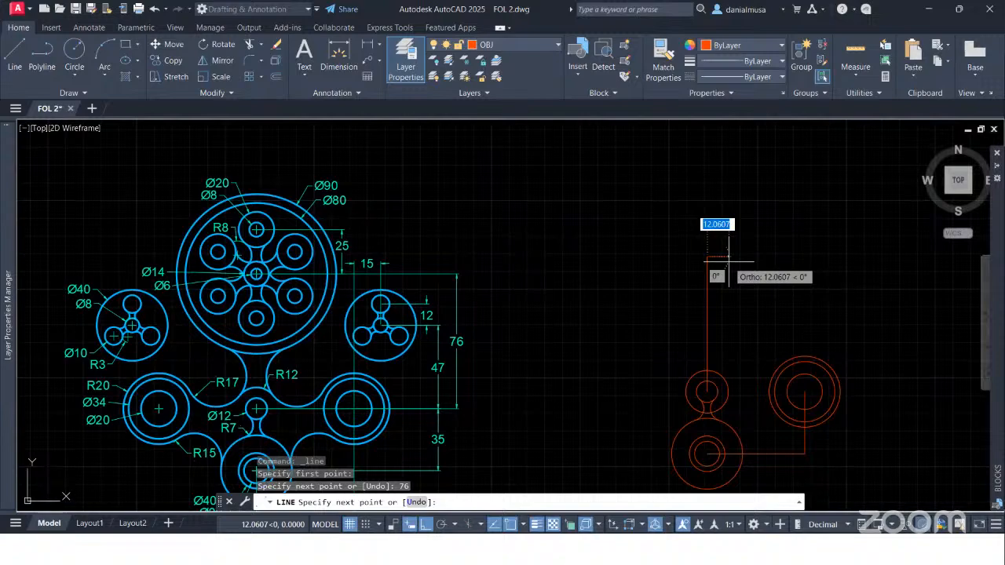
key(Escape)
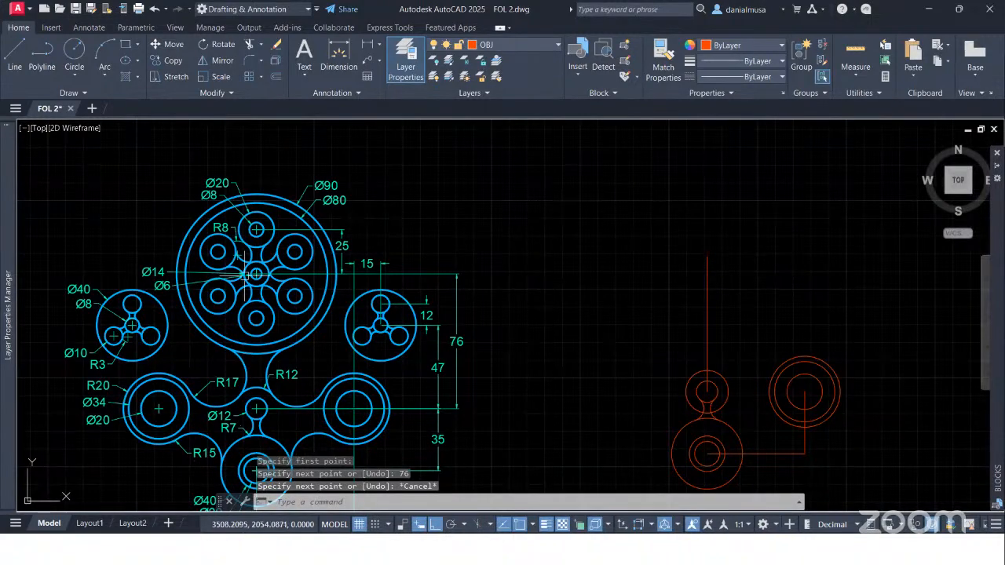
- Draw a circle of diameter 6 centred on the upper end of the 76-long vertical line
scroll(232, 288, up, 4)
scroll(232, 287, down, 4)
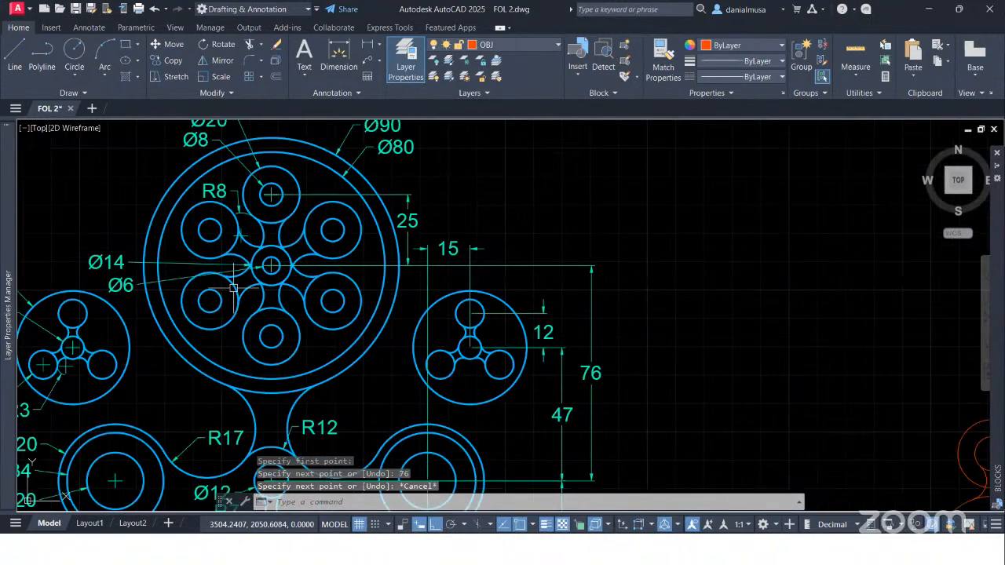
click(75, 76)
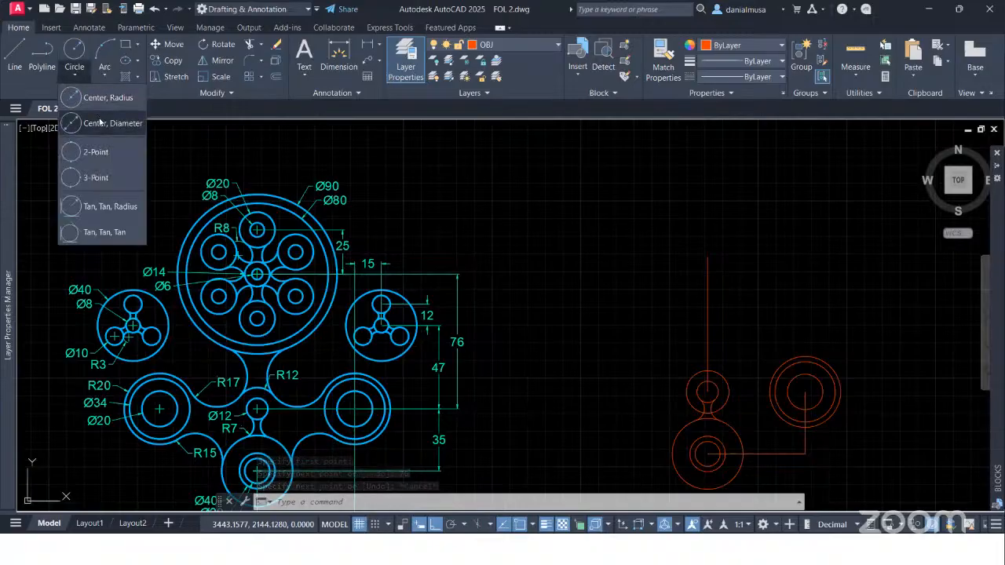
click(112, 124)
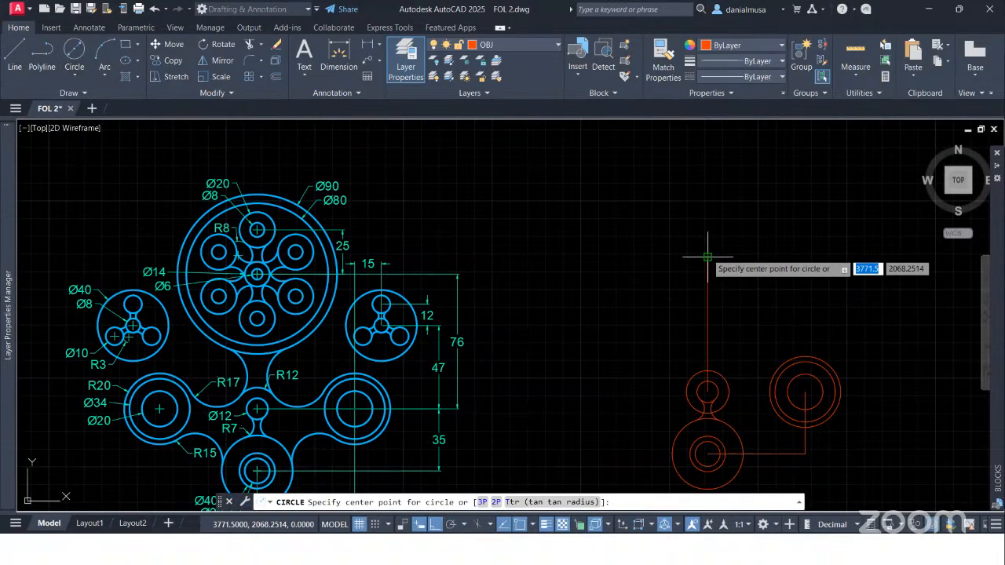
click(707, 257)
text(6)
key(Return)
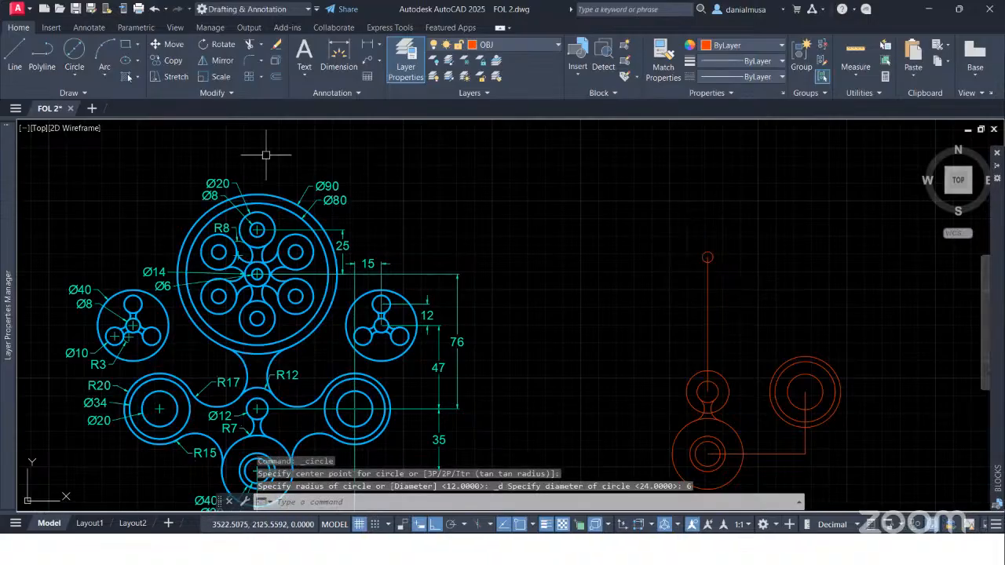
click(73, 54)
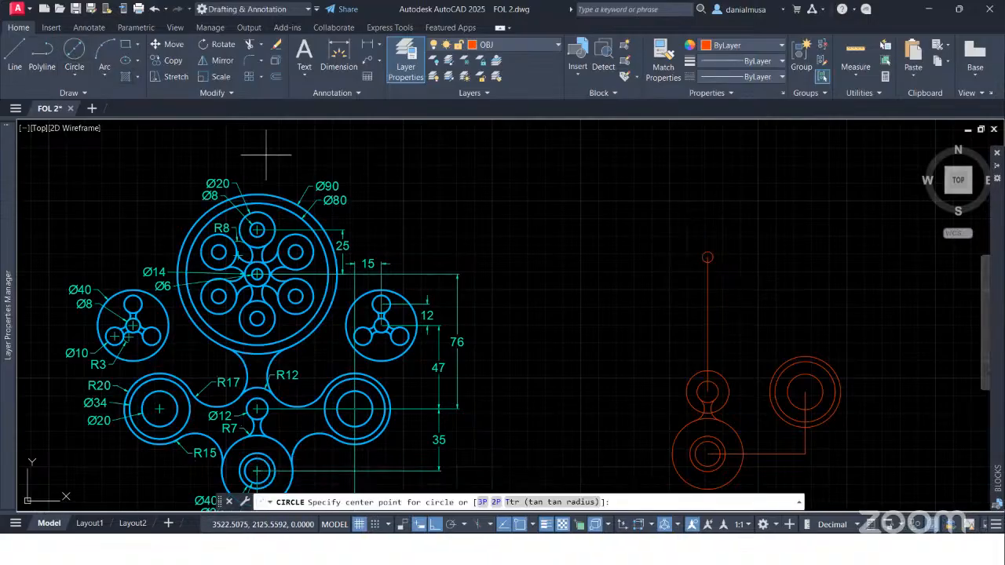
click(707, 256)
key(Return)
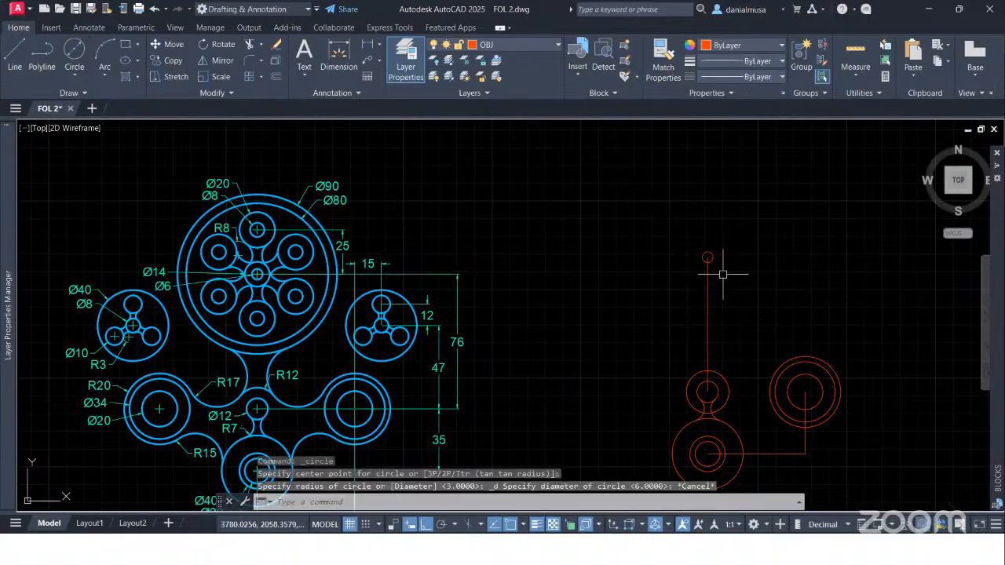
- Draw a circle of diameter 14 concentric with the diameter 6 circle at the top of the vertical line
key(Return)
scroll(689, 273, up, 4)
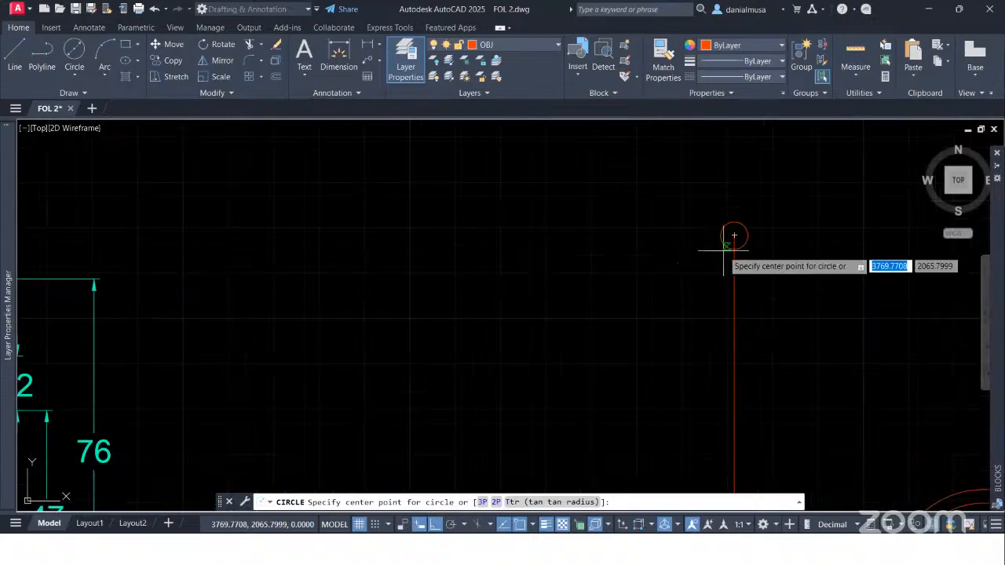
click(734, 235)
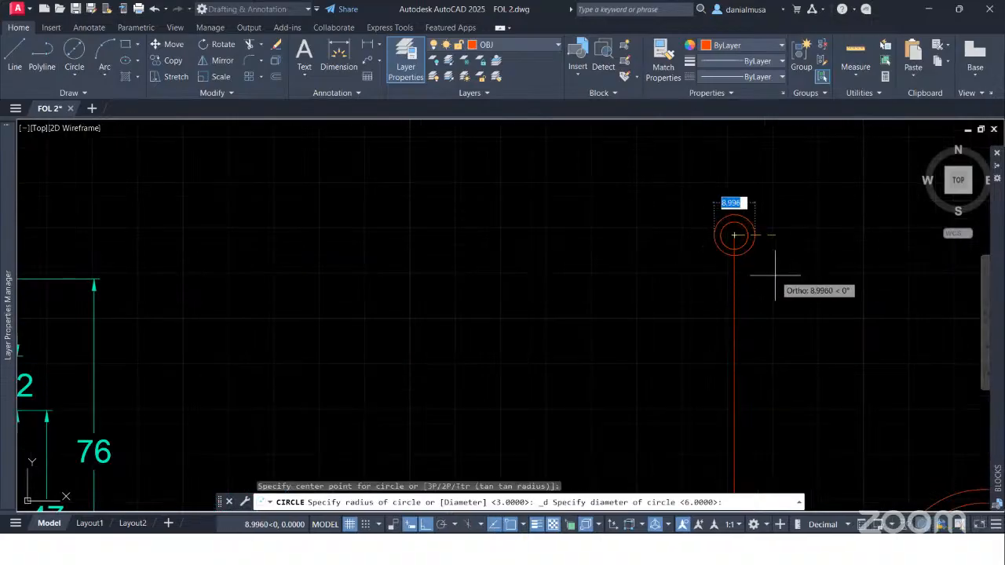
scroll(775, 274, down, 4)
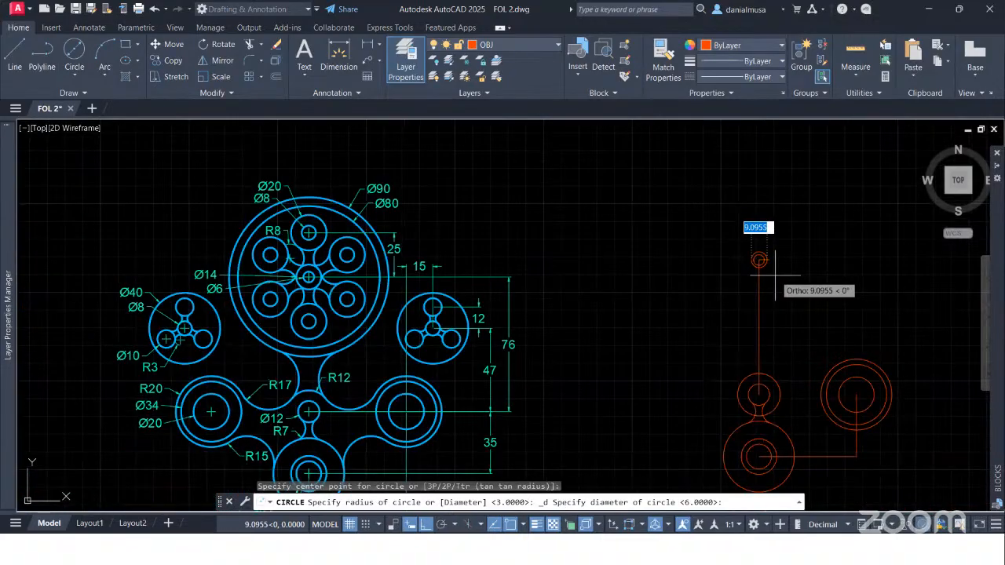
text(14)
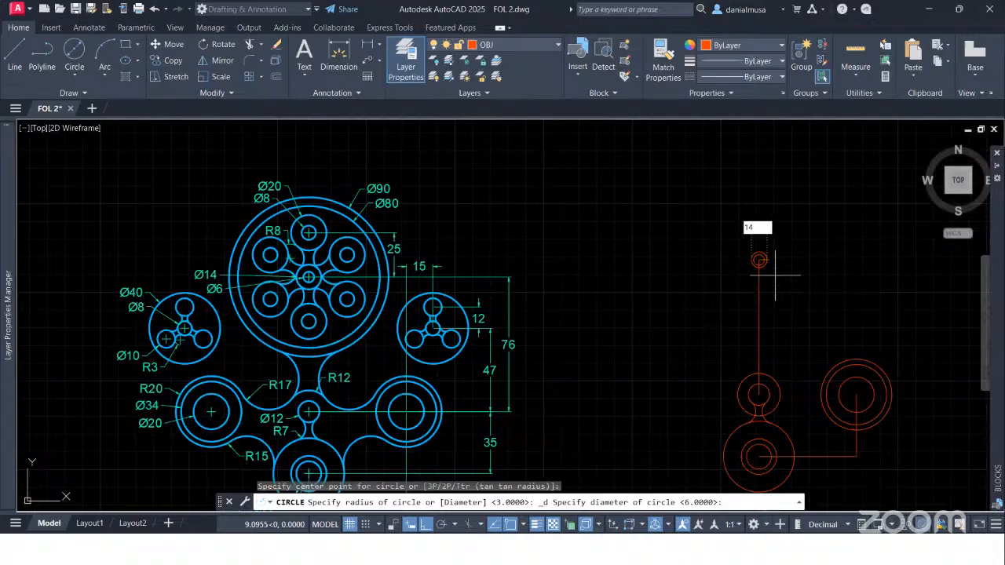
key(Return)
scroll(775, 275, up, 2)
scroll(775, 275, down, 2)
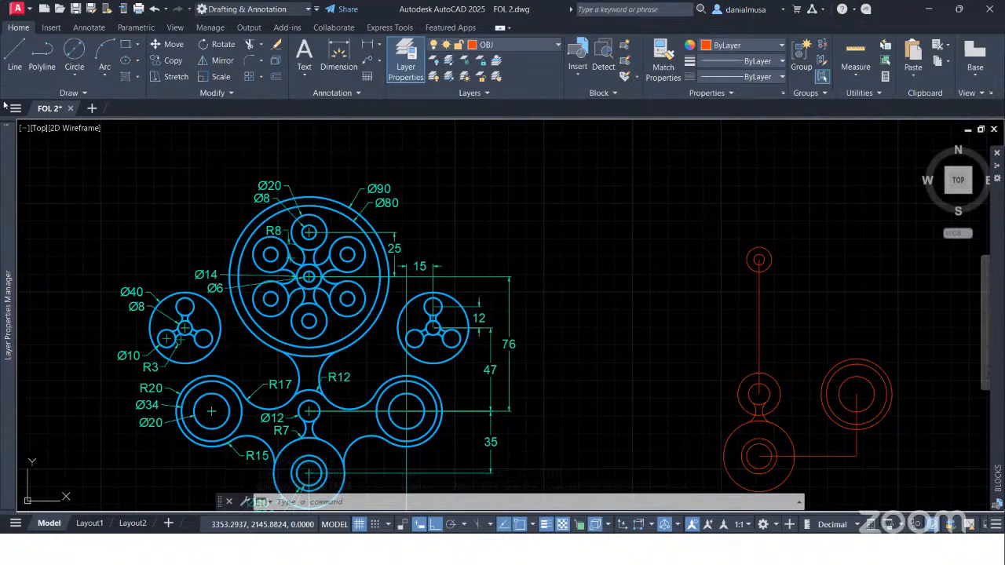
- Draw a circle of diameter 80 on the same centre as the diameter 6 and 14 circles
click(74, 53)
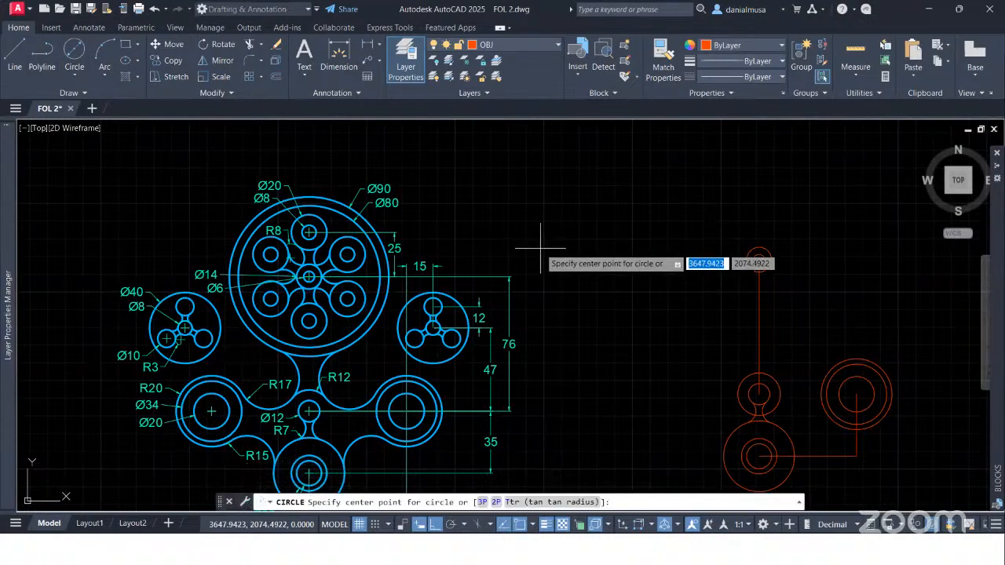
mouse_move(519, 262)
middle_down()
mouse_move(596, 291)
mouse_move(594, 323)
middle_up()
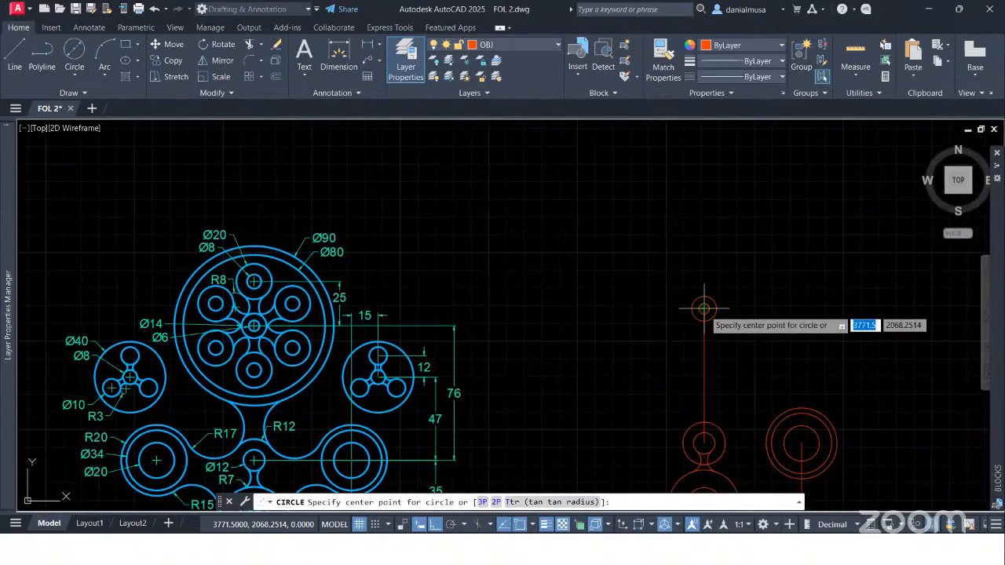
click(704, 308)
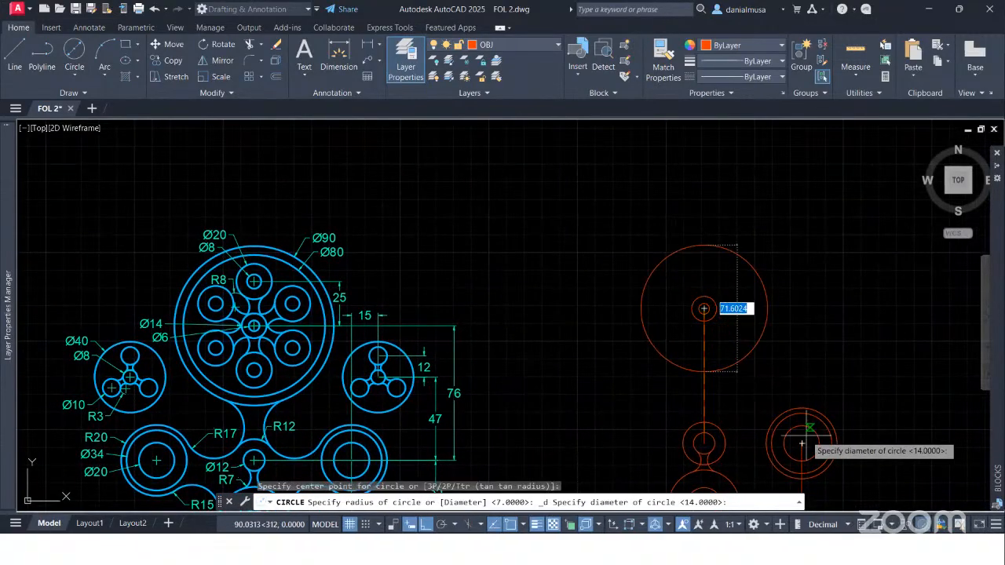
text(80)
key(Return)
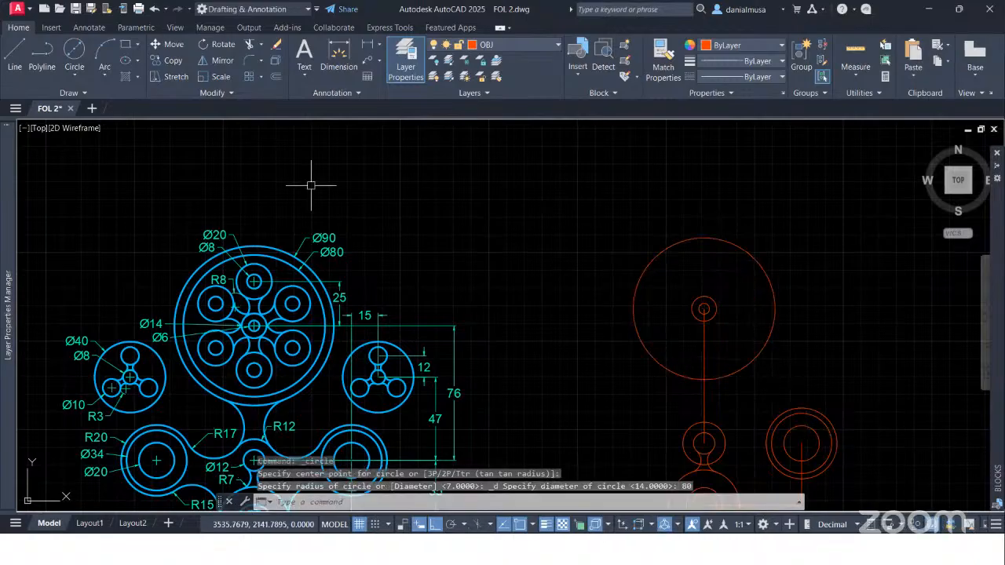
- Draw an outer circle of diameter 90 concentric with the diameter 80 circle
key(Return)
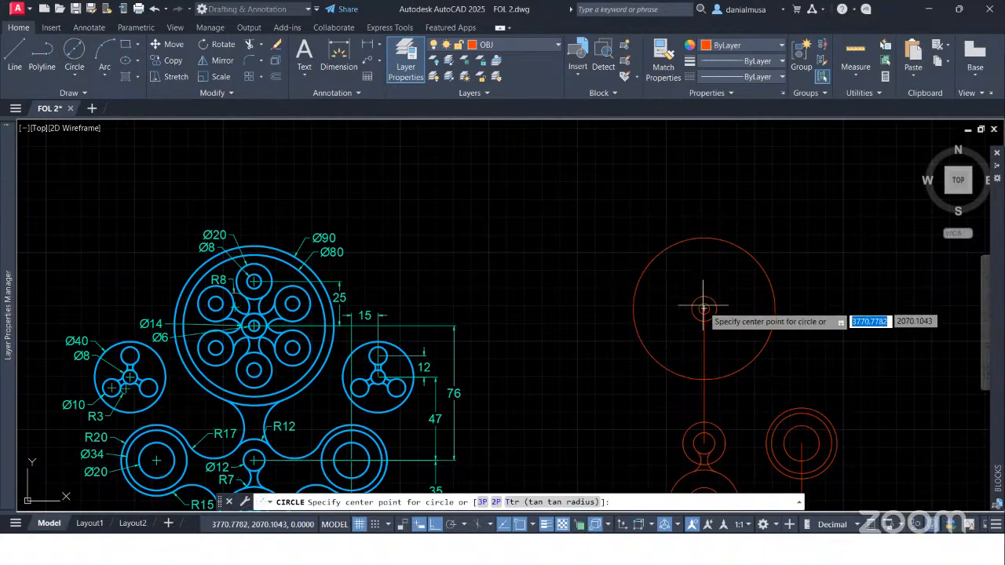
click(704, 308)
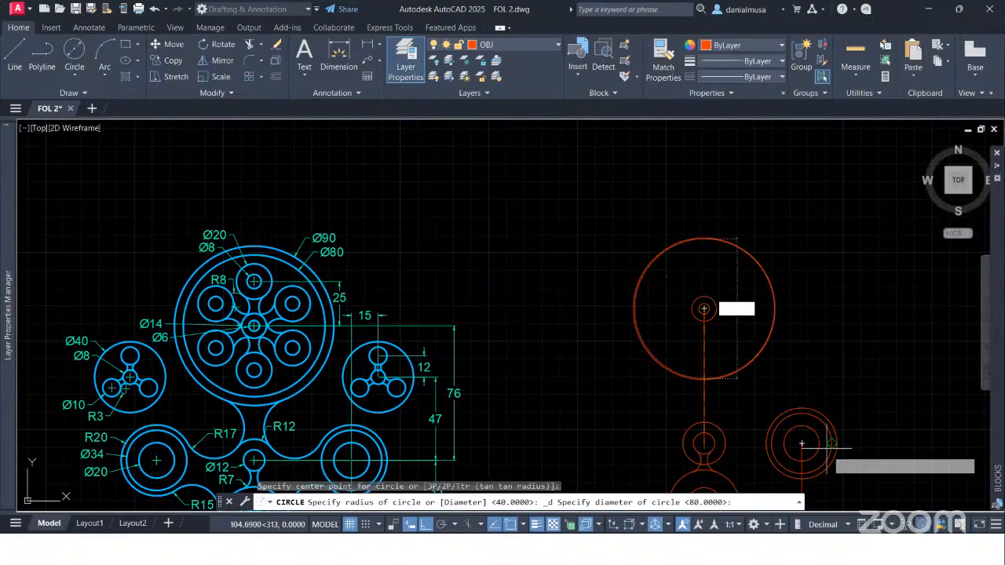
text(90)
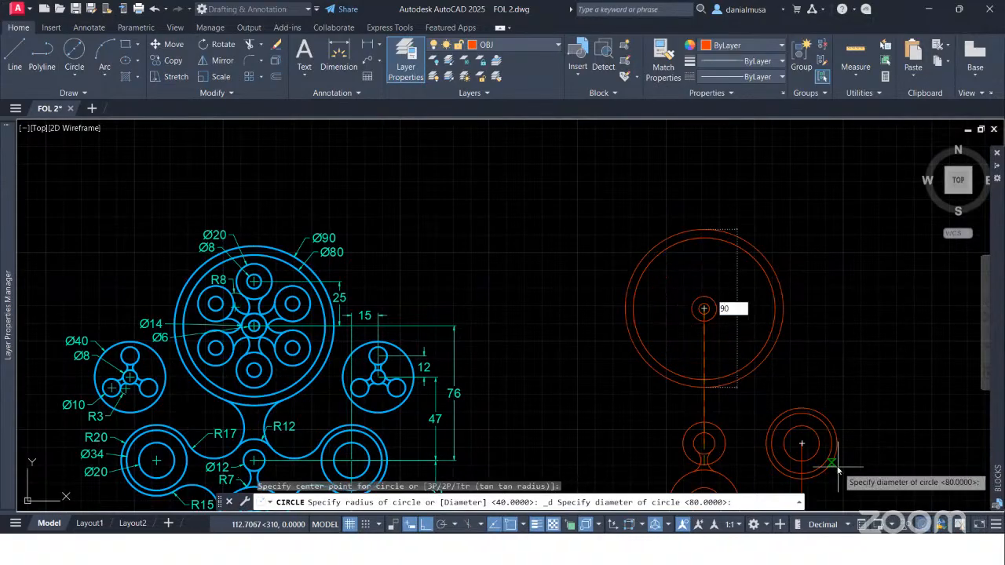
key(Return)
- Draw a radius 17 circle tangent to the diameter 90 circle and the outer circle of the right-hand concentric set
mouse_move(773, 395)
middle_down()
mouse_move(777, 353)
mouse_move(733, 285)
mouse_move(679, 307)
mouse_move(668, 323)
mouse_move(722, 291)
mouse_move(751, 317)
middle_up()
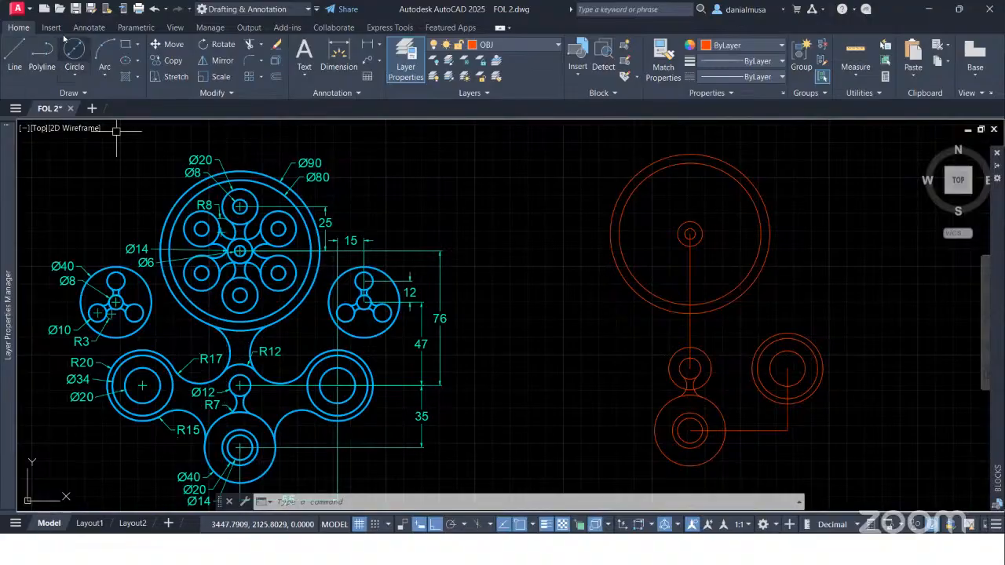
click(72, 76)
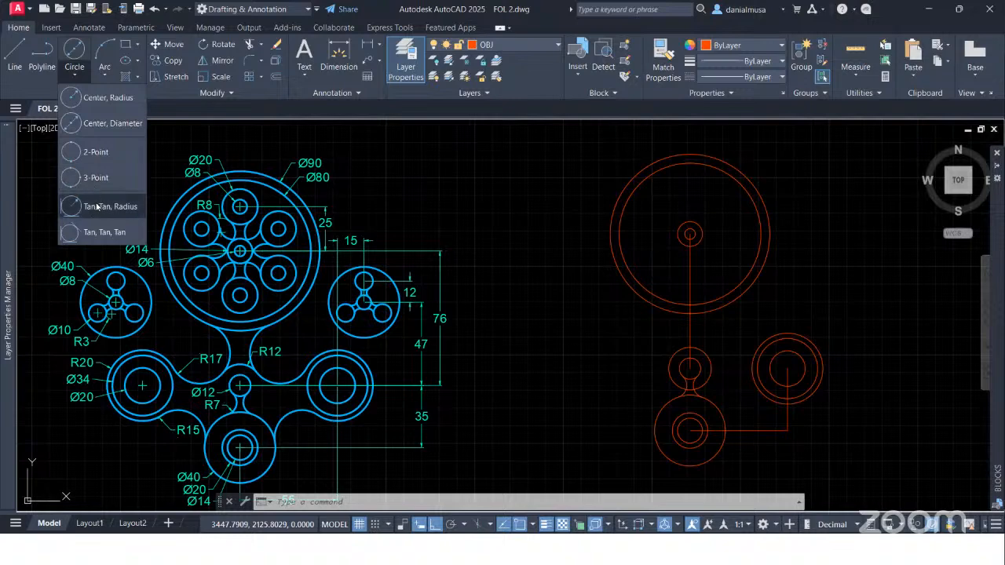
click(104, 207)
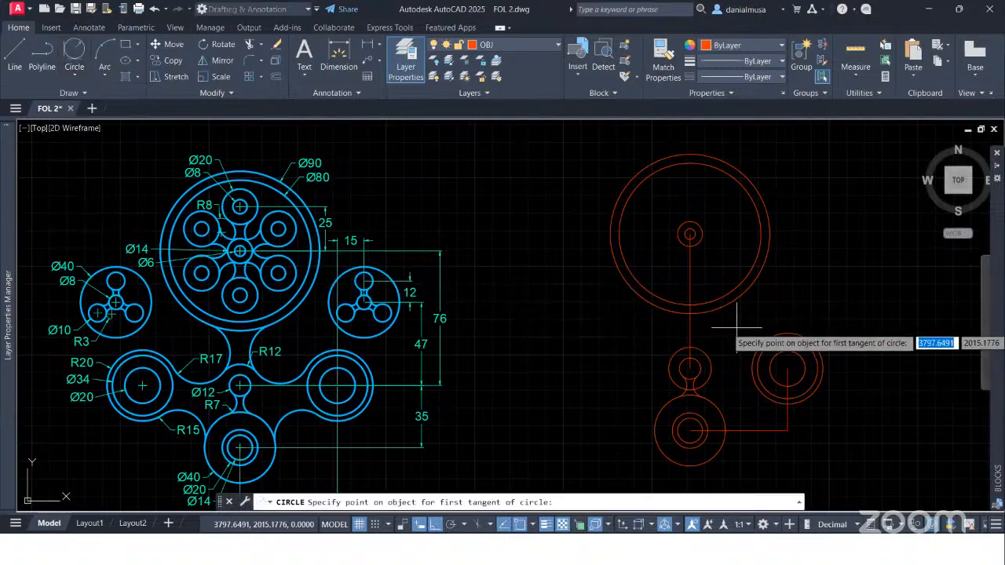
scroll(734, 323, up, 2)
click(707, 302)
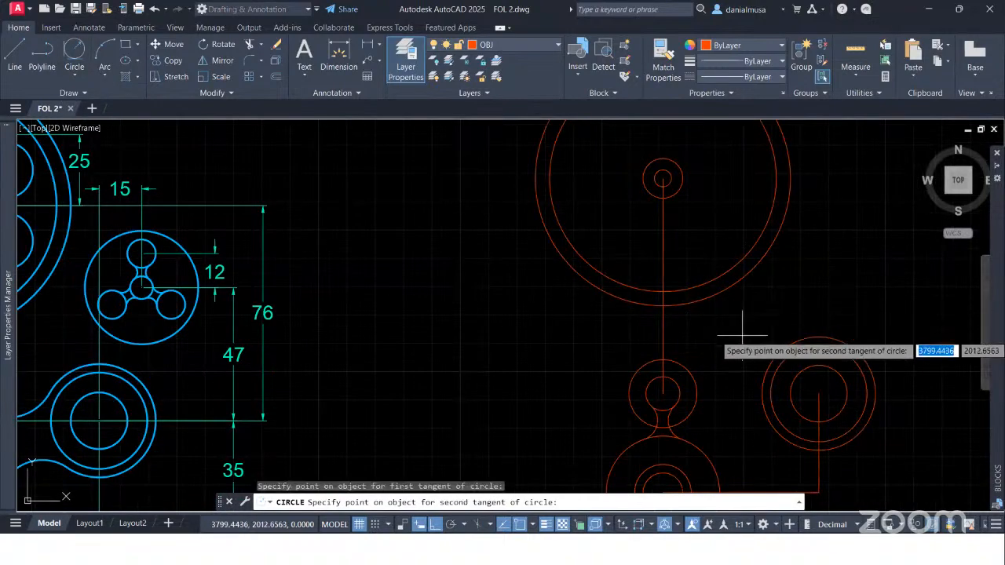
click(776, 353)
scroll(730, 341, down, 2)
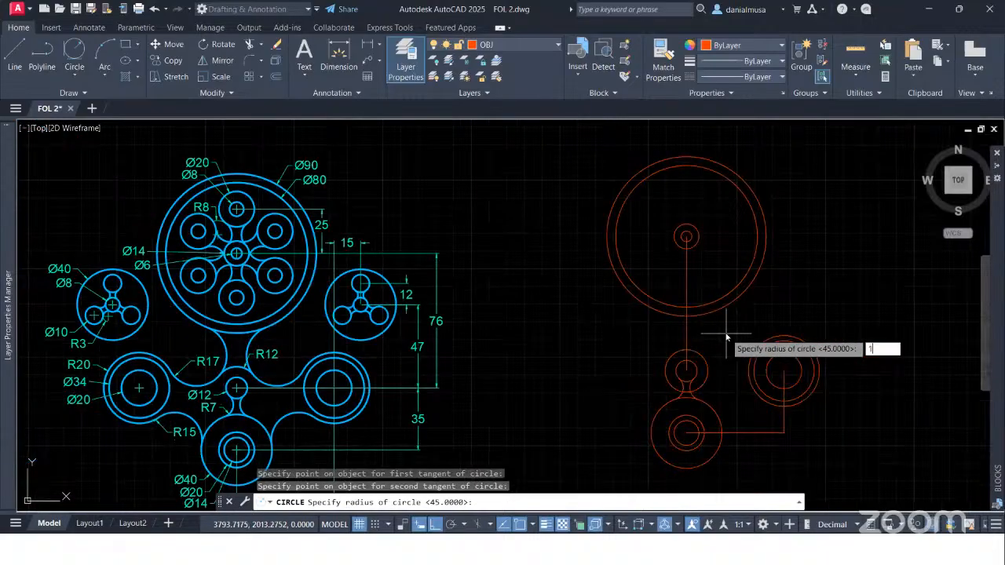
key(Return)
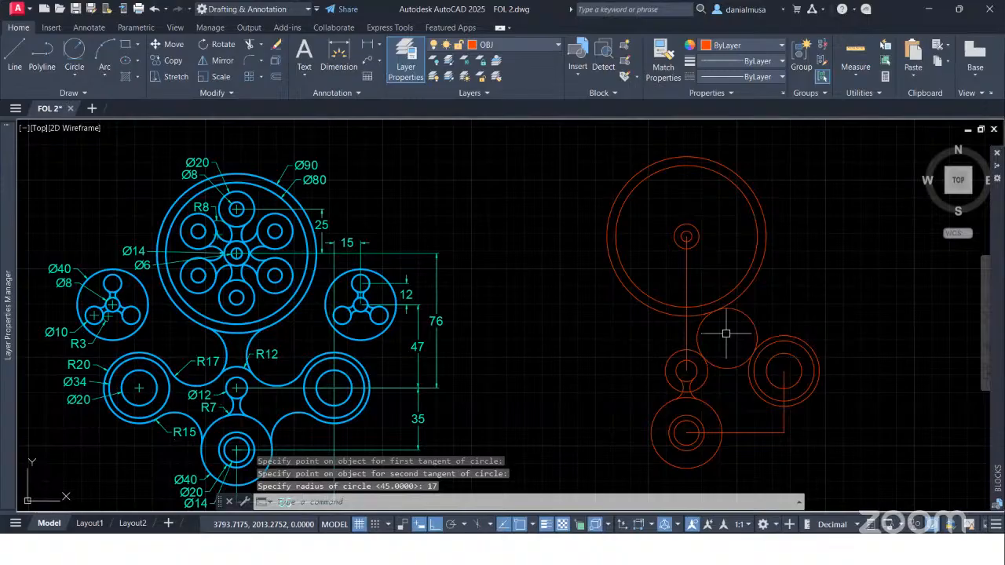
- Trim the upper-right portion of the radius 17 circle, keeping the arc that connects the large circle to the right-hand one
click(248, 45)
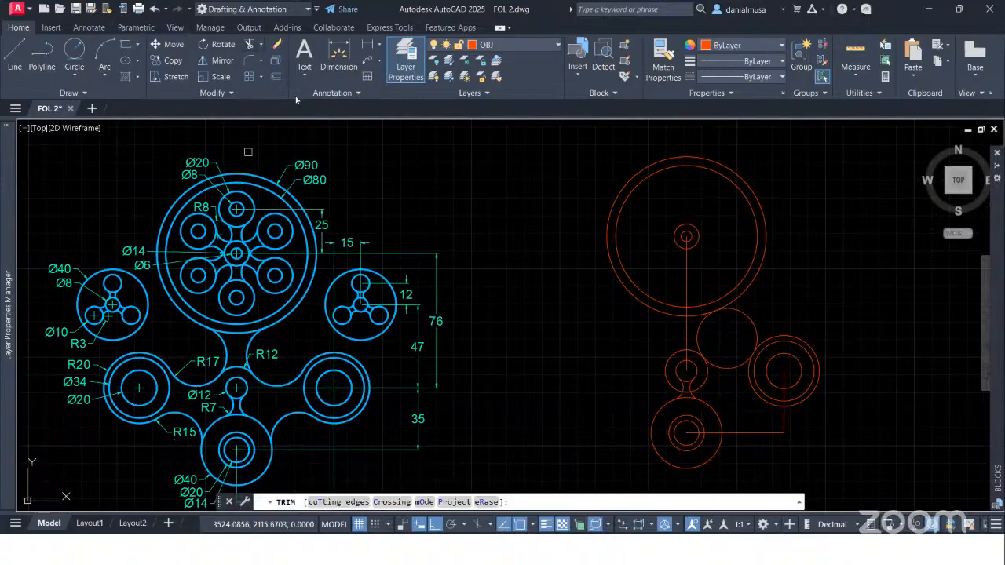
drag(759, 310, 731, 332)
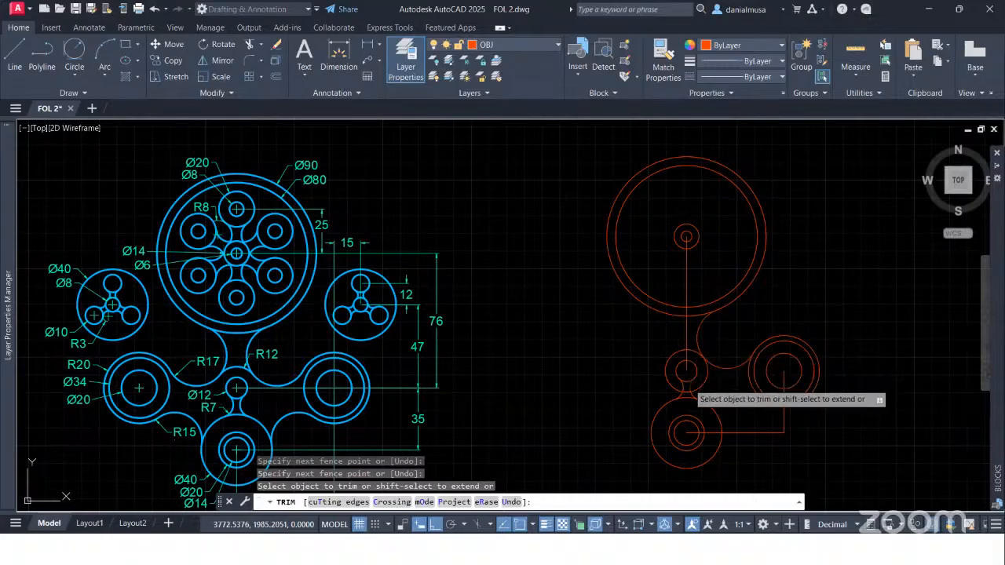
scroll(685, 385, up, 2)
scroll(684, 387, down, 2)
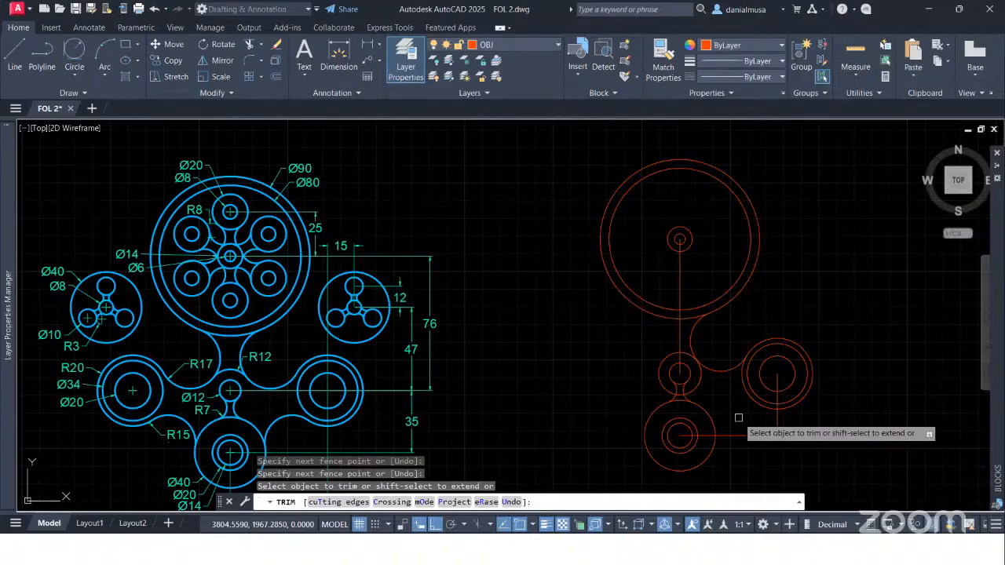
key(Escape)
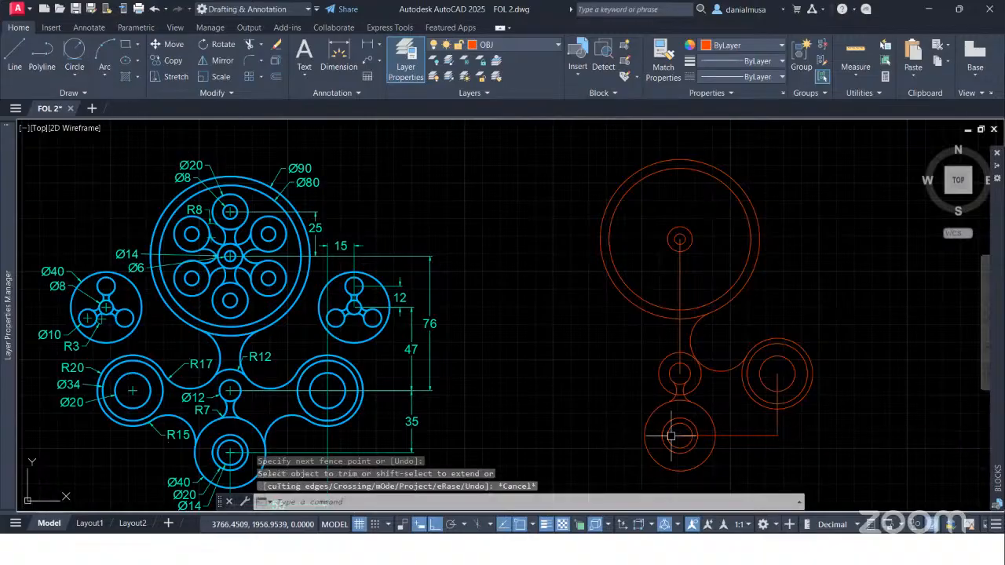
- Delete the horizontal line and the two vertical construction lines linking the circle centres of the new part
click(732, 435)
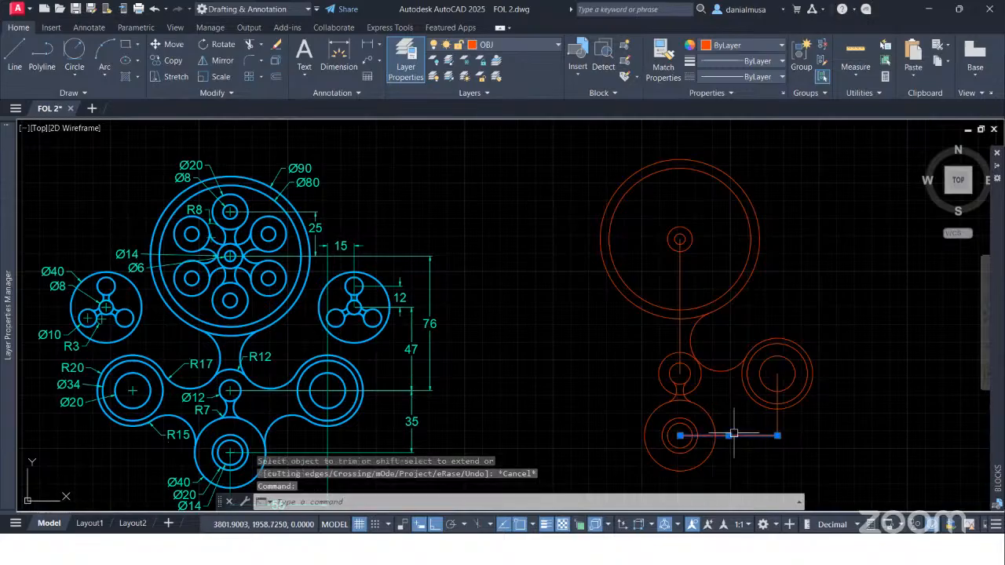
click(775, 421)
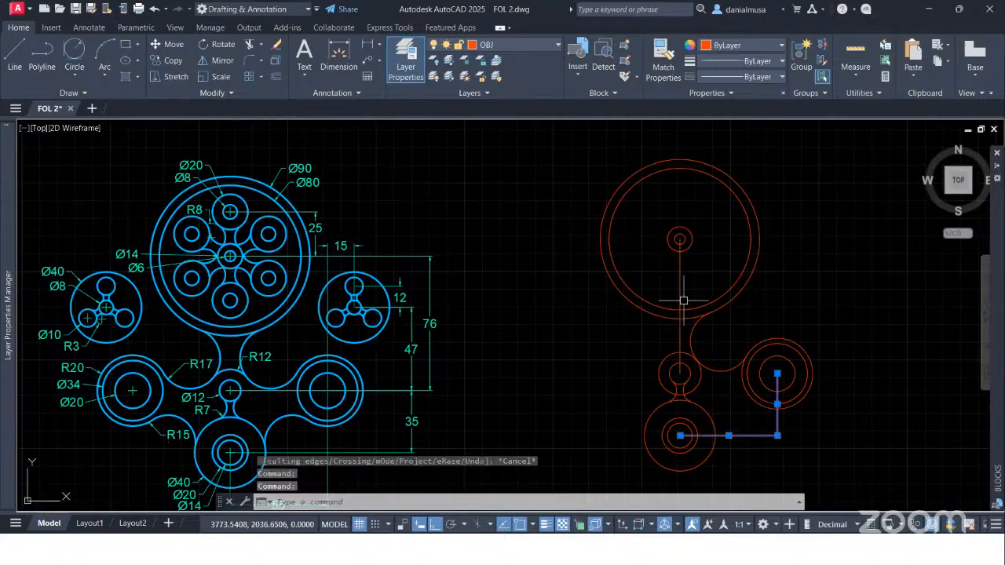
click(678, 274)
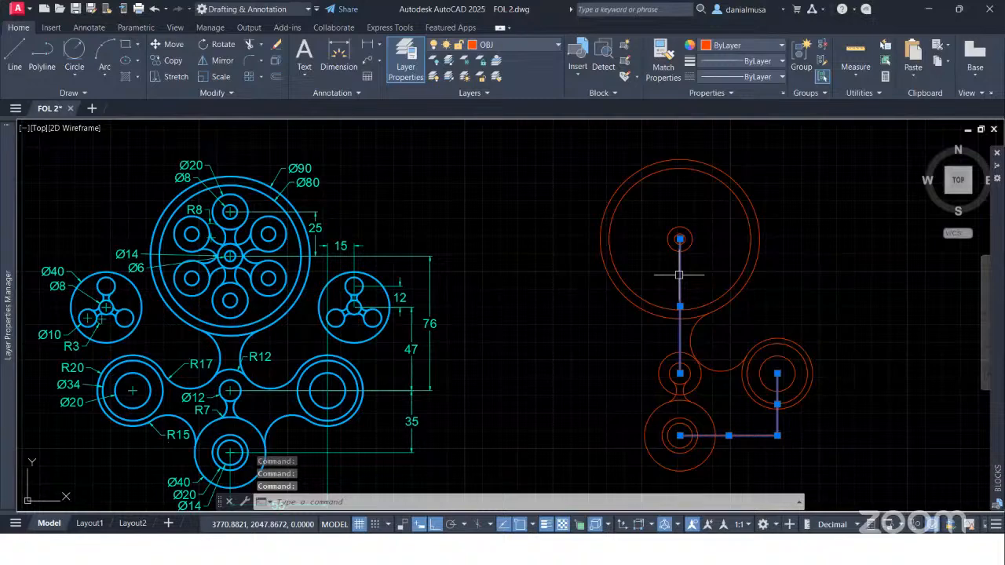
key(Delete)
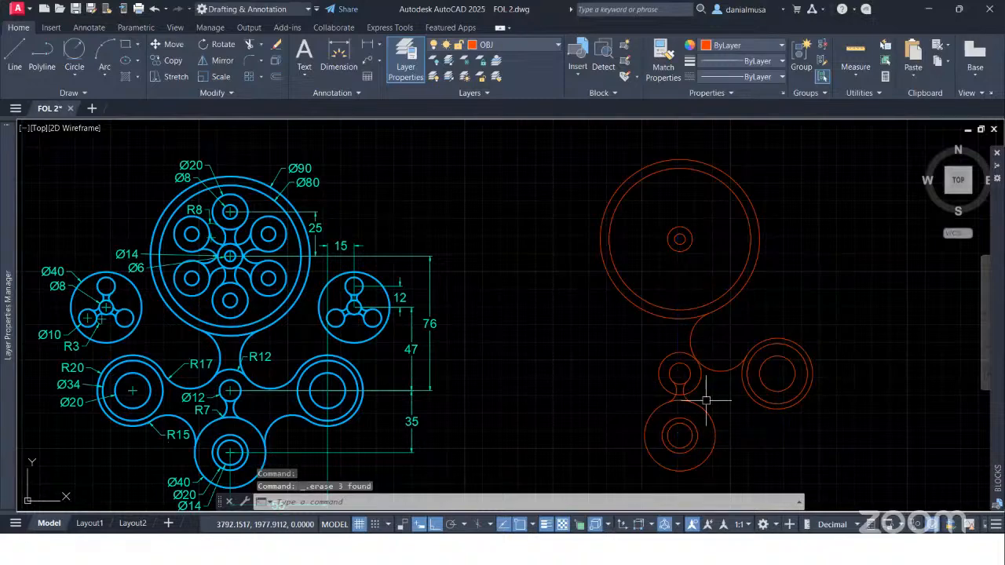
- Draw a radius 15 circle tangent to the lower outer circle and the right-hand outer circle
scroll(720, 395, up, 2)
scroll(717, 385, down, 2)
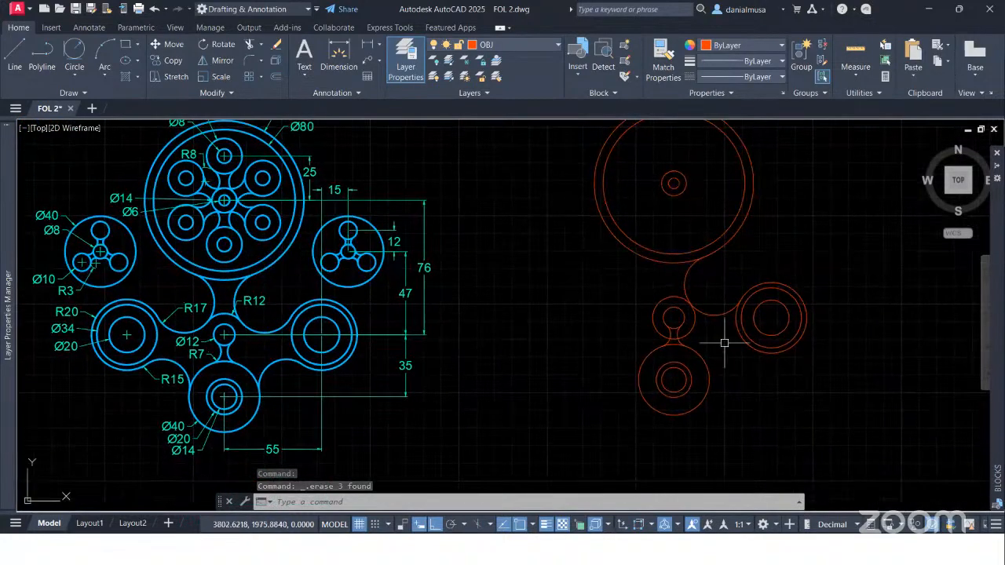
click(74, 52)
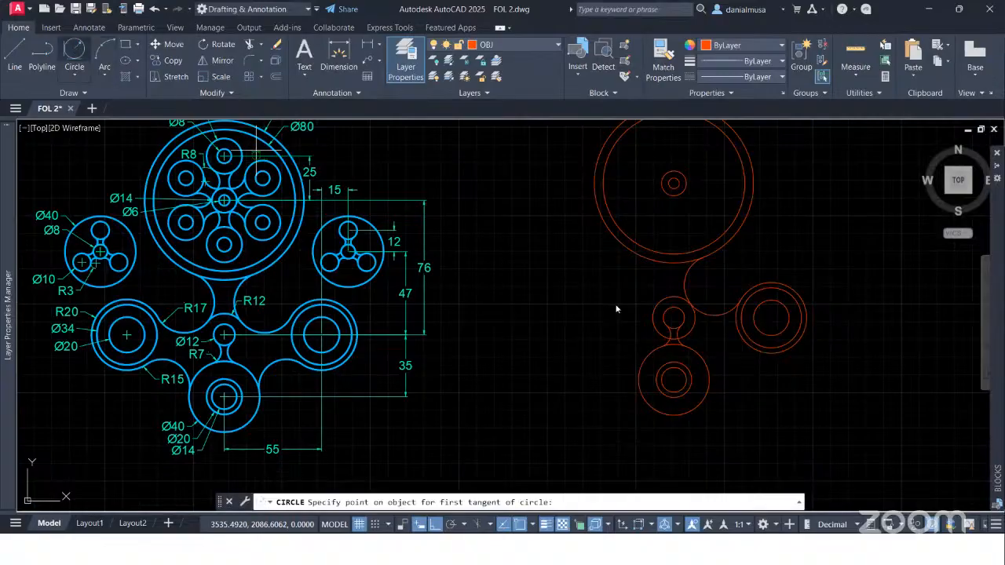
click(707, 366)
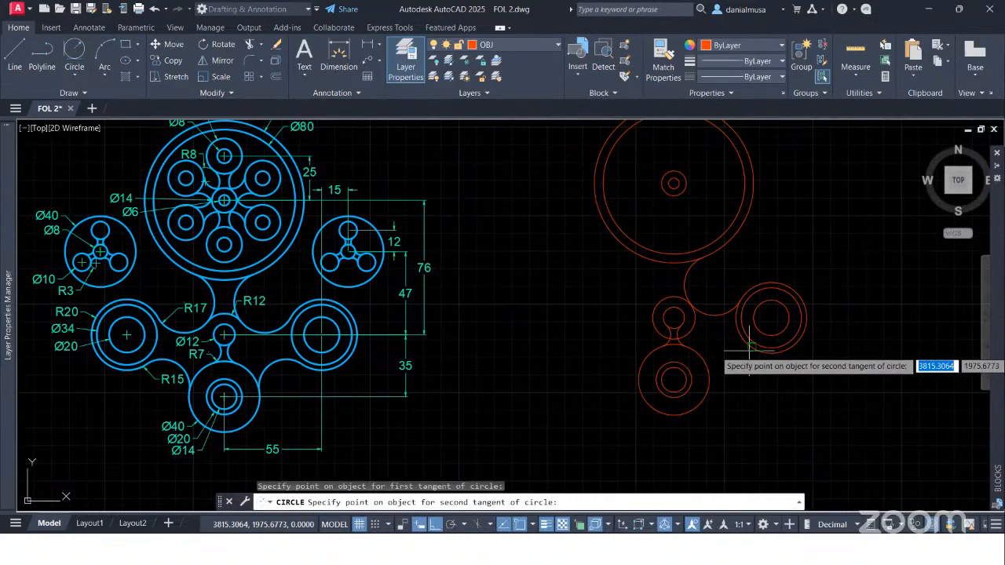
click(714, 360)
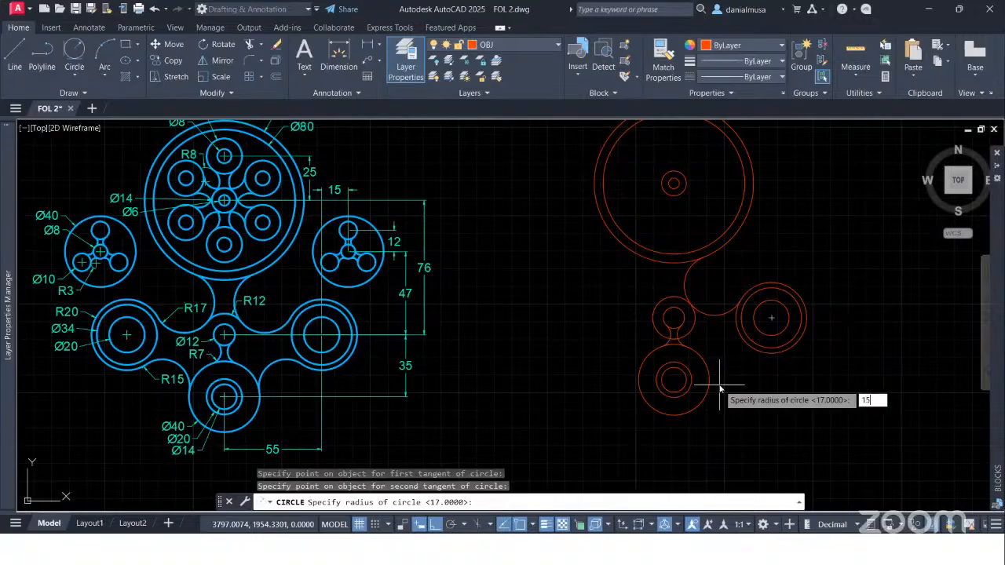
key(Return)
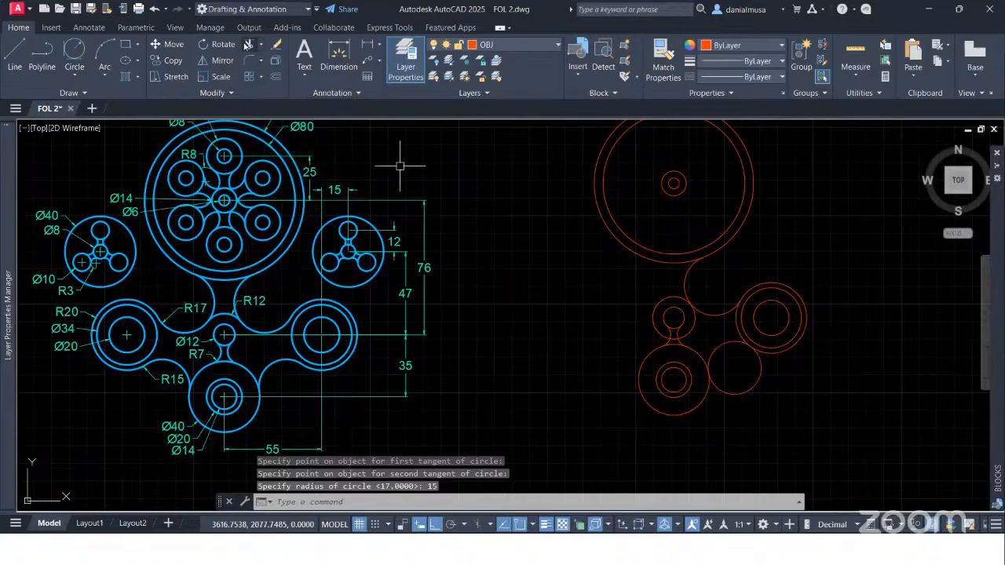
- Trim the lower portion of the radius 15 circle, keeping the arc that connects the lower and right-hand circles
click(249, 45)
click(741, 381)
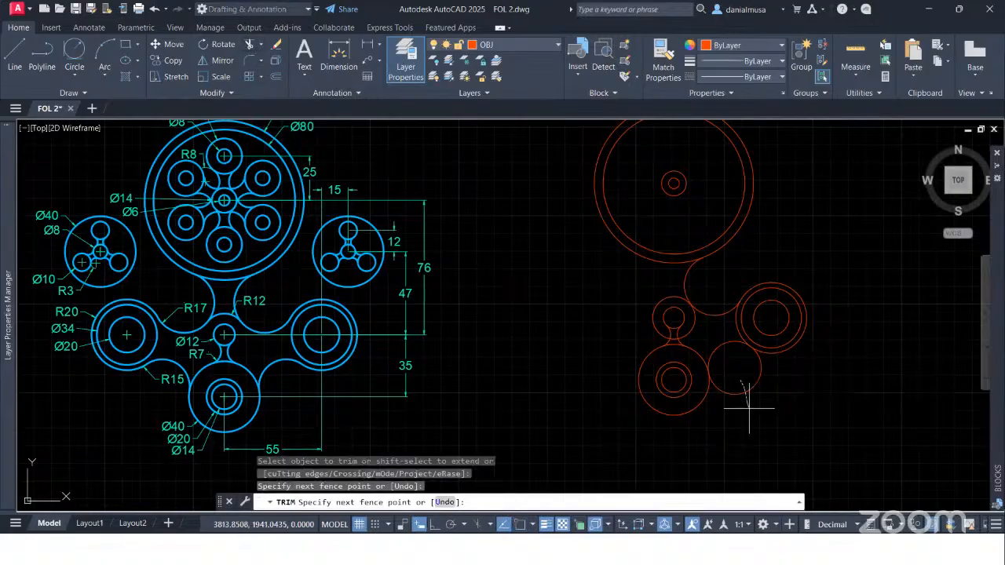
click(750, 409)
key(Return)
middle_drag(751, 399, 818, 419)
key(Escape)
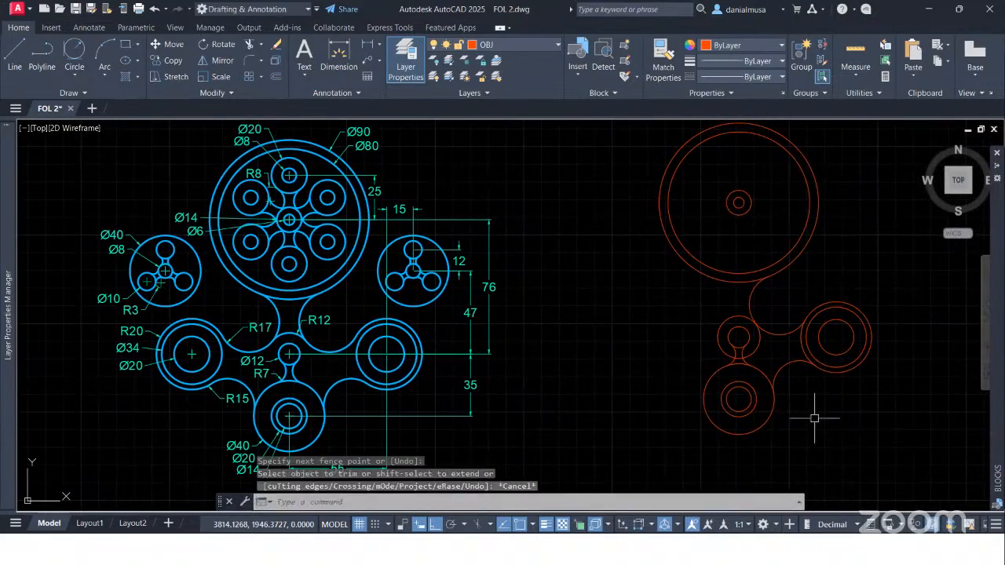
- Draw construction lines from the right-hand circle's centre, 47 vertically upward and 15 horizontally to the right
mouse_move(800, 428)
middle_down()
mouse_move(708, 432)
mouse_move(802, 401)
mouse_move(783, 408)
middle_up()
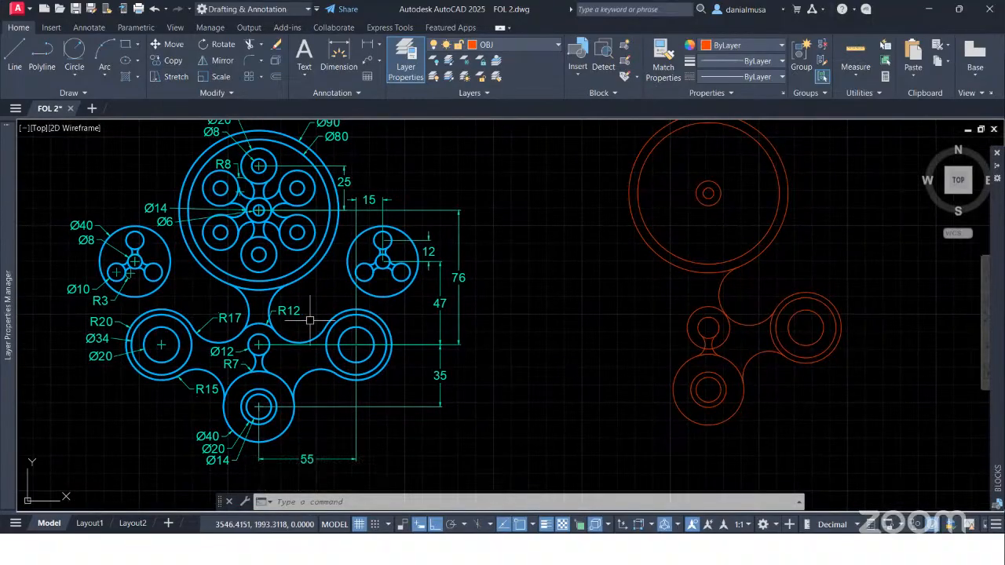
scroll(430, 308, up, 2)
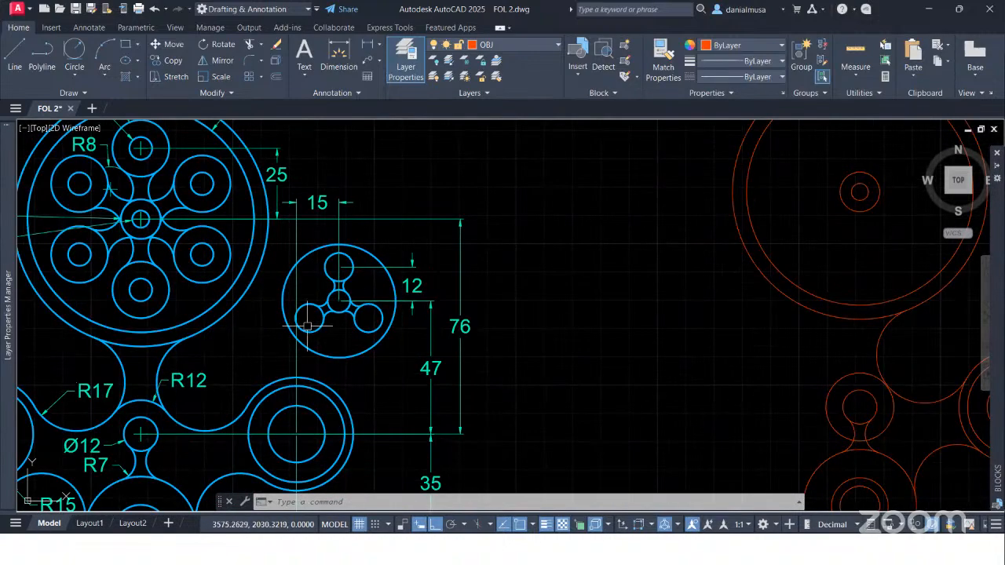
scroll(671, 361, down, 2)
mouse_move(661, 348)
middle_down()
mouse_move(432, 303)
mouse_move(432, 336)
middle_up()
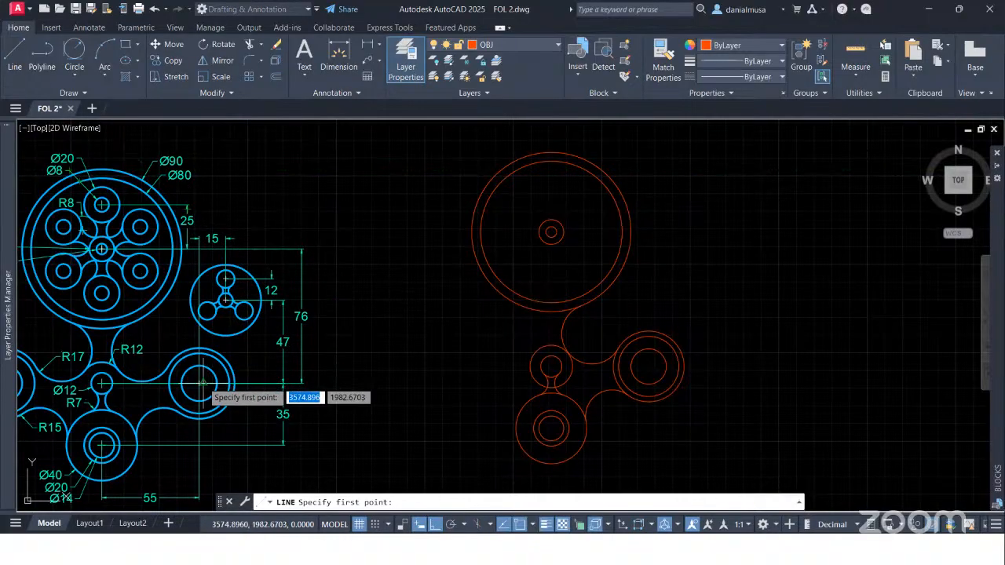
middle_drag(361, 389, 421, 386)
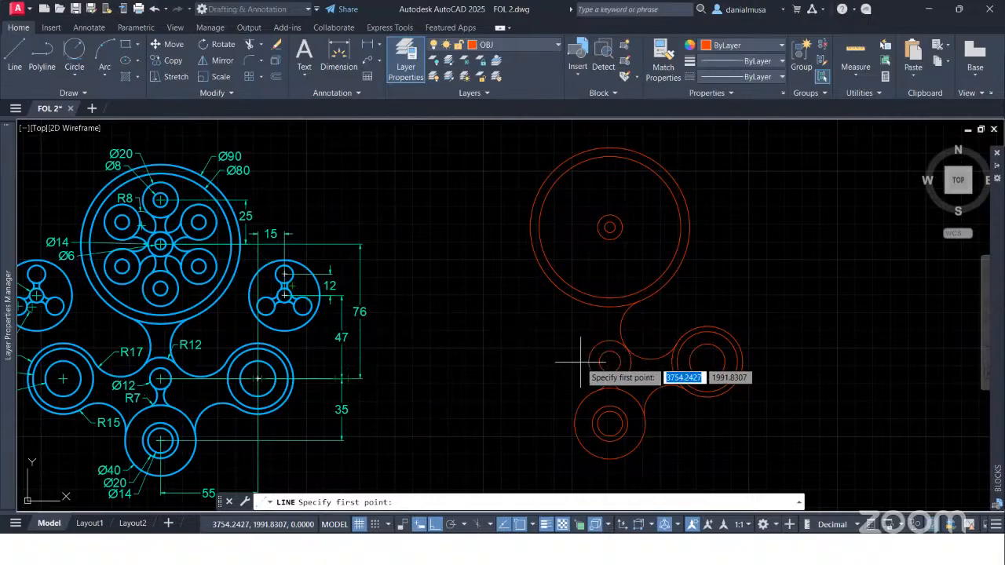
click(707, 361)
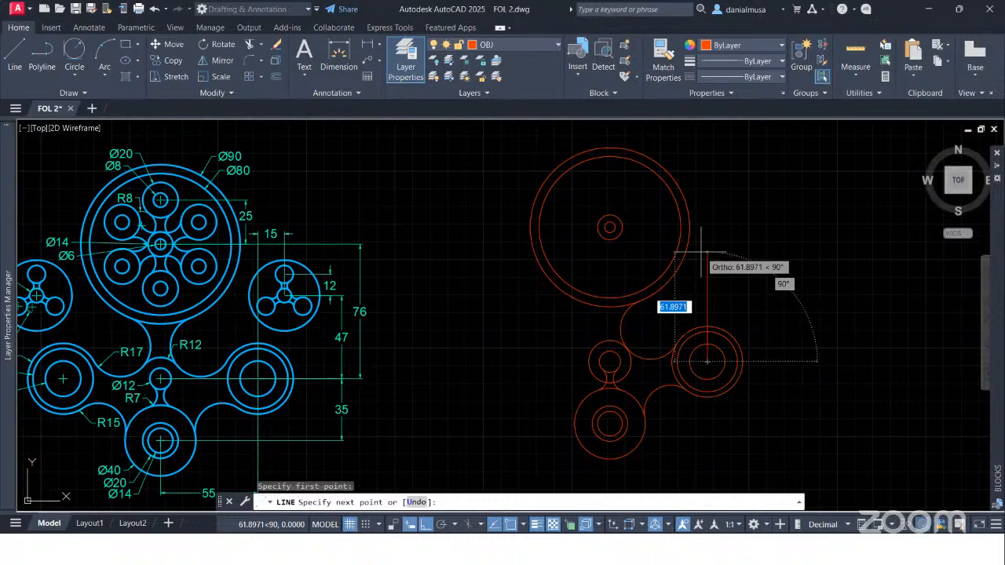
text(4)
key(Return)
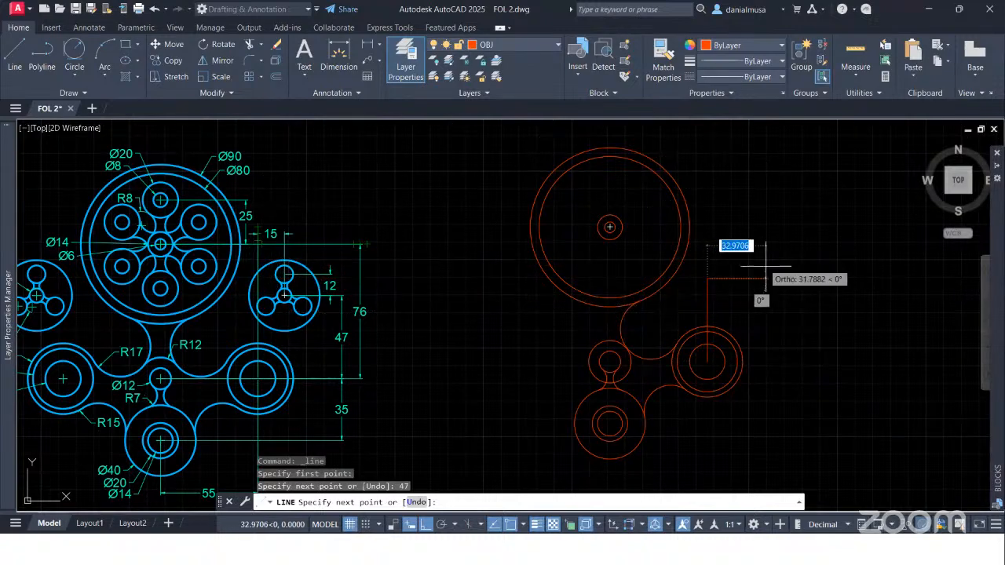
text(1)
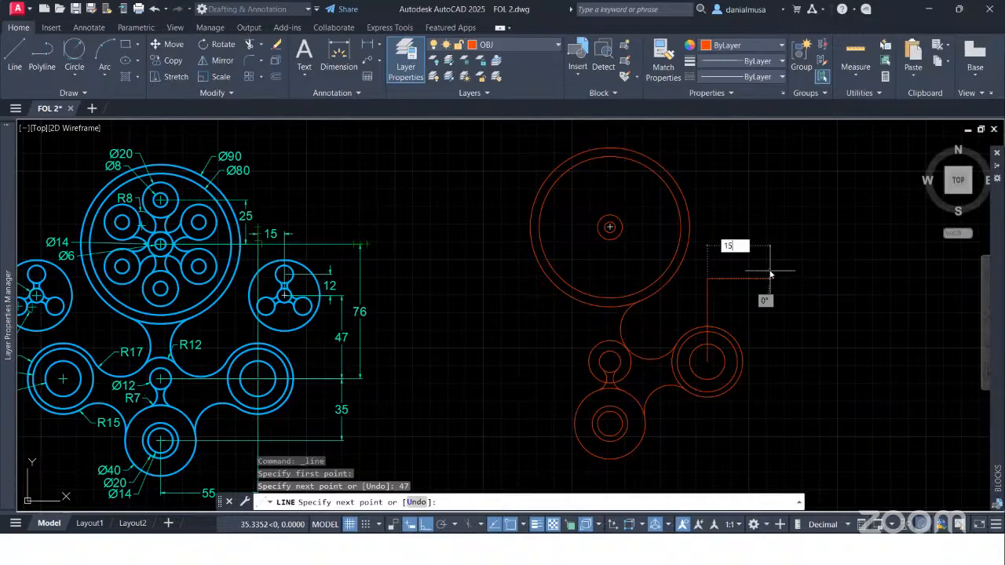
text(5)
key(Return)
key(Escape)
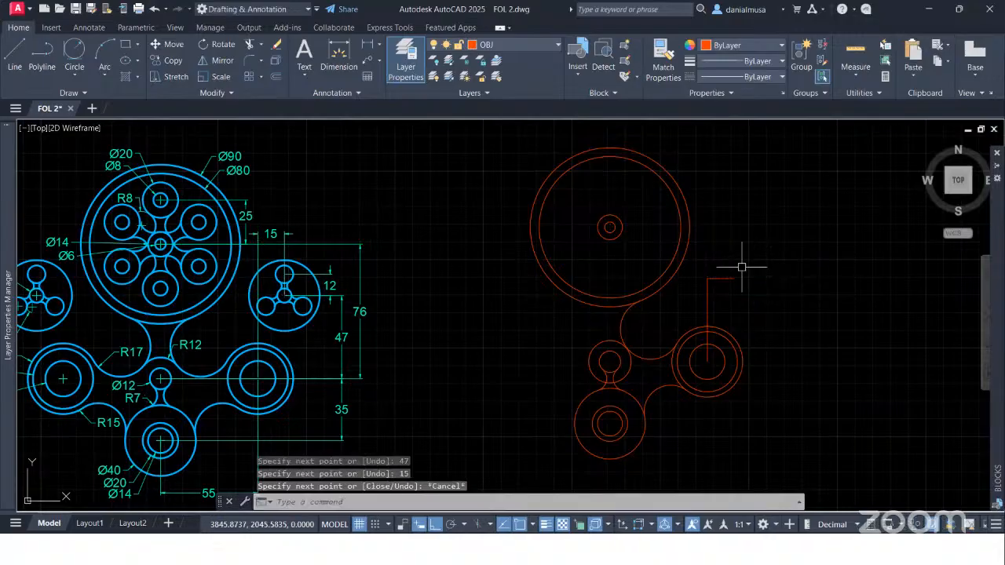
- Draw a circle of diameter 40 centred on the free end of the 15-long horizontal line
middle_drag(785, 278, 753, 290)
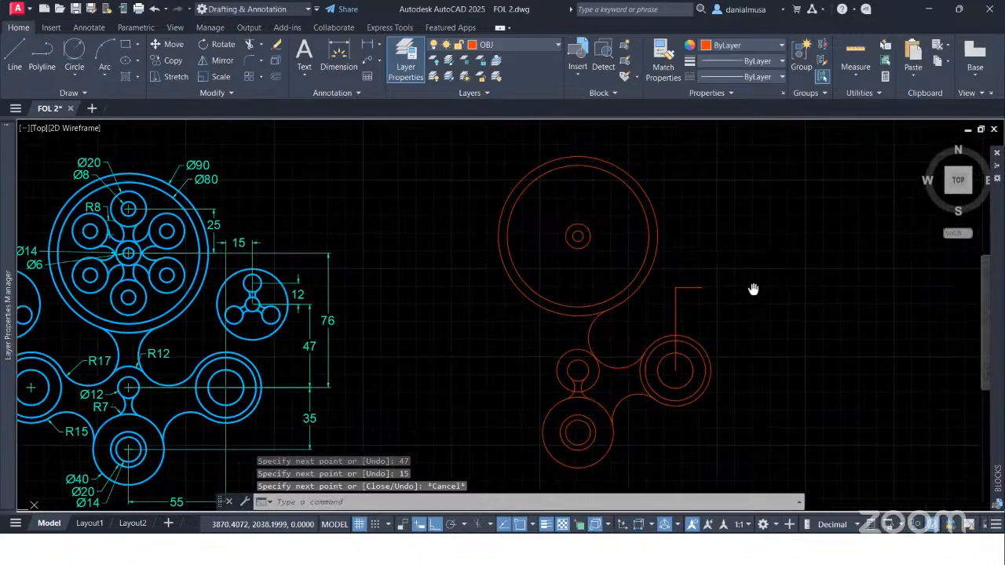
click(77, 76)
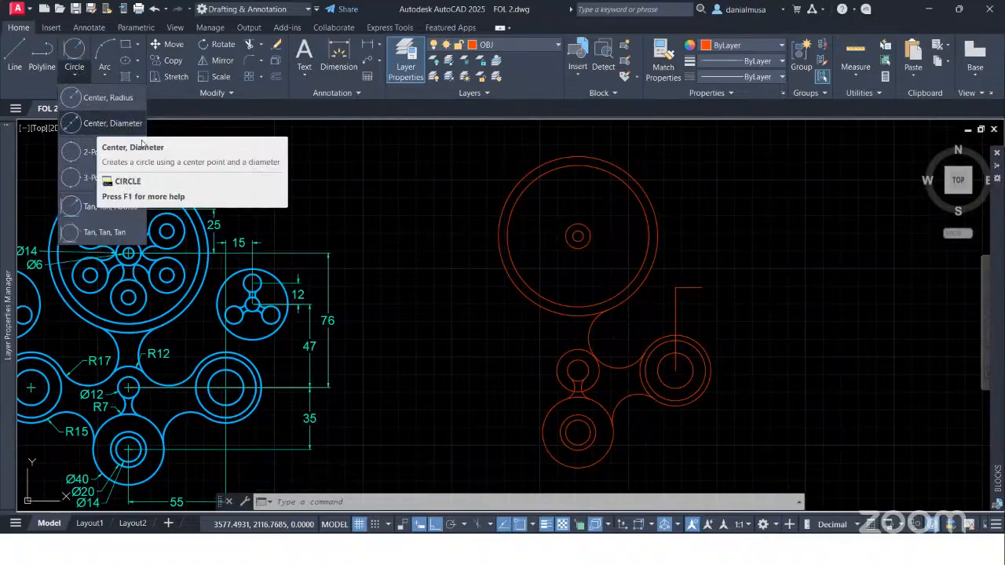
middle_drag(483, 318, 565, 330)
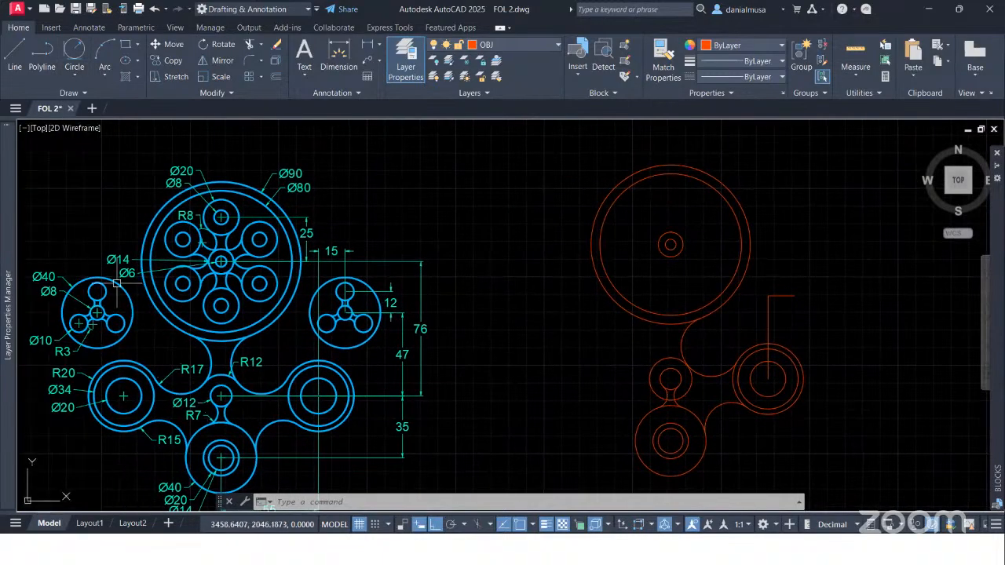
click(74, 76)
click(97, 124)
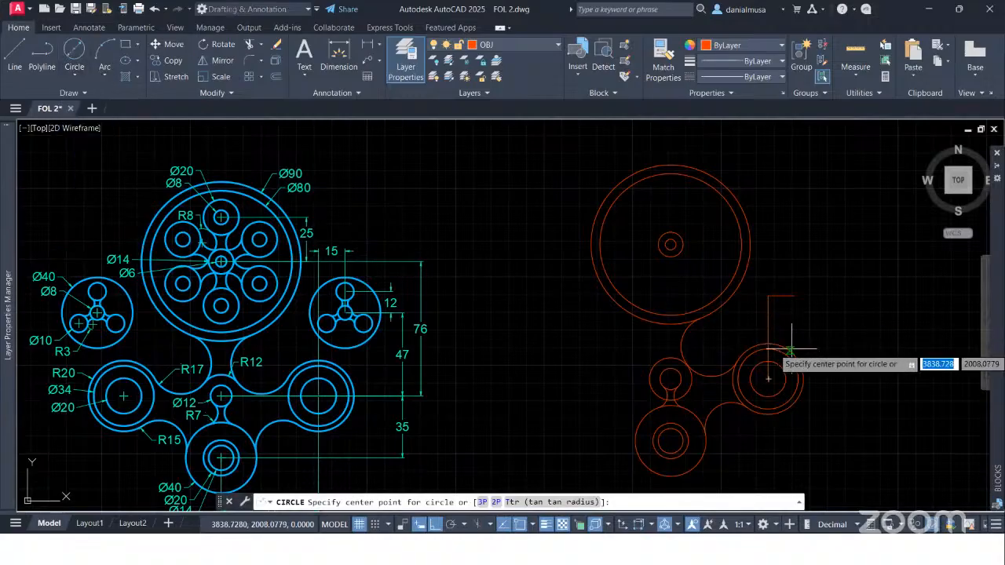
click(794, 296)
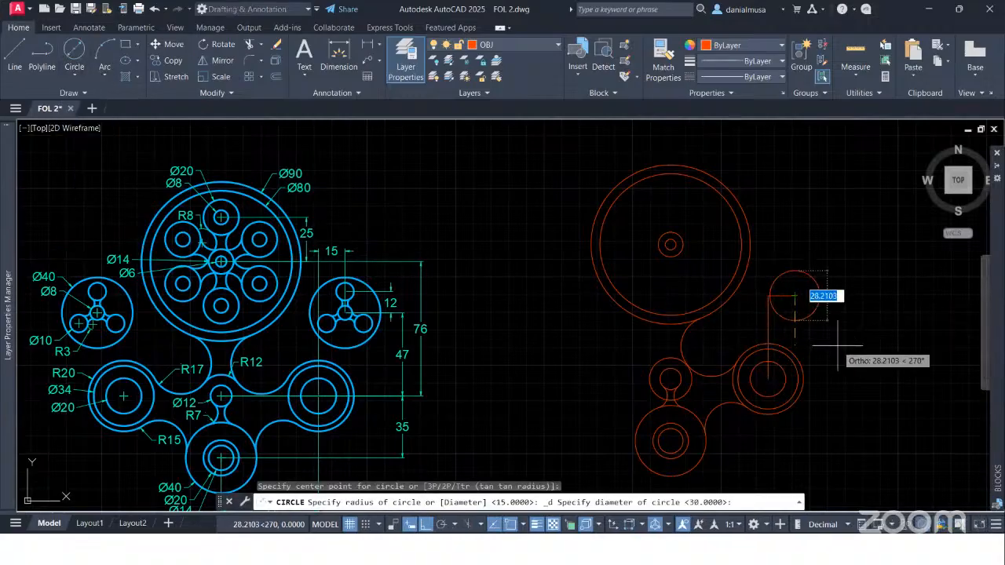
key(Return)
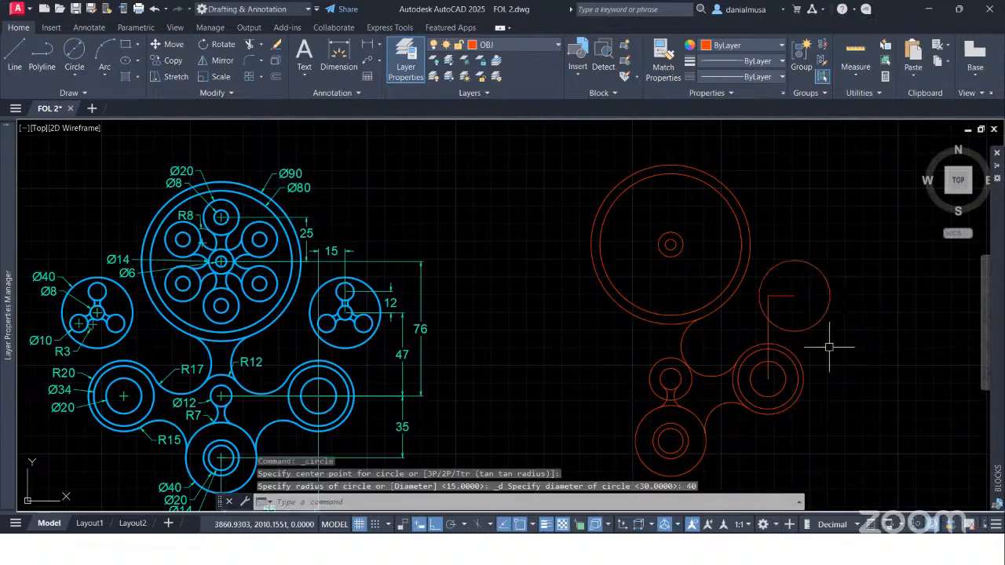
- Draw a circle of diameter 8 concentric with the side diameter 40 circle
click(73, 49)
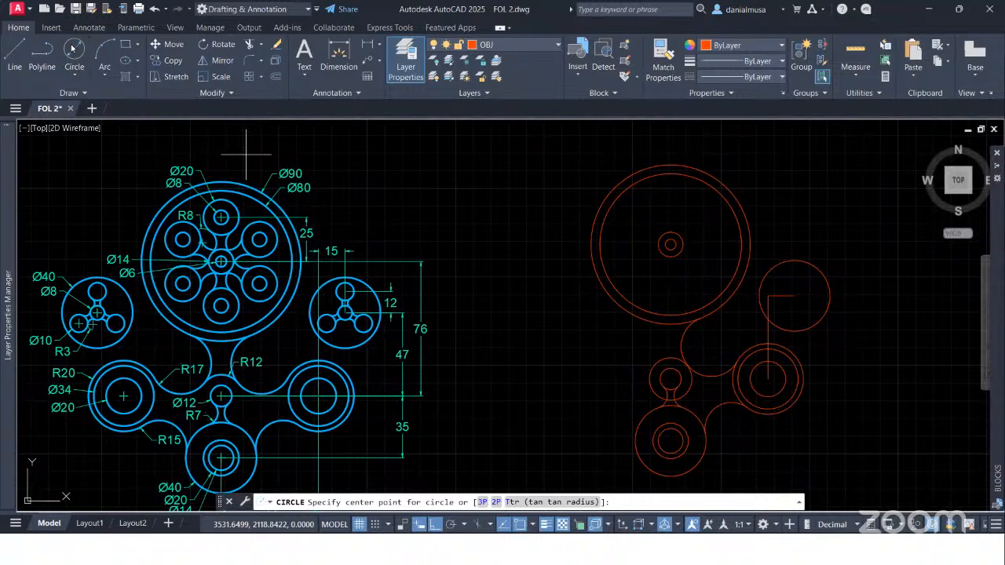
click(794, 297)
text(d)
key(Return)
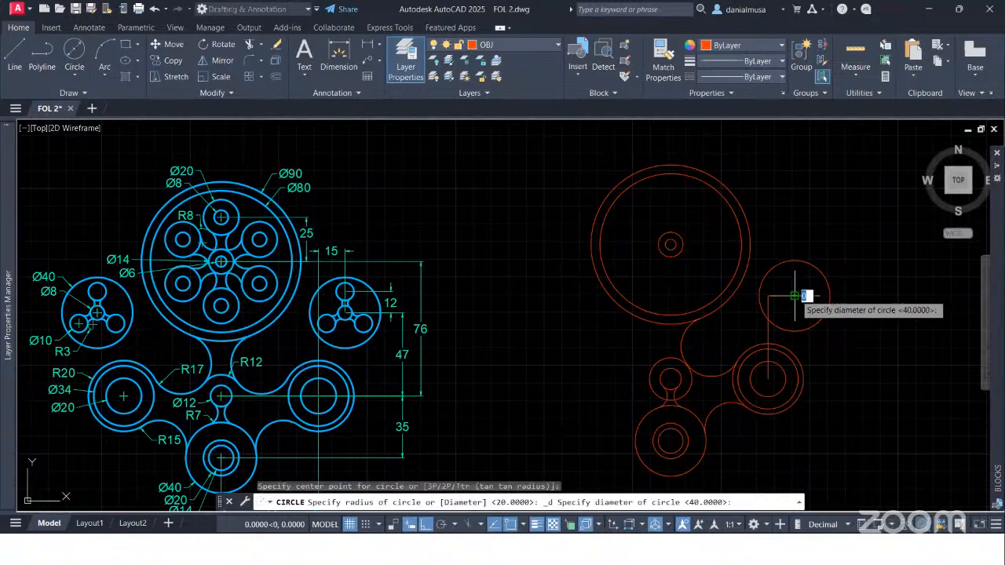
text(8)
key(Return)
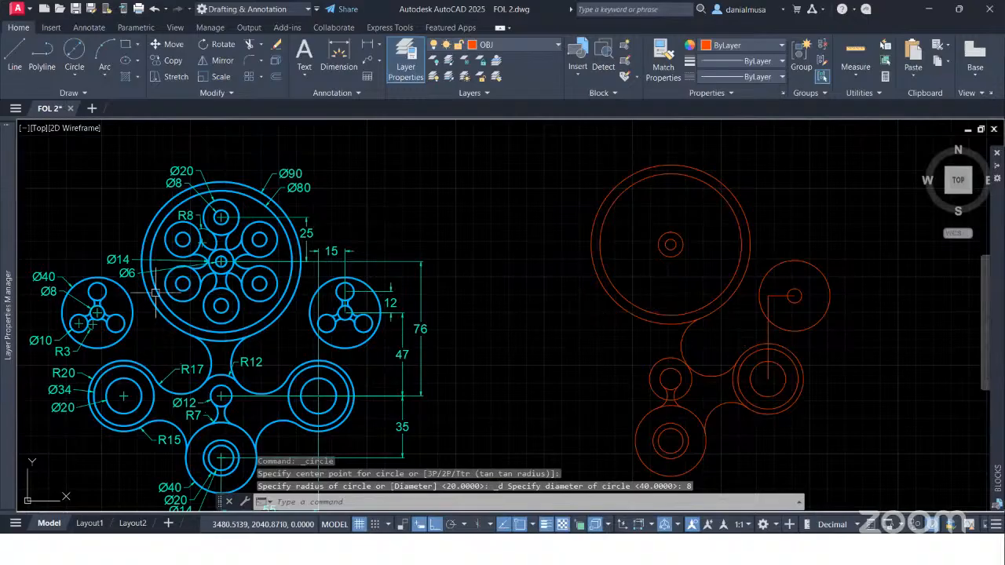
- Delete the vertical and horizontal construction lines running from the right-hand circle's centre to the diameter 40 circle's centre
middle_drag(570, 332, 516, 332)
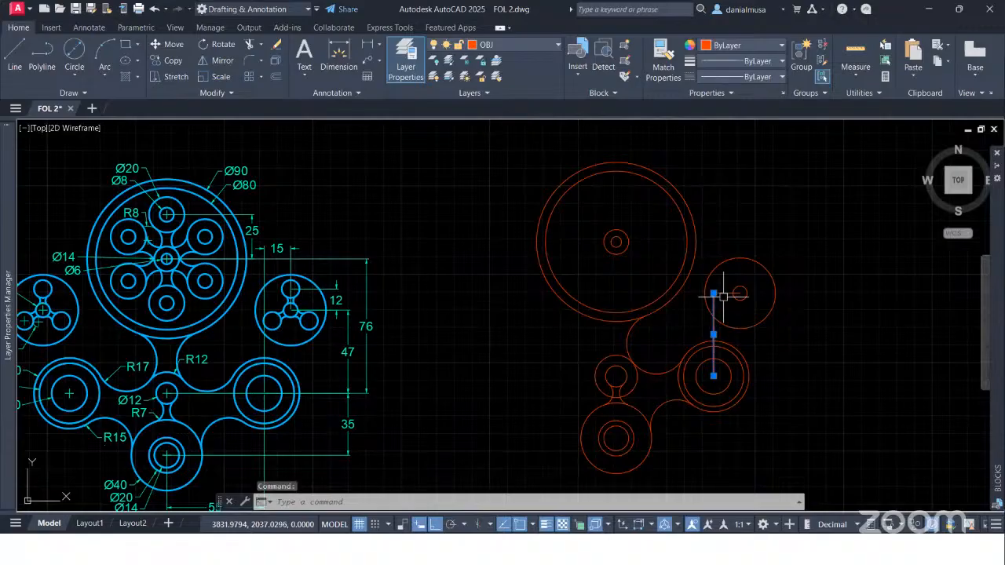
key(Delete)
key(Delete)
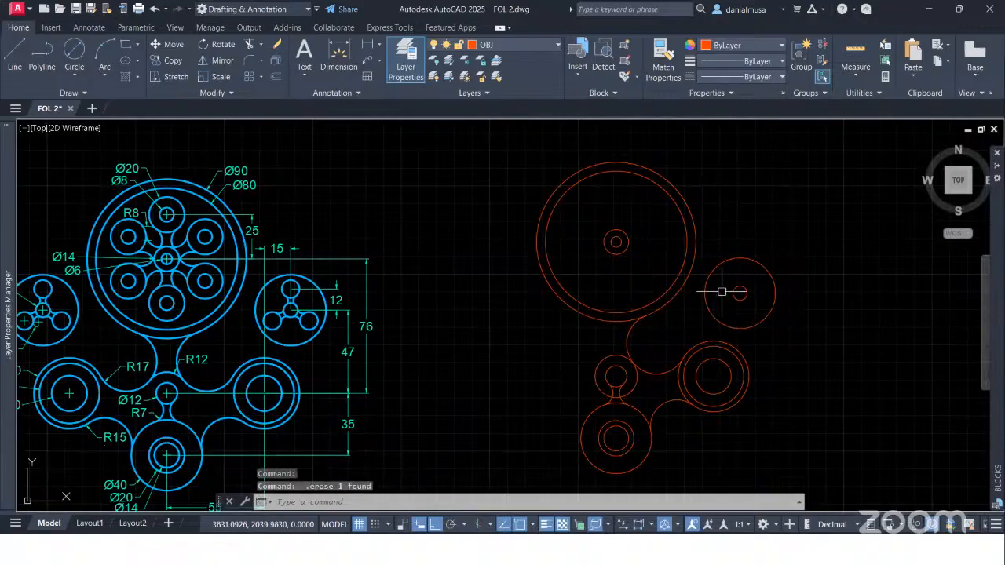
middle_drag(571, 335, 574, 339)
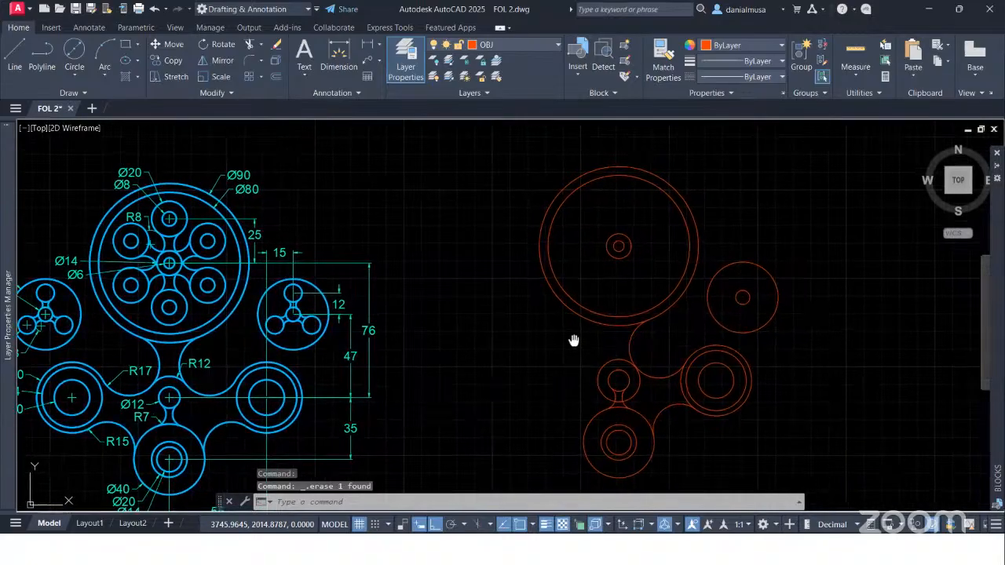
- Draw a construction line 12 long vertically upward from the centre of the side diameter 40 circle
scroll(334, 302, up, 2)
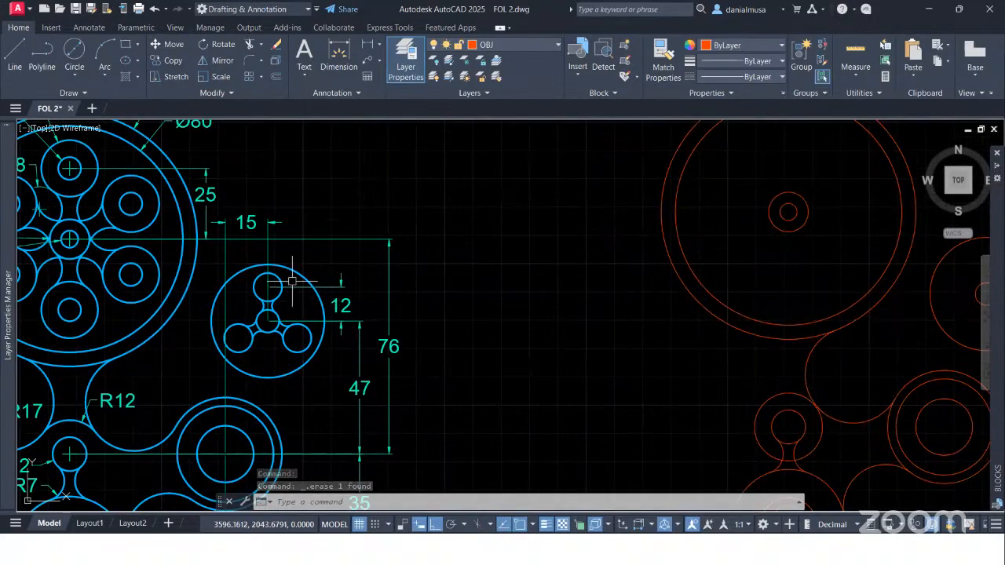
middle_drag(507, 309, 287, 326)
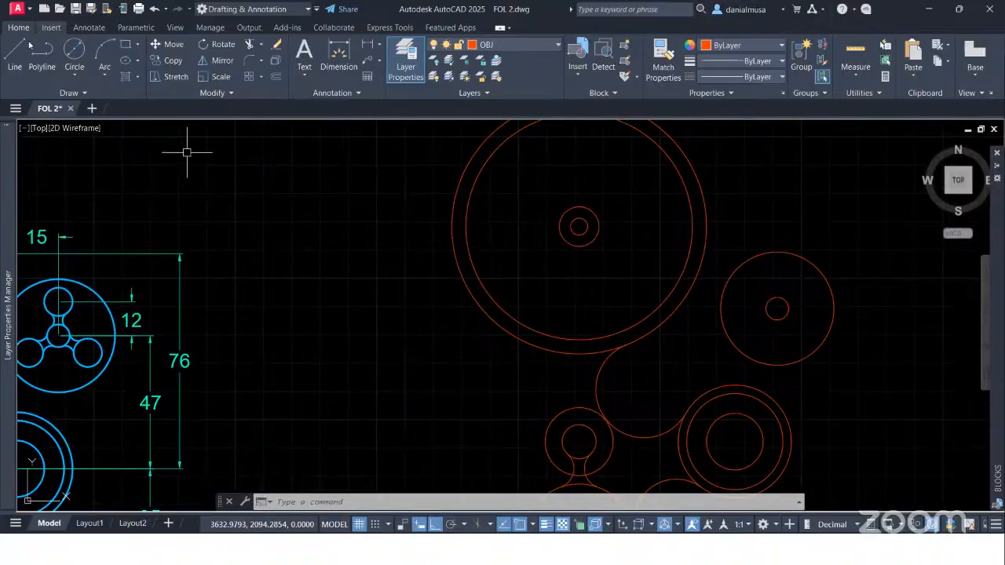
click(14, 55)
click(777, 308)
text(13.1055)
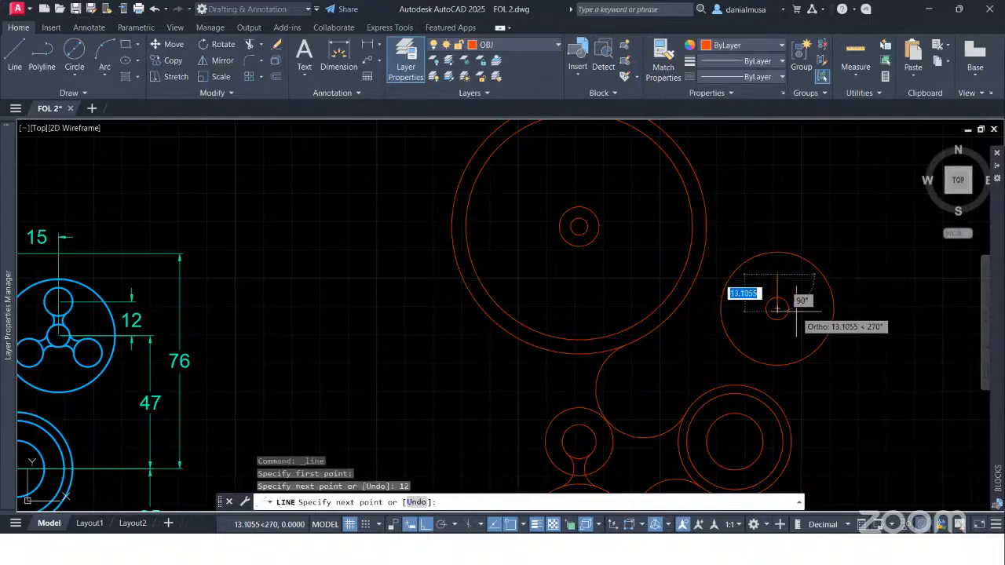
key(Return)
key(Escape)
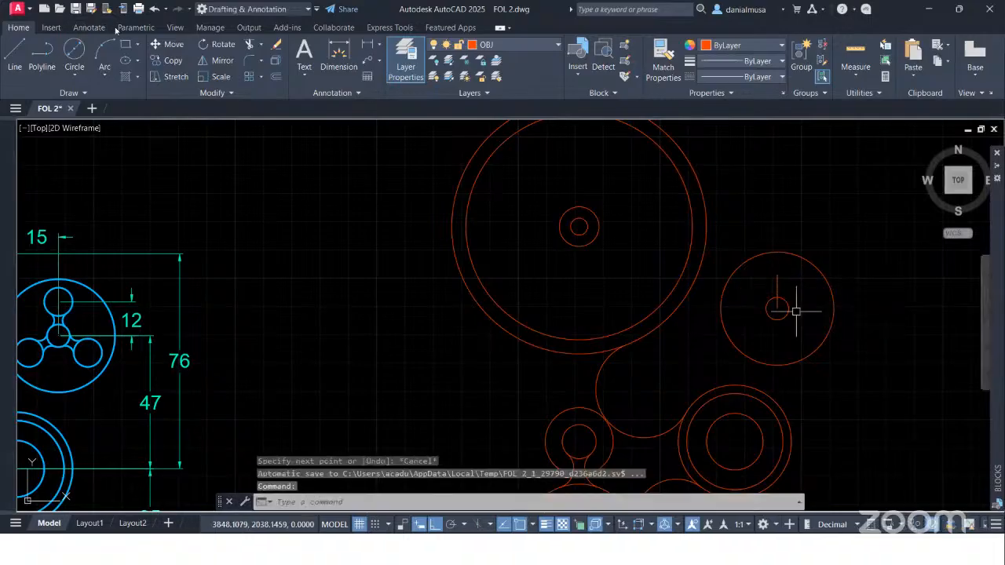
- Draw a circle of diameter 10 centred on the upper end of the 12-long vertical line
middle_drag(255, 206, 546, 249)
scroll(544, 303, down, 2)
middle_drag(347, 329, 486, 299)
scroll(243, 287, up, 2)
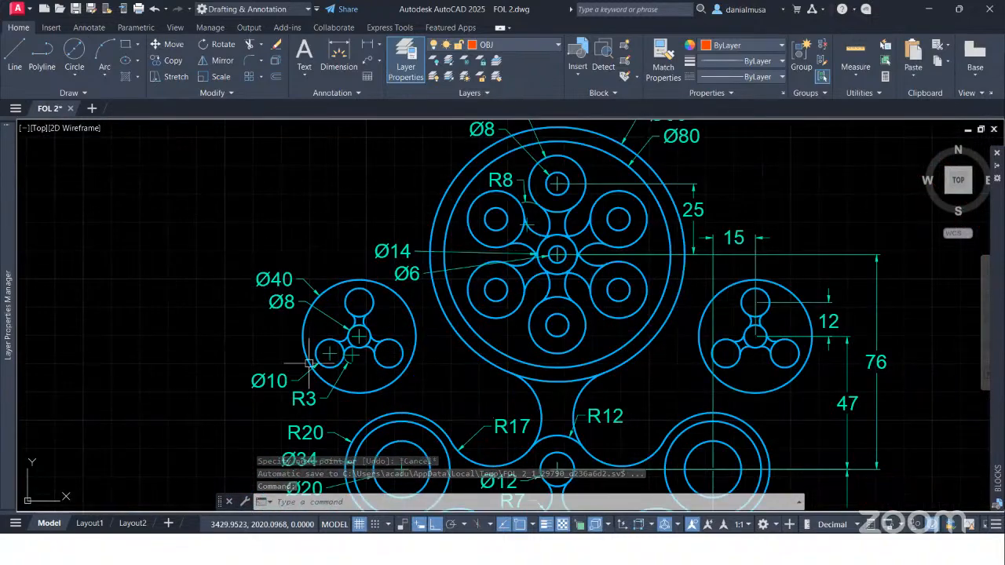
scroll(526, 382, down, 2)
mouse_move(781, 315)
middle_down()
mouse_move(343, 292)
mouse_move(303, 281)
middle_up()
click(73, 55)
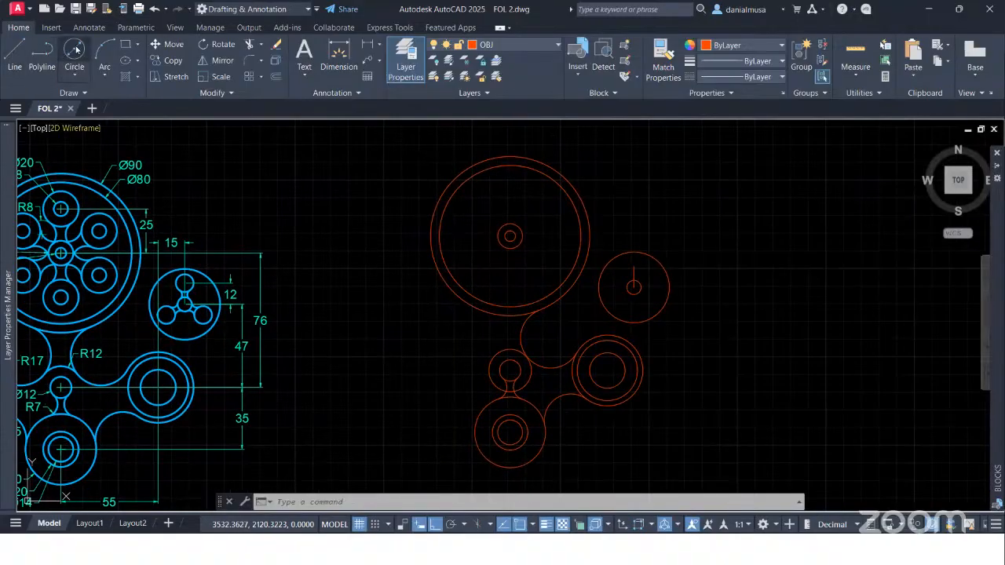
click(638, 265)
text(d)
key(Return)
text(10)
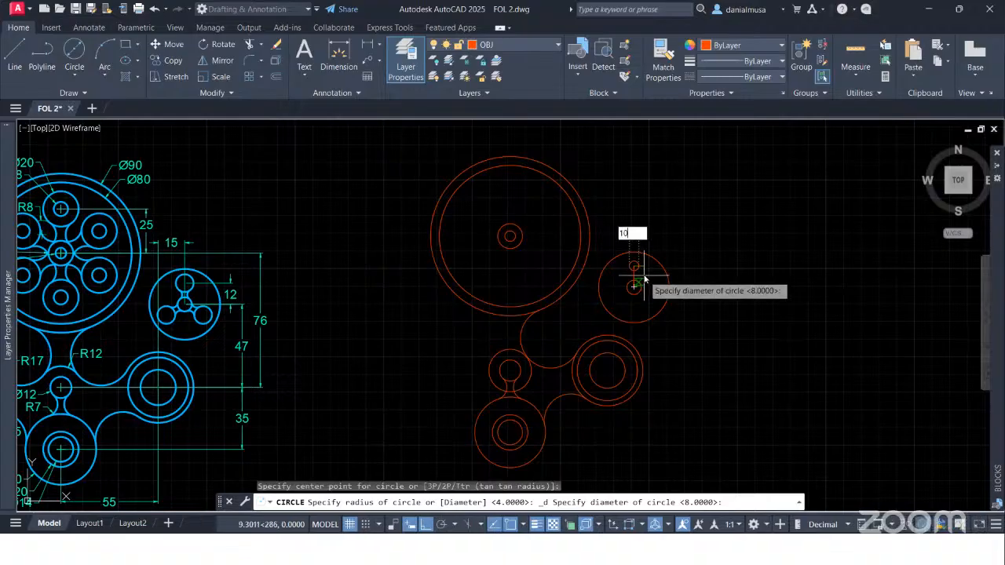
key(Return)
- Draw a radius 3 circle tangent to the diameter 8 and diameter 10 circles on their left side
middle_drag(693, 276, 748, 286)
middle_drag(256, 339, 452, 317)
scroll(211, 302, up, 4)
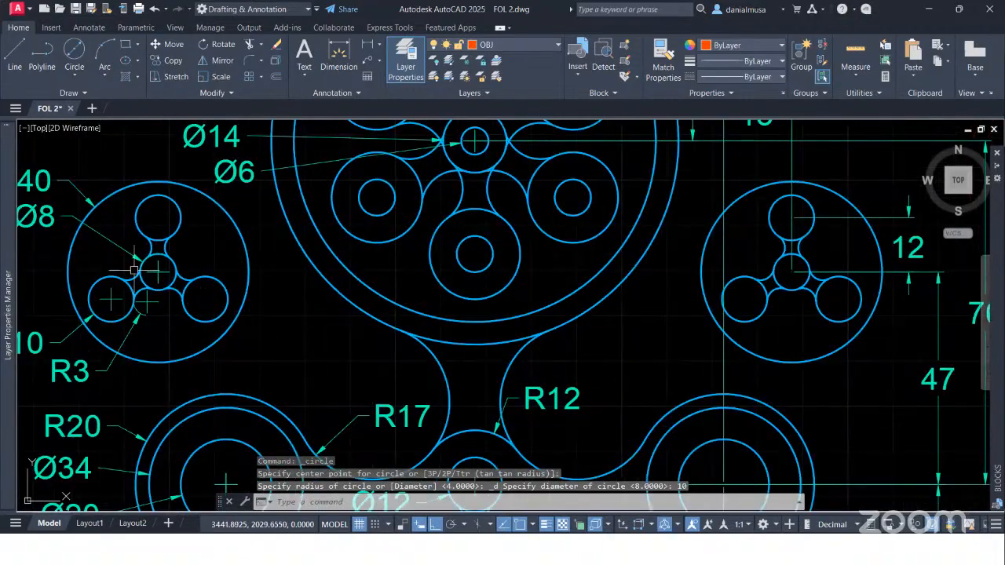
scroll(296, 314, down, 4)
mouse_move(600, 320)
middle_down()
mouse_move(413, 318)
mouse_move(33, 269)
middle_up()
scroll(397, 257, up, 4)
middle_drag(397, 258, 618, 428)
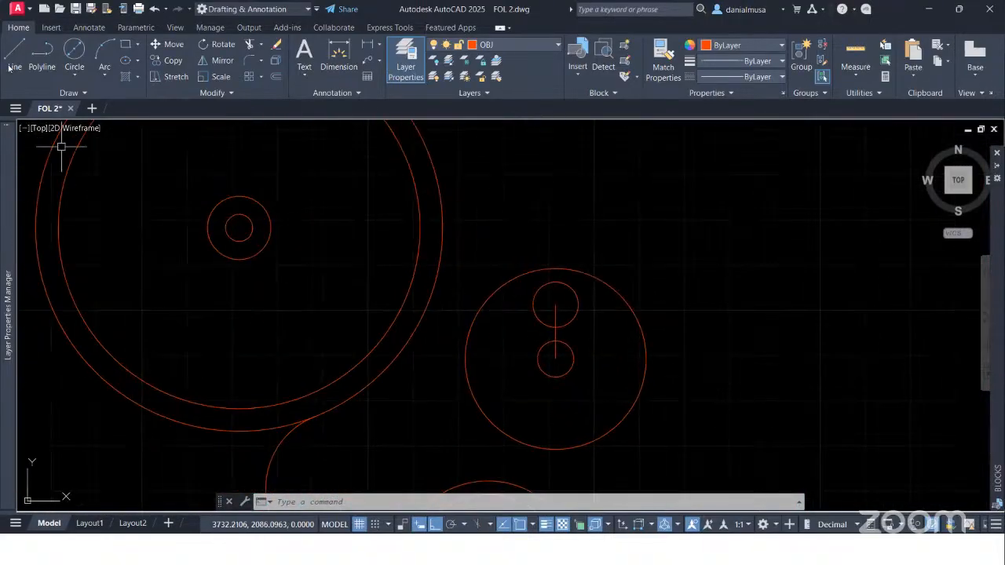
click(76, 74)
click(78, 205)
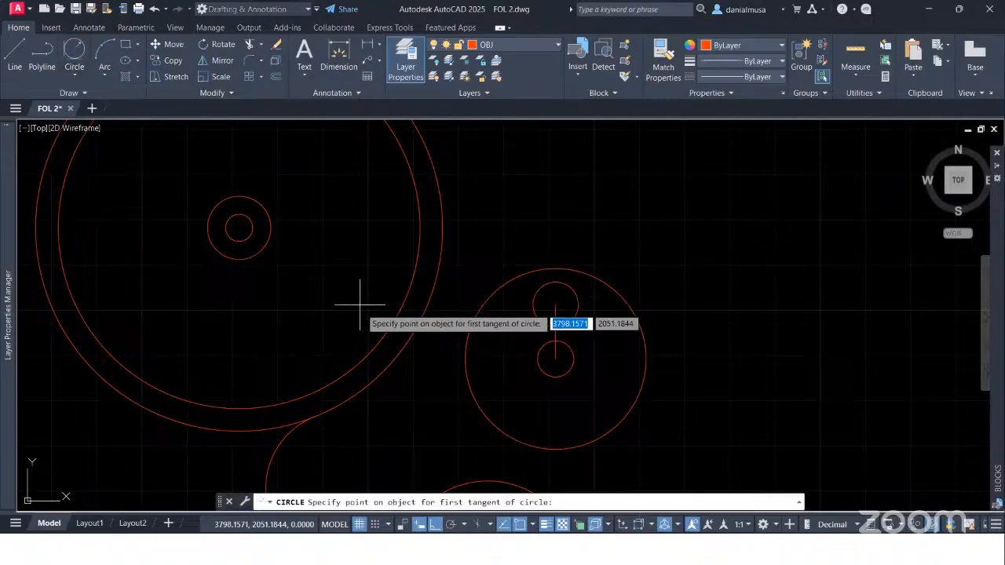
click(539, 353)
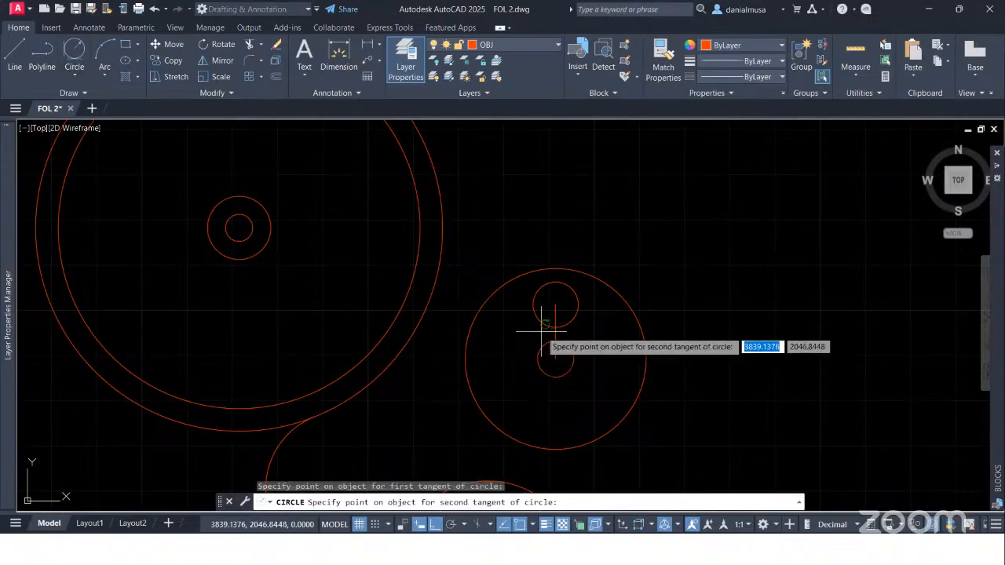
click(541, 325)
scroll(540, 332, down, 5)
mouse_move(545, 332)
middle_down()
mouse_move(744, 282)
mouse_move(630, 330)
middle_up()
scroll(679, 334, up, 2)
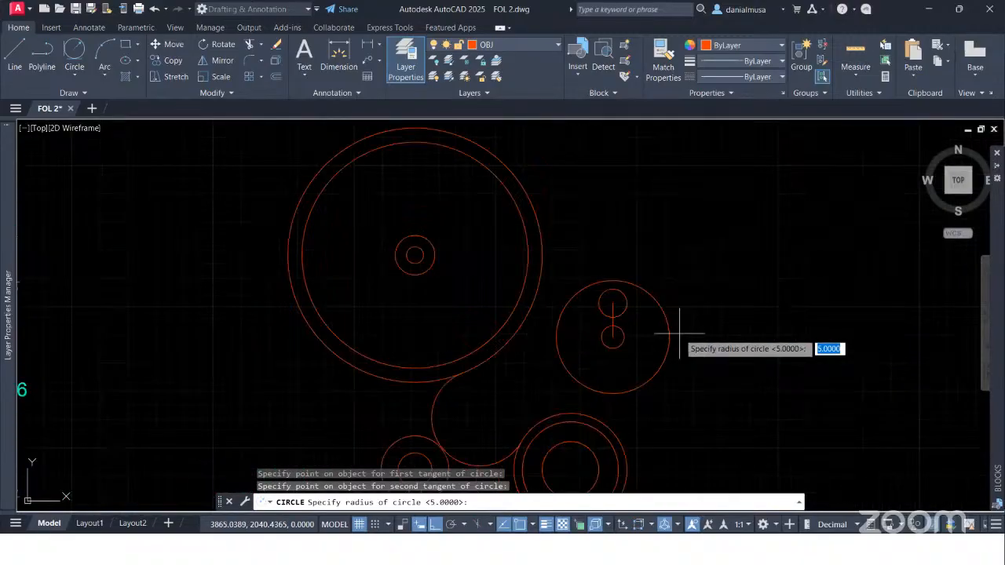
key(Return)
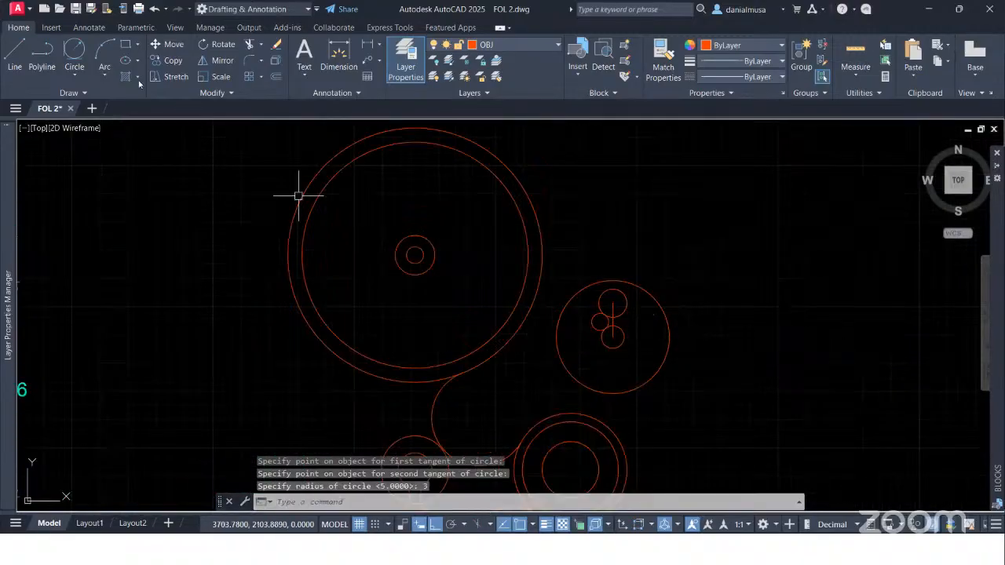
- Draw a second radius 3 circle tangent to the diameter 10 and diameter 8 circles on their right side
click(74, 53)
scroll(654, 337, up, 2)
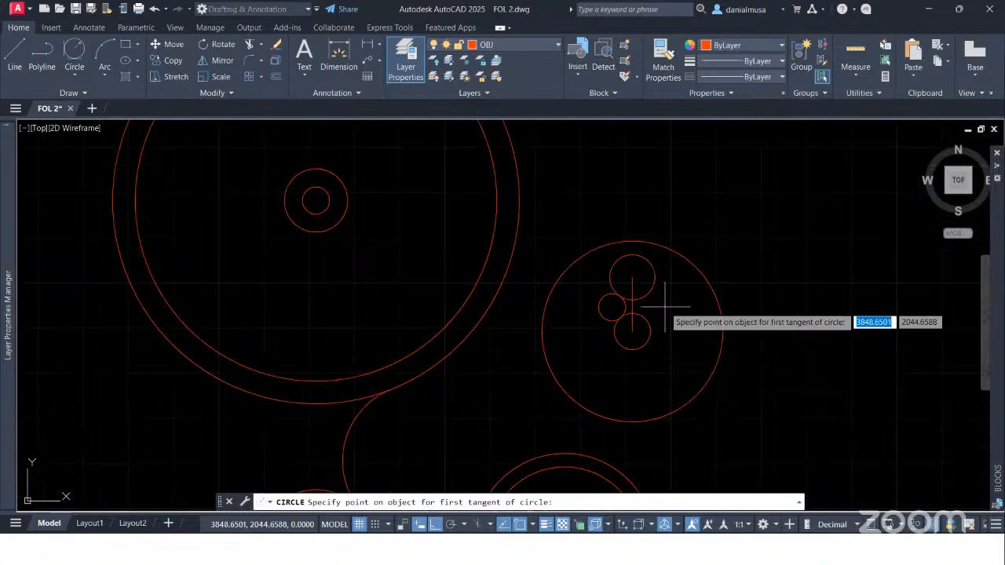
click(651, 292)
click(648, 337)
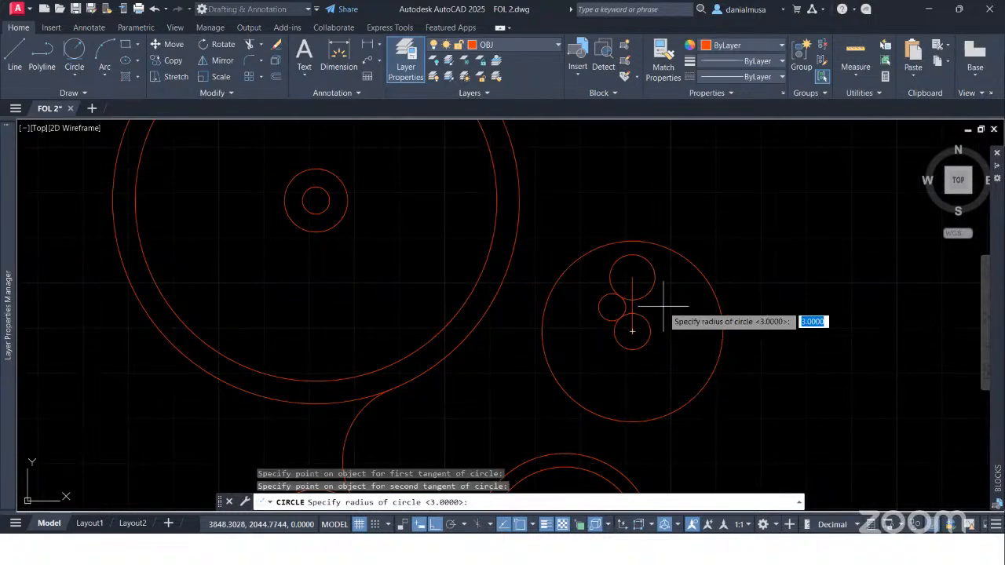
text(3)
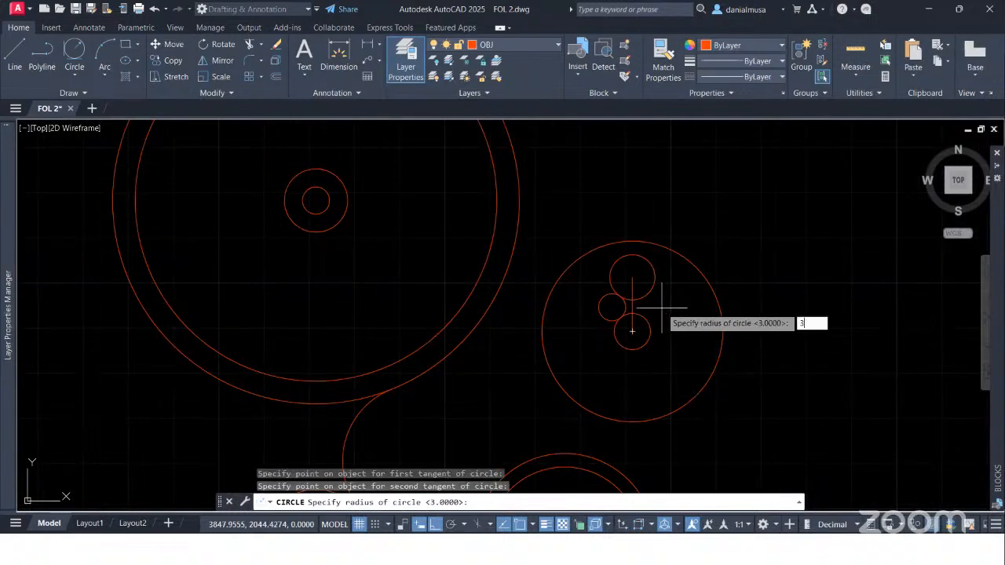
key(Return)
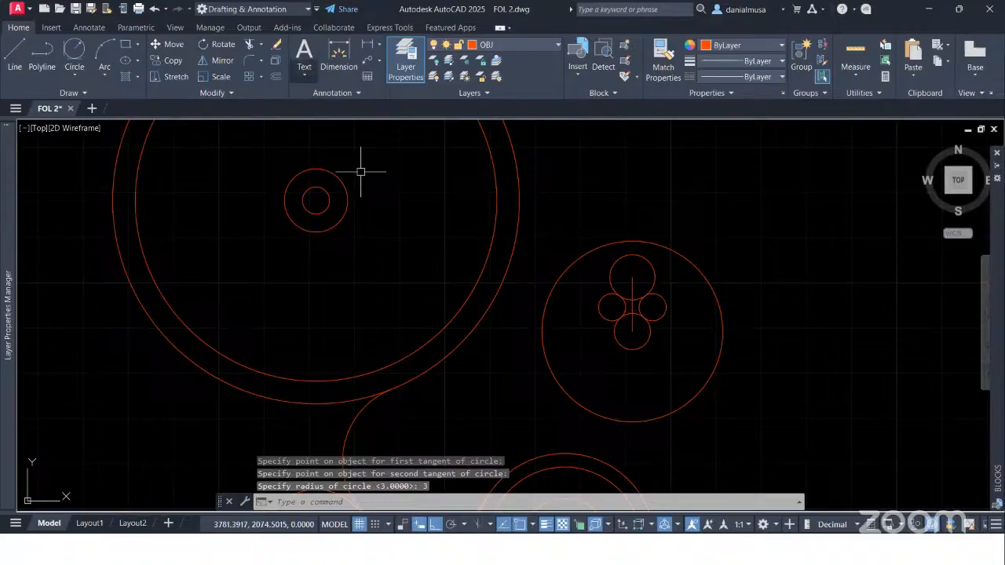
- Delete the 12-long vertical construction line between the diameter 8 and diameter 10 circles
click(631, 301)
click(632, 307)
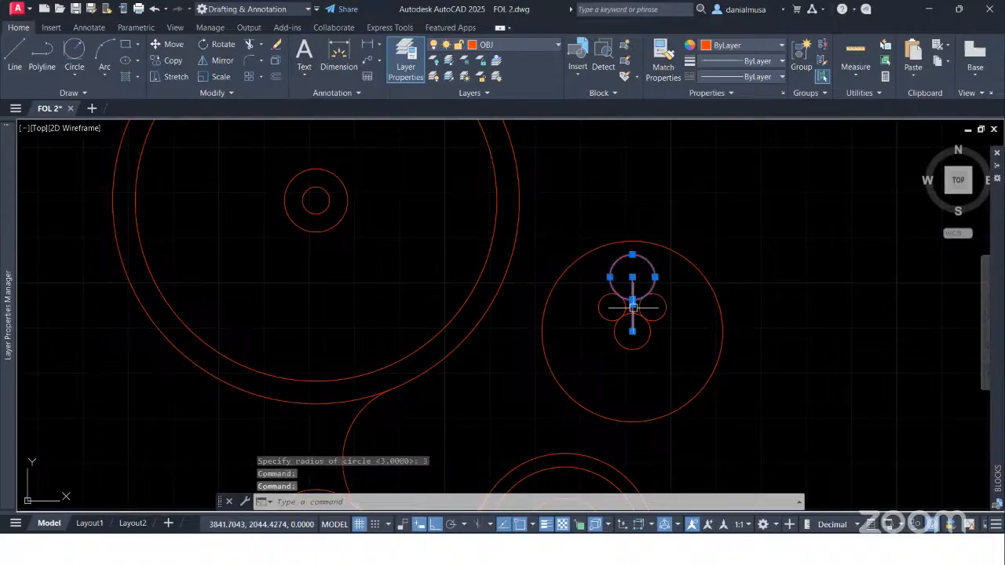
key(Escape)
click(632, 322)
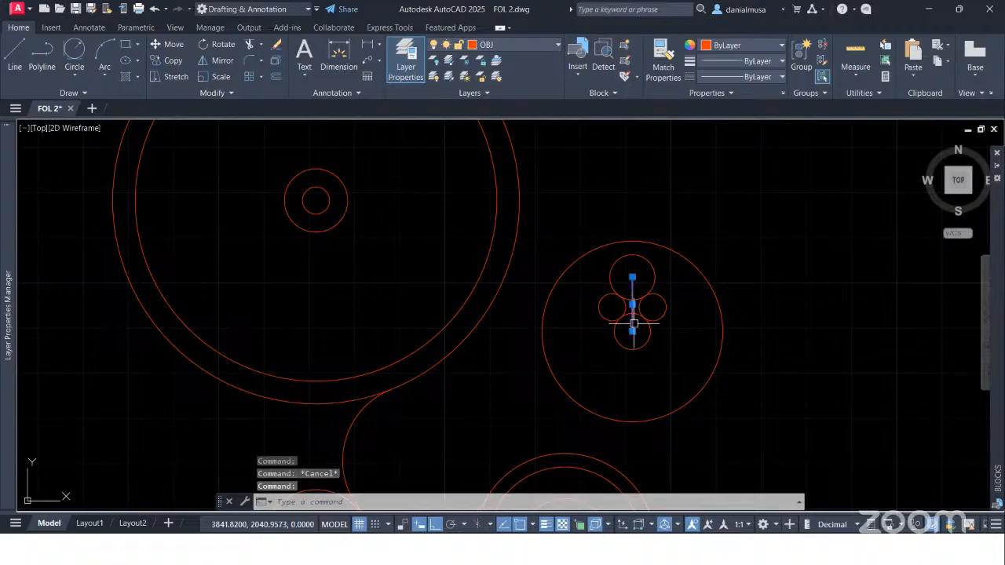
key(Delete)
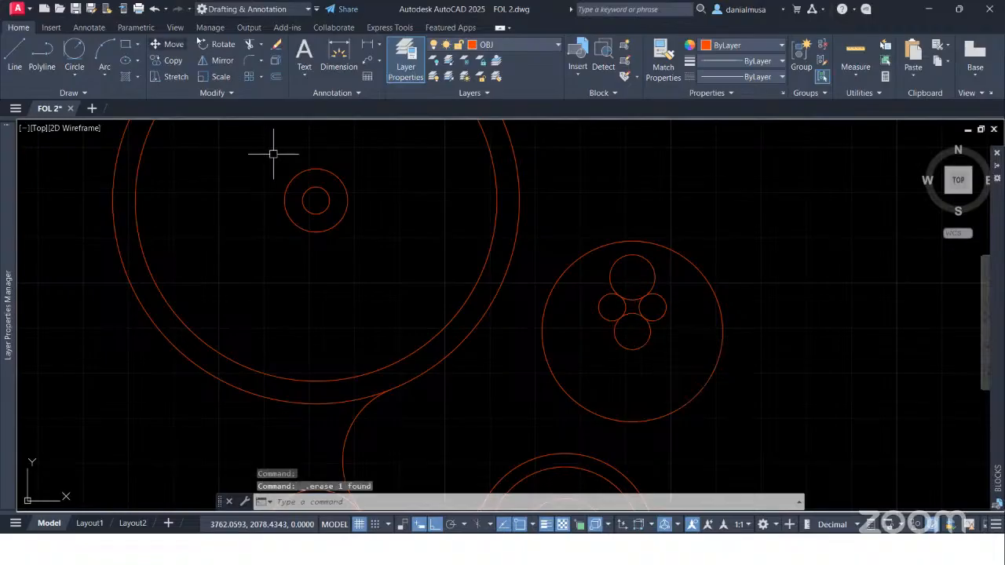
- Trim the outer portions of both radius 3 circles, keeping the inner arcs that connect the diameter 10 and diameter 8 circles
click(247, 45)
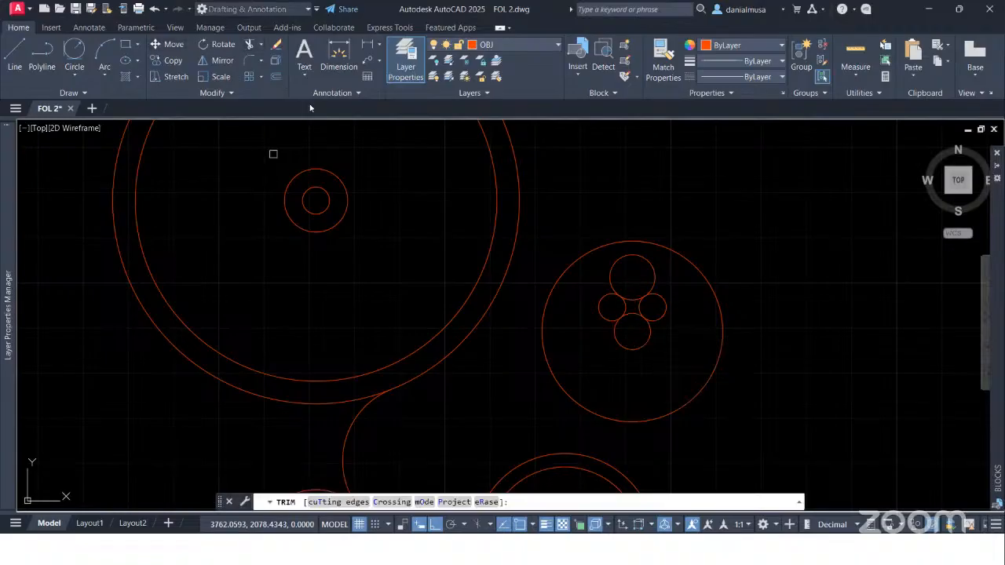
click(600, 300)
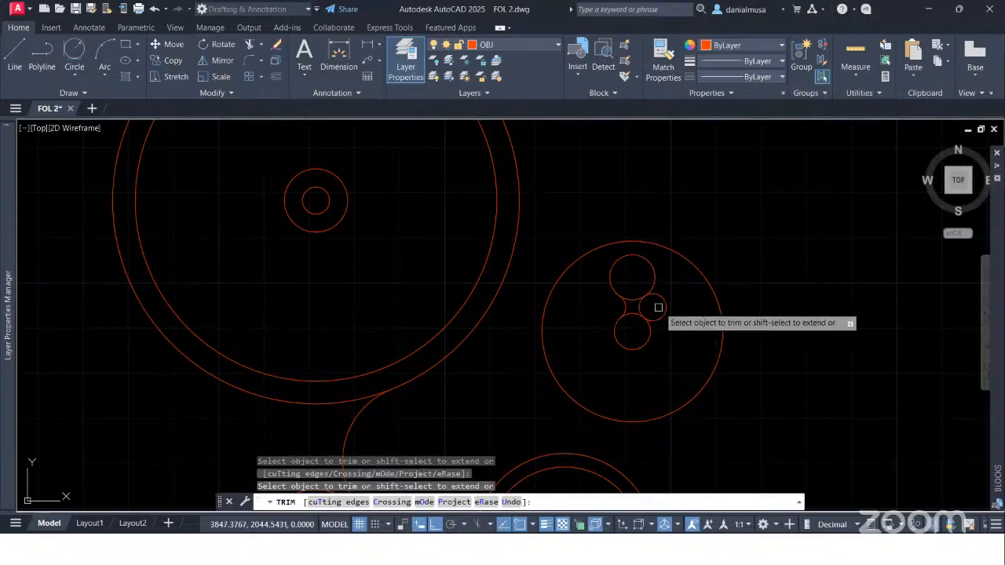
scroll(666, 307, down, 6)
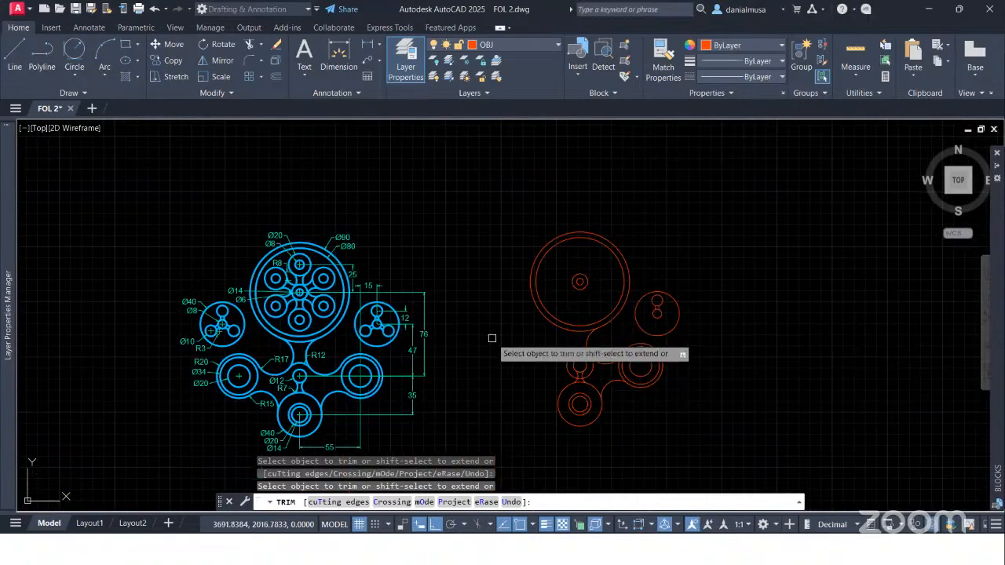
scroll(354, 289, up, 4)
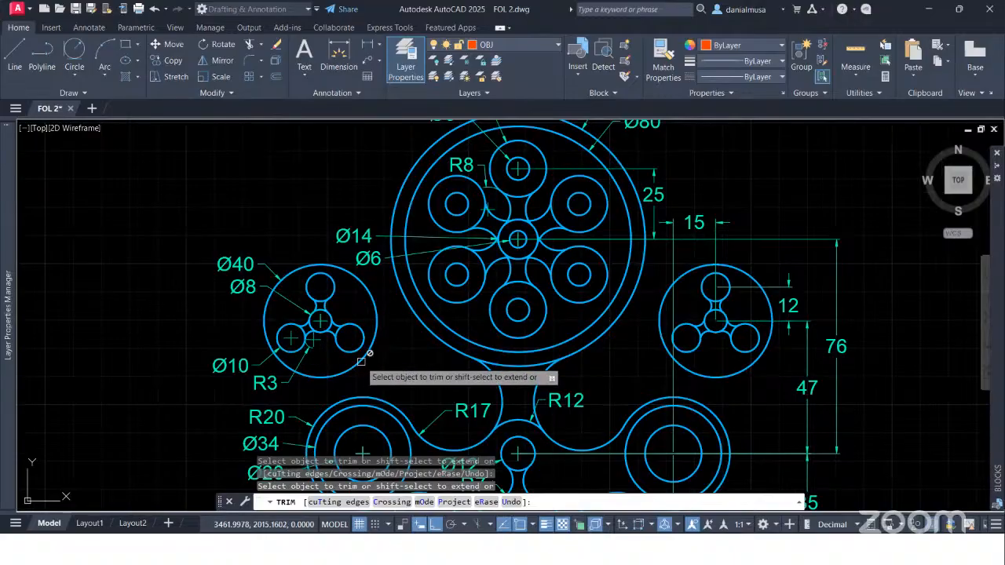
key(Escape)
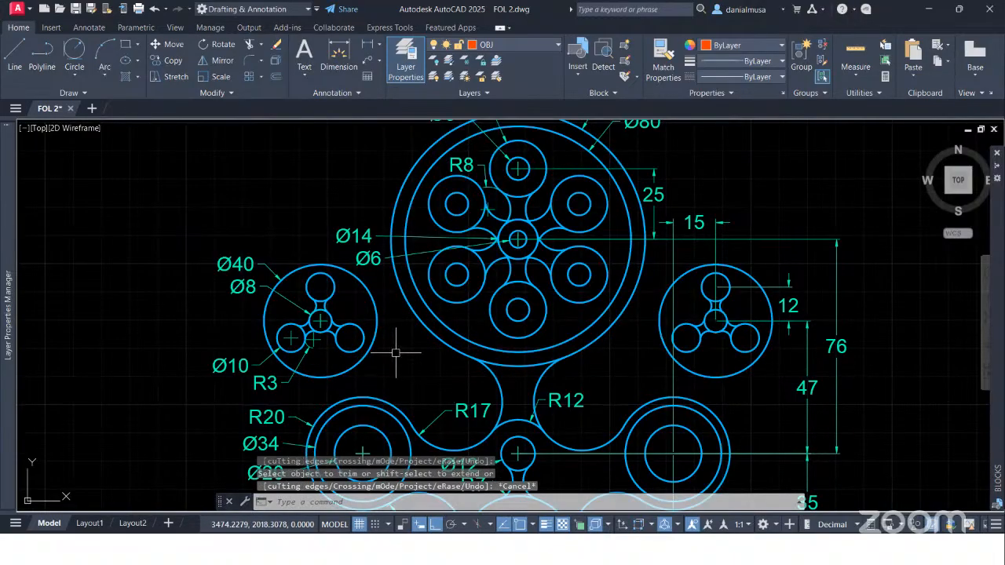
middle_drag(758, 406, 69, 316)
scroll(471, 271, down, 2)
scroll(689, 178, up, 4)
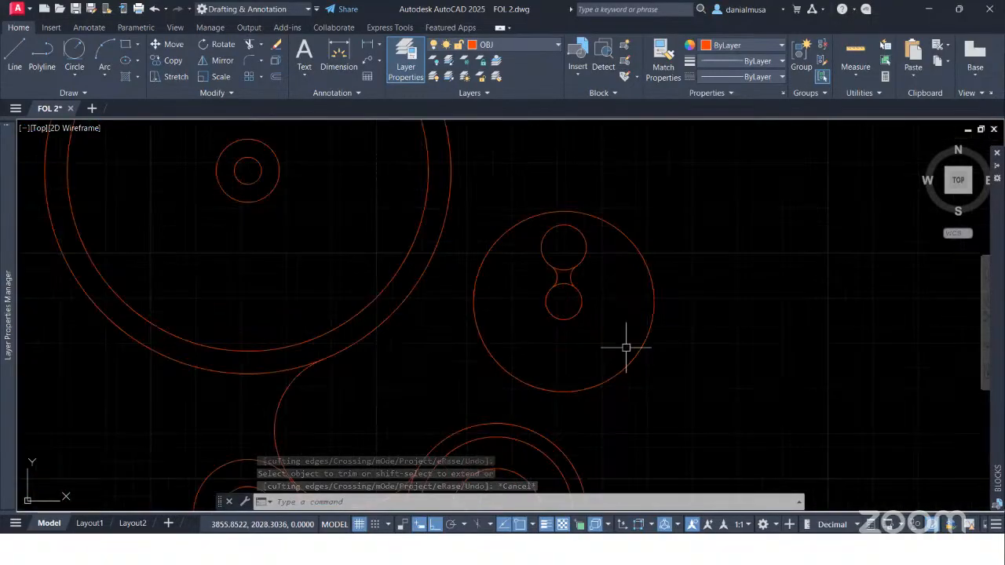
click(529, 222)
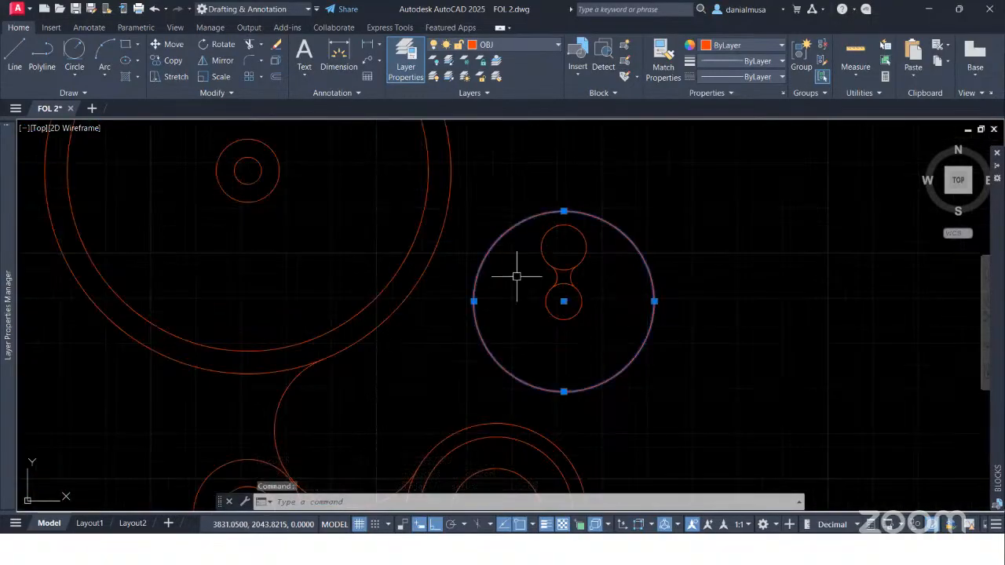
key(Escape)
mouse_move(532, 298)
mouse_down()
mouse_move(601, 310)
mouse_move(578, 215)
mouse_move(597, 224)
mouse_up()
key(Escape)
- Create a polar array of the diameter 10 and diameter 8 circles and their connecting arcs about the diameter 8 circle's center, with 3 items
mouse_move(591, 279)
mouse_down()
mouse_move(547, 271)
mouse_move(544, 314)
mouse_move(554, 315)
mouse_up()
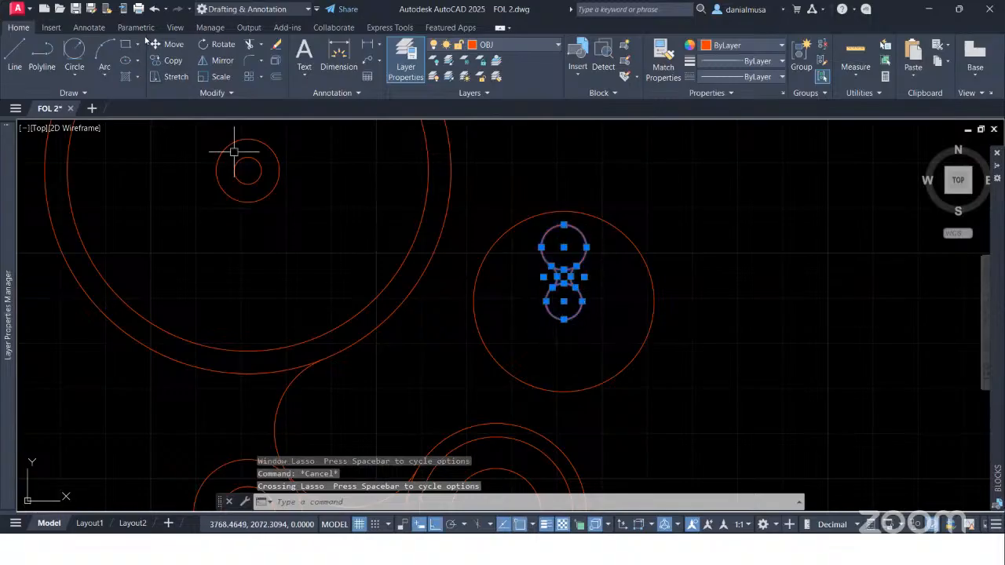
click(262, 77)
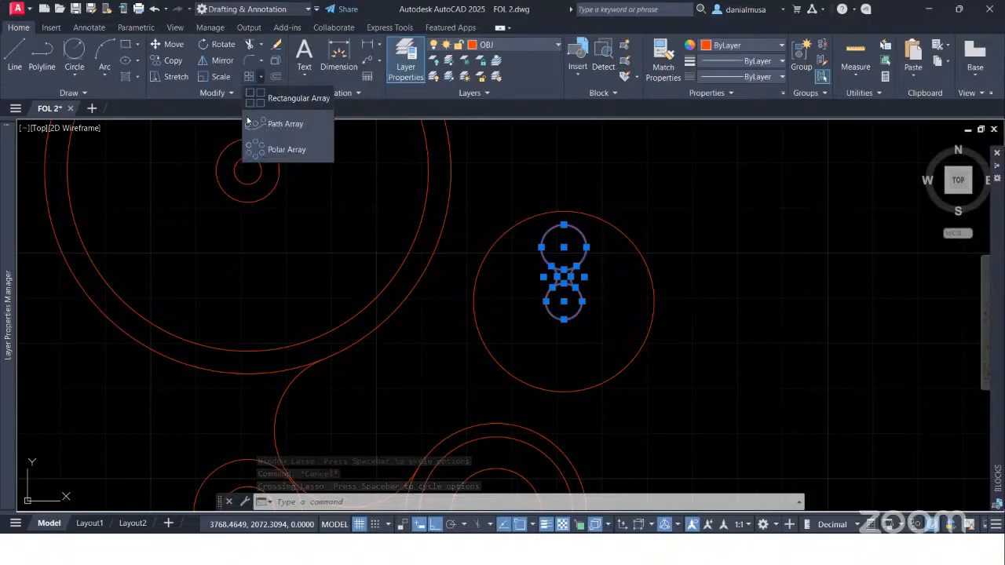
click(276, 150)
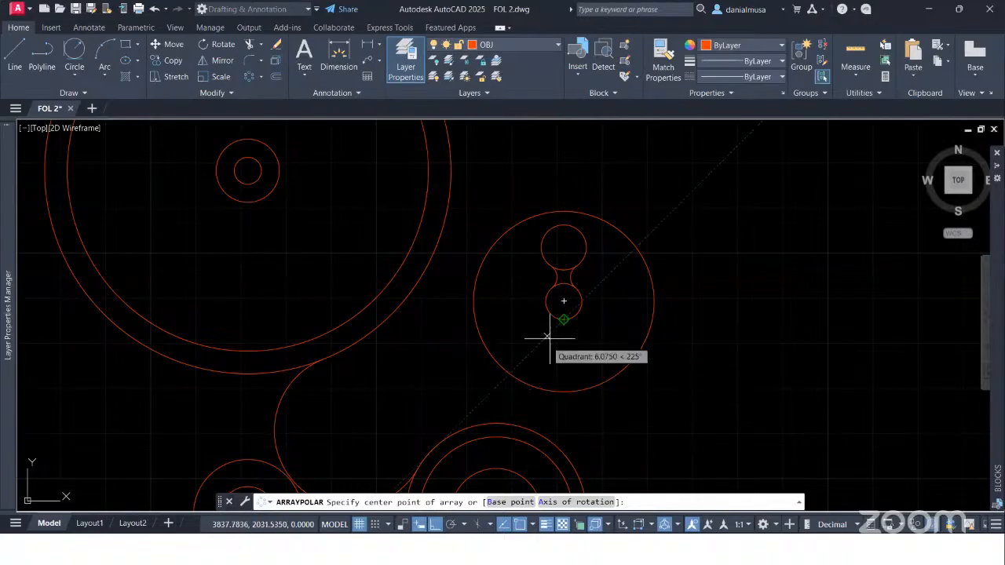
click(564, 300)
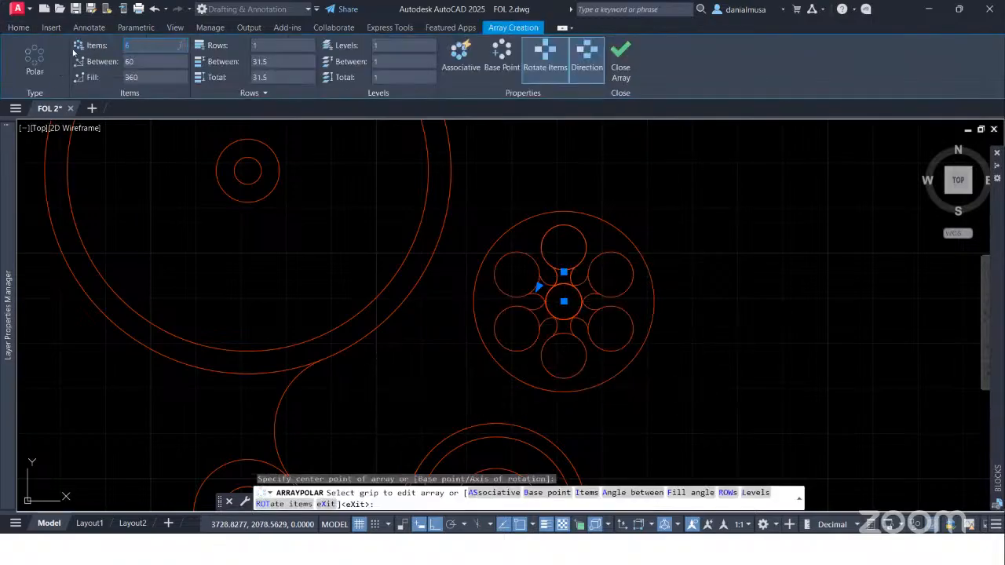
text(3)
click(714, 259)
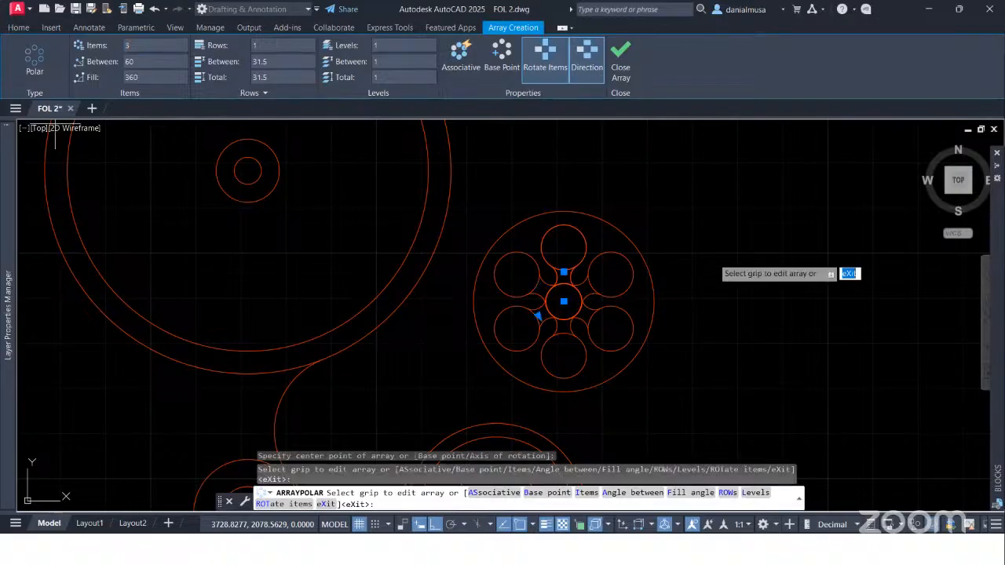
scroll(596, 271, down, 5)
middle_drag(644, 245, 769, 293)
key(Escape)
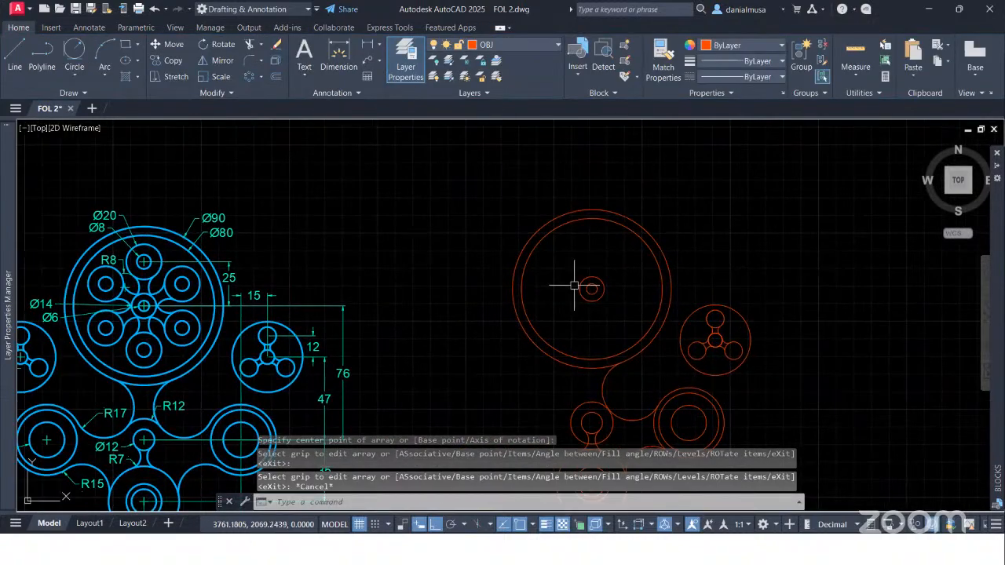
scroll(568, 307, down, 2)
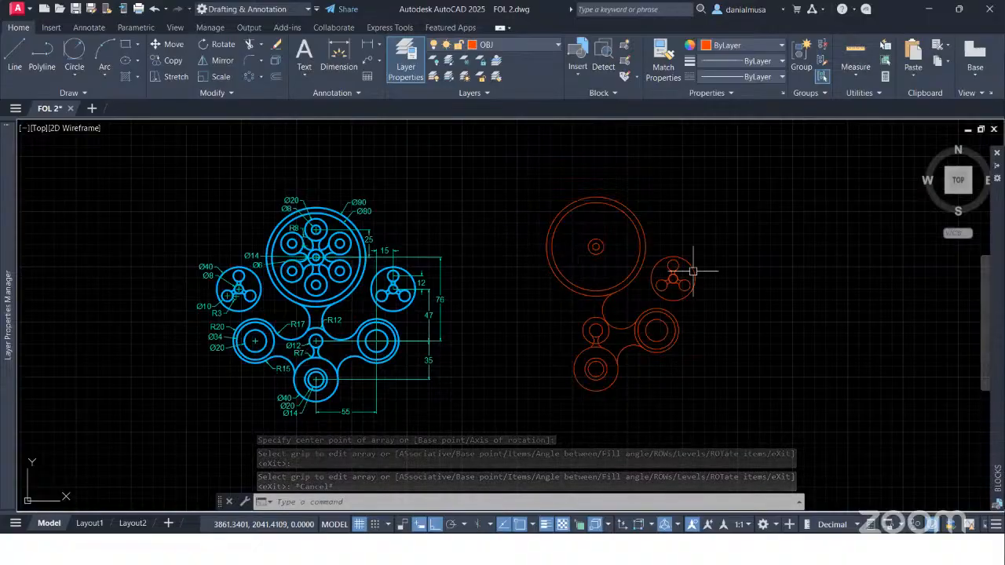
mouse_move(511, 184)
mouse_down()
mouse_move(614, 232)
mouse_move(608, 222)
mouse_up()
key(Escape)
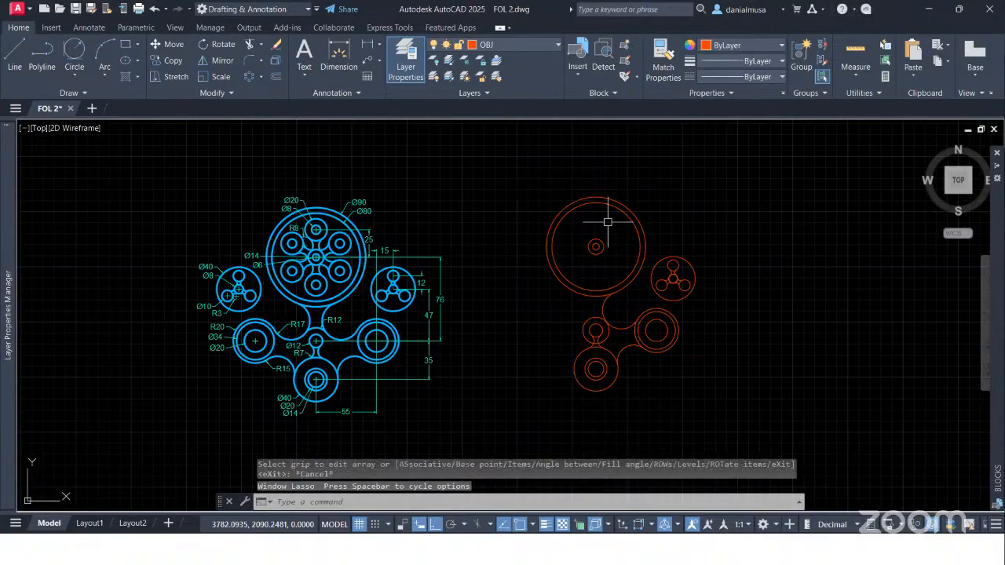
- Try to mirror the orange figure about the vertical line through the large and lowest circles' centres, erasing the source objects
click(525, 173)
click(724, 418)
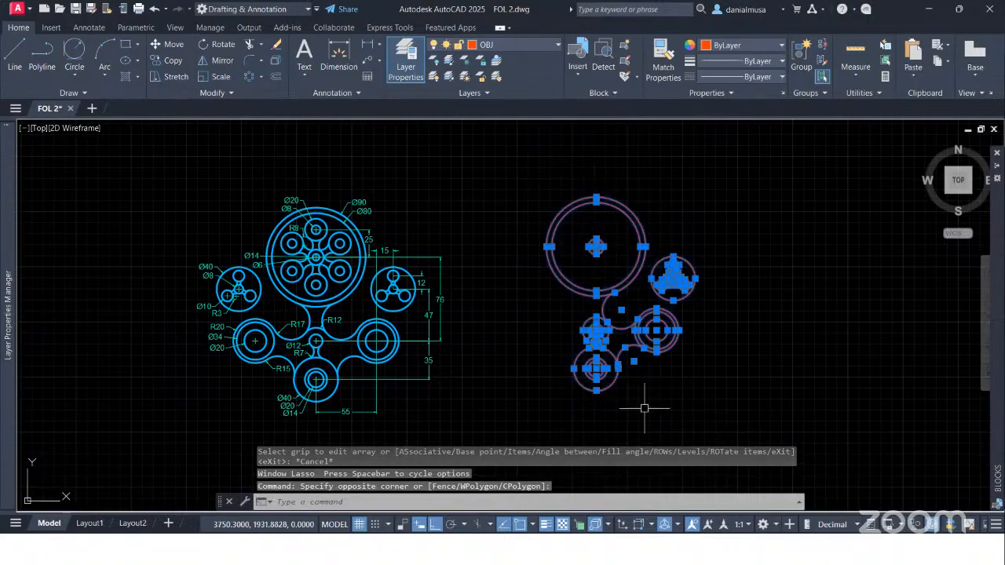
click(213, 60)
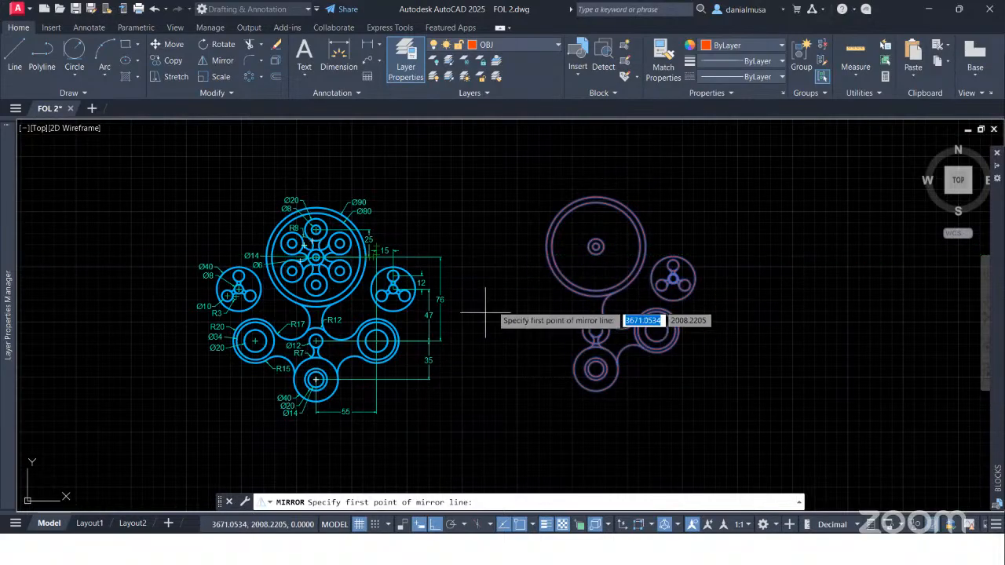
scroll(573, 253, up, 2)
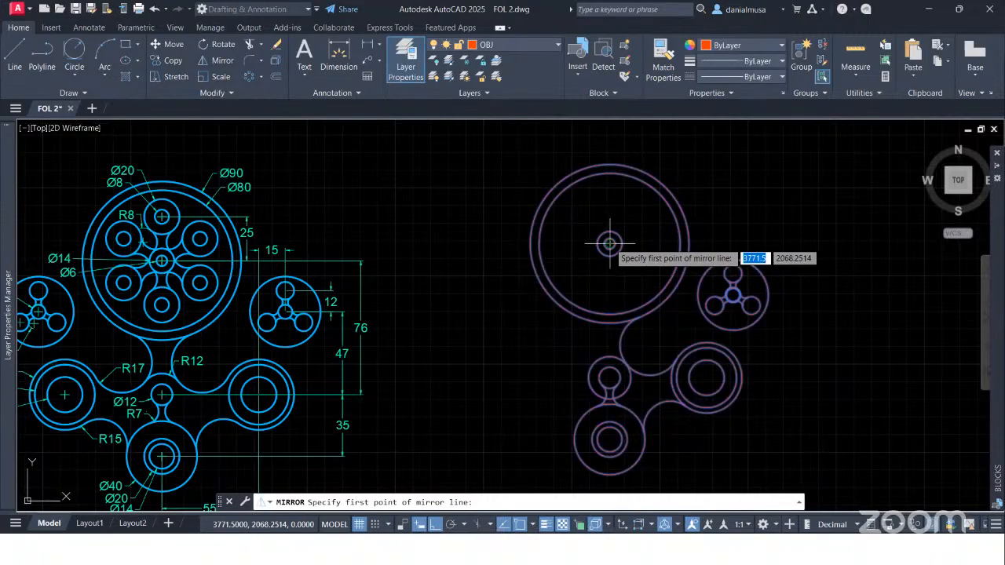
click(609, 244)
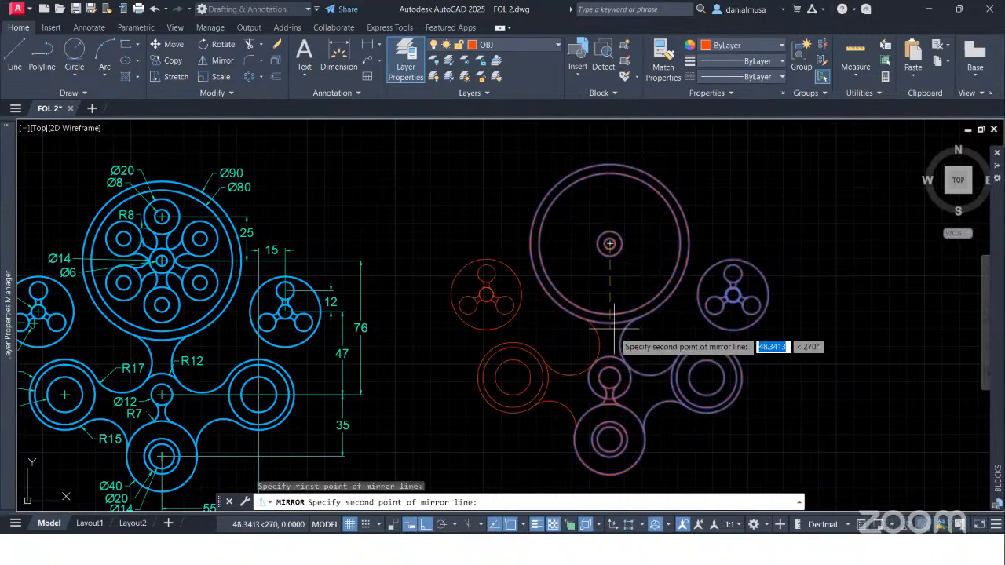
click(609, 440)
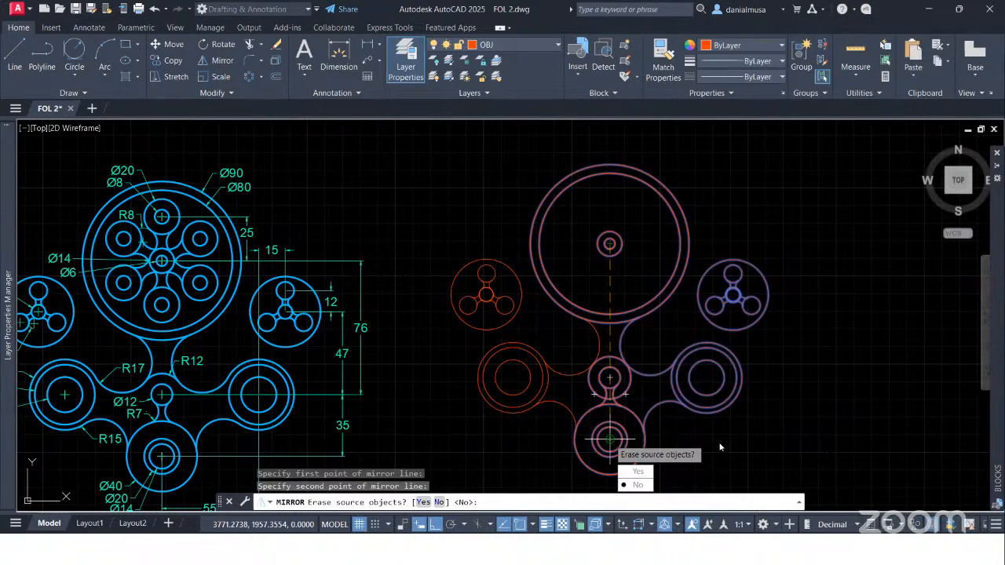
click(645, 472)
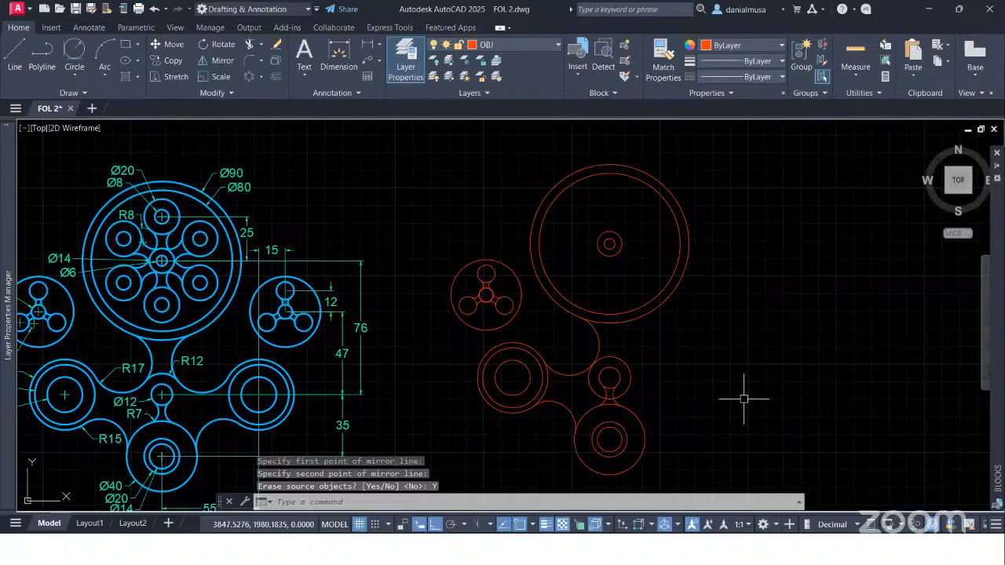
key(ctrl+z)
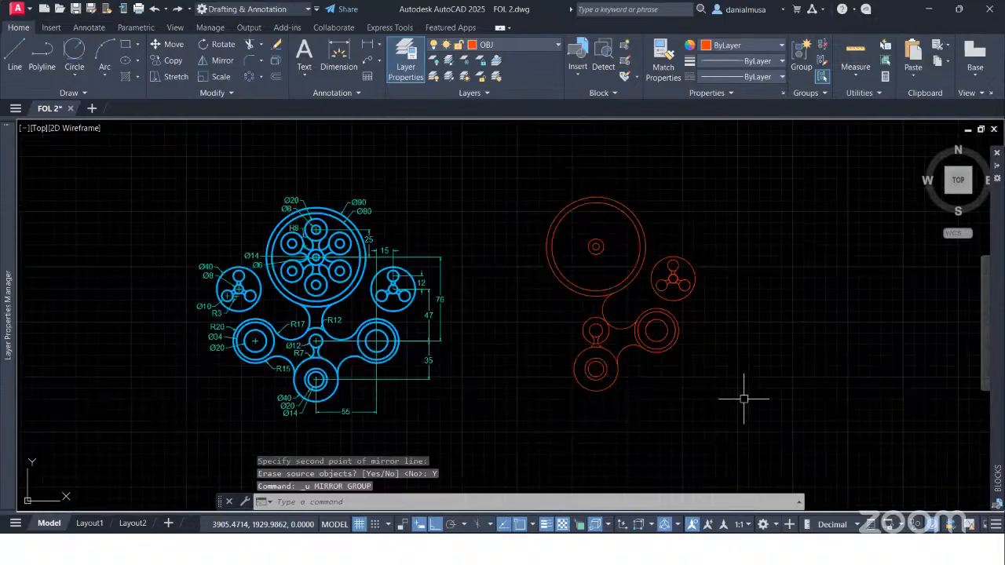
- Mirror the whole orange figure about the vertical line through the large and lowest circles' centres, keeping the source objects
click(534, 185)
click(726, 403)
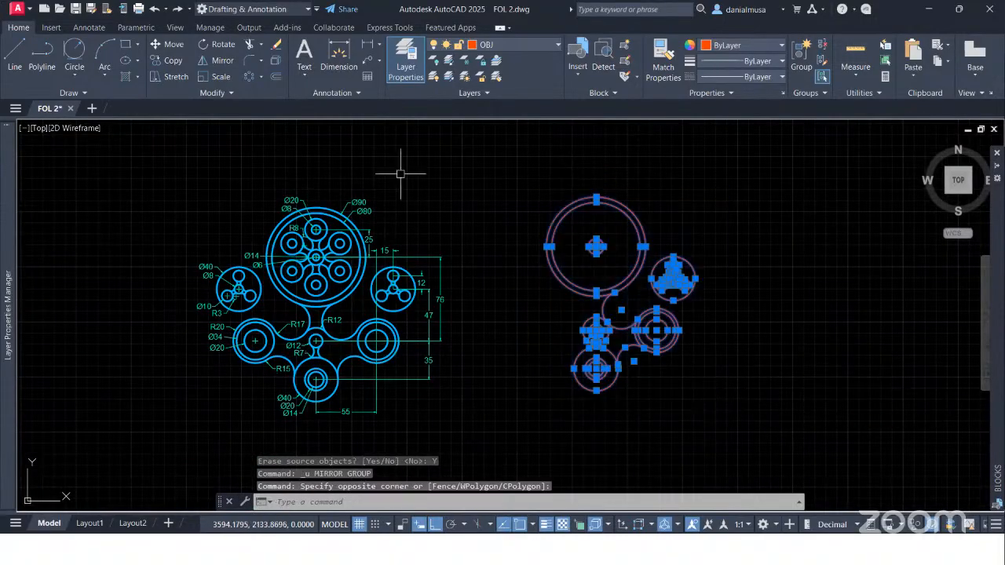
click(213, 59)
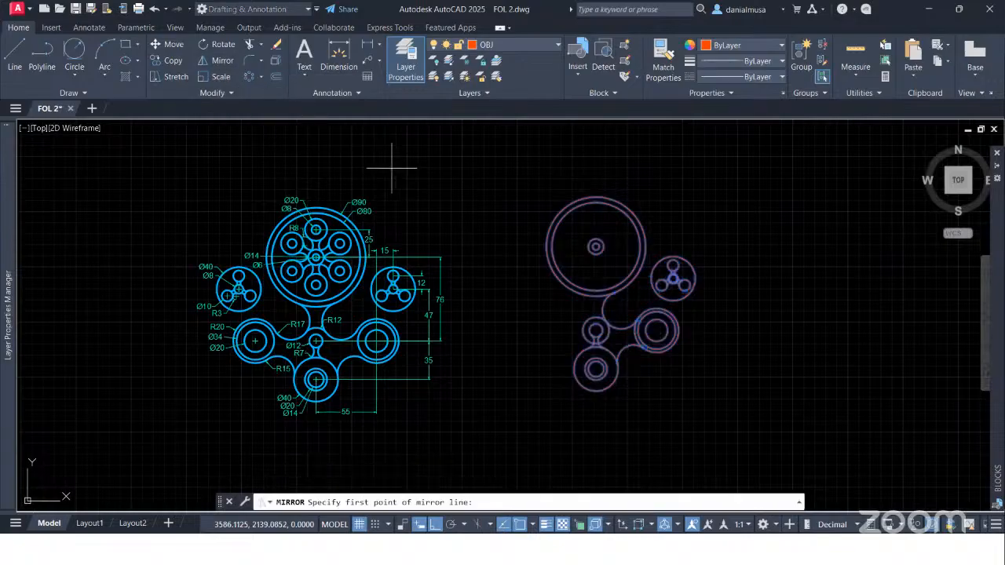
click(595, 247)
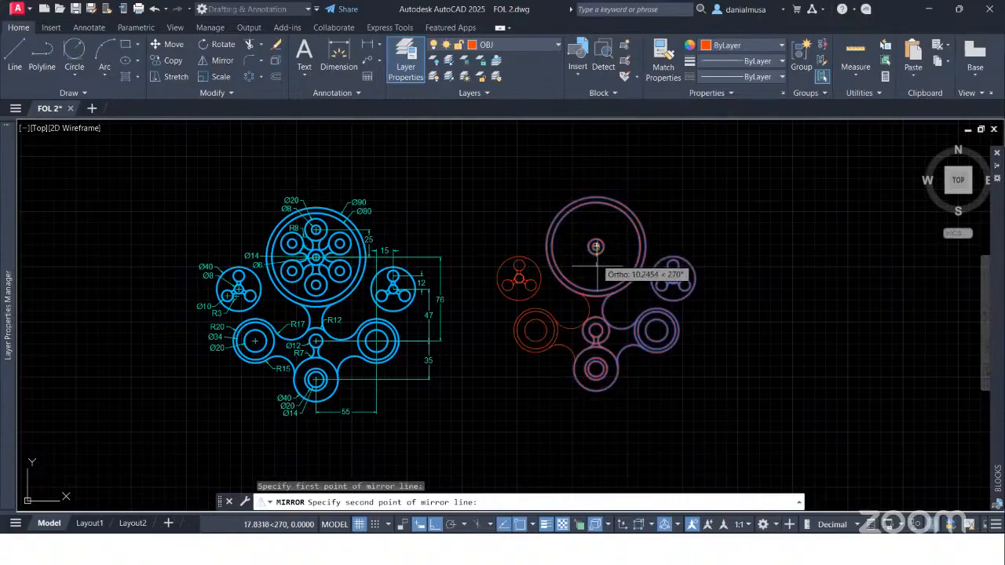
click(595, 368)
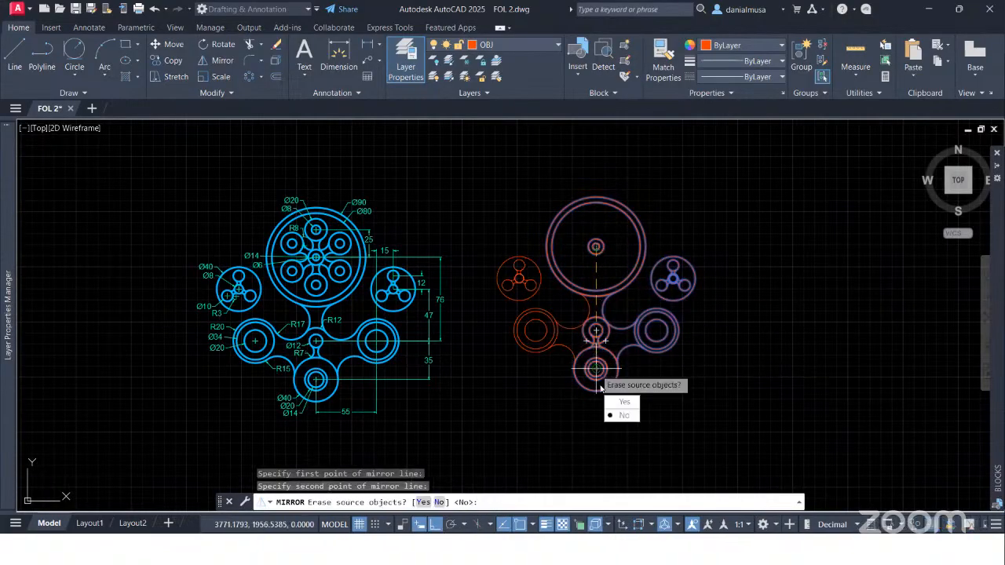
click(620, 415)
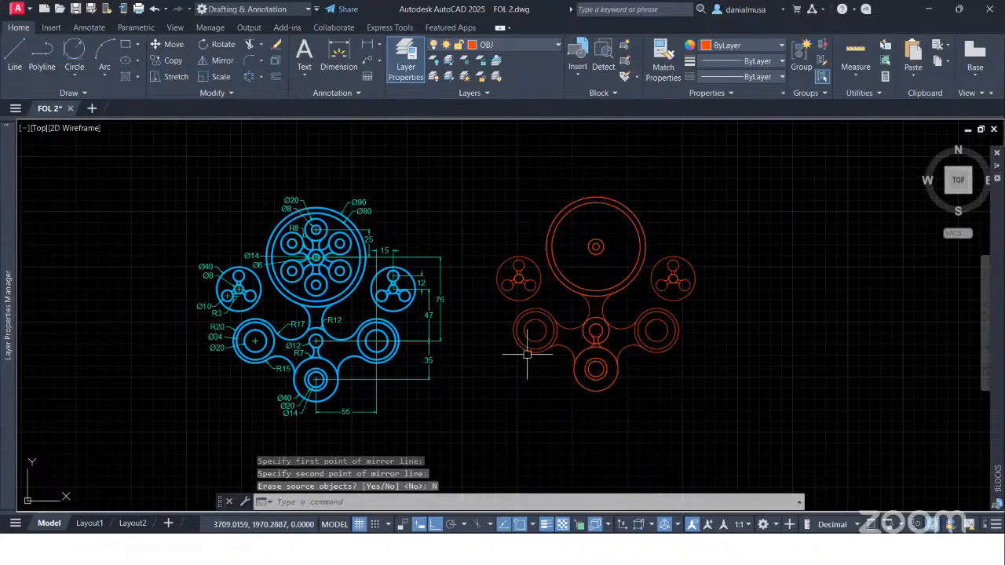
scroll(612, 329, up, 4)
scroll(614, 329, down, 5)
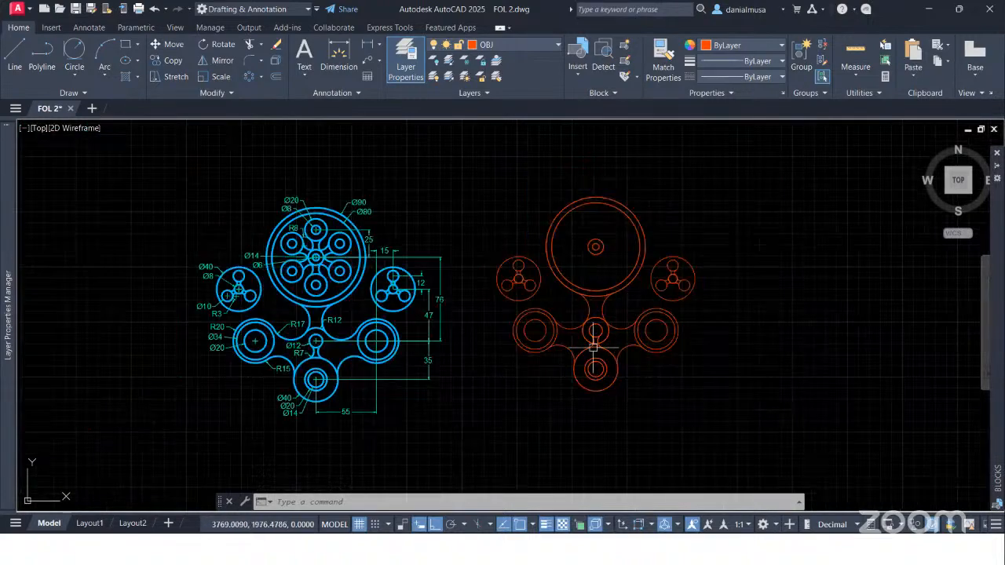
scroll(654, 321, up, 4)
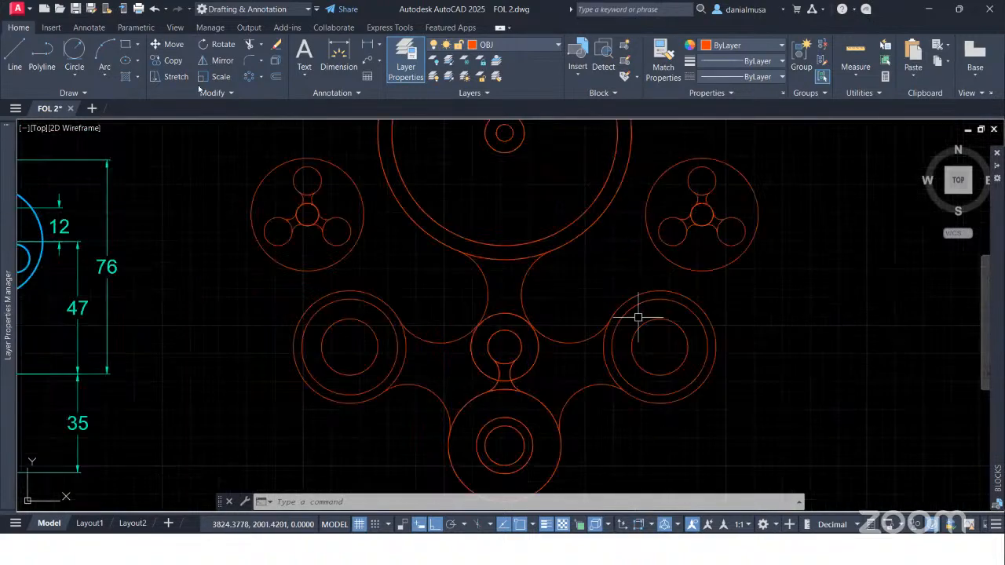
text(tr)
key(Return)
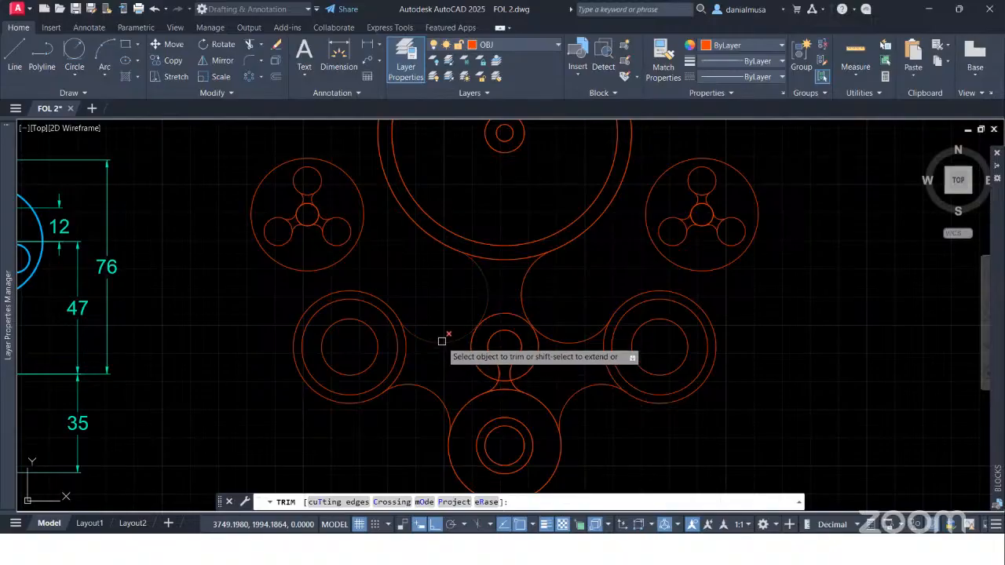
scroll(442, 387, down, 4)
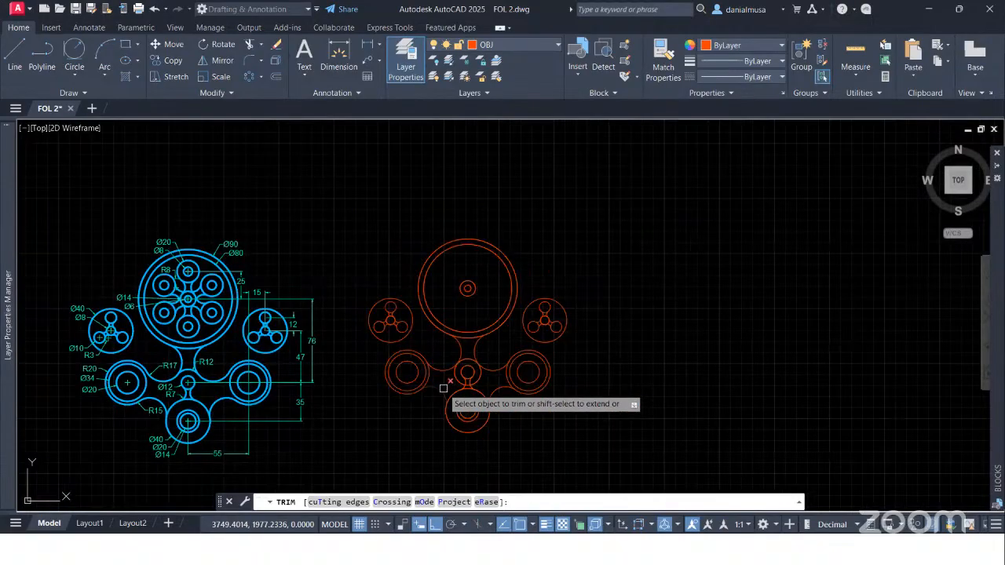
scroll(443, 387, up, 4)
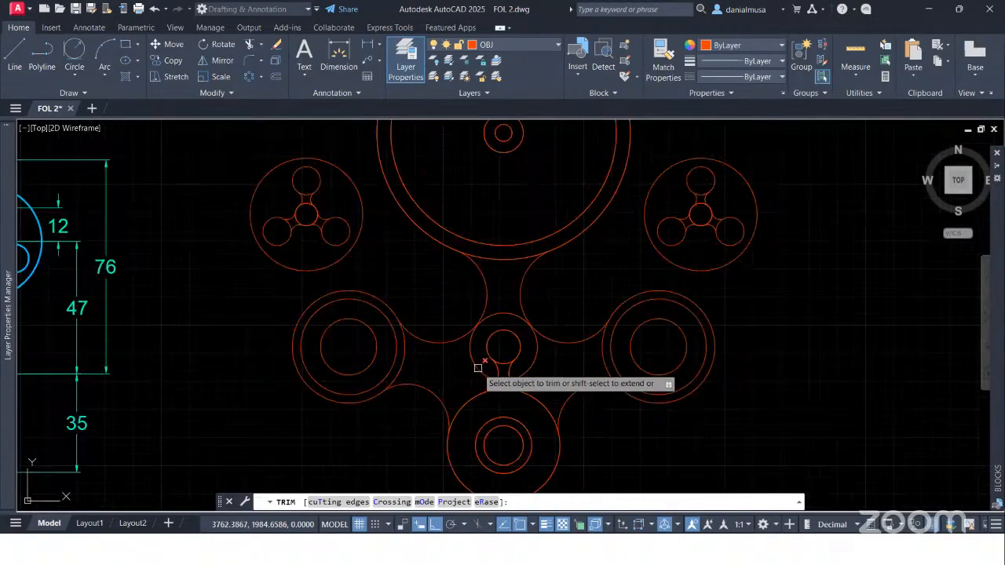
scroll(395, 318, down, 4)
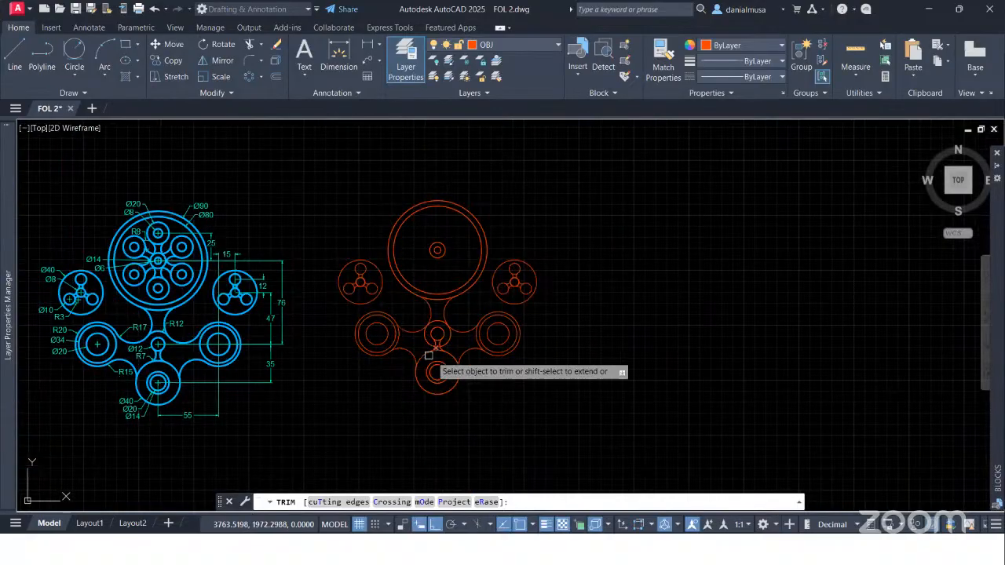
scroll(428, 338, up, 4)
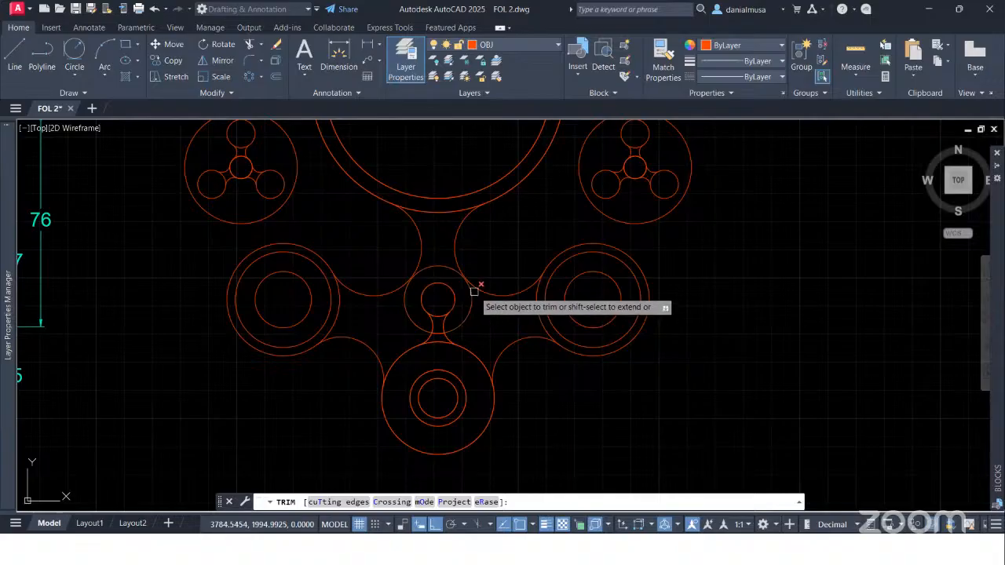
key(Escape)
scroll(492, 317, down, 4)
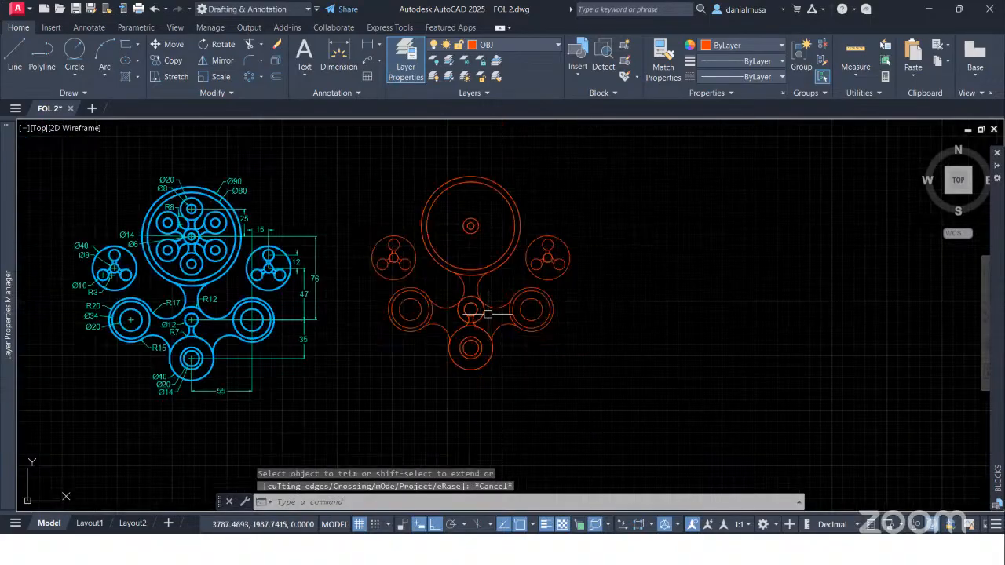
- Try to explode all objects of the mirrored orange figure
click(386, 228)
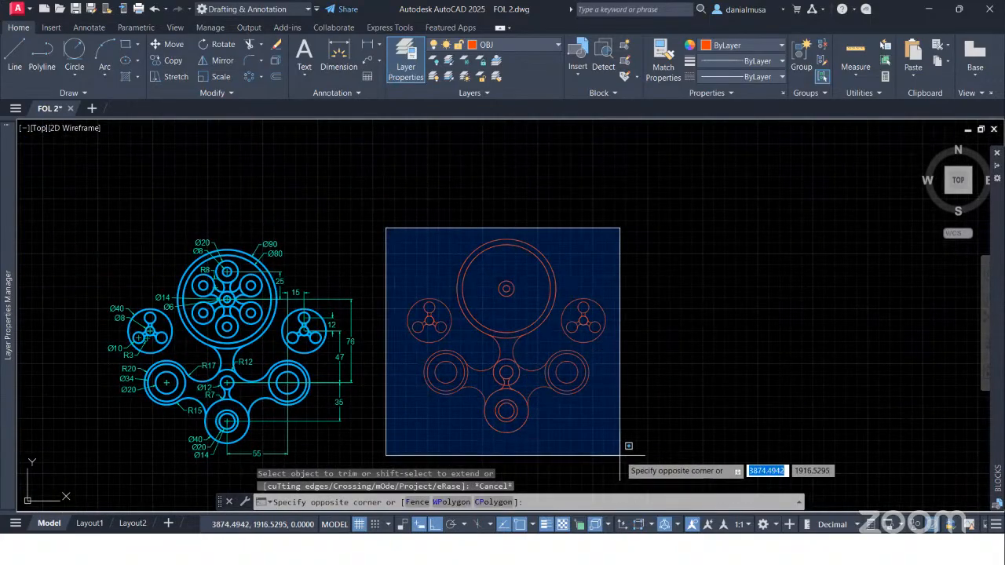
click(628, 453)
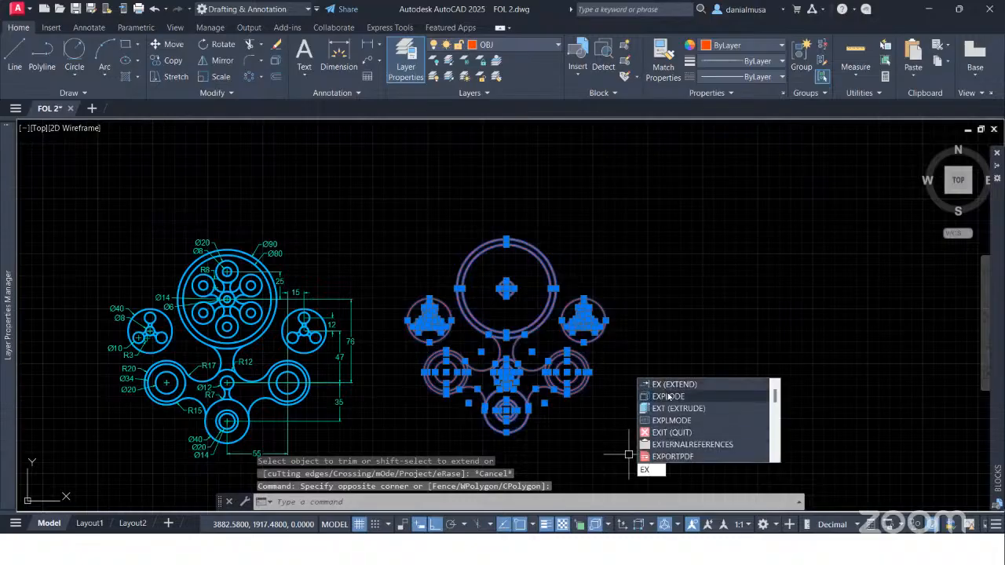
click(666, 396)
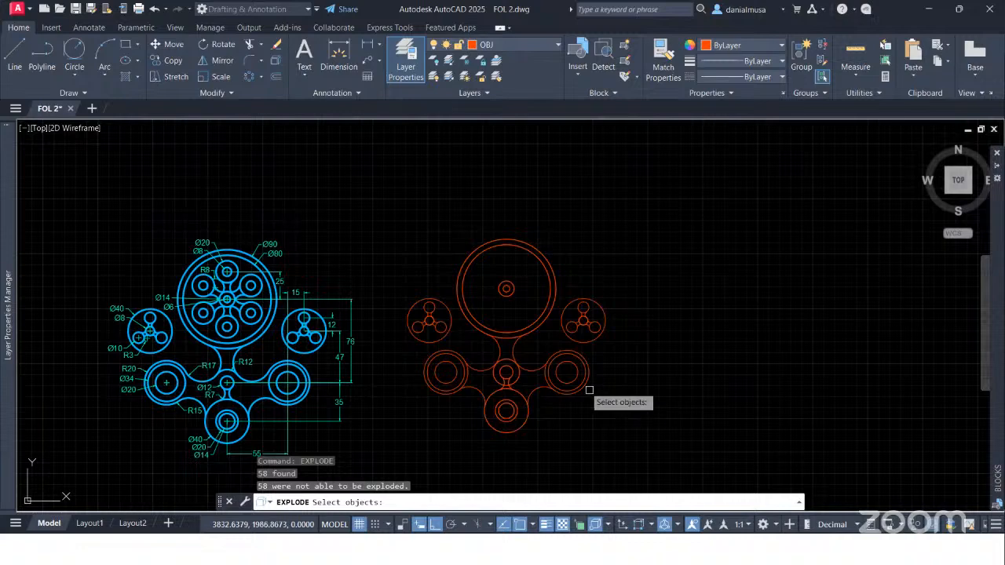
click(387, 216)
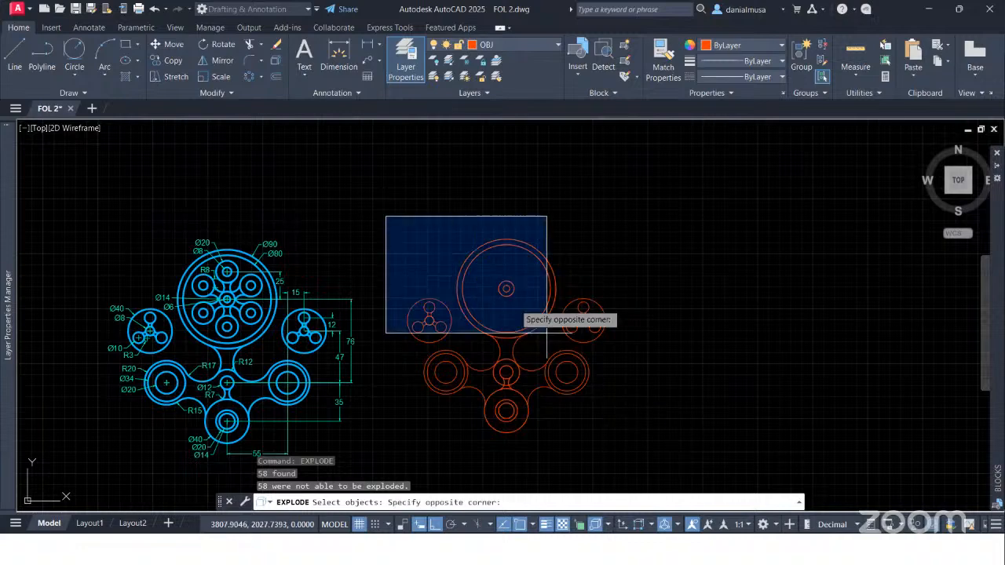
click(646, 454)
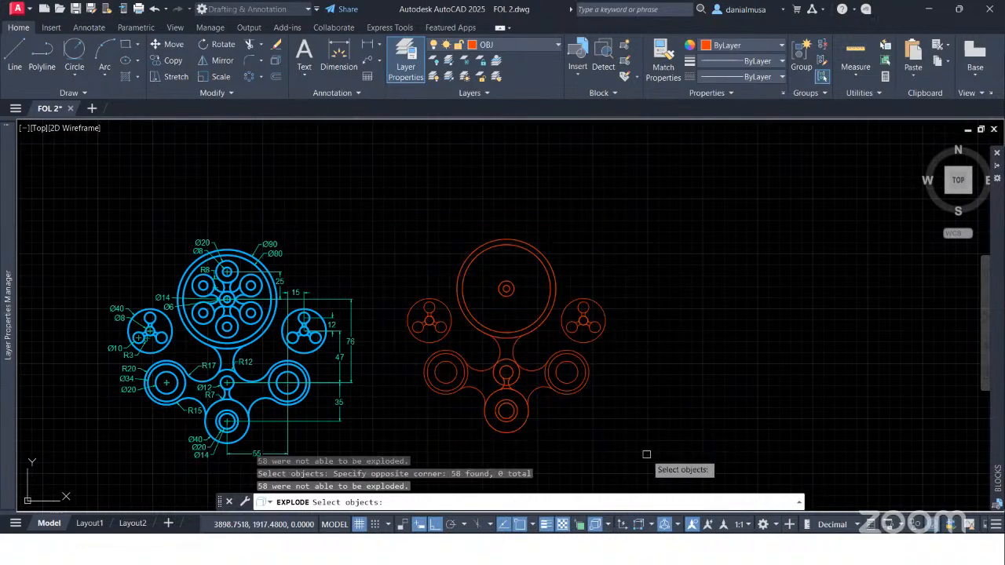
key(Escape)
- Trim away the larger circle surrounding the small central circle between the two side arms of the orange figure
scroll(543, 408, up, 4)
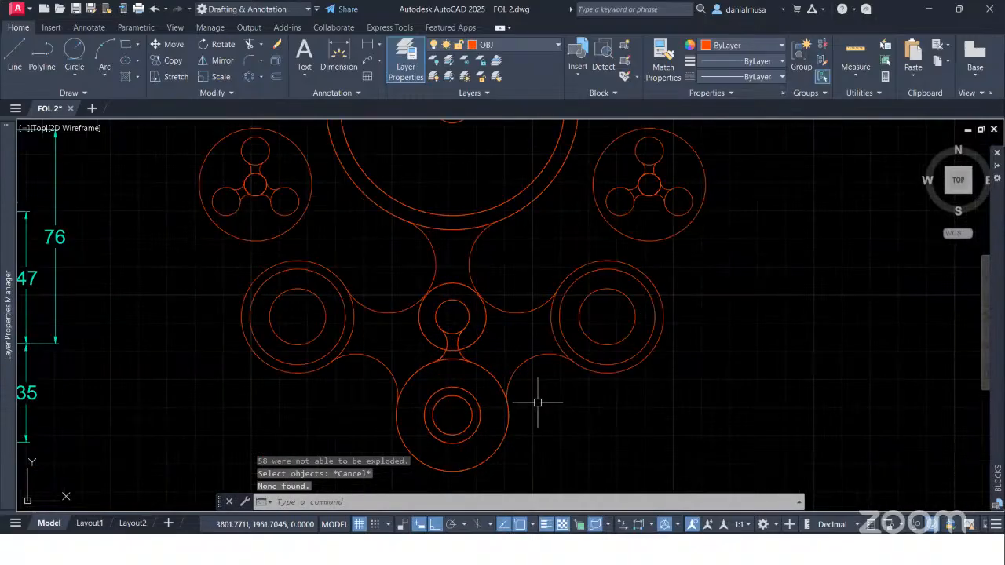
click(249, 44)
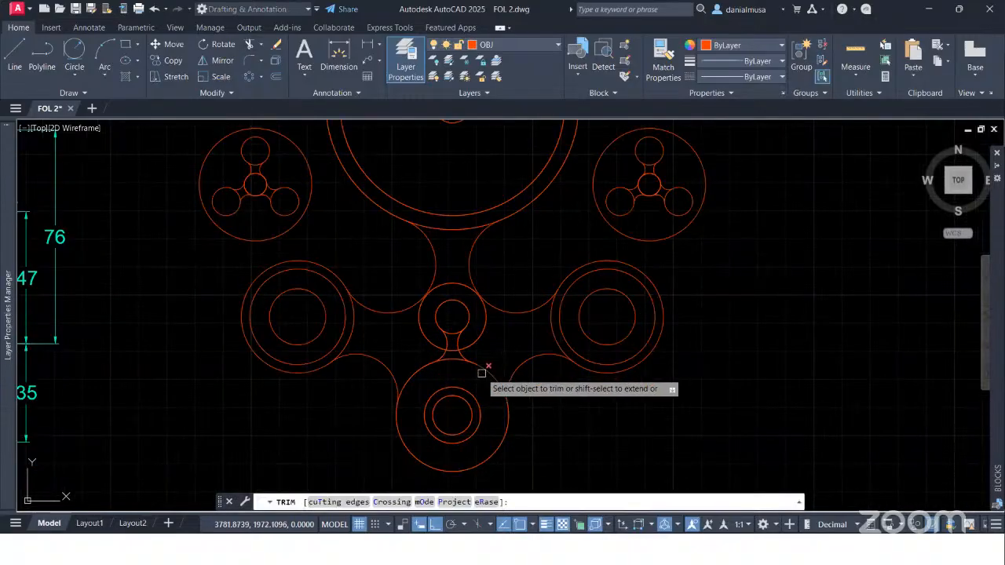
click(437, 344)
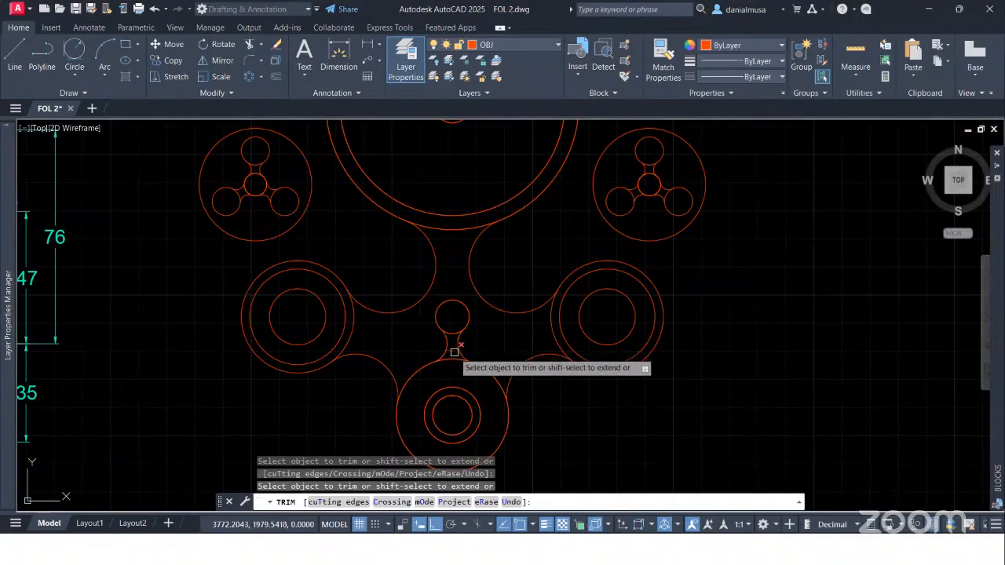
key(Escape)
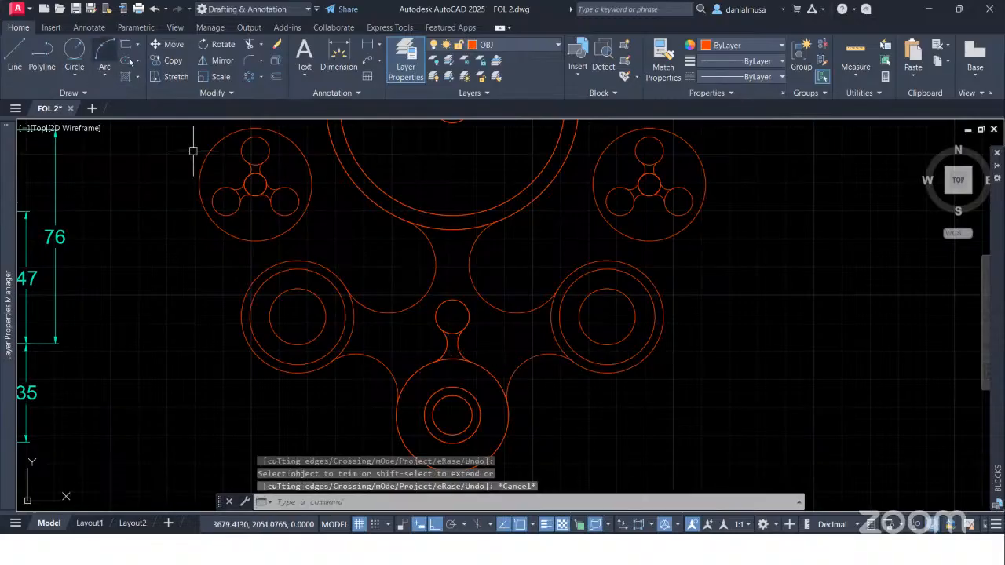
- Try a circle of radius 12 centred on the small circle between the two side arms of the orange figure
scroll(149, 208, down, 5)
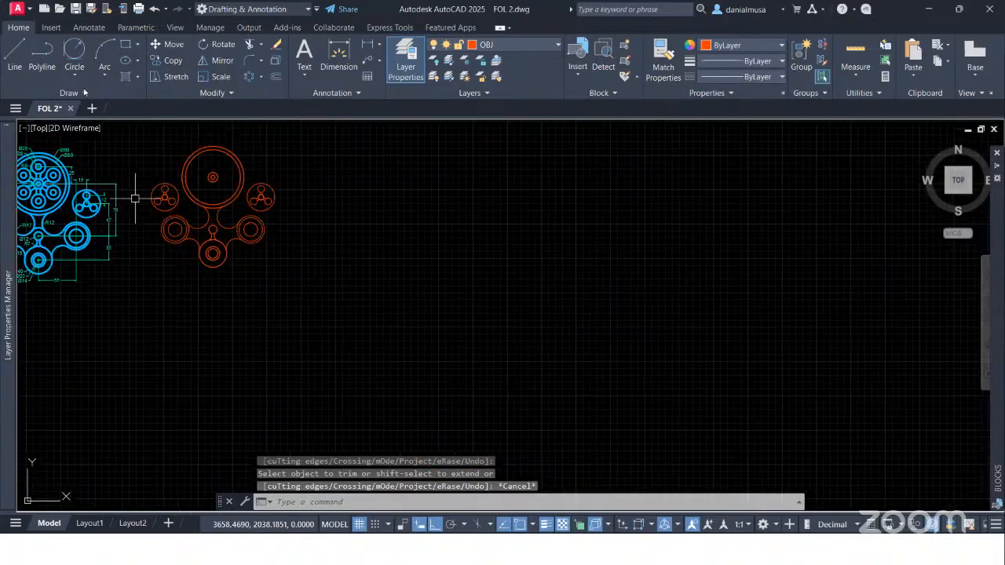
click(75, 76)
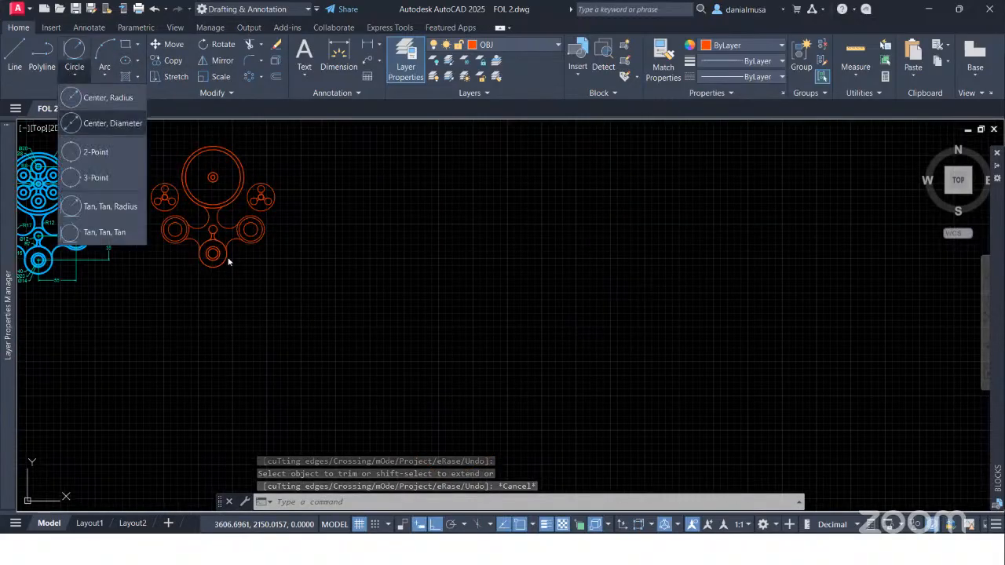
click(408, 365)
middle_drag(275, 300, 550, 389)
scroll(375, 310, up, 4)
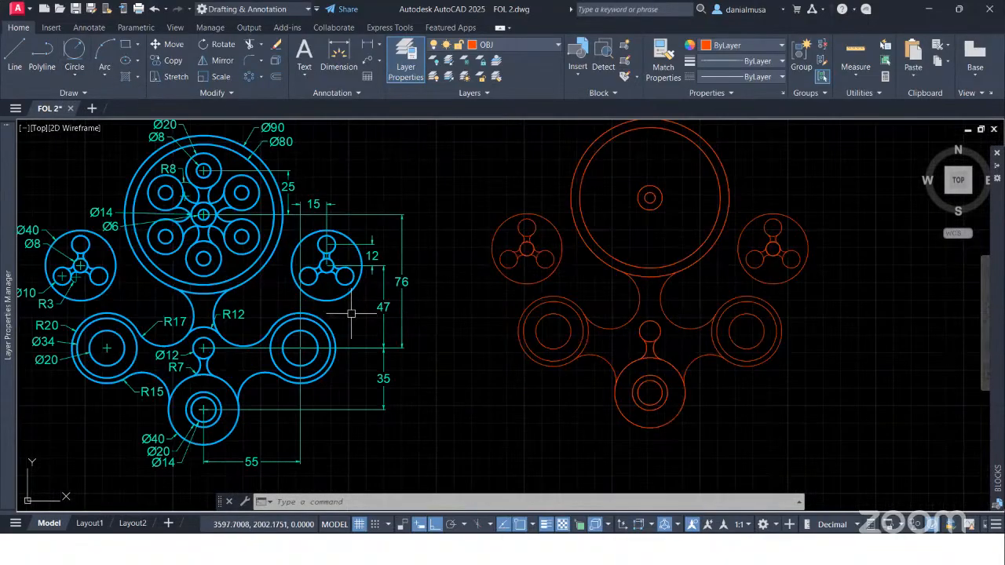
click(78, 79)
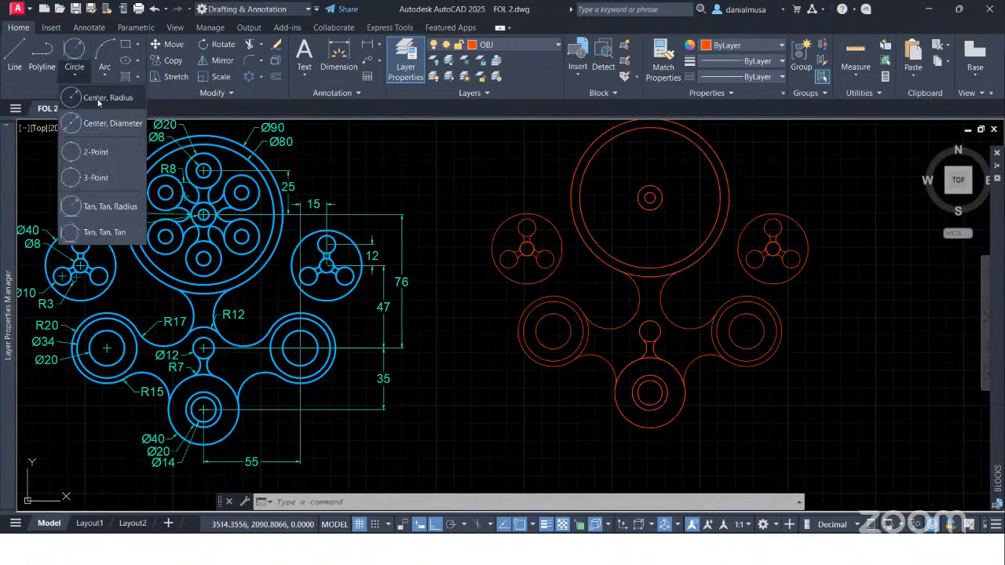
click(96, 97)
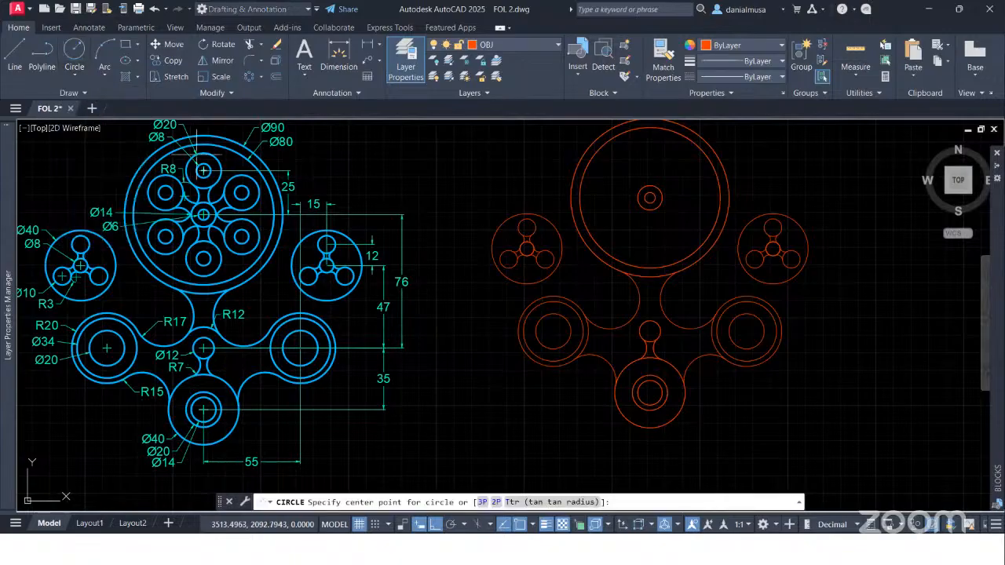
scroll(740, 331, up, 2)
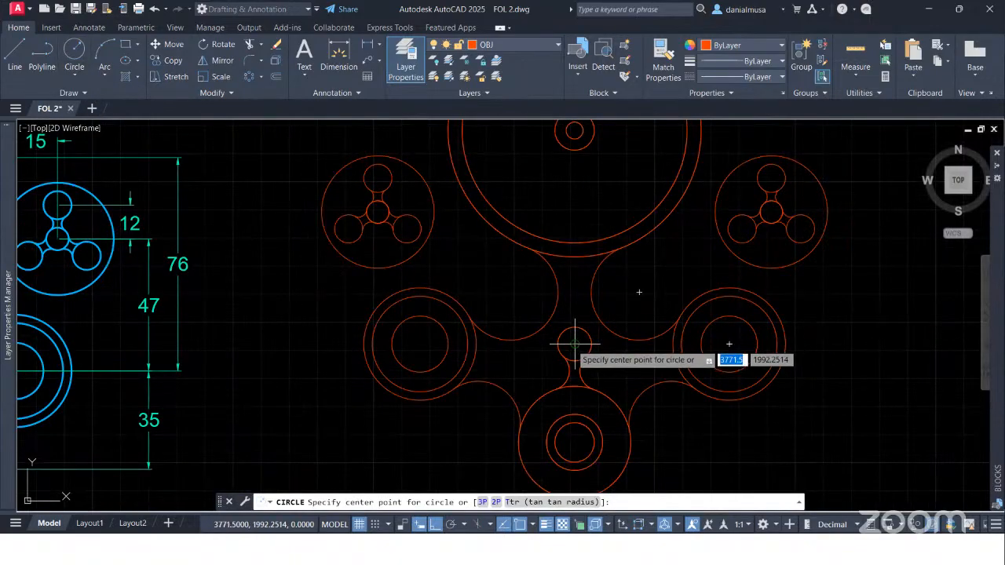
click(574, 343)
text(1)
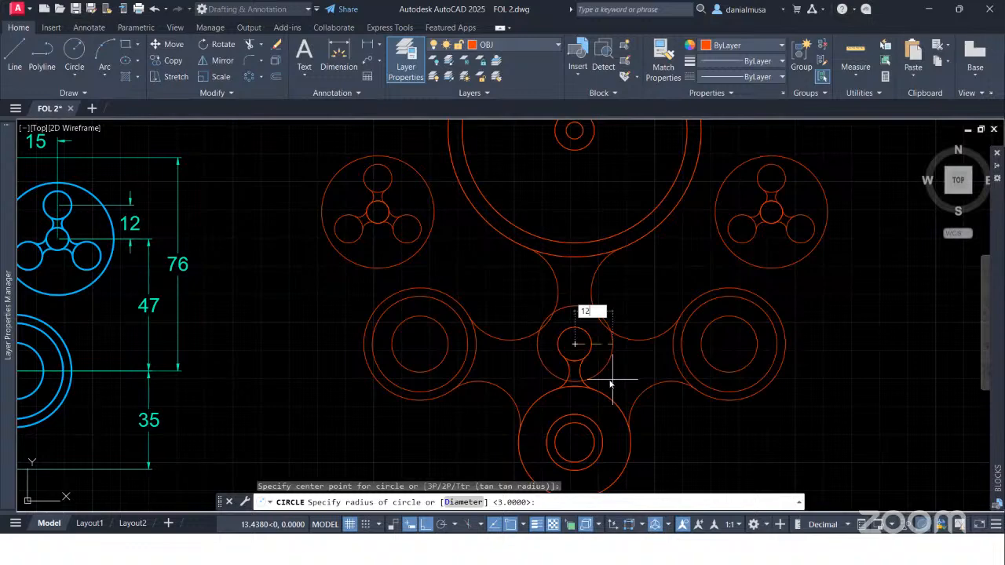
text(2)
key(Return)
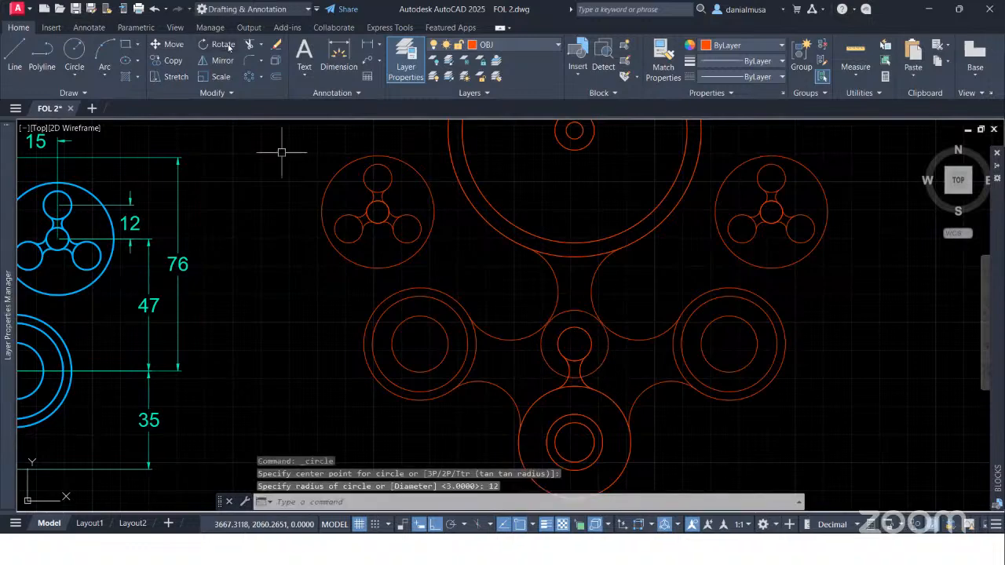
- Erase the radius 12 circle around the small central circle of the orange figure
scroll(579, 299, up, 2)
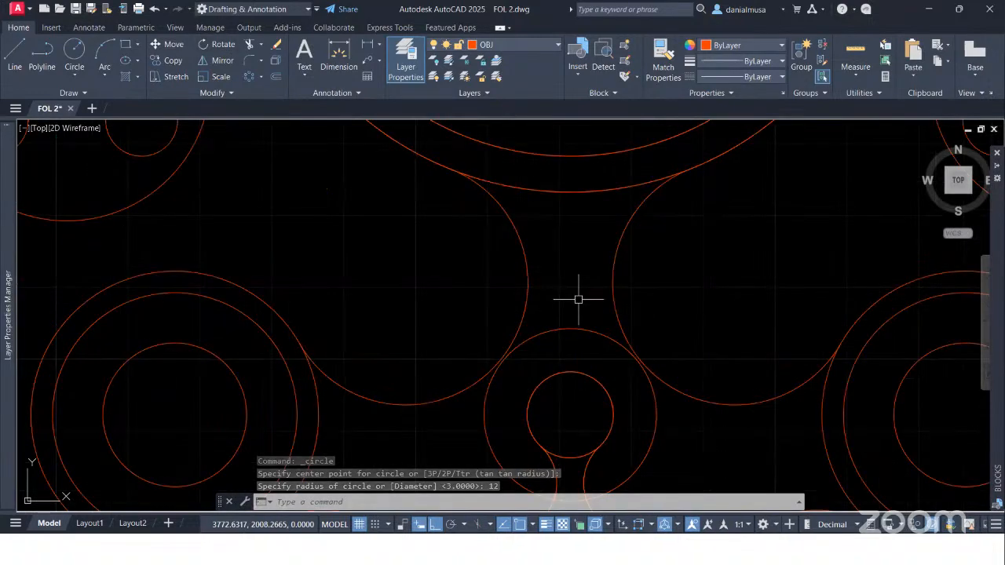
scroll(573, 300, down, 2)
middle_drag(433, 287, 794, 270)
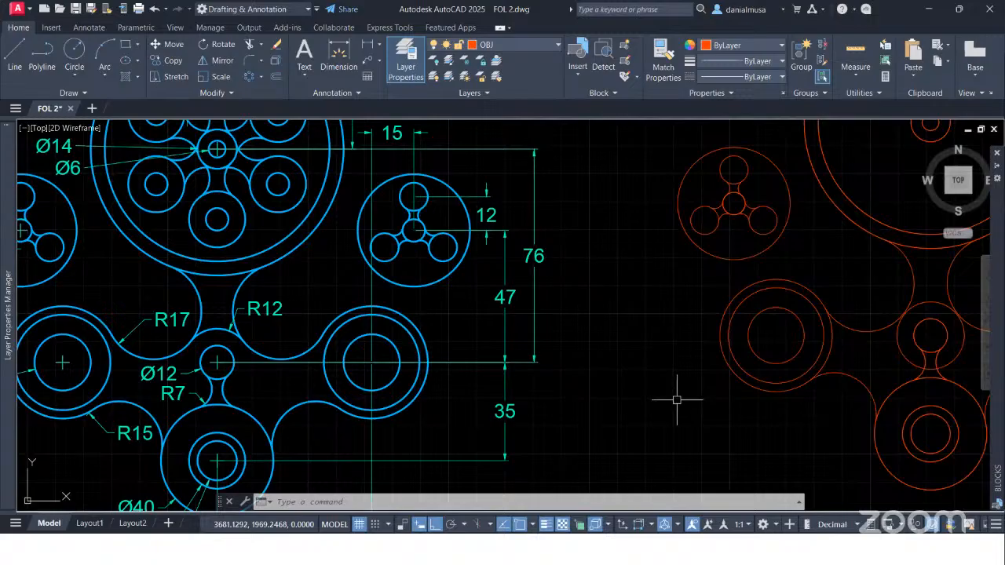
scroll(676, 399, up, 2)
middle_drag(652, 396, 382, 361)
middle_drag(638, 378, 448, 416)
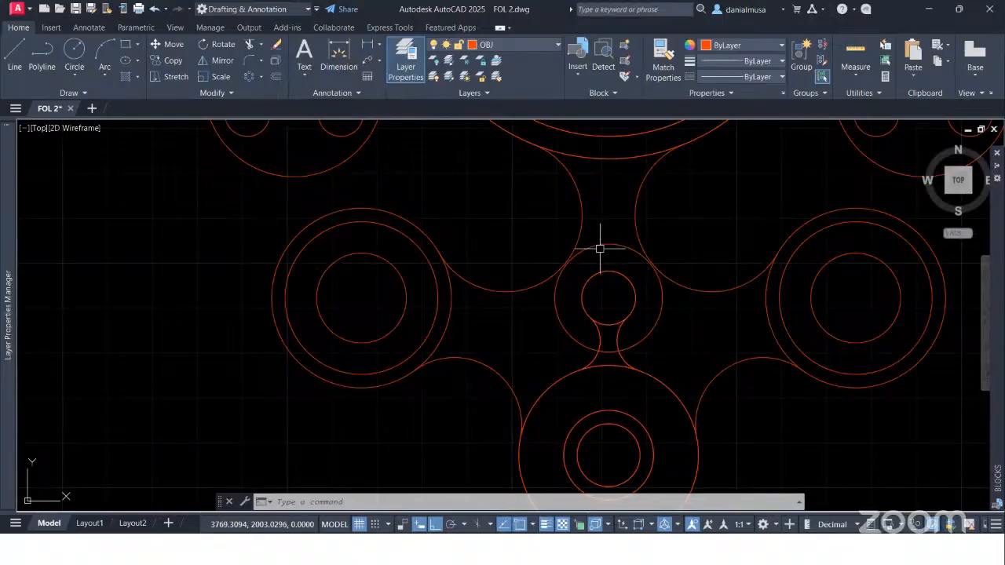
scroll(602, 248, up, 6)
click(570, 238)
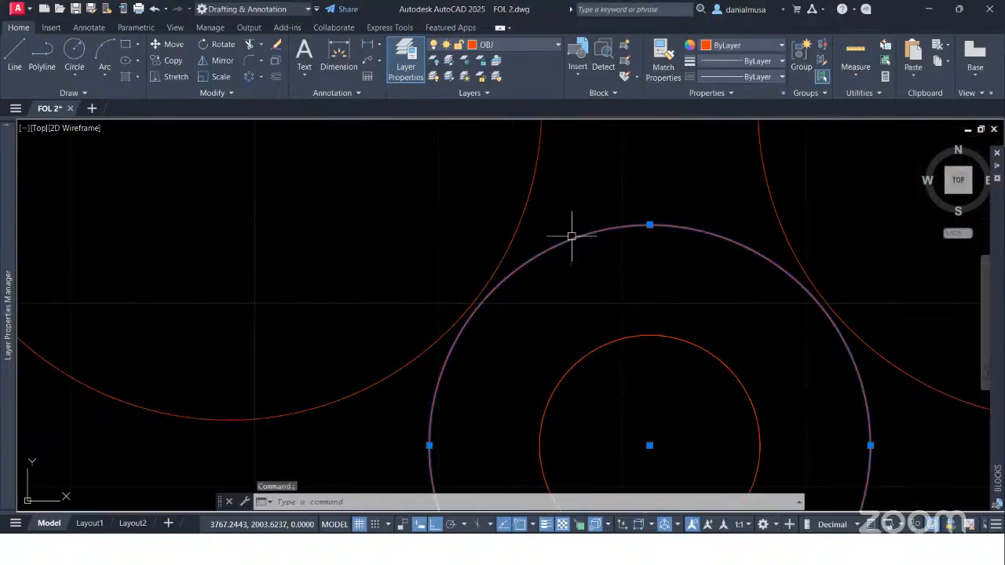
key(Delete)
scroll(579, 228, down, 4)
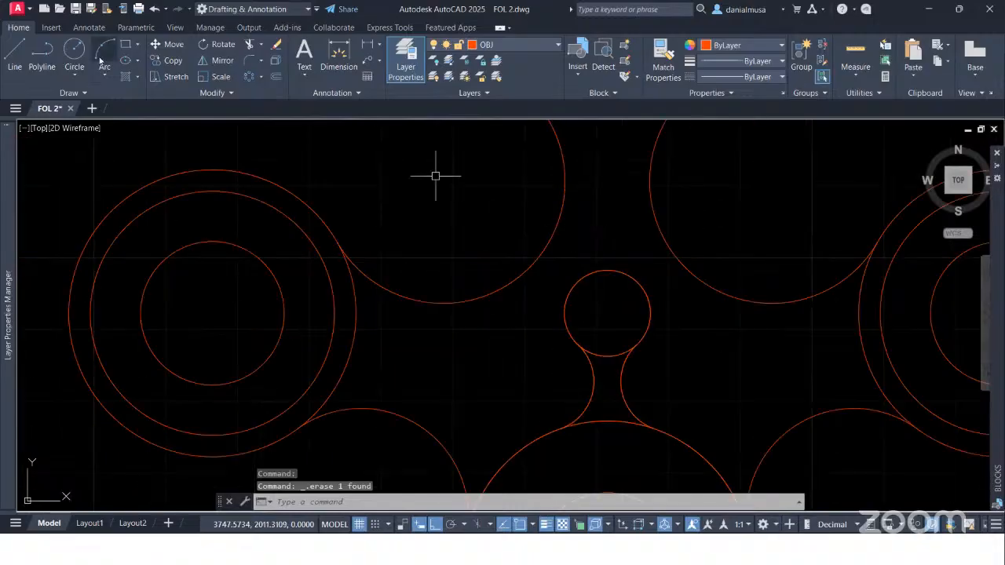
- Draw a circle of radius 12 tangent to the two neck arcs above the small central circle of the orange figure
click(72, 70)
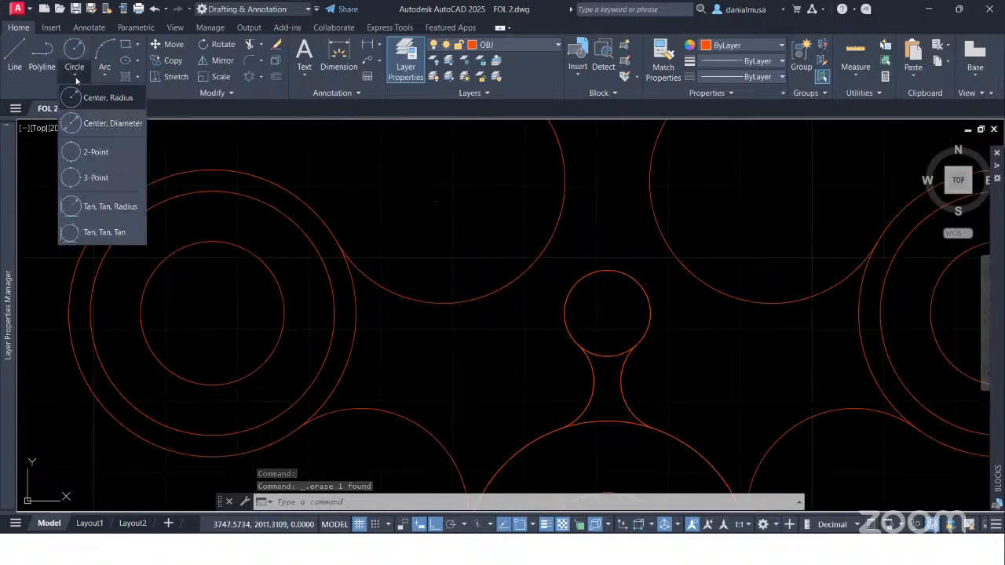
click(109, 207)
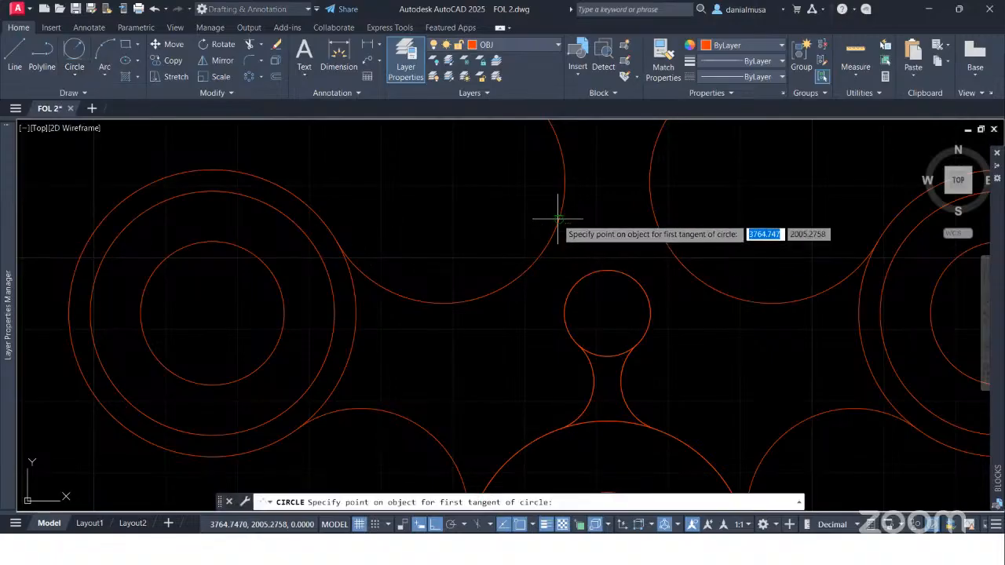
click(554, 217)
click(652, 213)
scroll(594, 235, down, 2)
middle_drag(594, 235, 850, 242)
text(12)
key(Return)
- Trim away the lower part of the radius 12 circle, leaving only the arc between the two neck arcs
middle_drag(568, 332, 197, 320)
scroll(562, 231, up, 2)
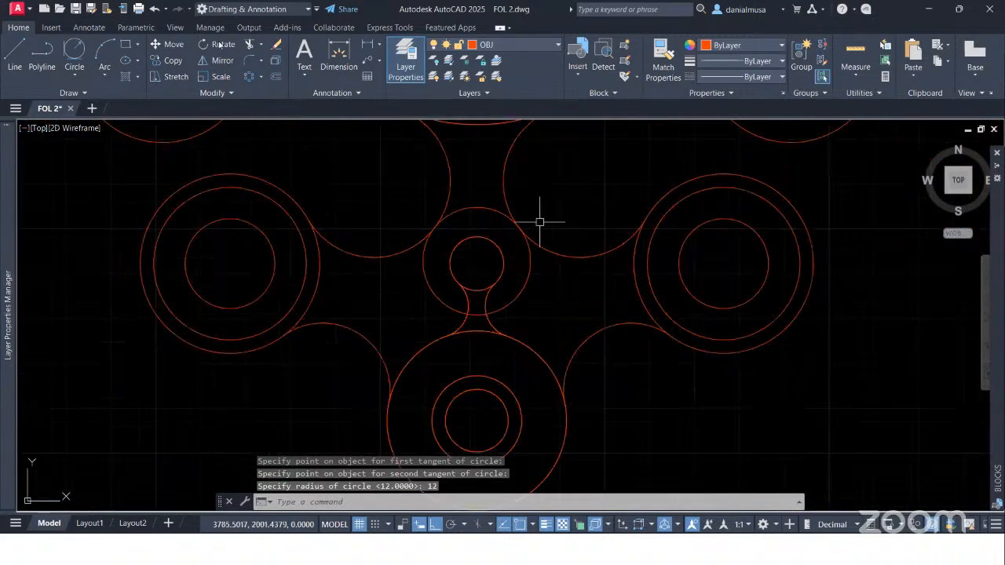
text(tr)
key(space)
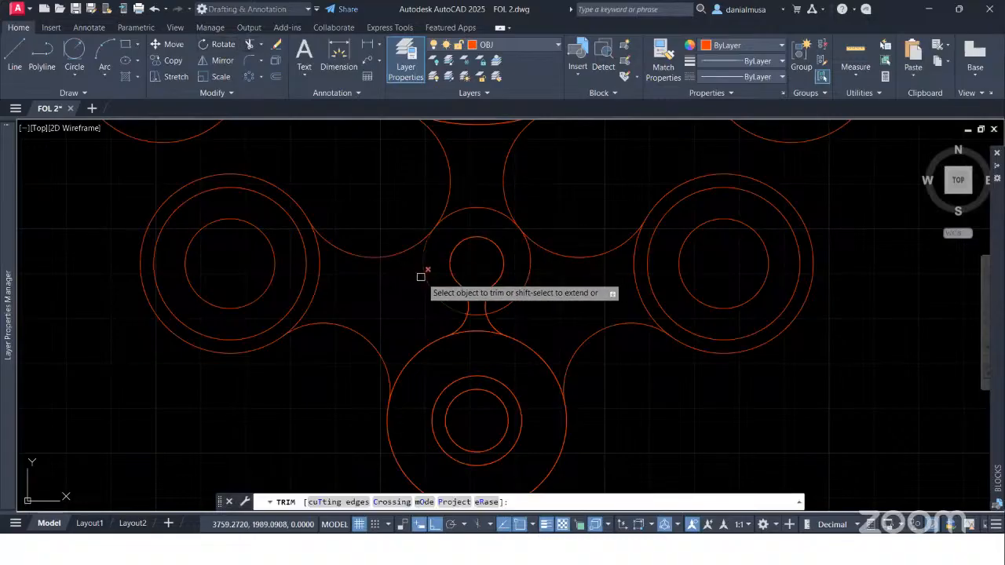
click(421, 276)
click(516, 303)
scroll(516, 278, down, 2)
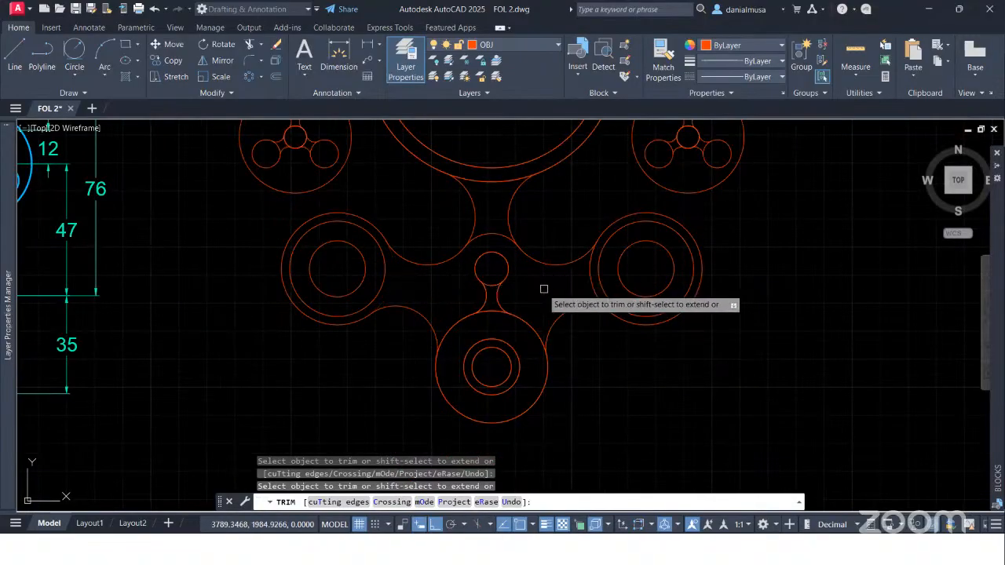
scroll(546, 287, down, 2)
mouse_move(324, 334)
middle_down()
mouse_move(432, 335)
mouse_move(510, 359)
middle_up()
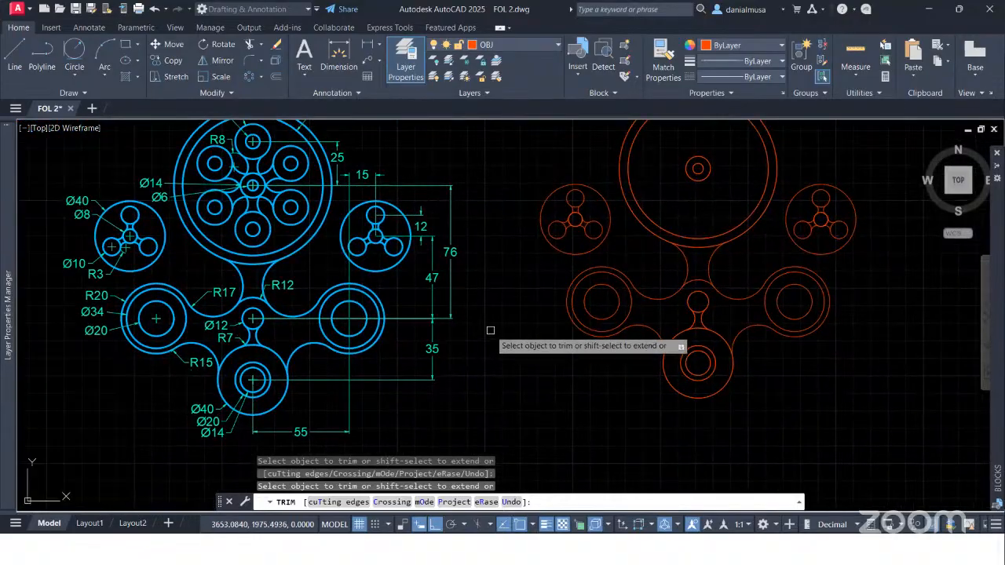
middle_drag(506, 274, 465, 359)
key(Escape)
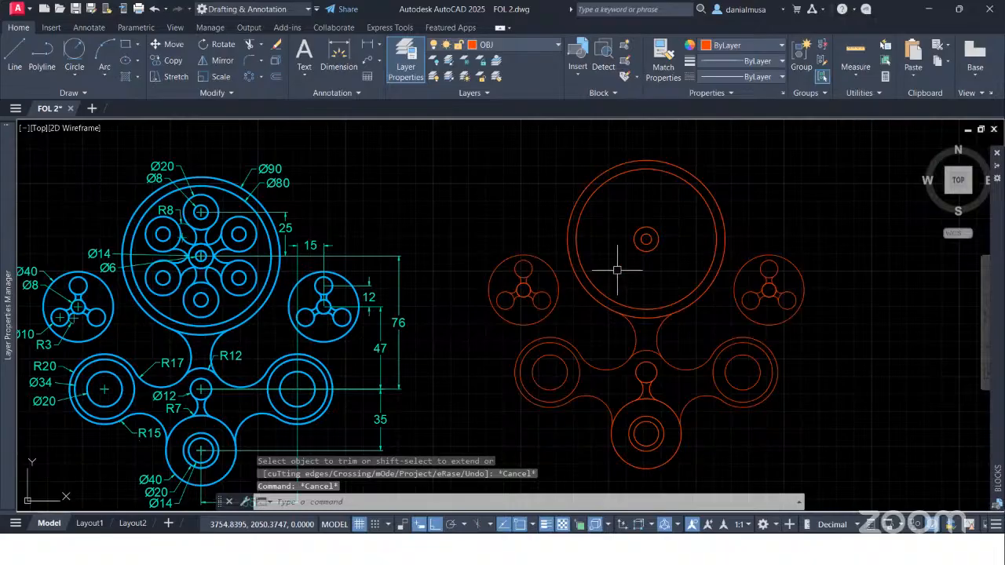
- Draw a vertical line 25 units long upward from the centre of the large orange circle
middle_drag(617, 270, 599, 293)
text(l)
key(Return)
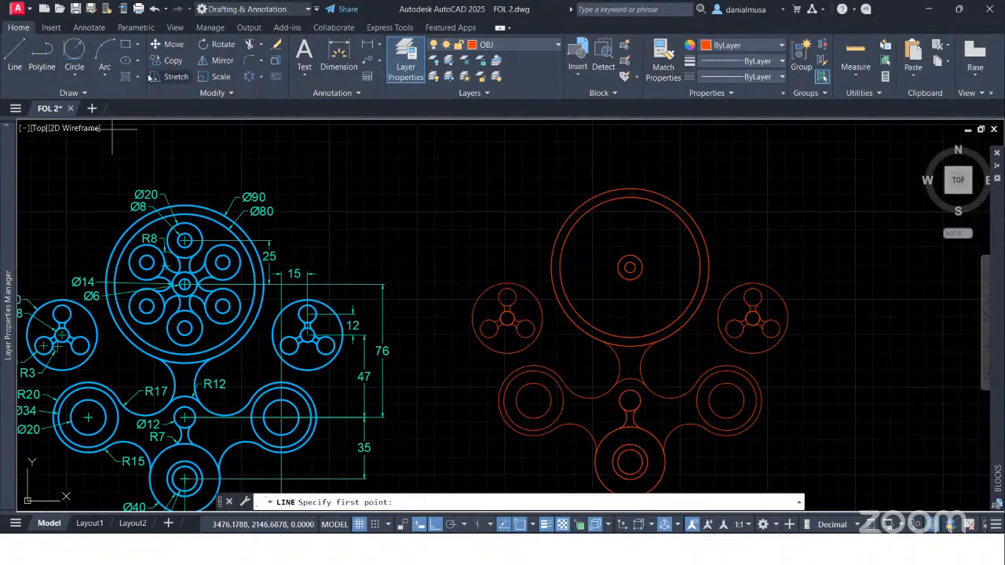
click(629, 267)
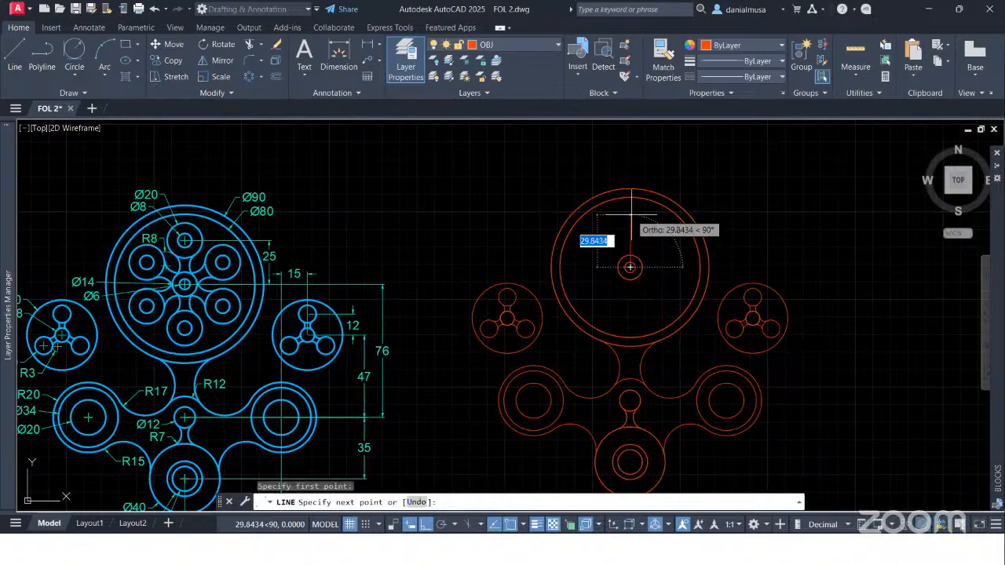
text(25)
key(Return)
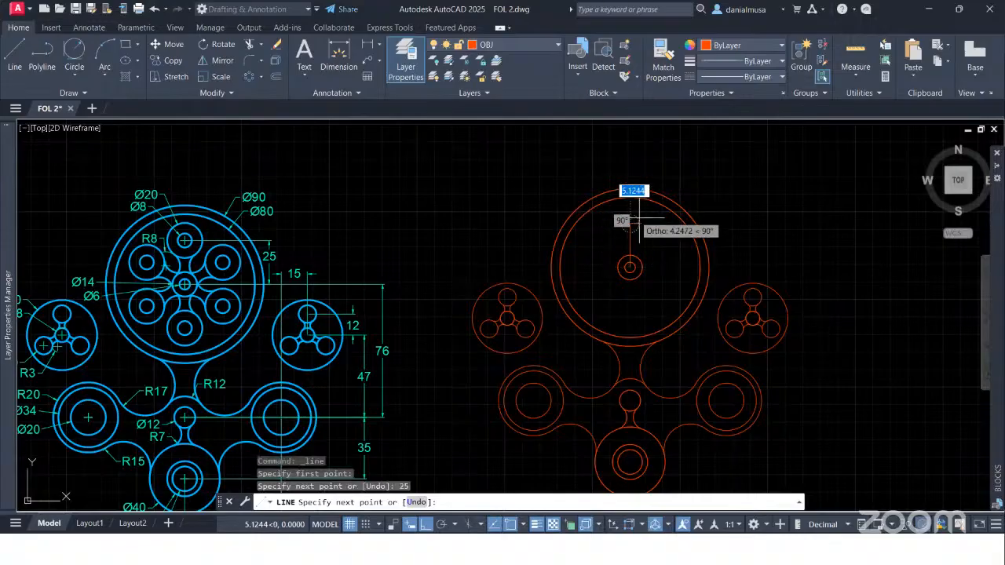
key(Escape)
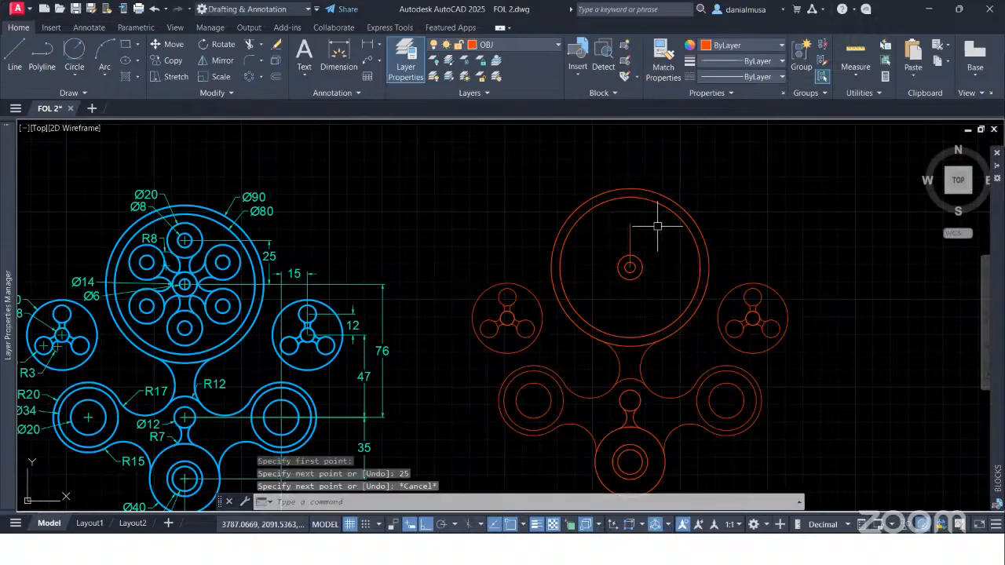
- Draw a circle of diameter 20 centred on the upper end of the vertical line inside the large orange circle
click(74, 74)
click(364, 215)
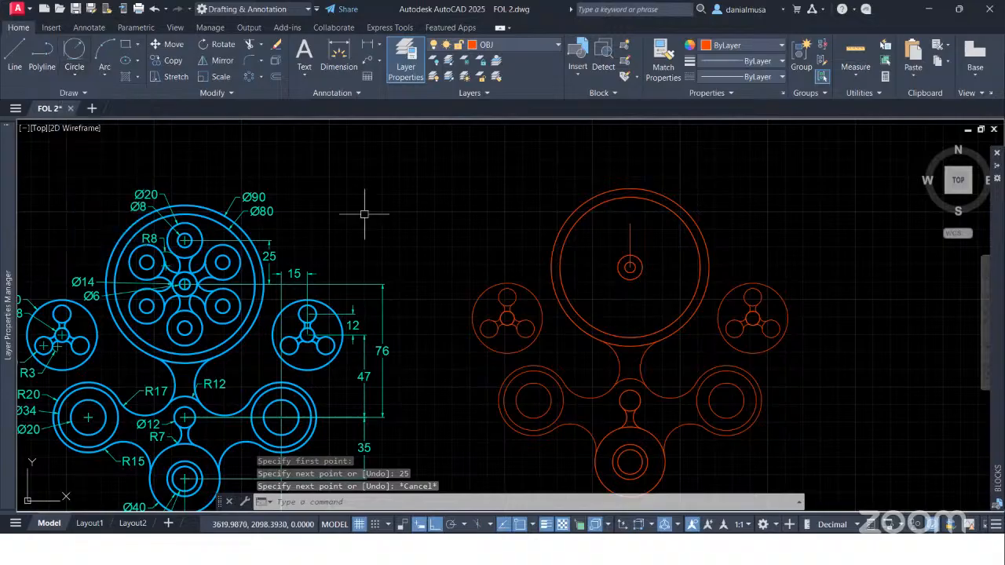
key(Escape)
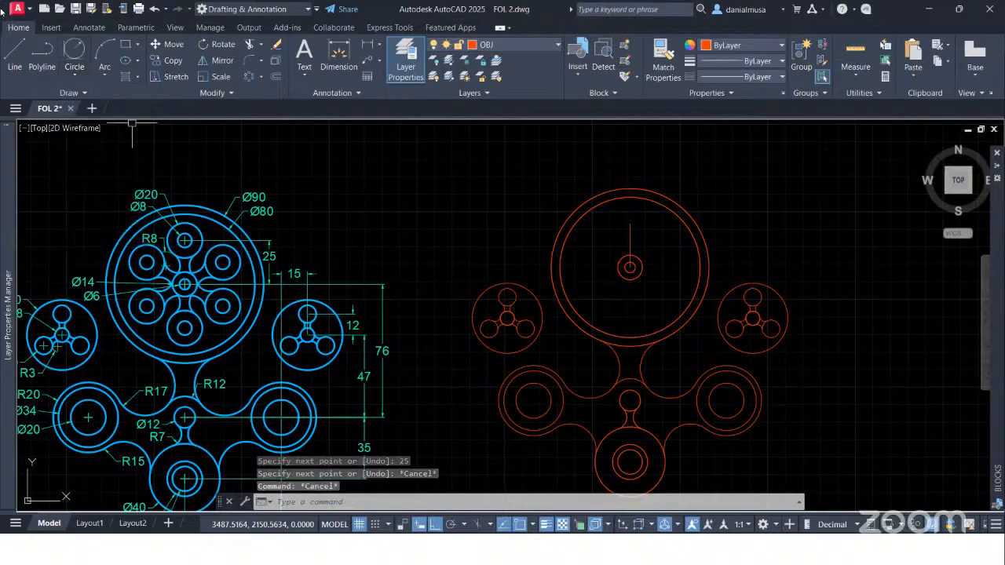
click(74, 75)
click(102, 123)
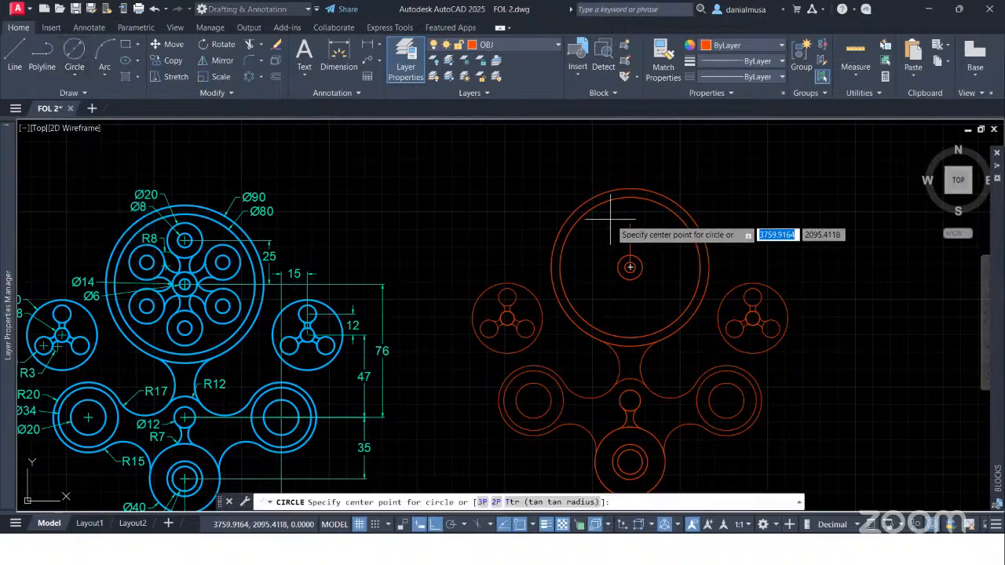
click(629, 223)
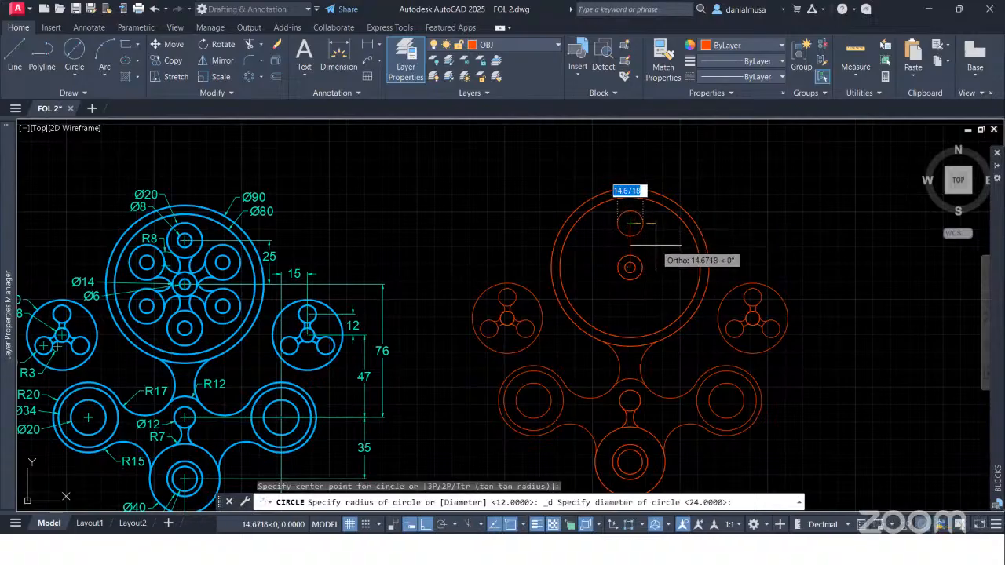
text(2)
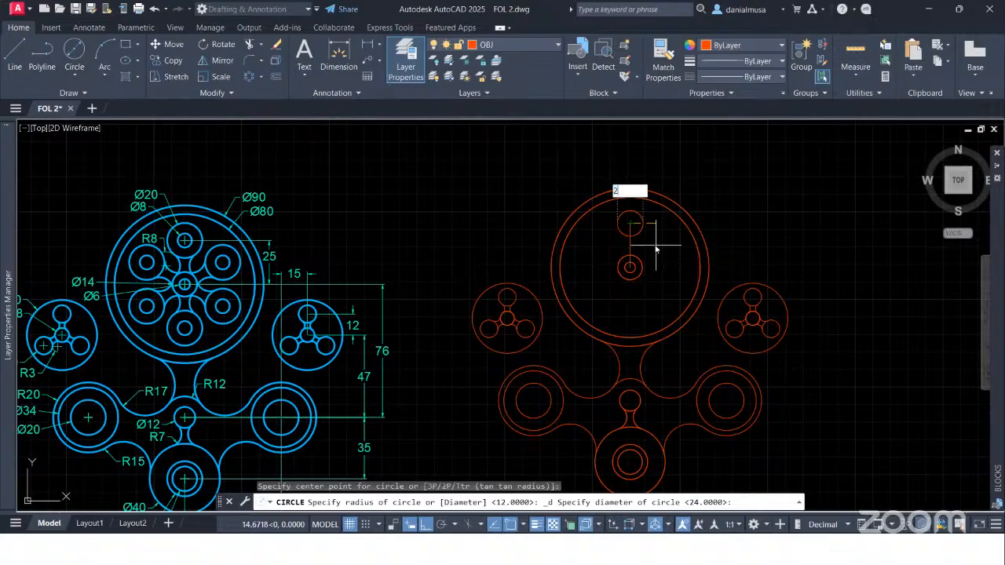
text(0)
key(Return)
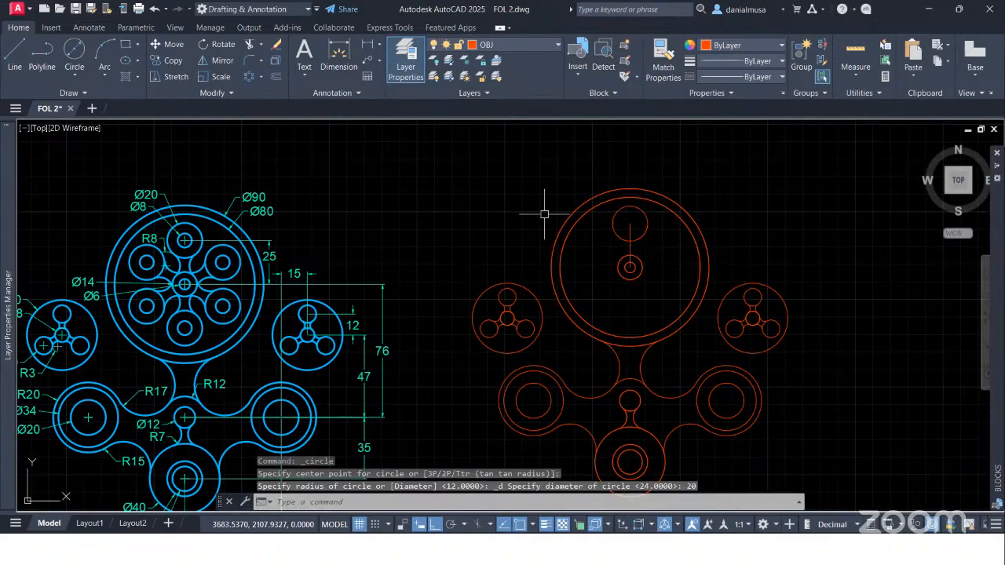
- Add a concentric circle of diameter 8 inside the diameter 20 circle at the line's upper end
key(Return)
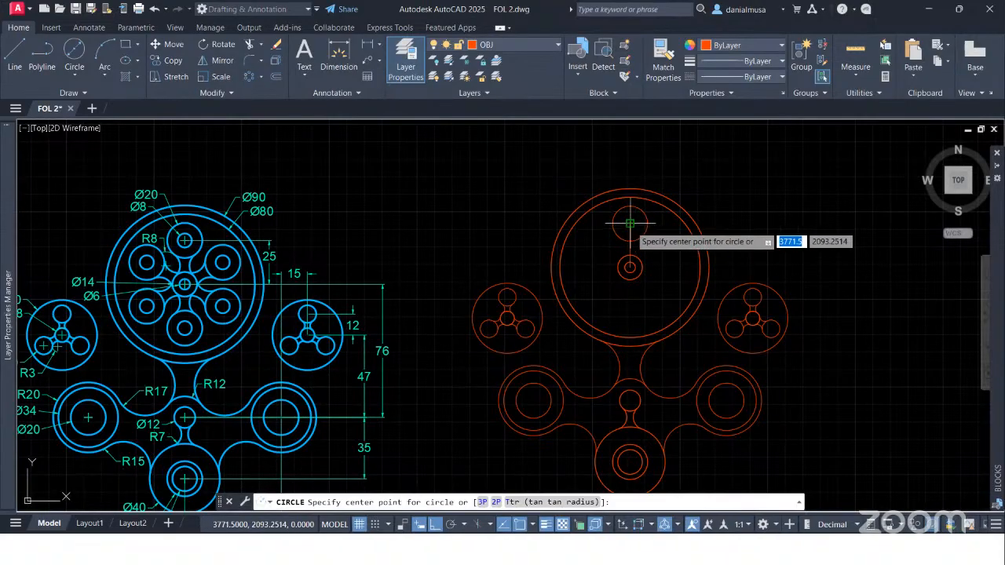
click(634, 233)
text(8)
key(Return)
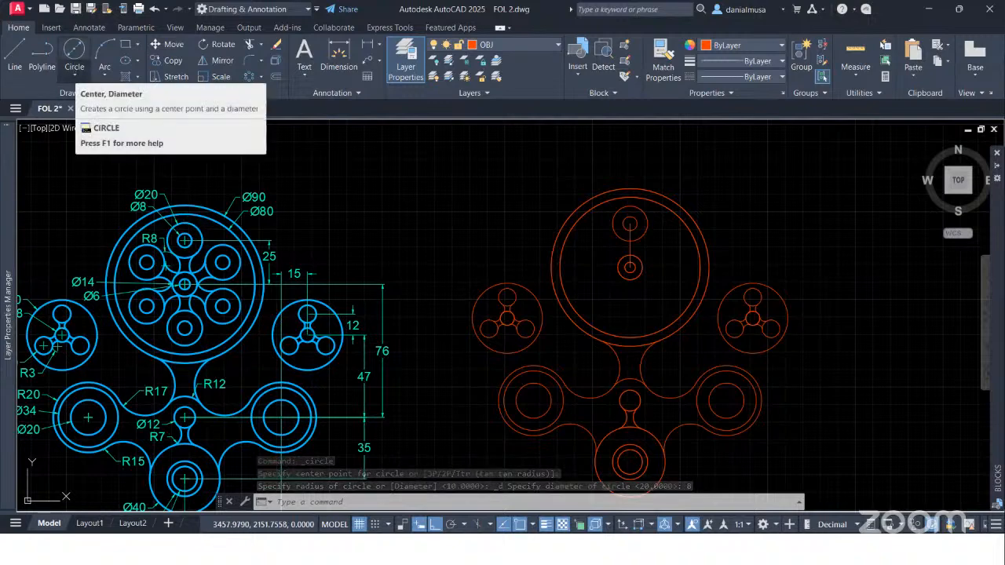
- Draw a radius 8 circle tangent to the diameter 20 circle and the central diameter 14 circle, on their left side
click(81, 78)
click(110, 206)
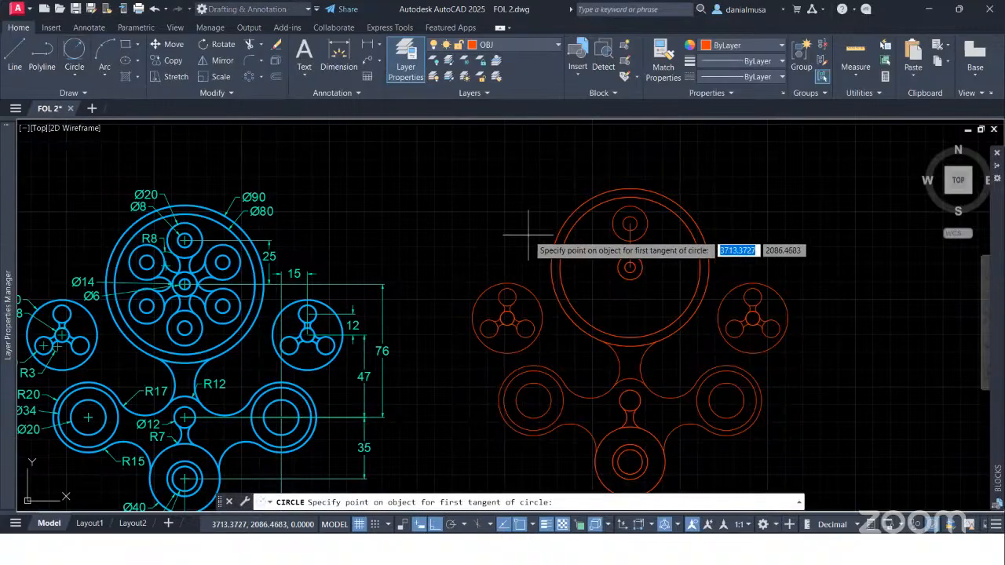
click(619, 241)
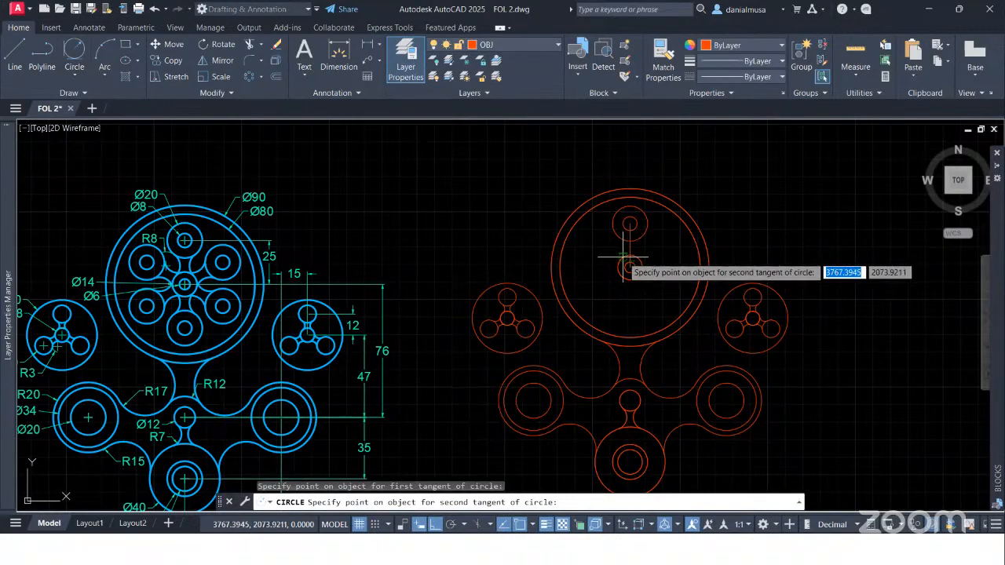
click(606, 259)
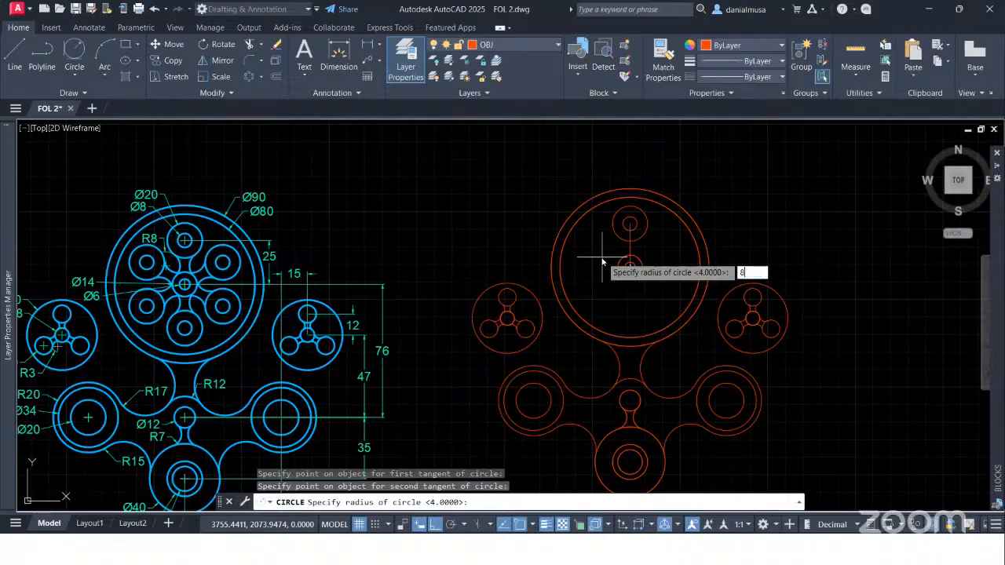
text(8)
key(Return)
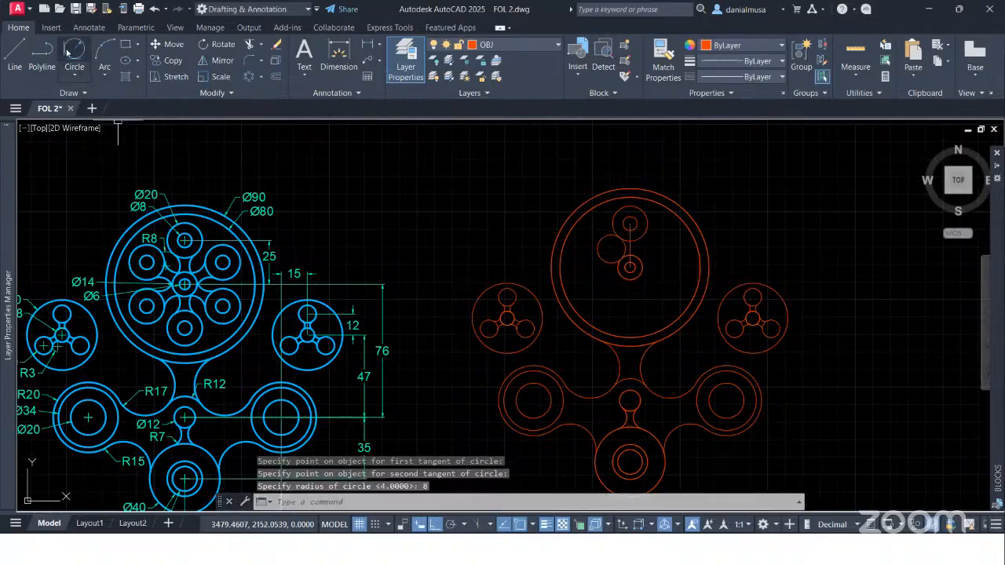
- Draw a matching radius 8 circle tangent to the same two circles on the right side of the vertical line
click(74, 51)
click(628, 318)
click(626, 263)
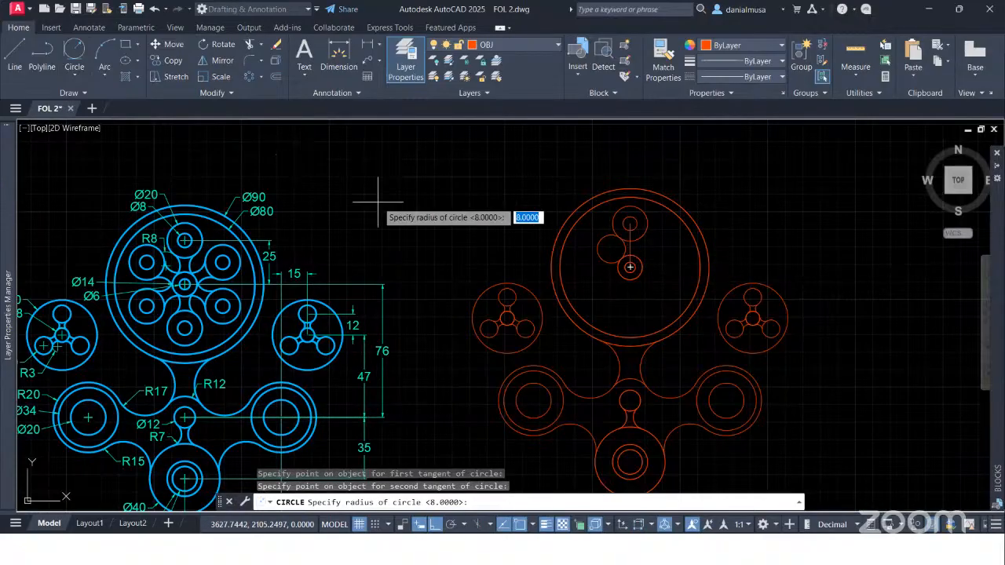
key(Return)
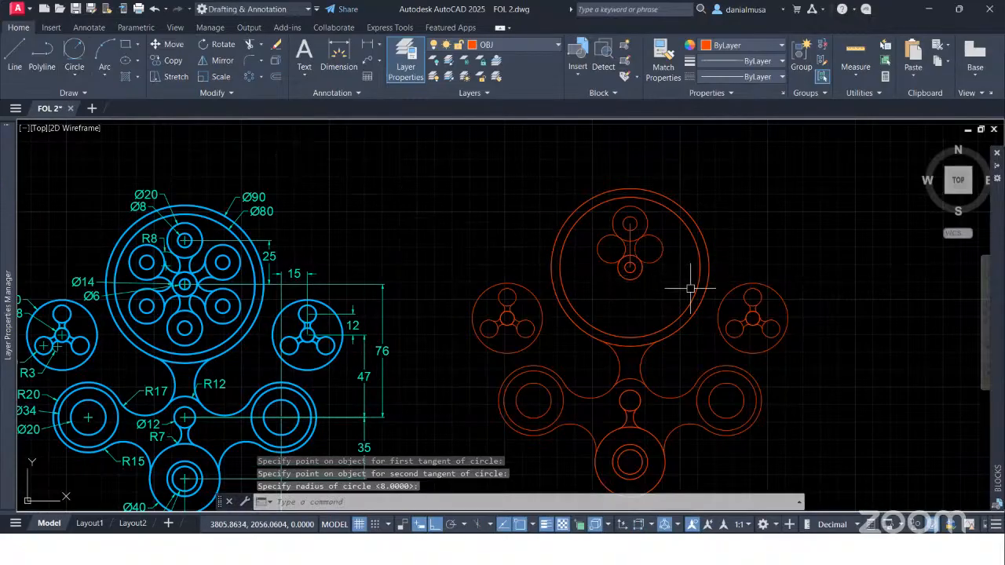
- Trim both radius 8 circles to the neck arcs between the two tangent circles, and erase the vertical construction line
scroll(690, 289, up, 2)
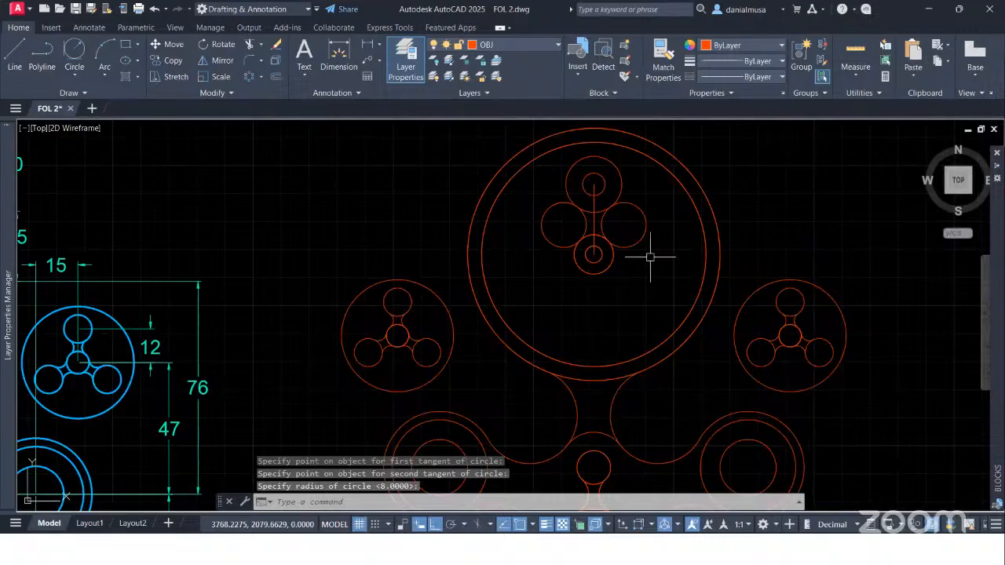
click(249, 45)
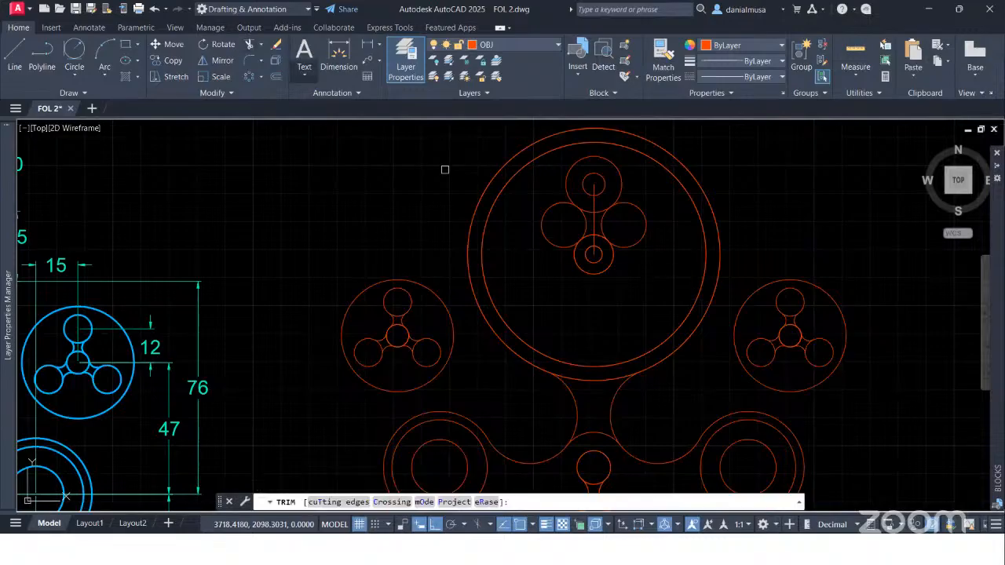
click(543, 225)
click(628, 245)
key(Escape)
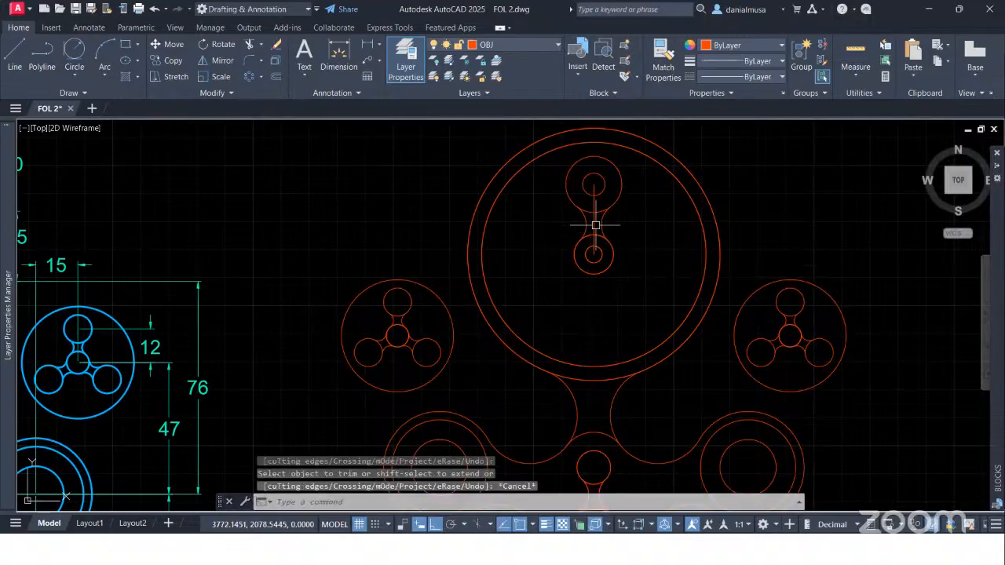
click(593, 224)
key(Delete)
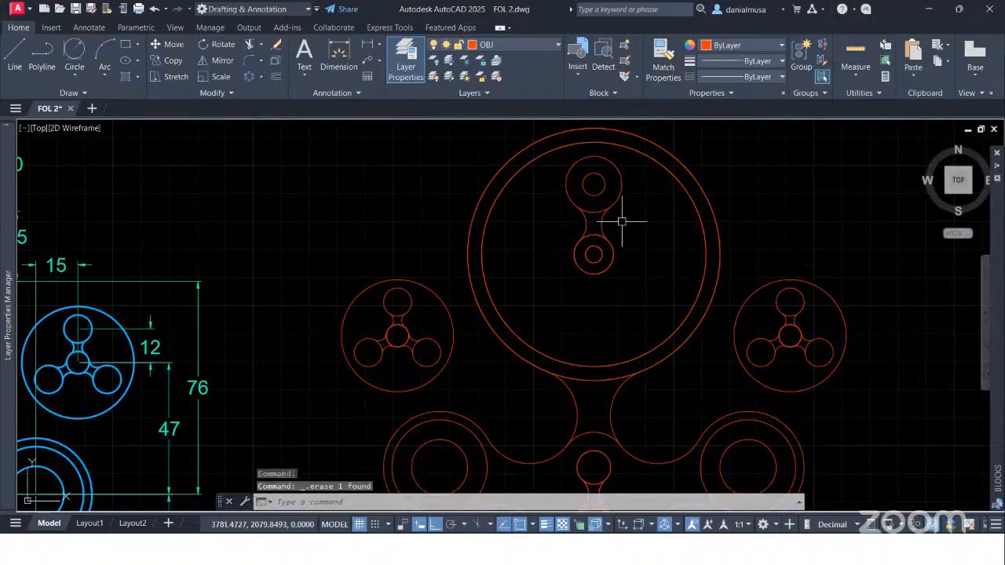
- Polar array the upper circles, neck arcs and central circles as 6 items over 360° around the large orange circle's centre
scroll(619, 218, down, 3)
mouse_move(634, 217)
middle_down()
mouse_move(668, 227)
mouse_move(709, 275)
middle_up()
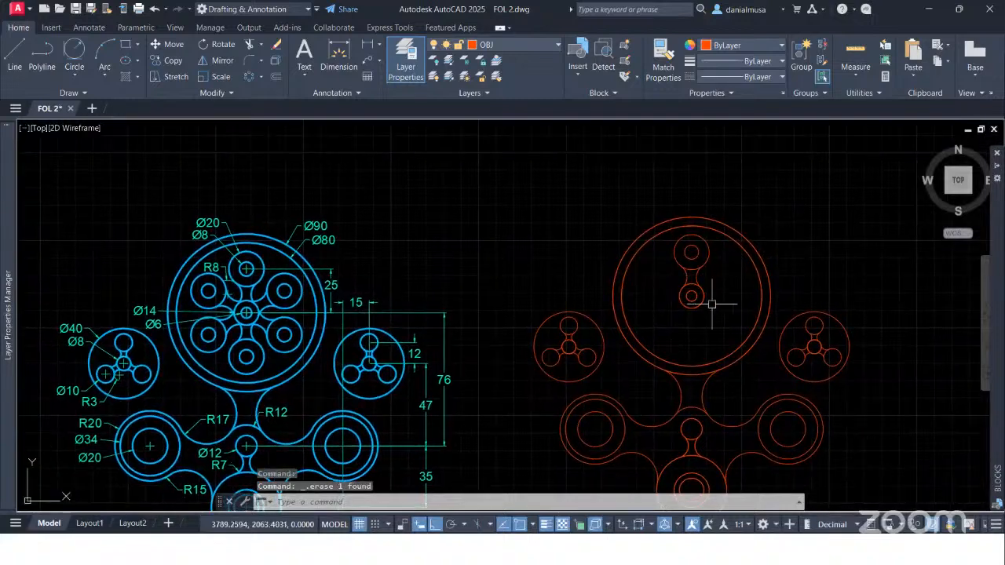
mouse_move(740, 288)
mouse_down()
mouse_move(695, 306)
mouse_move(673, 286)
mouse_move(676, 239)
mouse_move(683, 224)
mouse_move(701, 219)
mouse_move(699, 229)
mouse_up()
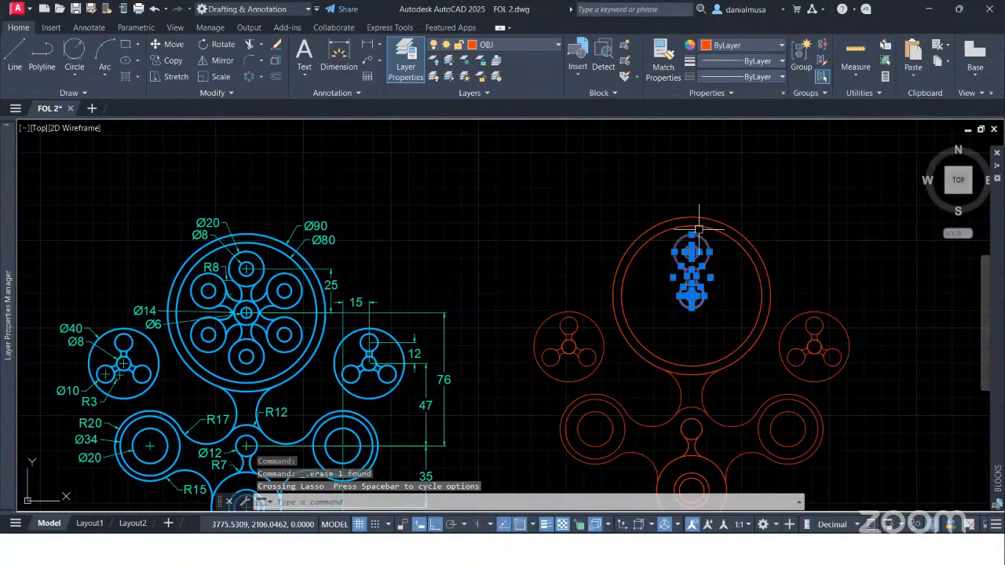
click(261, 79)
click(281, 150)
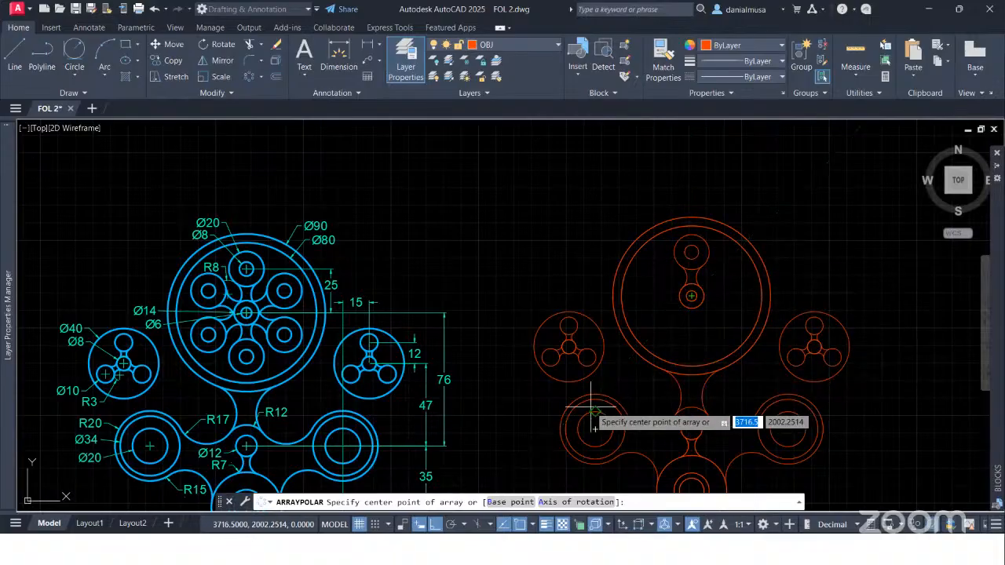
click(691, 296)
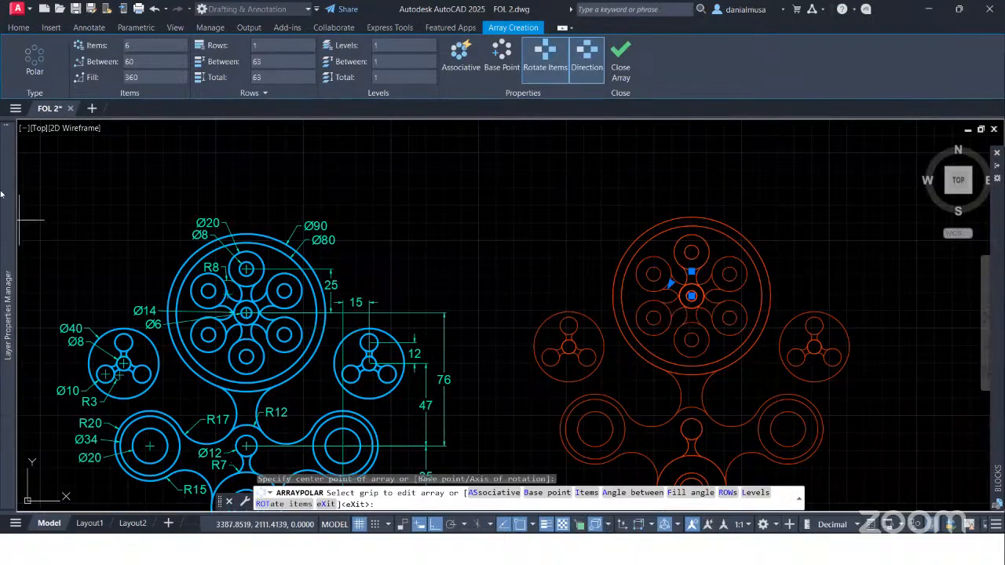
mouse_move(5, 175)
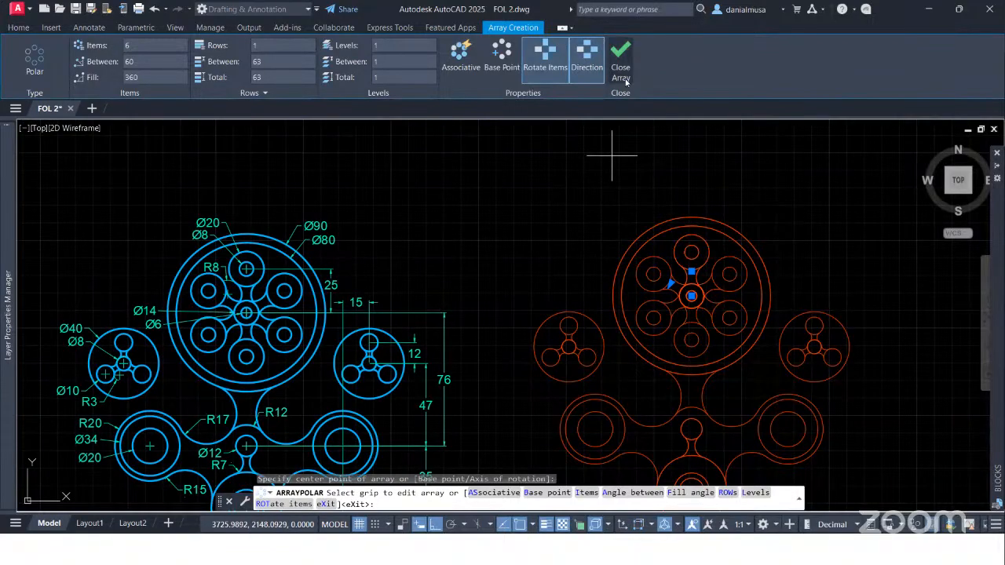
click(625, 81)
- Run Overkill on the entire orange figure to remove its duplicate objects
scroll(762, 347, down, 2)
middle_drag(762, 347, 696, 278)
scroll(739, 354, down, 2)
scroll(738, 354, up, 2)
middle_drag(739, 354, 709, 377)
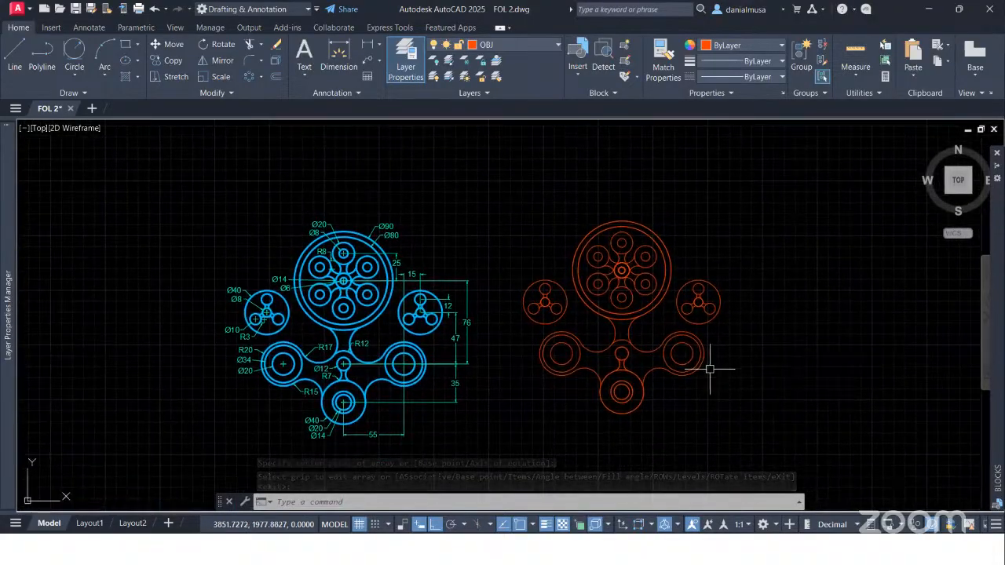
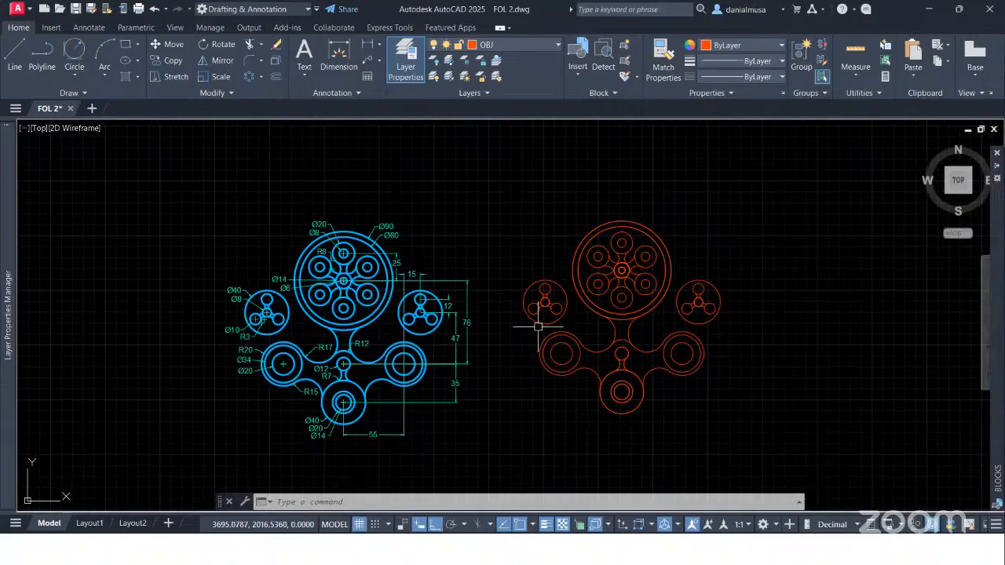
click(486, 183)
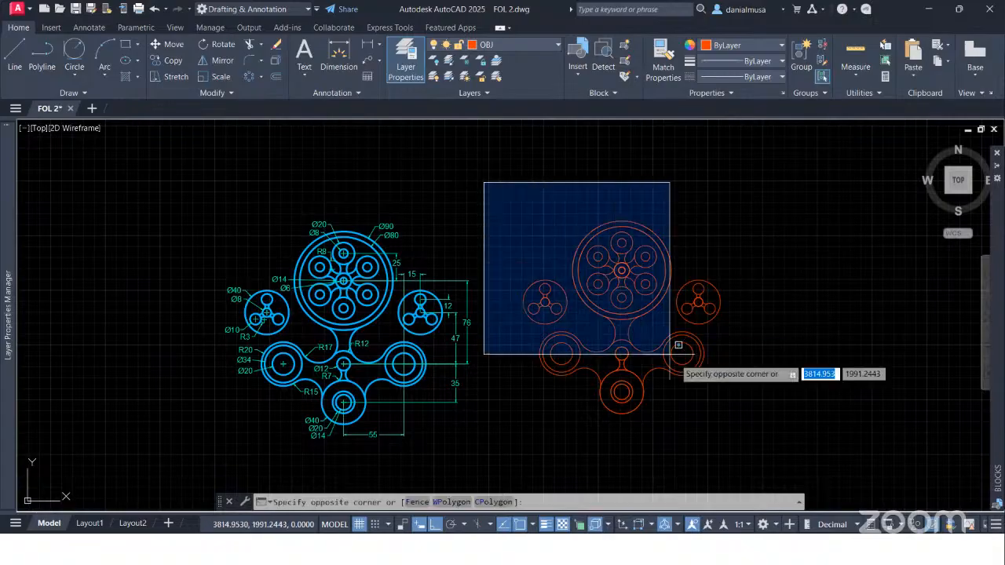
click(794, 460)
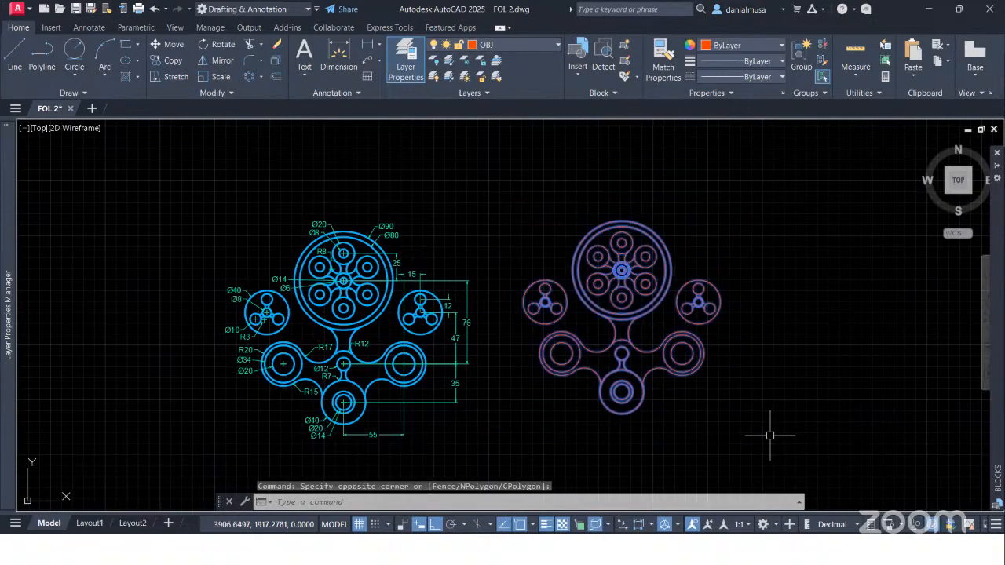
text(er)
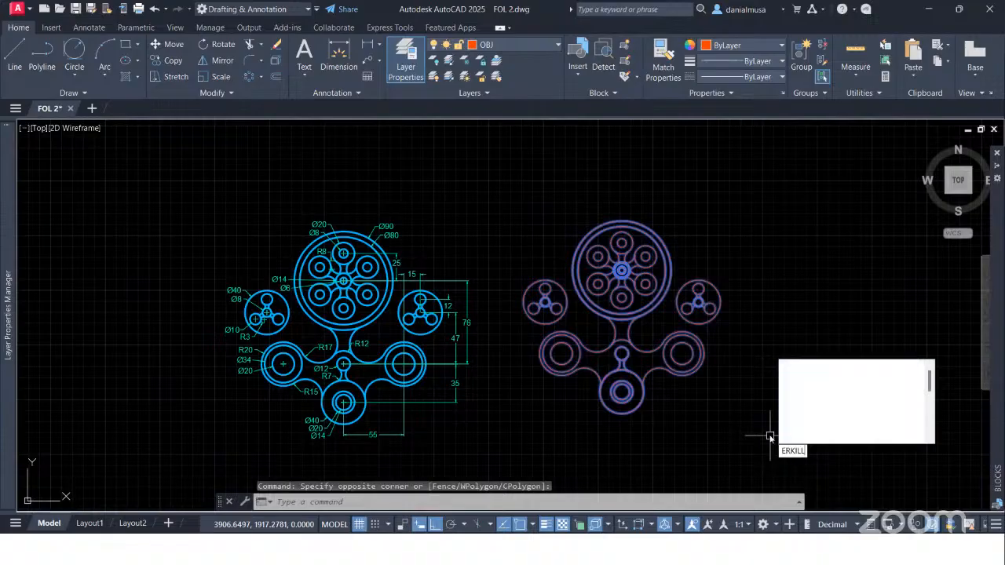
key(Return)
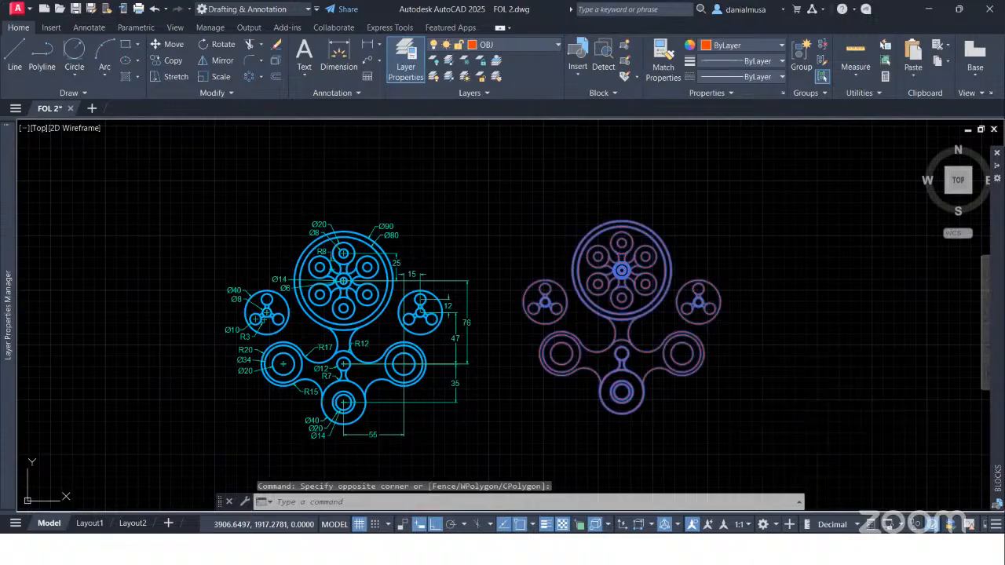
click(493, 386)
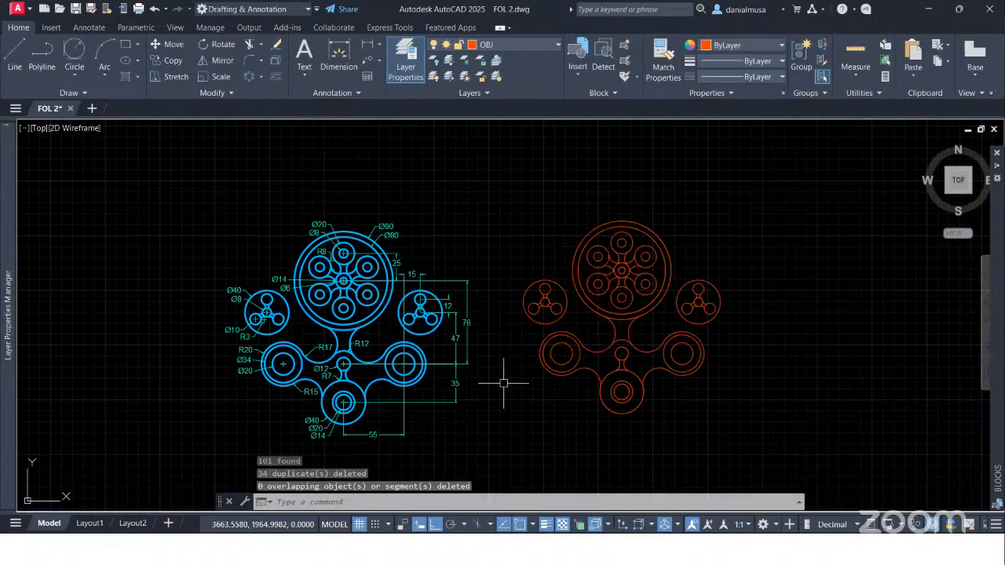
scroll(649, 306, up, 4)
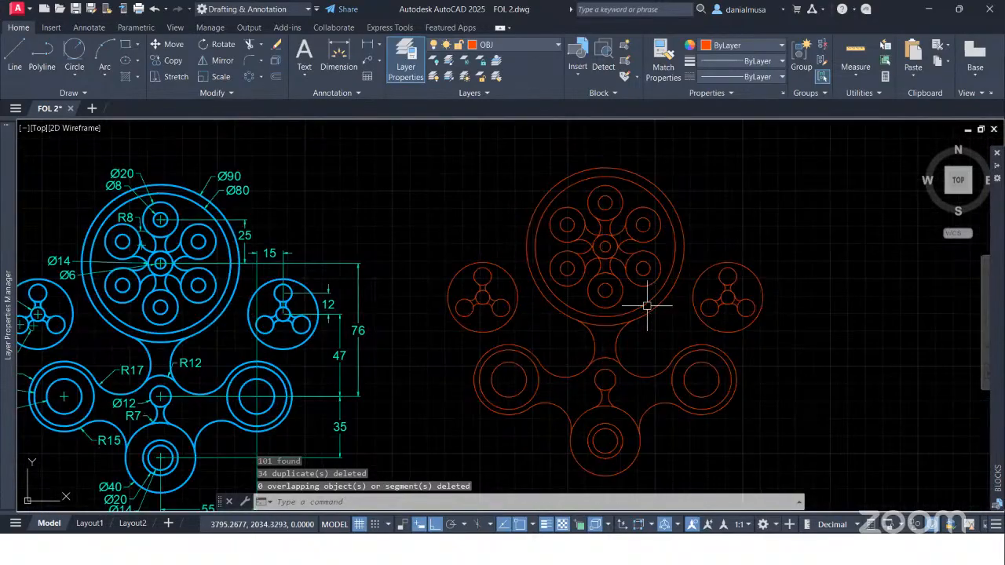
scroll(648, 307, down, 4)
middle_drag(655, 318, 688, 287)
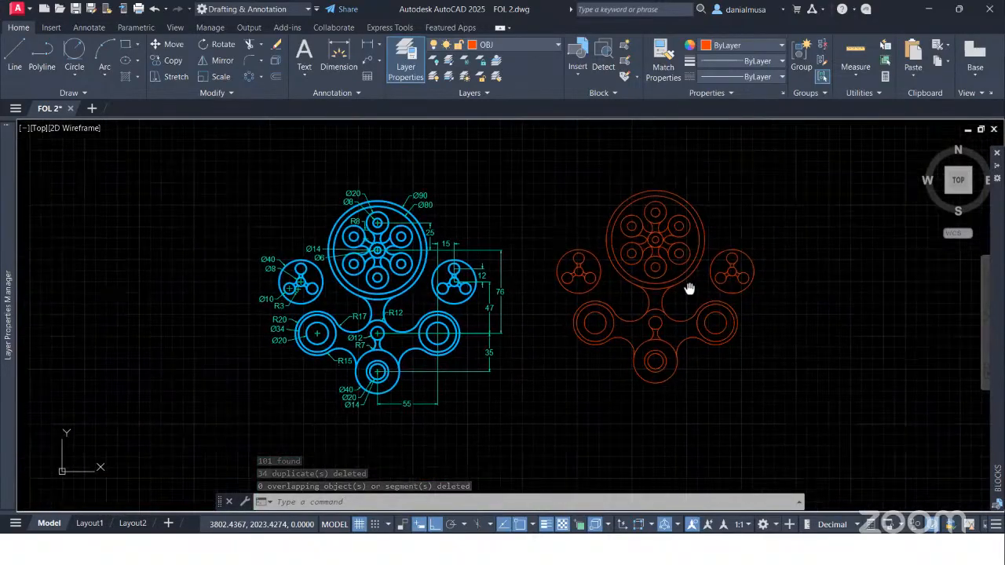
mouse_move(711, 384)
middle_down()
mouse_move(641, 417)
mouse_move(650, 400)
middle_up()
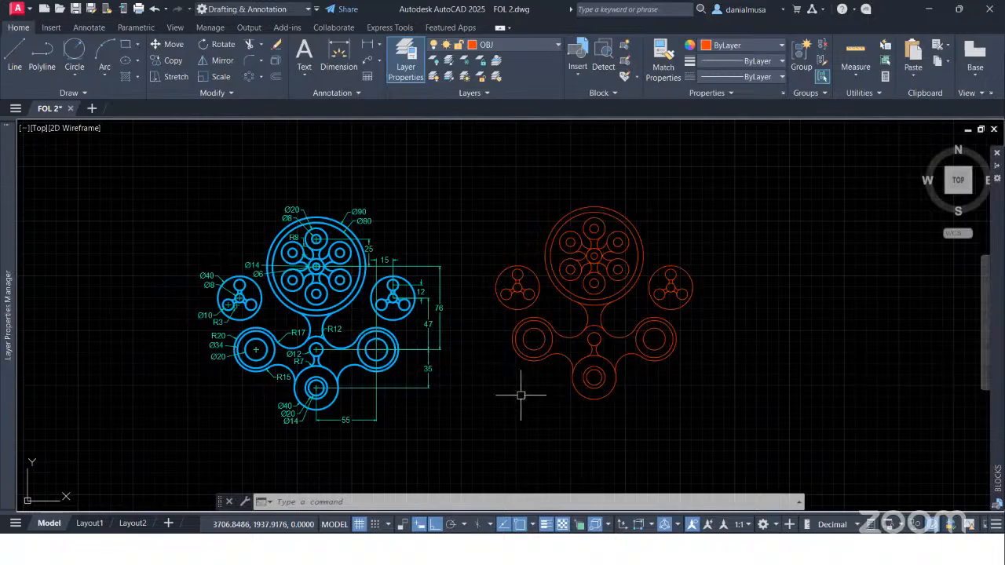
mouse_move(521, 414)
middle_down()
mouse_move(592, 411)
mouse_move(542, 424)
middle_up()
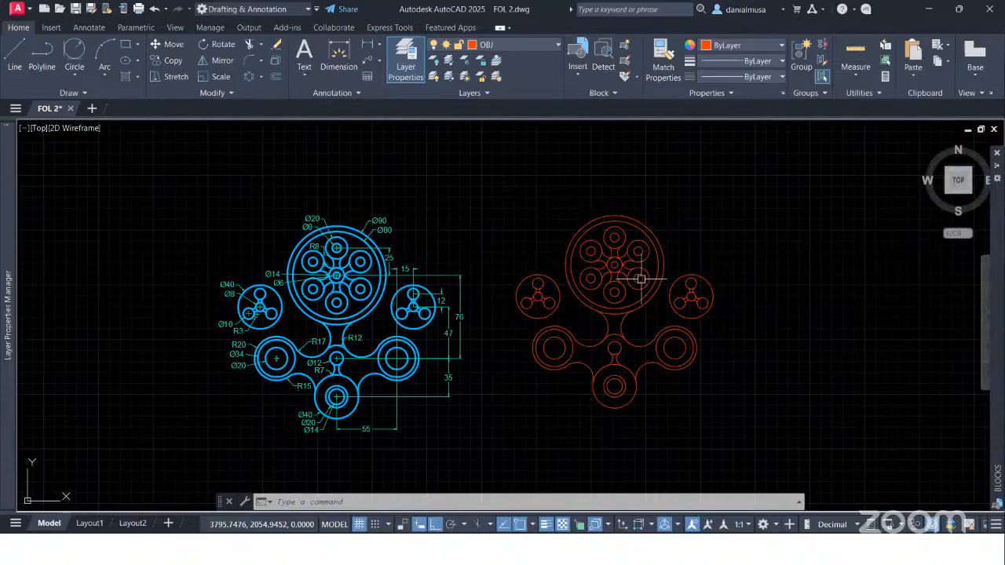
- Create a polar array of the entire orange figure around the centre of its lowest concentric circles
click(501, 193)
click(772, 437)
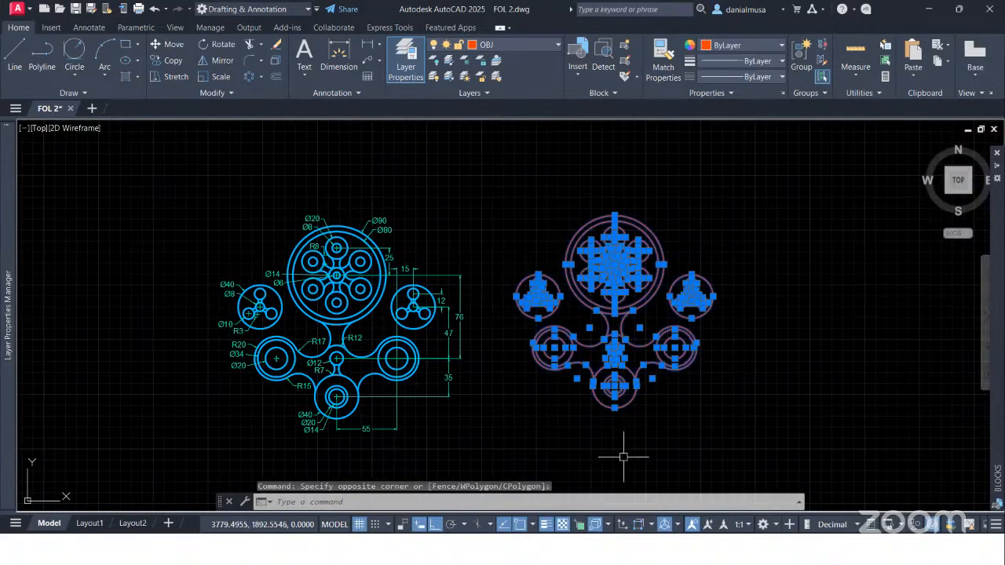
middle_drag(712, 445, 697, 405)
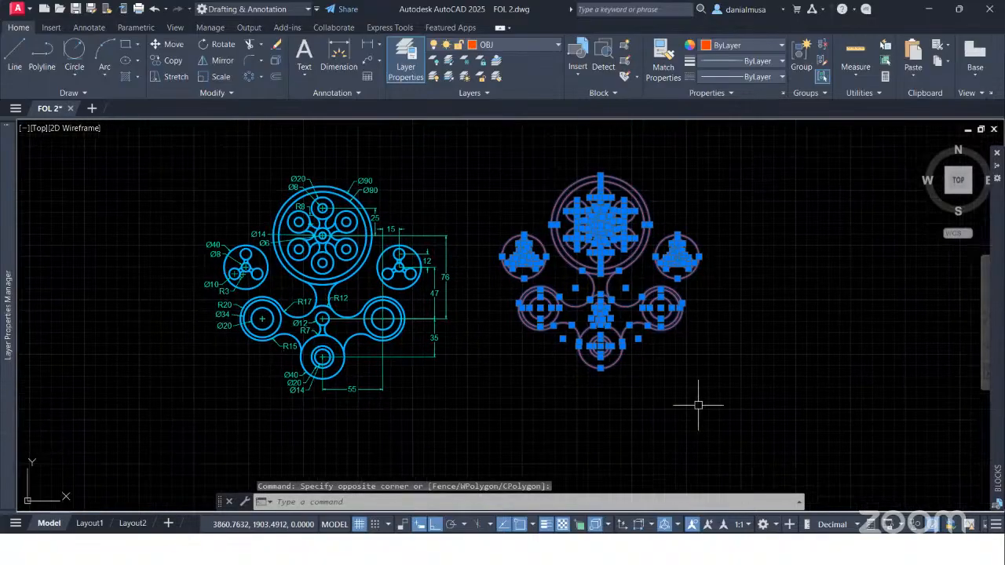
click(250, 76)
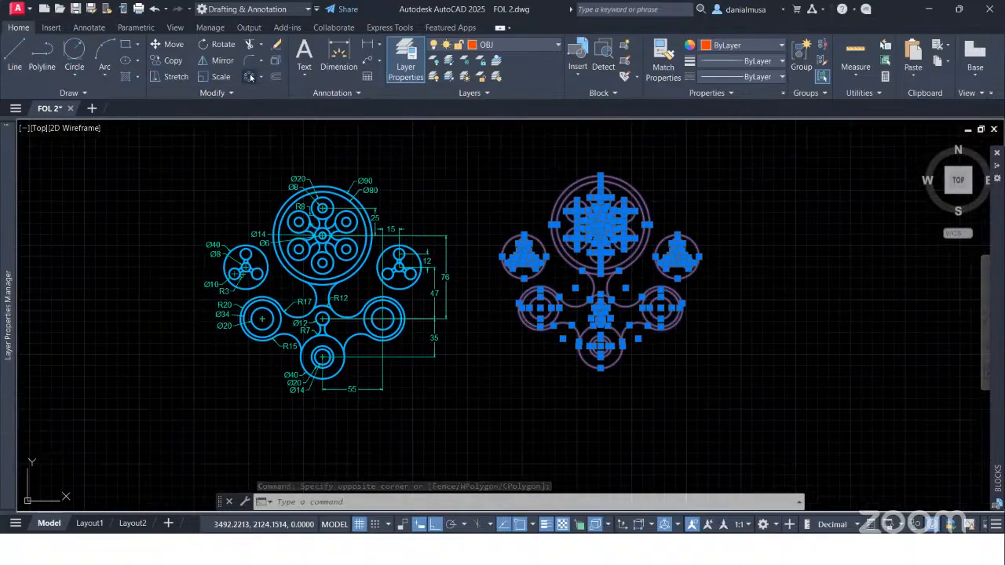
click(600, 346)
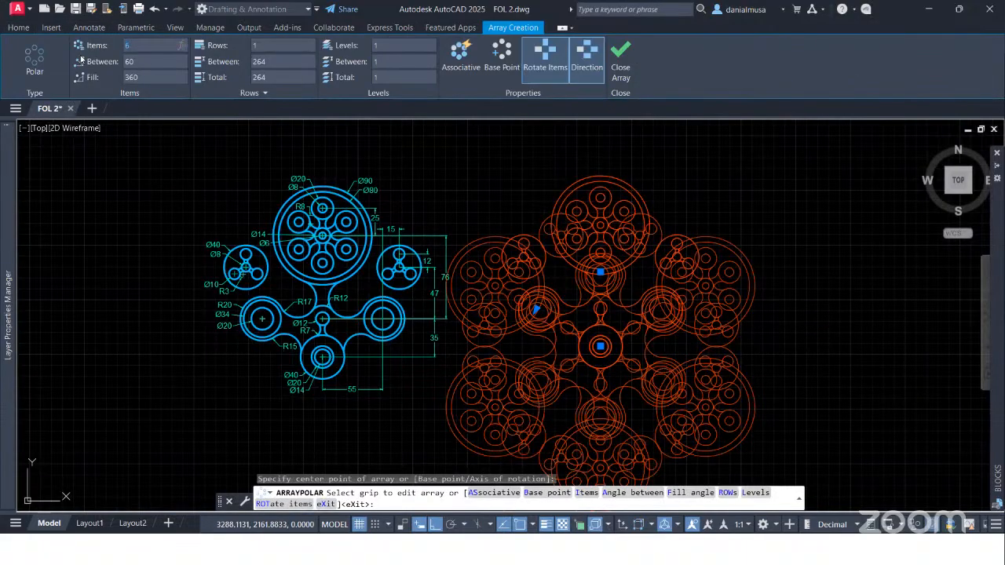
- Try 5 and 3 items for the figure's polar array, set the count to 2 and finish the array
key(Return)
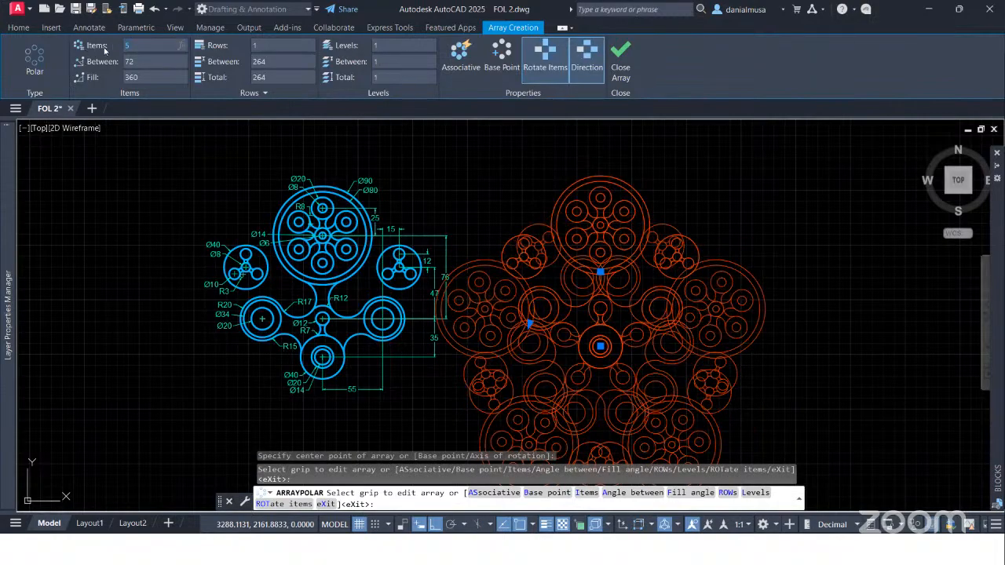
key(Return)
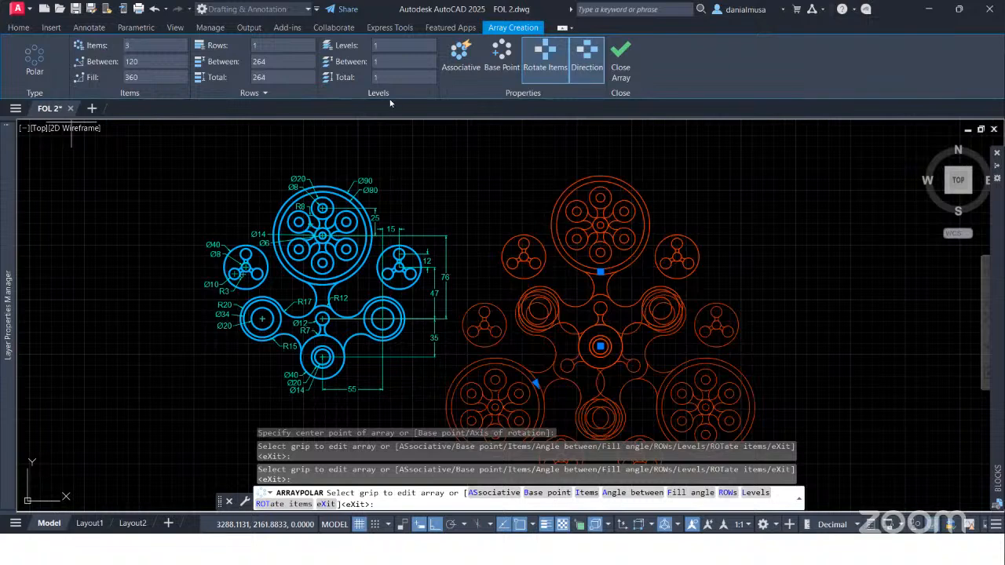
middle_drag(149, 174, 136, 123)
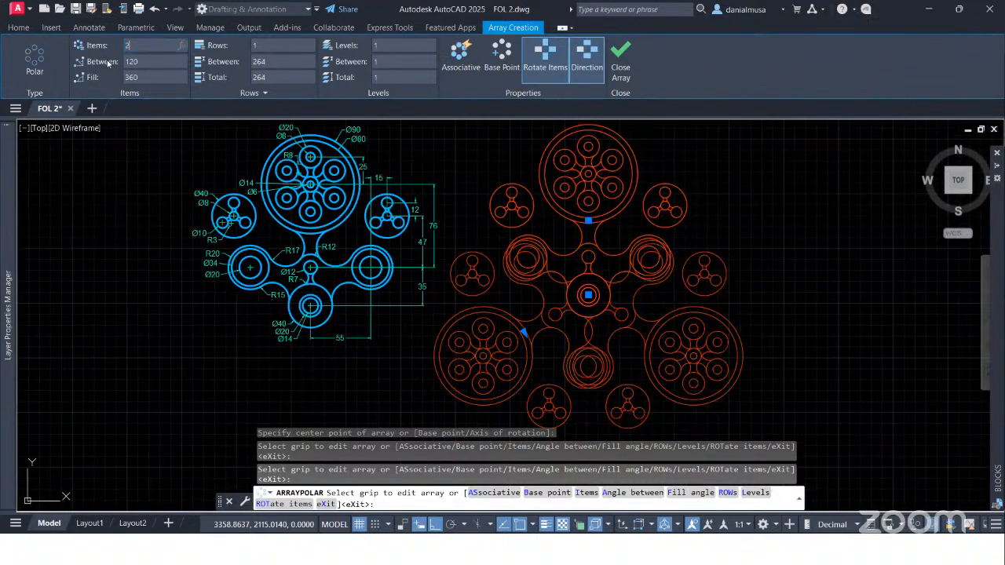
key(Return)
scroll(696, 283, down, 4)
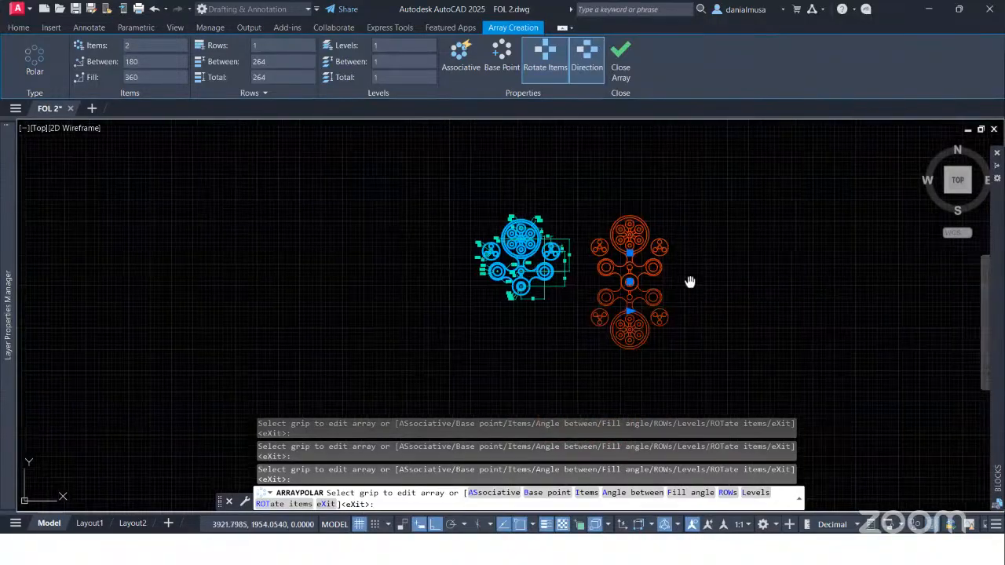
middle_drag(696, 283, 636, 271)
key(Escape)
scroll(636, 270, up, 2)
scroll(636, 271, down, 2)
mouse_move(637, 269)
middle_down()
mouse_move(706, 291)
mouse_move(684, 316)
mouse_move(698, 317)
middle_up()
scroll(707, 291, up, 2)
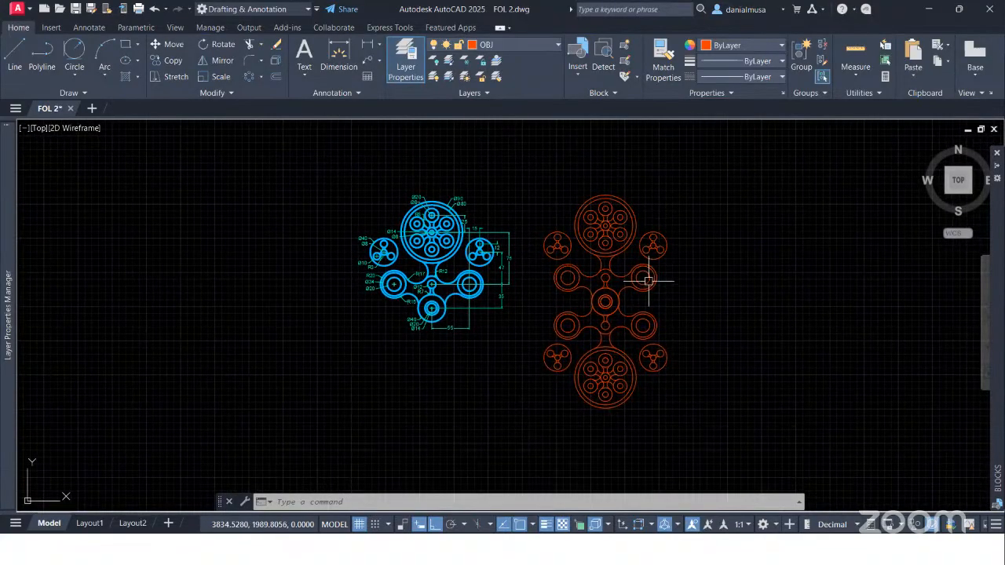
- Create a new layer from the OBJ layer's settings and make it the current layer
scroll(680, 262, up, 3)
middle_drag(714, 340, 722, 357)
scroll(688, 309, up, 1)
scroll(688, 309, down, 3)
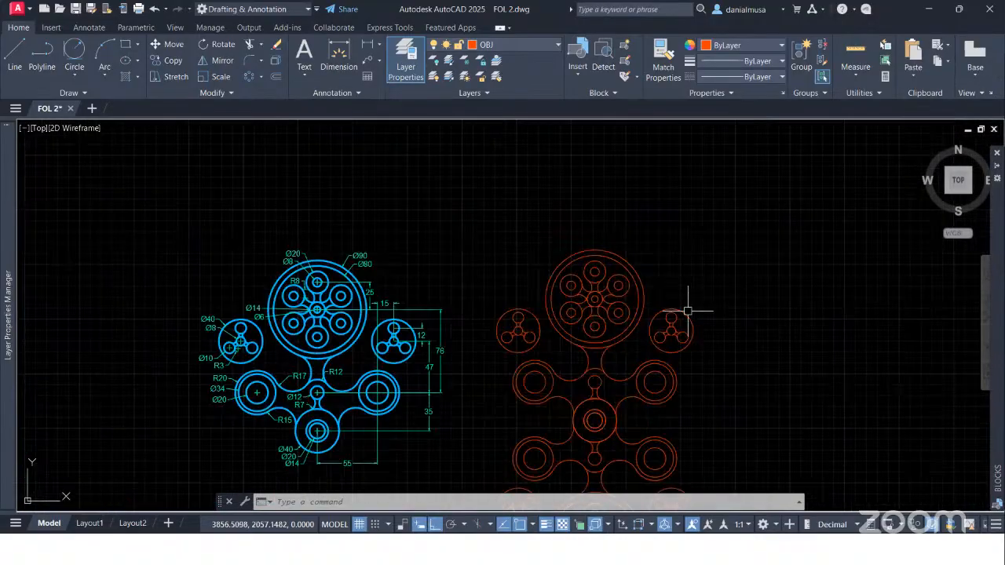
click(409, 67)
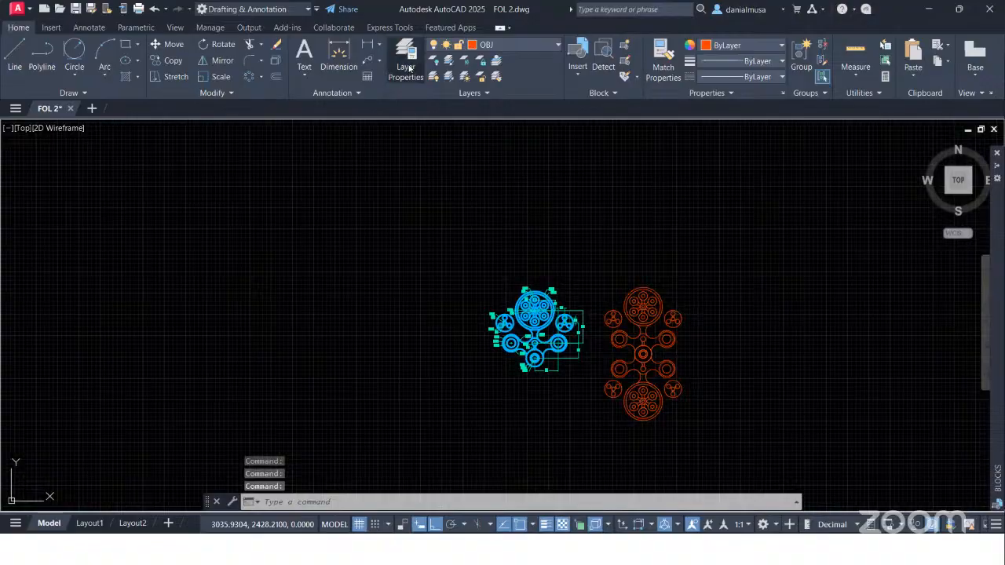
click(408, 67)
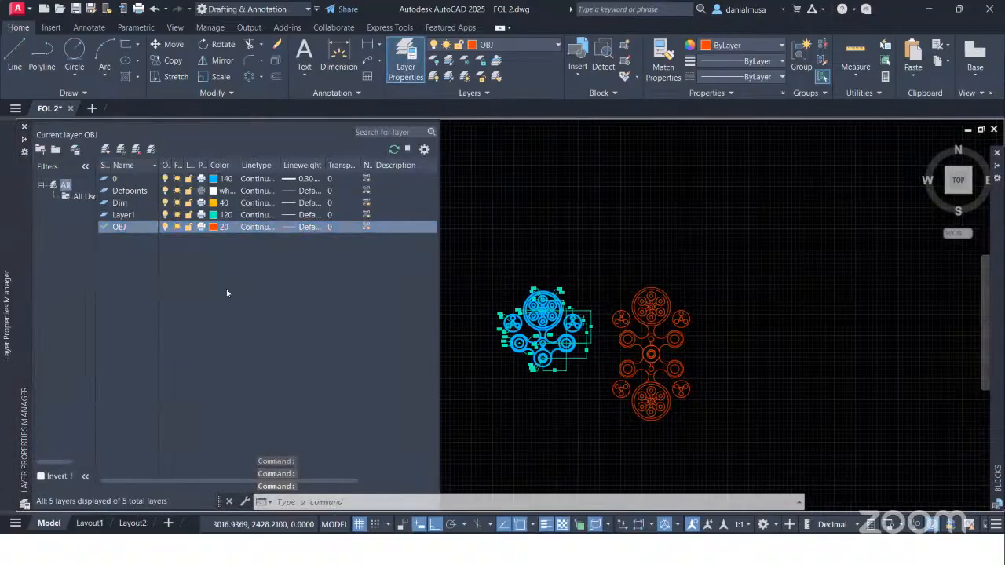
right_click(227, 293)
click(225, 273)
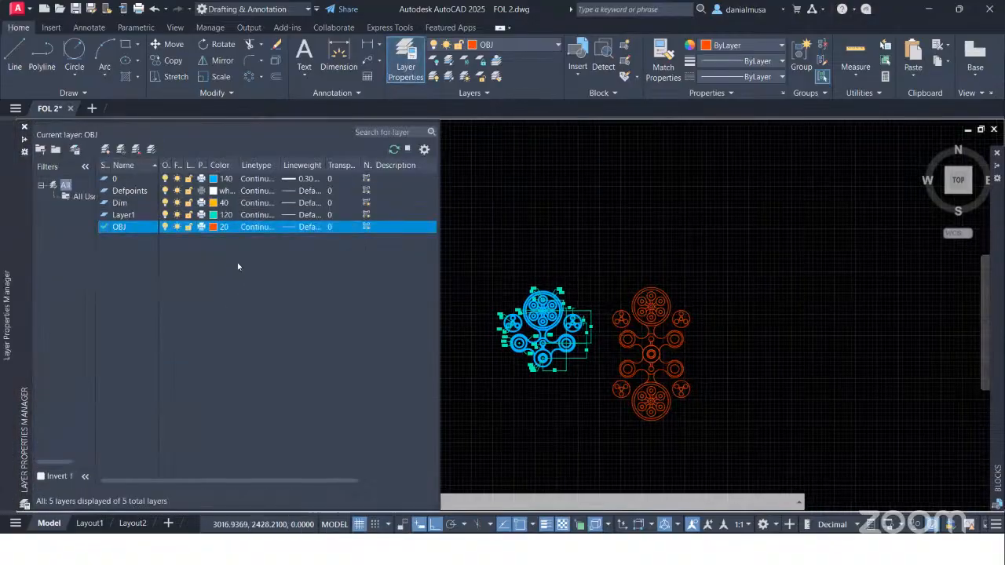
click(293, 227)
scroll(502, 267, down, 6)
click(509, 362)
right_click(248, 323)
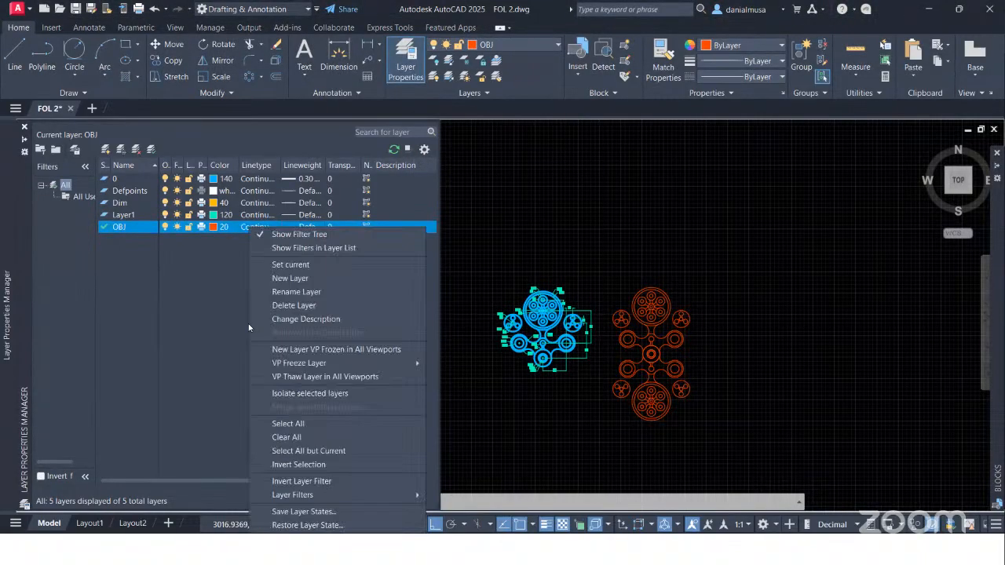
click(296, 278)
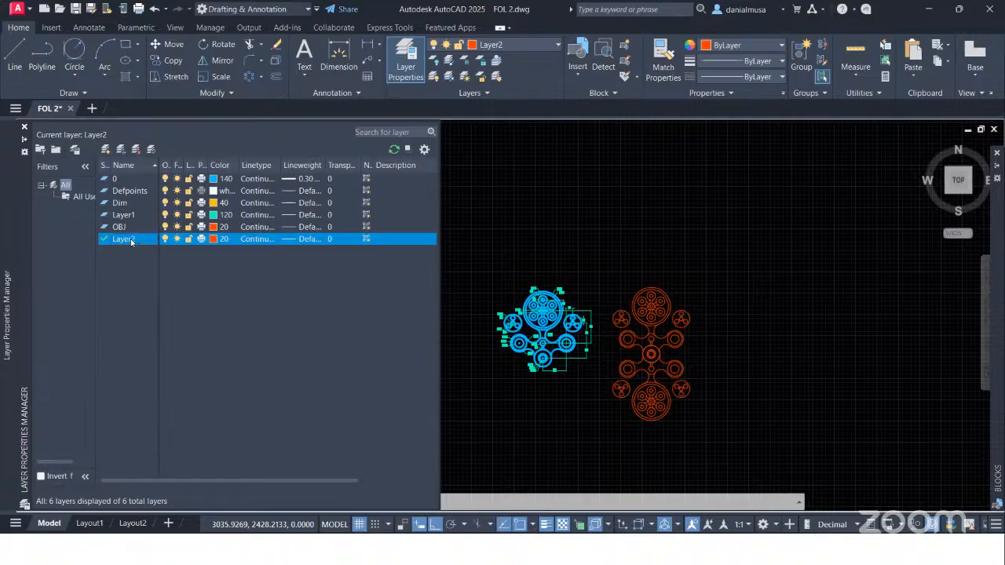
- Rename the new layer as TIC and set its lineweight to 0.30 mm
right_click(131, 242)
click(174, 285)
text(TIC)
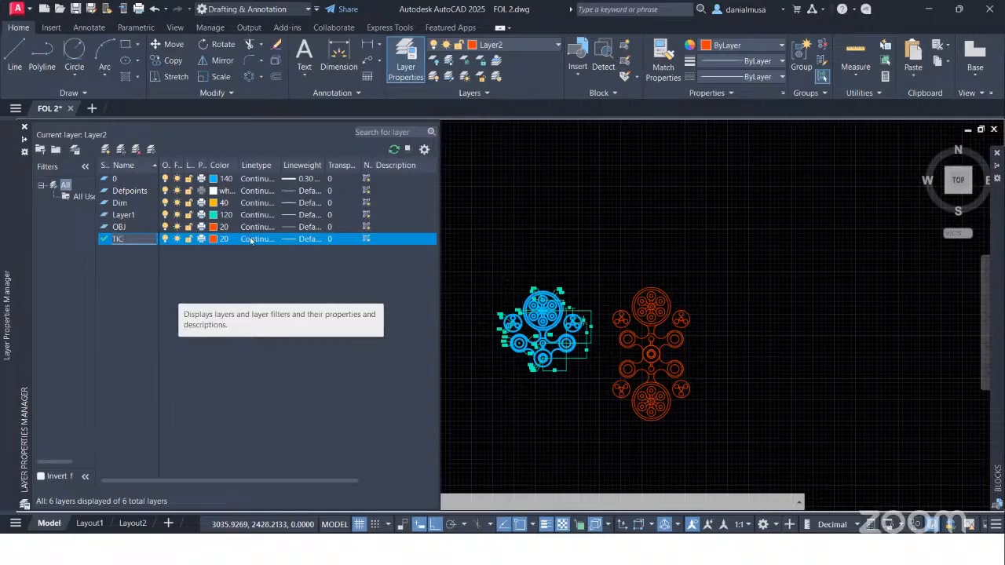
click(286, 241)
scroll(463, 247, down, 5)
scroll(463, 247, up, 3)
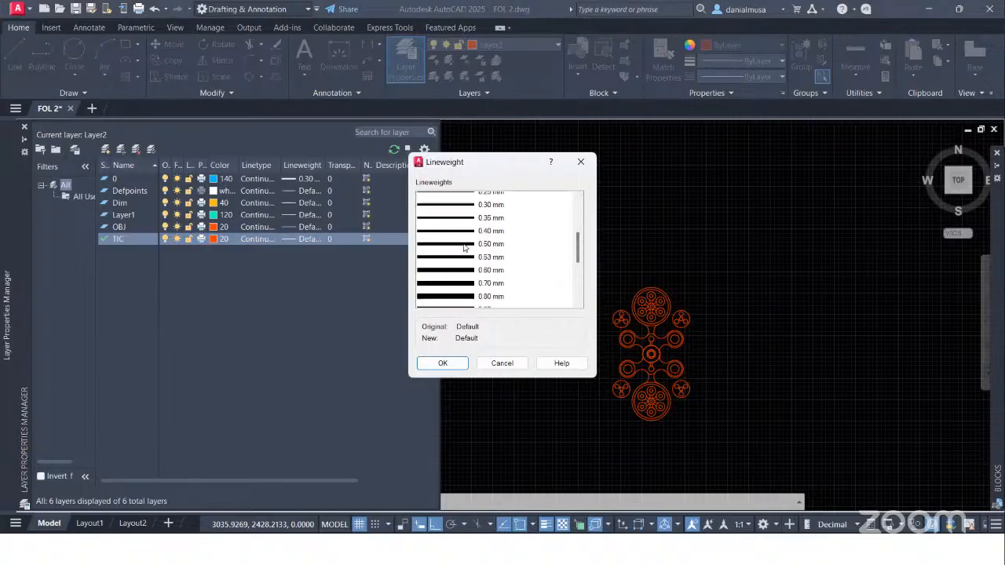
click(444, 212)
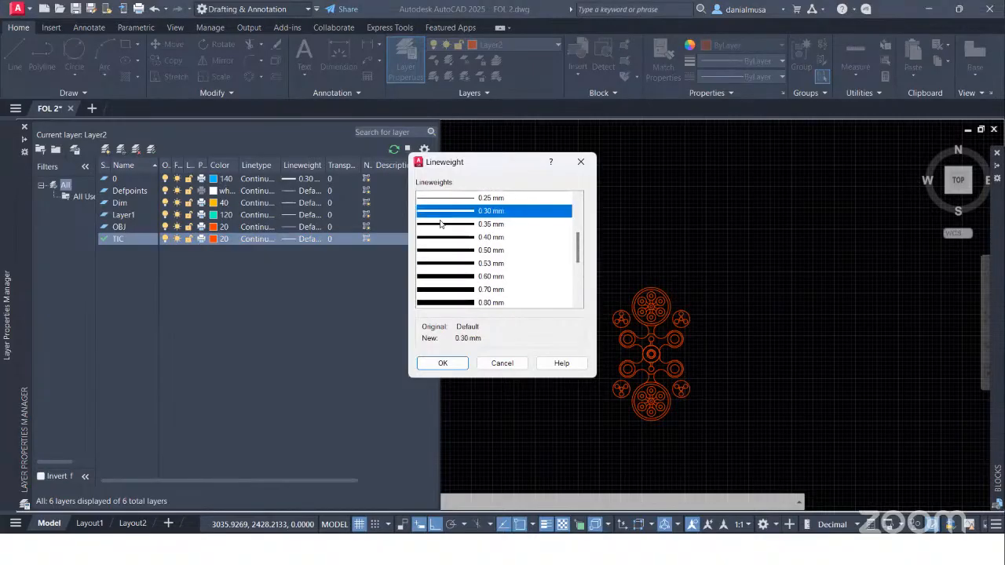
click(442, 364)
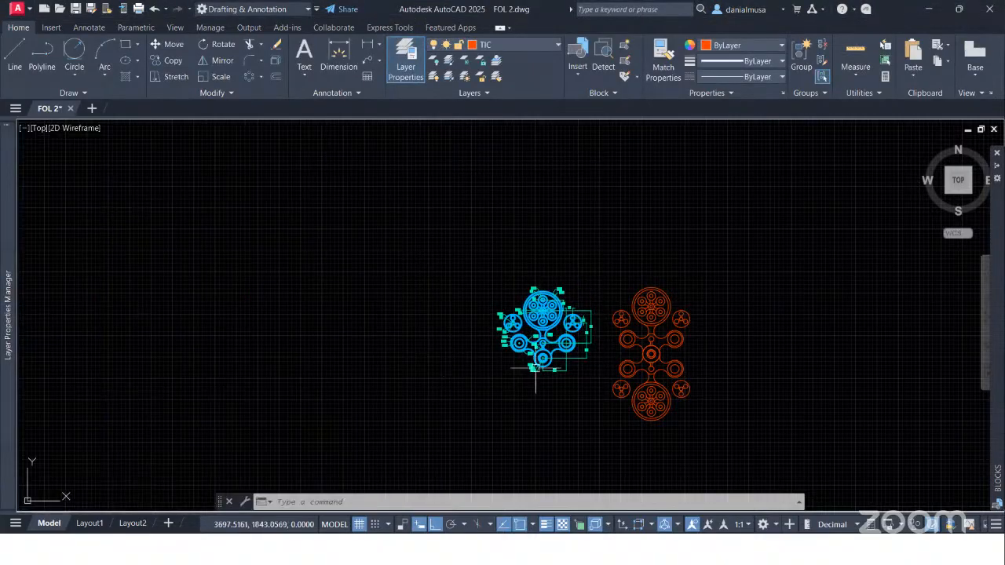
- Move the orange figure's upper large circles, their inner pattern and the two neck arcs below them to the TIC layer
middle_drag(789, 459, 720, 422)
scroll(657, 330, up, 4)
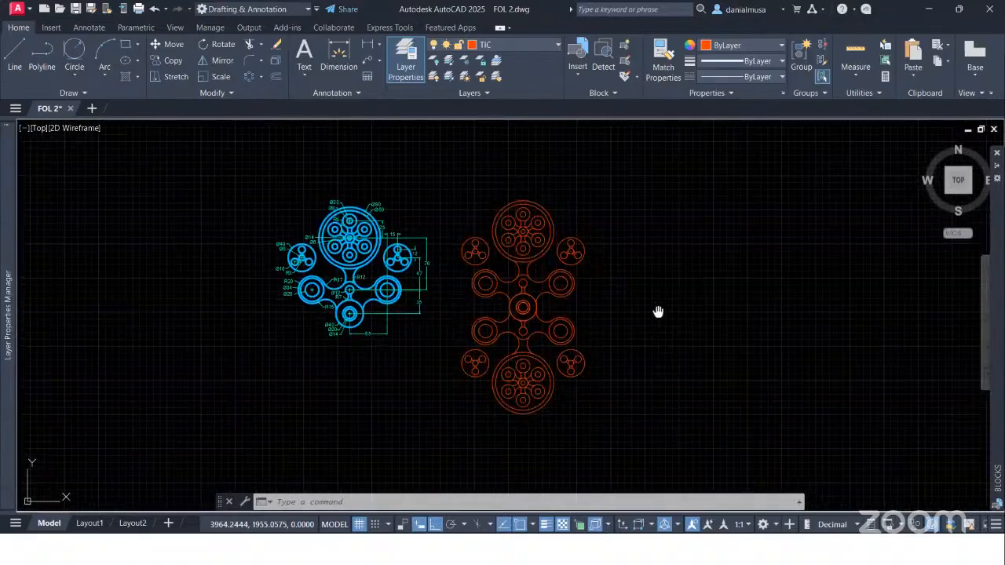
middle_drag(657, 314, 685, 361)
scroll(645, 297, up, 2)
click(439, 217)
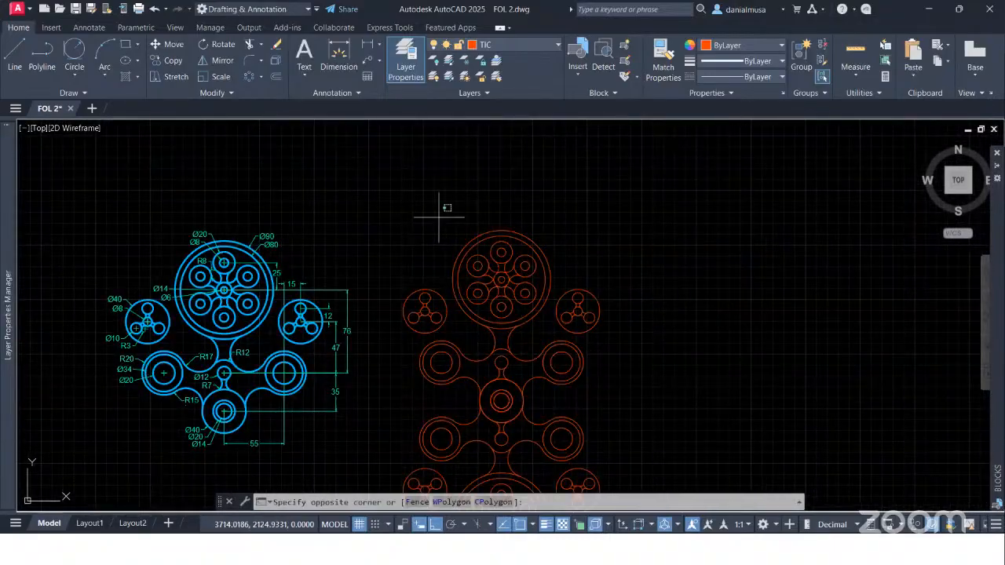
mouse_move(439, 218)
mouse_down()
mouse_move(447, 294)
mouse_move(469, 326)
mouse_move(506, 333)
mouse_move(562, 275)
mouse_move(550, 197)
mouse_up()
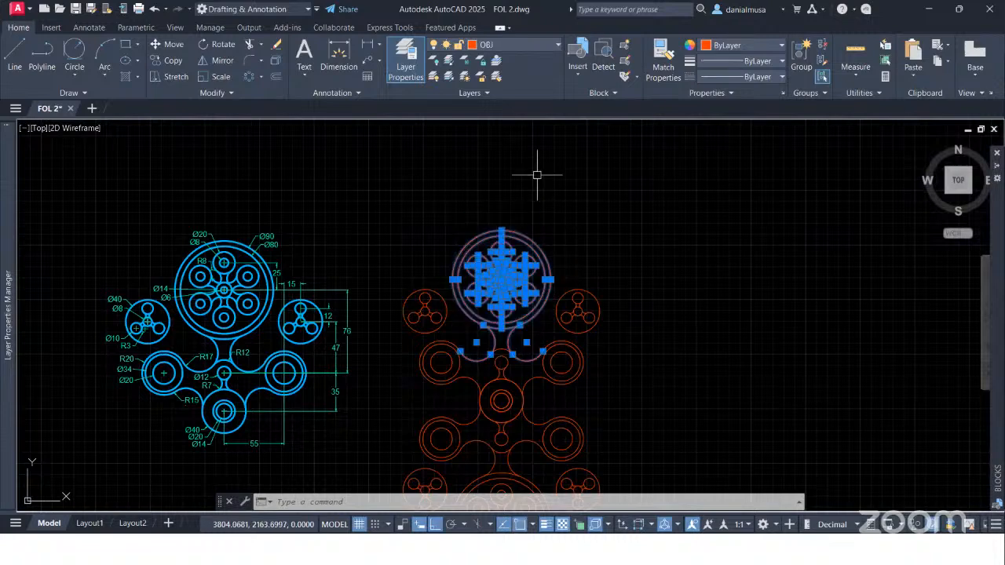
click(515, 44)
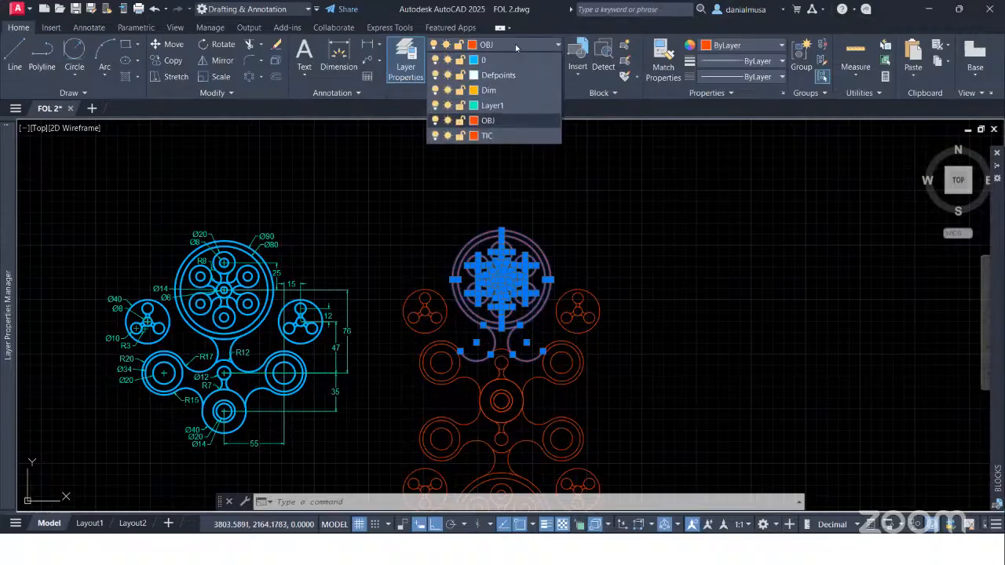
click(500, 136)
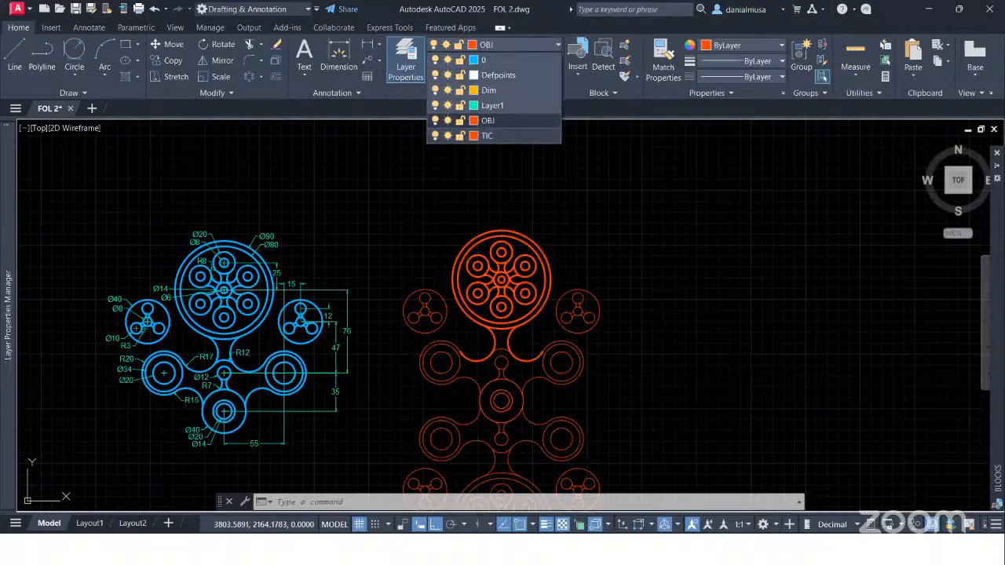
click(491, 136)
- Return the two neck arcs below the upper large circle to the OBJ layer
scroll(574, 372, up, 2)
click(503, 354)
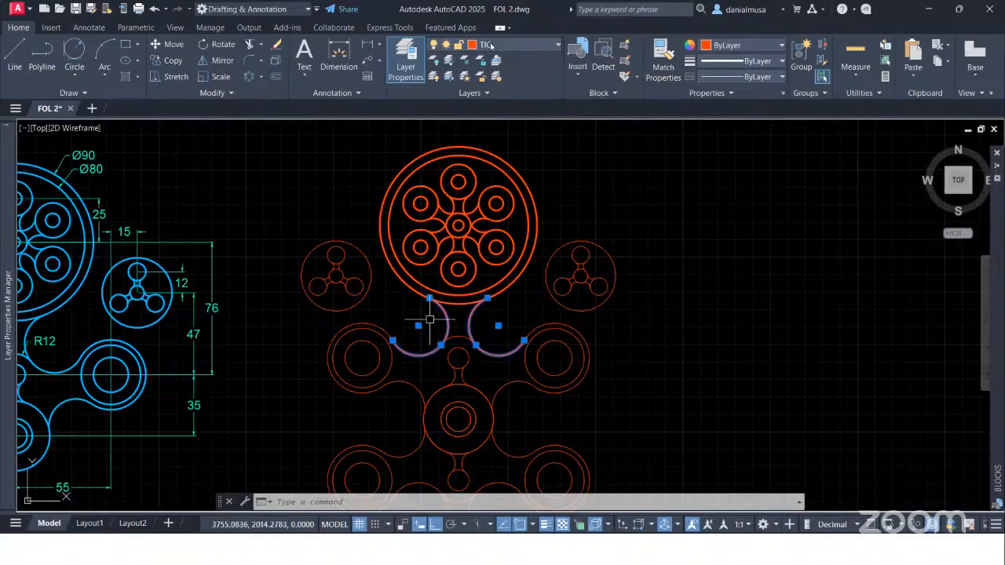
click(494, 44)
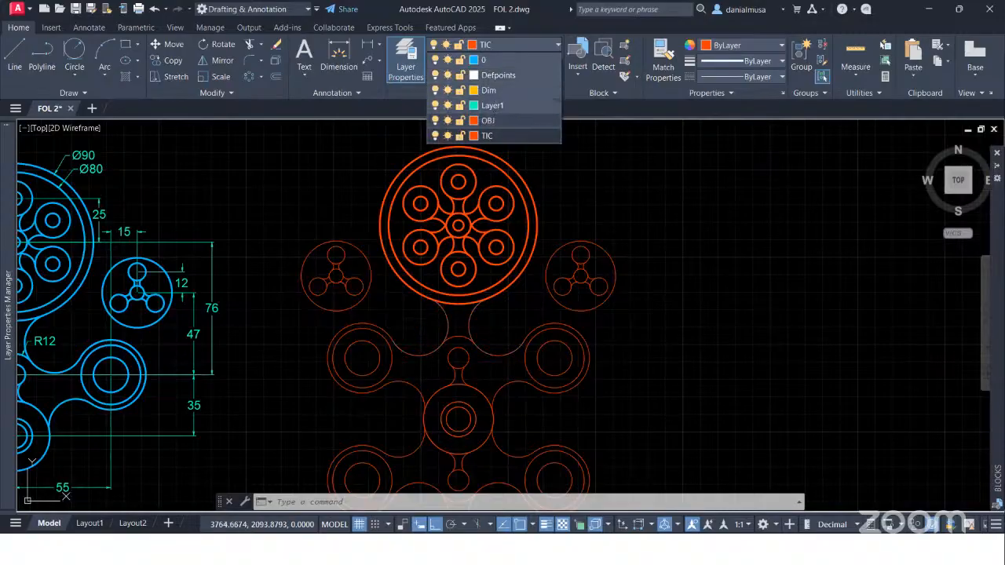
click(487, 120)
key(Escape)
- Move the orange figure's lower large circles, their inner pattern and the two neck arcs above them to the TIC layer
scroll(676, 294, down, 2)
middle_drag(676, 294, 691, 187)
scroll(675, 400, up, 2)
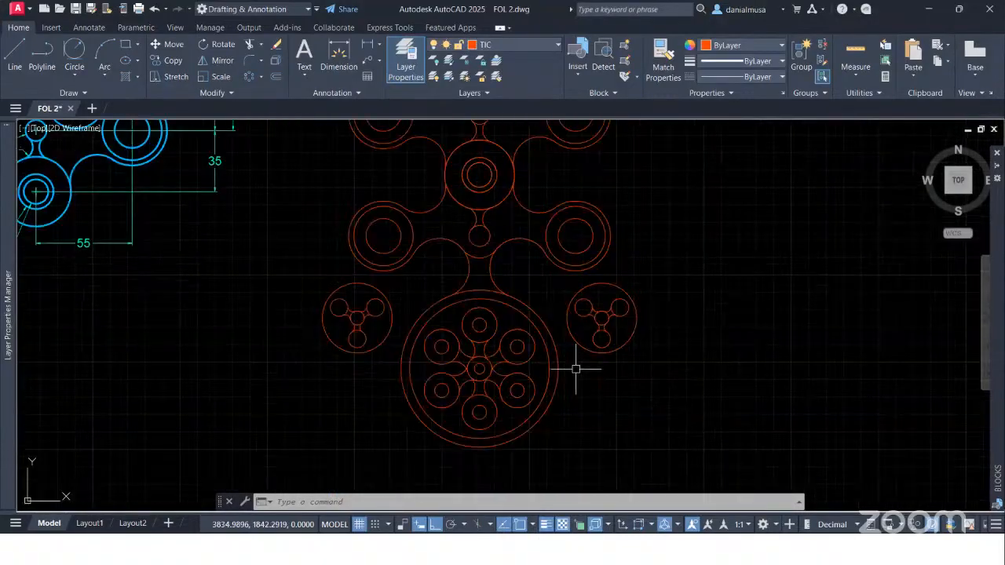
mouse_move(425, 284)
mouse_down()
mouse_move(406, 328)
mouse_move(401, 419)
mouse_move(547, 439)
mouse_move(576, 340)
mouse_move(552, 287)
mouse_move(540, 294)
mouse_up()
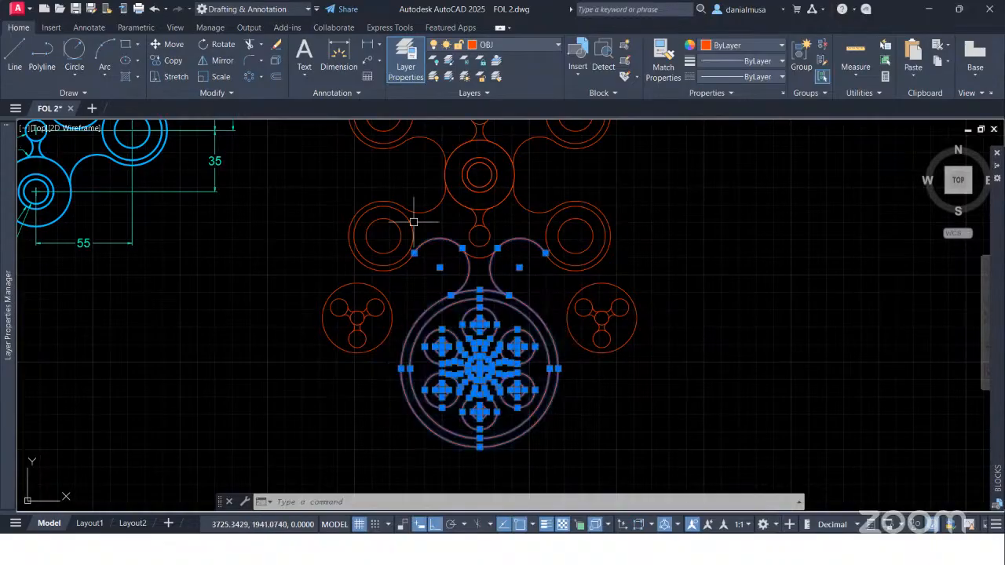
click(431, 50)
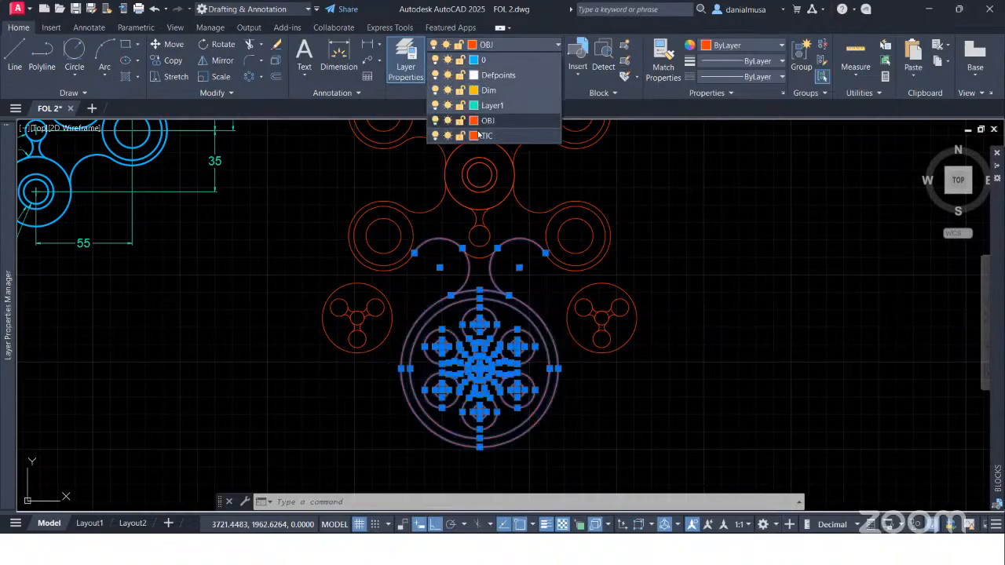
click(478, 139)
key(Escape)
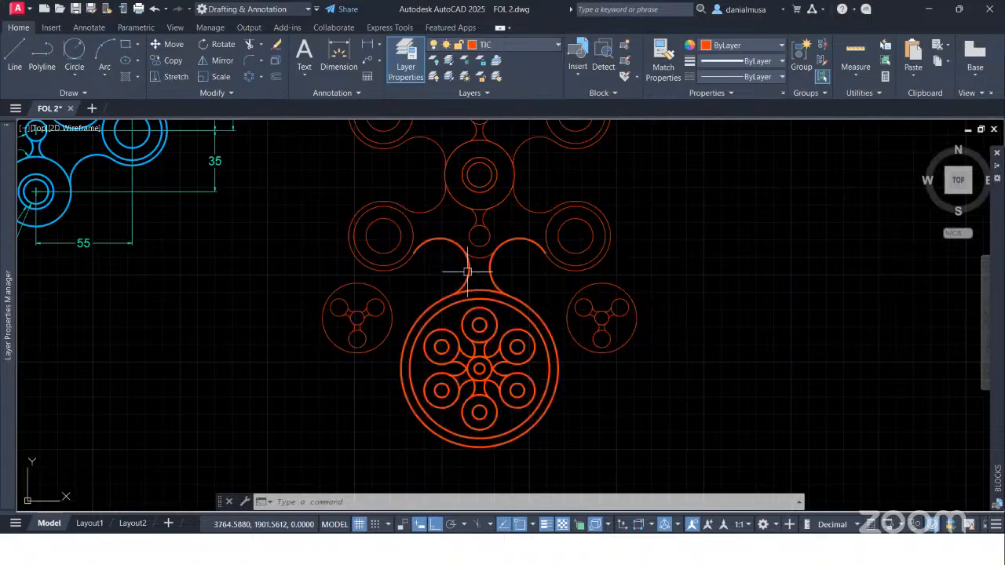
- Return the two neck arcs above the lower large circle to the OBJ layer
click(466, 272)
click(491, 269)
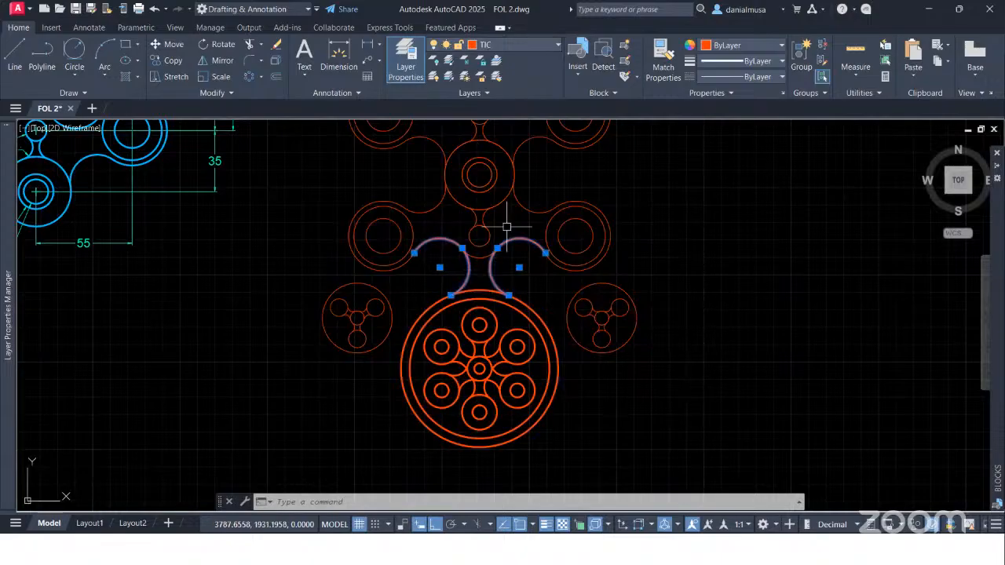
click(520, 45)
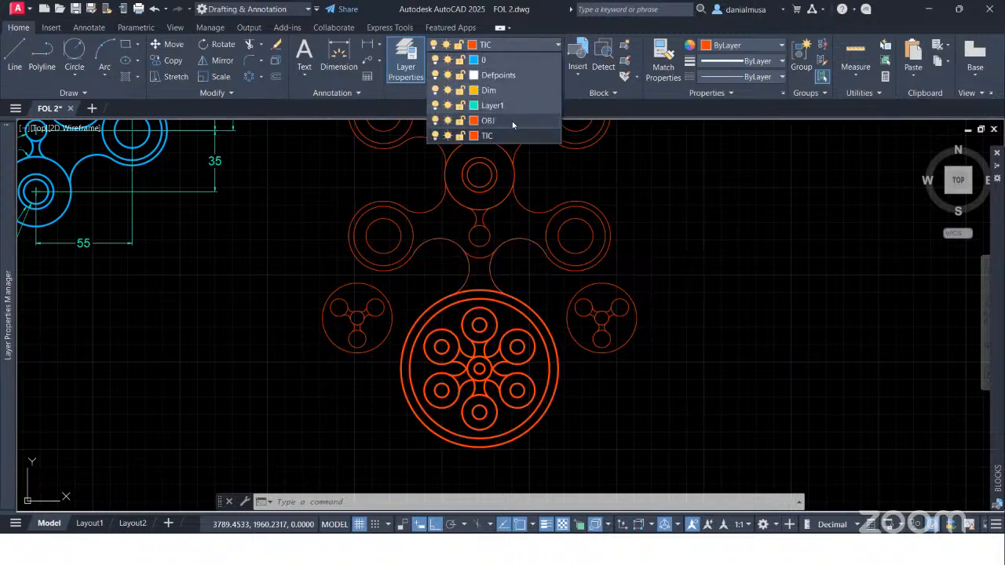
click(512, 121)
key(Escape)
- Toggle the lineweight display off and on to compare the line thicknesses of both figures, leaving it on
scroll(718, 243, down, 2)
scroll(718, 243, down, 2)
middle_drag(718, 242, 668, 354)
scroll(599, 381, up, 2)
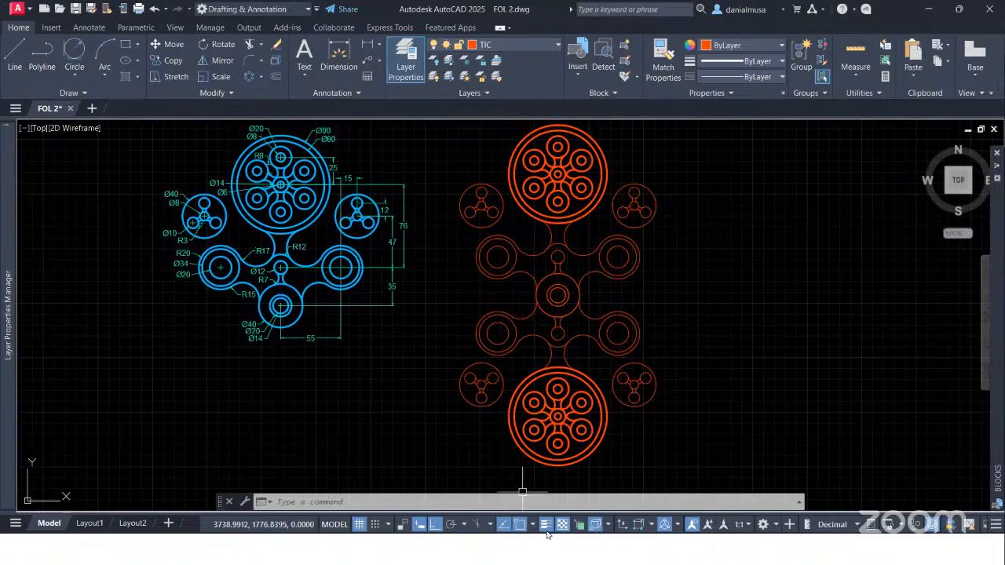
click(544, 530)
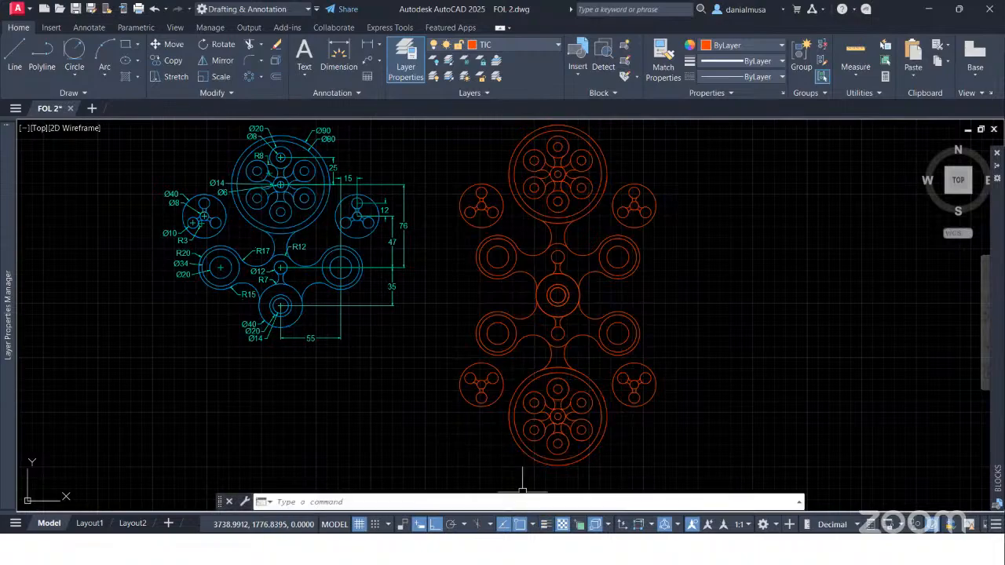
middle_drag(741, 326, 733, 340)
click(544, 524)
click(544, 525)
click(544, 524)
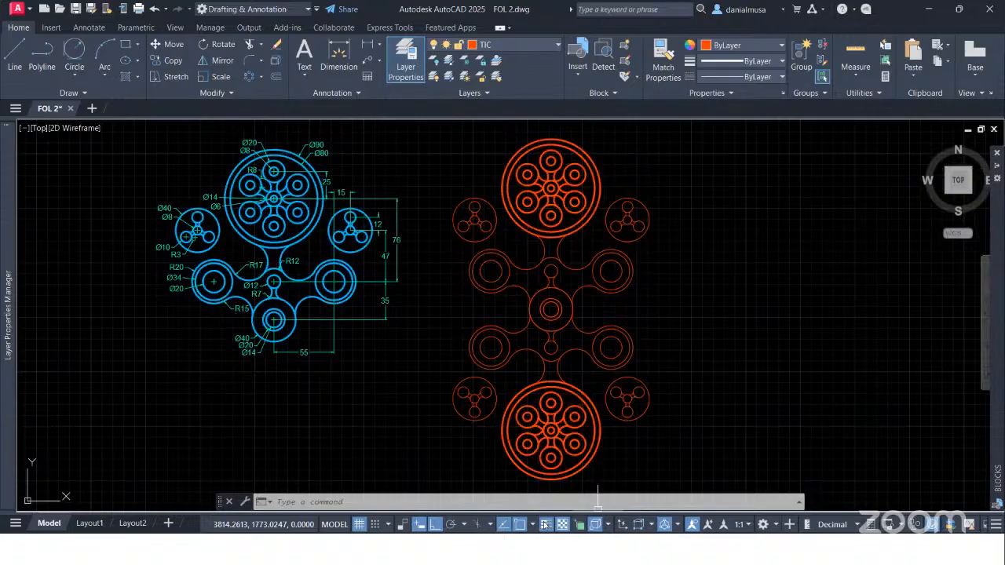
- Make Dim the current layer and add a diameter dimension to the outermost ring of the lower large circle
mouse_move(677, 343)
middle_down()
mouse_move(667, 348)
mouse_move(671, 274)
middle_up()
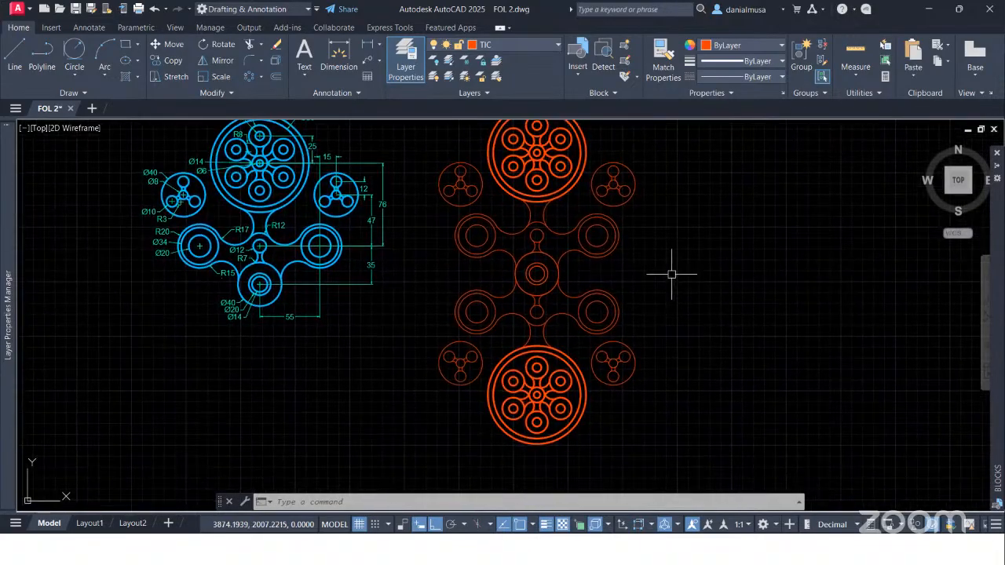
click(548, 42)
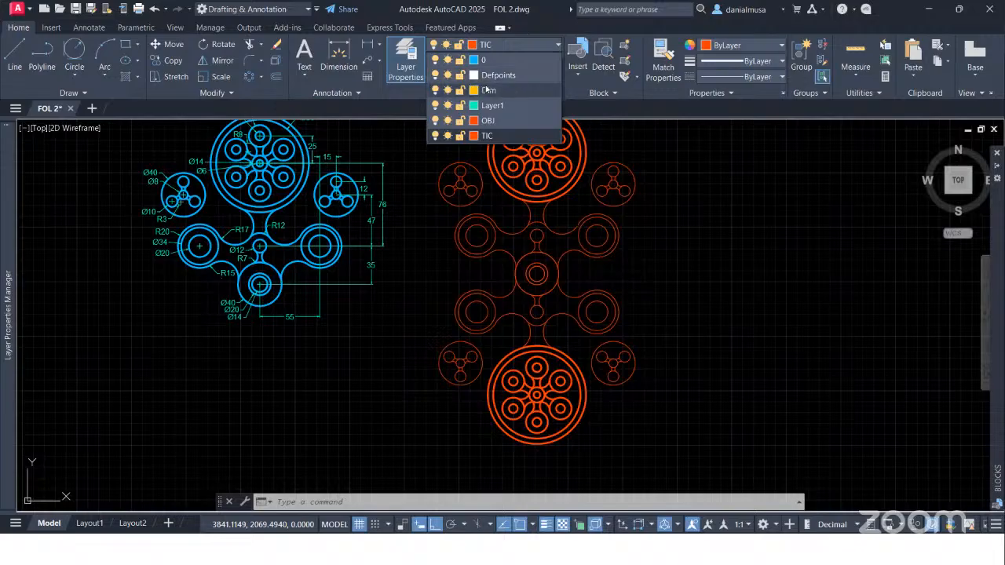
click(491, 90)
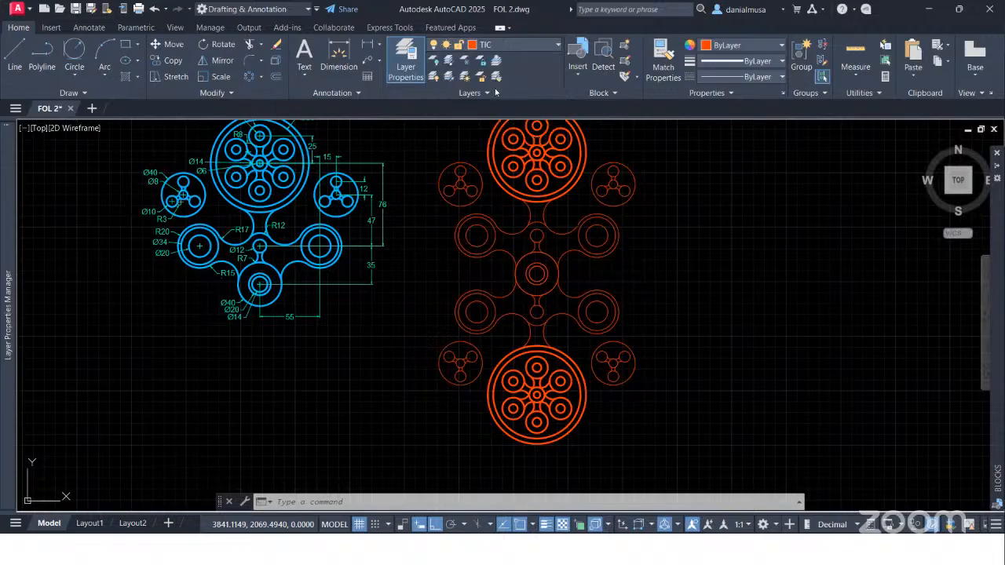
click(338, 59)
scroll(673, 332, up, 5)
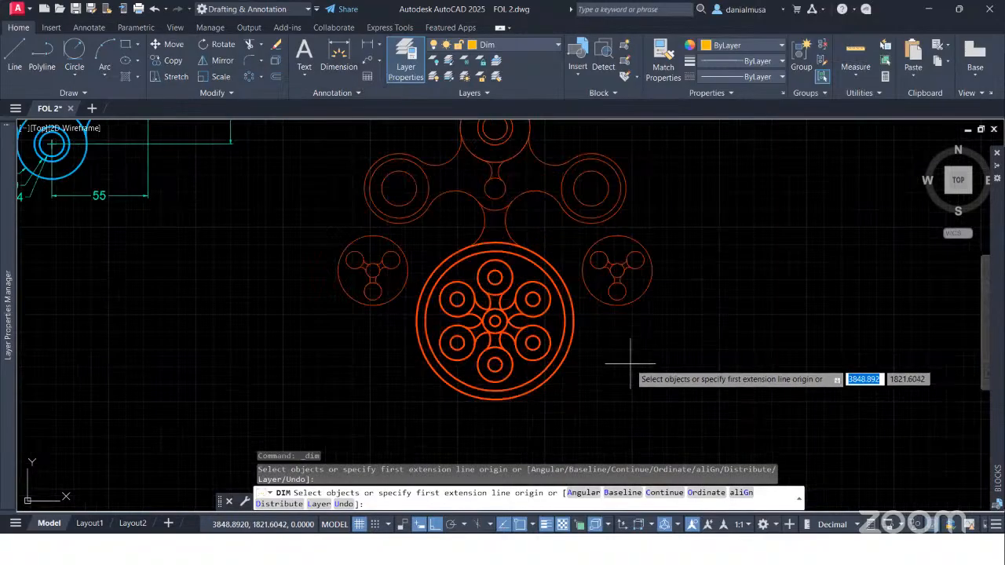
click(567, 356)
click(578, 367)
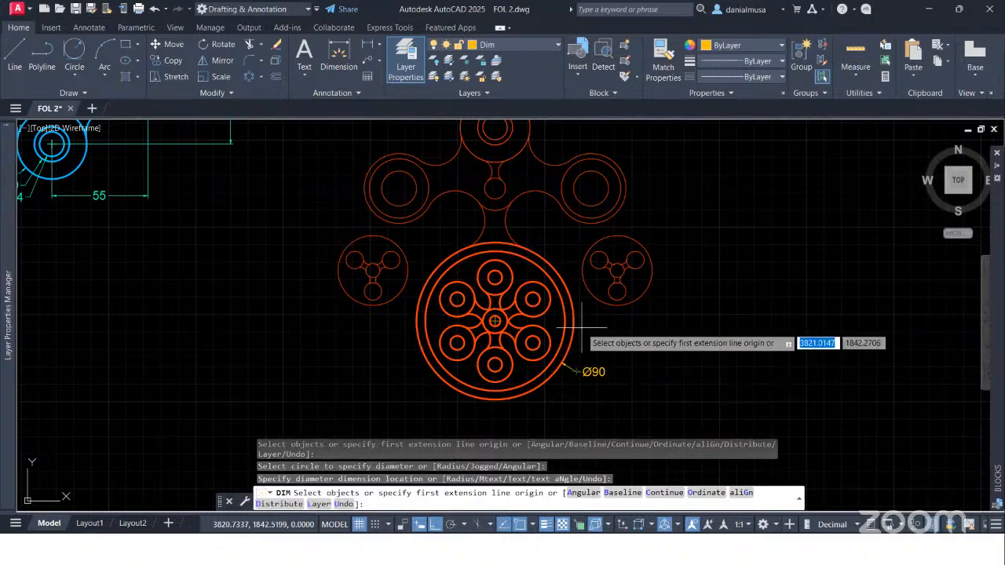
- Examine the outer rings of the lower large circle up close with the Dimension command, placing no further dimension
scroll(581, 328, up, 6)
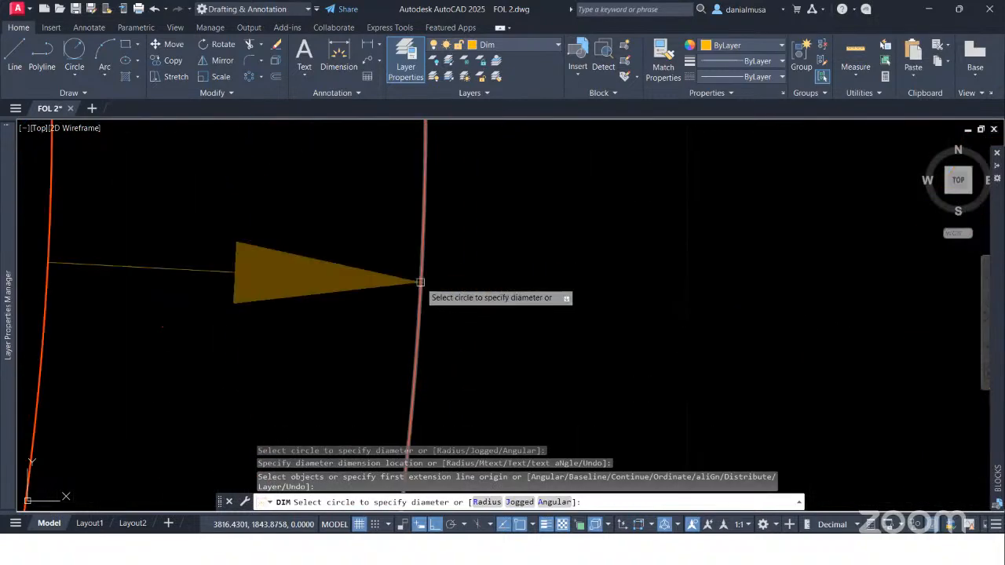
scroll(424, 284, down, 4)
scroll(424, 284, up, 4)
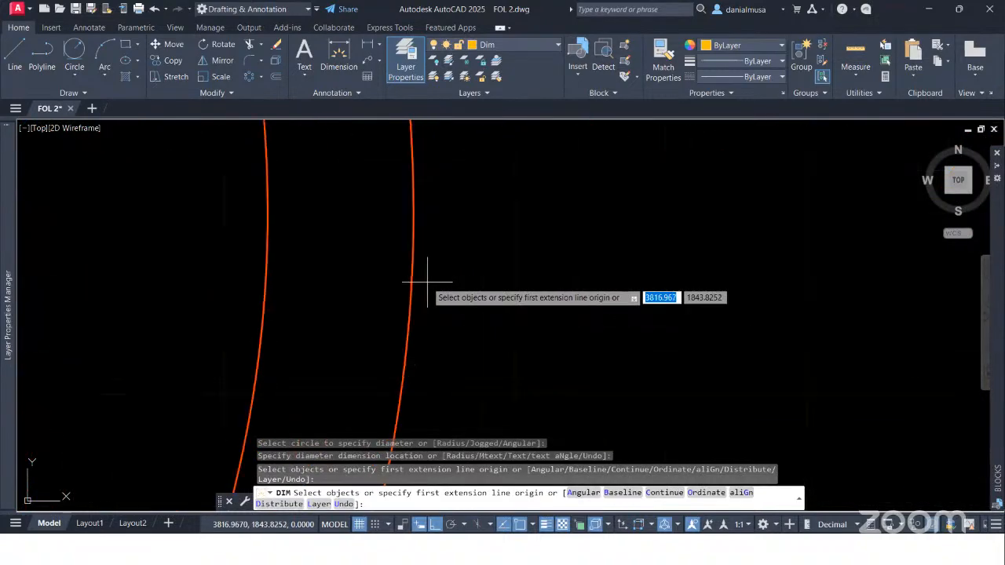
scroll(418, 280, down, 8)
middle_drag(457, 279, 627, 291)
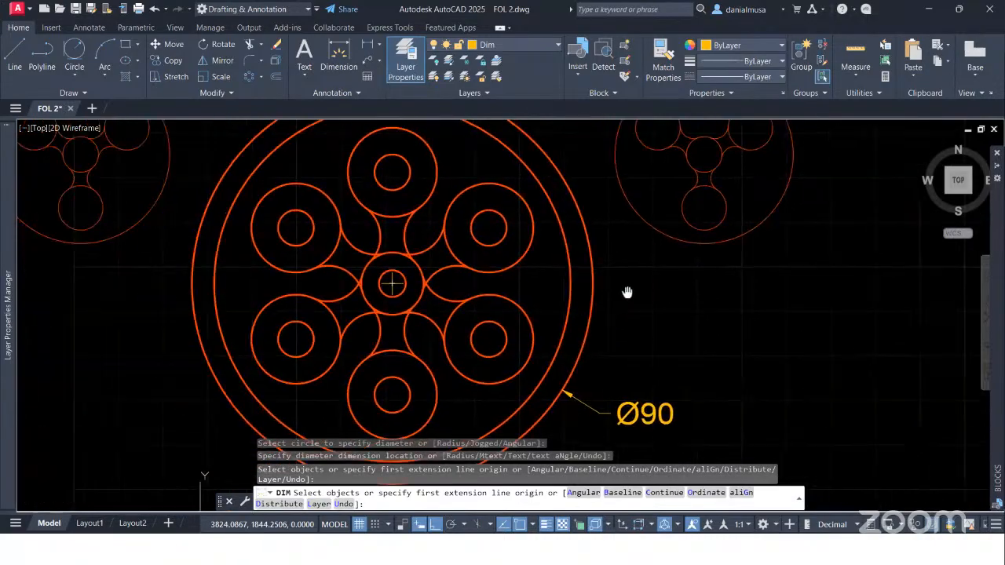
scroll(577, 329, down, 2)
scroll(570, 328, down, 2)
key(Escape)
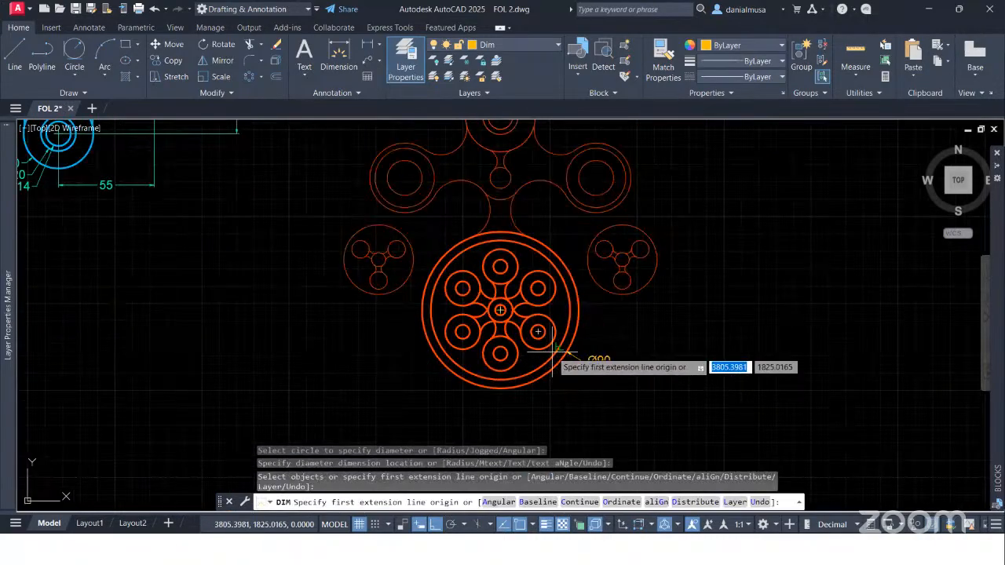
click(560, 350)
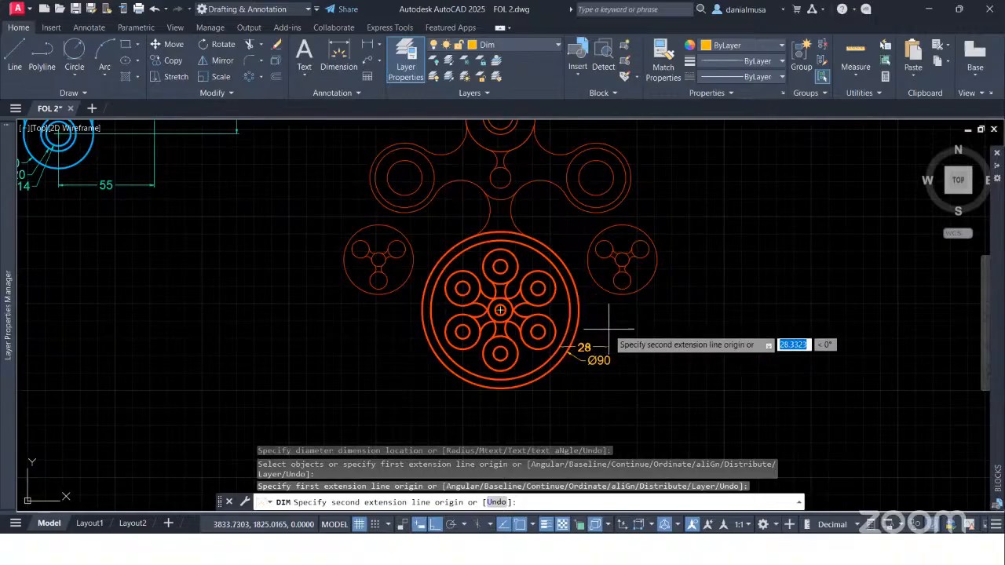
scroll(571, 351, up, 4)
scroll(566, 349, down, 6)
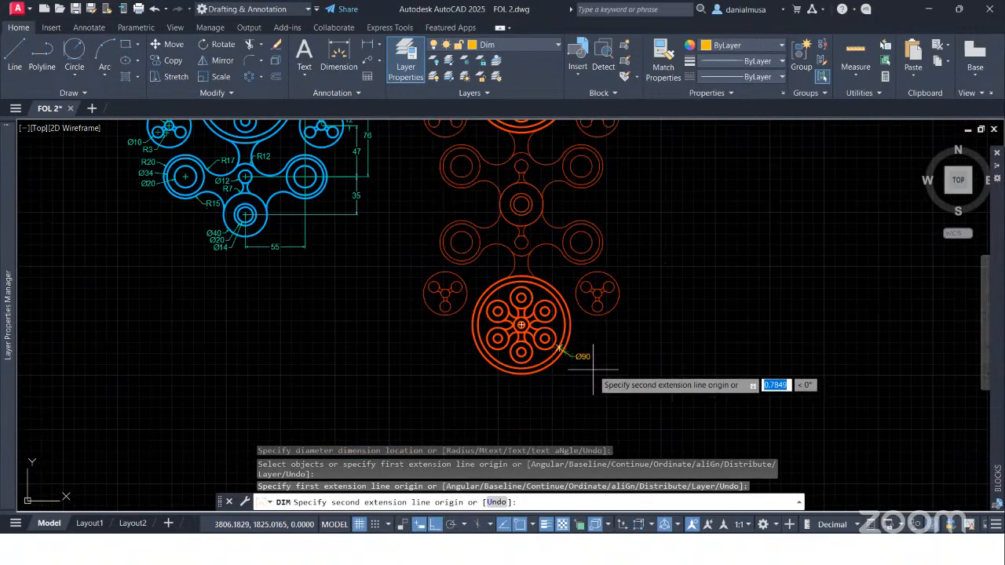
key(Escape)
- Add a diameter dimension to the second ring of the lower large circle, placed just above the outermost ring's dimension
scroll(566, 323, up, 5)
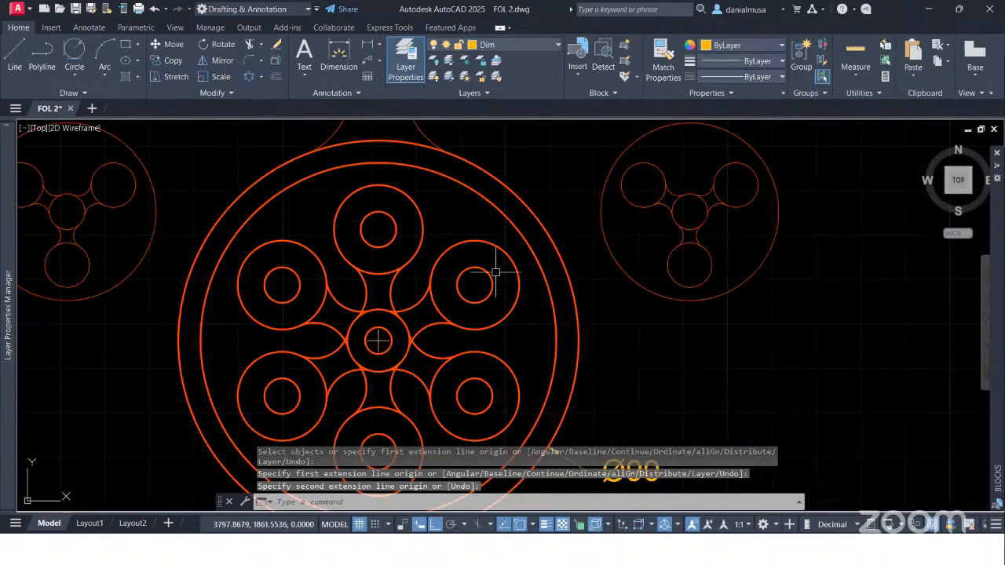
key(Return)
click(553, 308)
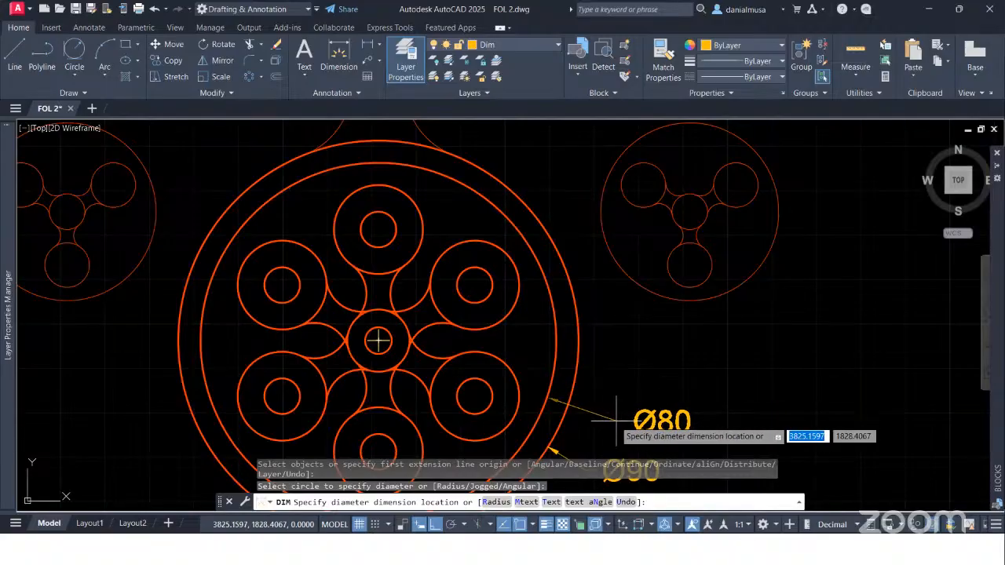
click(600, 430)
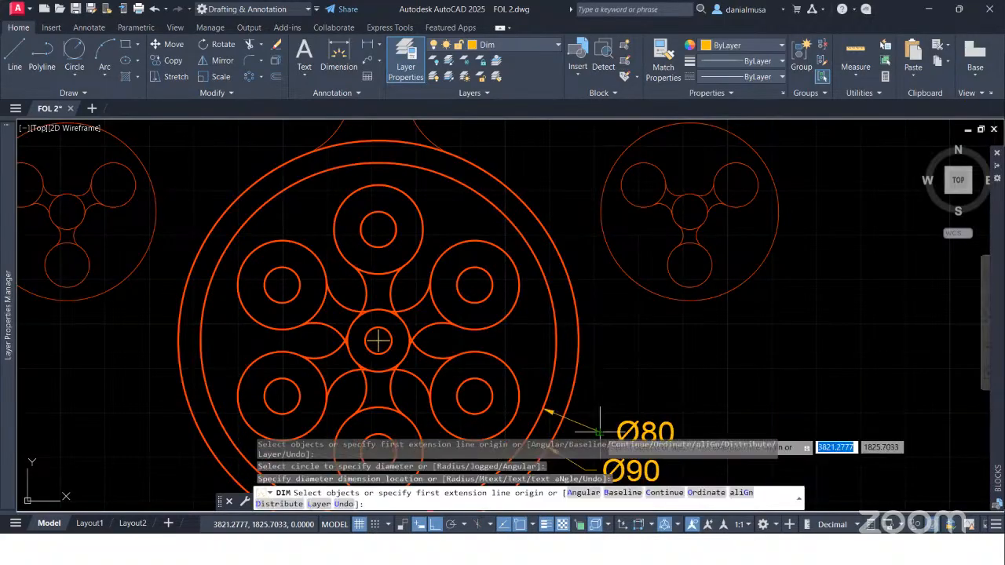
- Add a radius dimension to the second ring of the lower large circle, placed above its diameter dimension
middle_drag(692, 412, 691, 346)
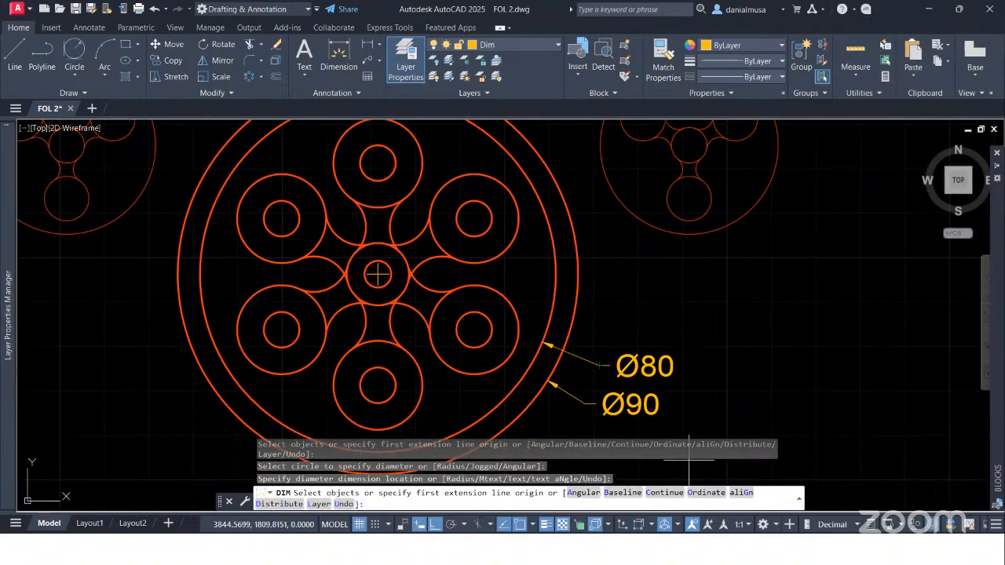
click(379, 47)
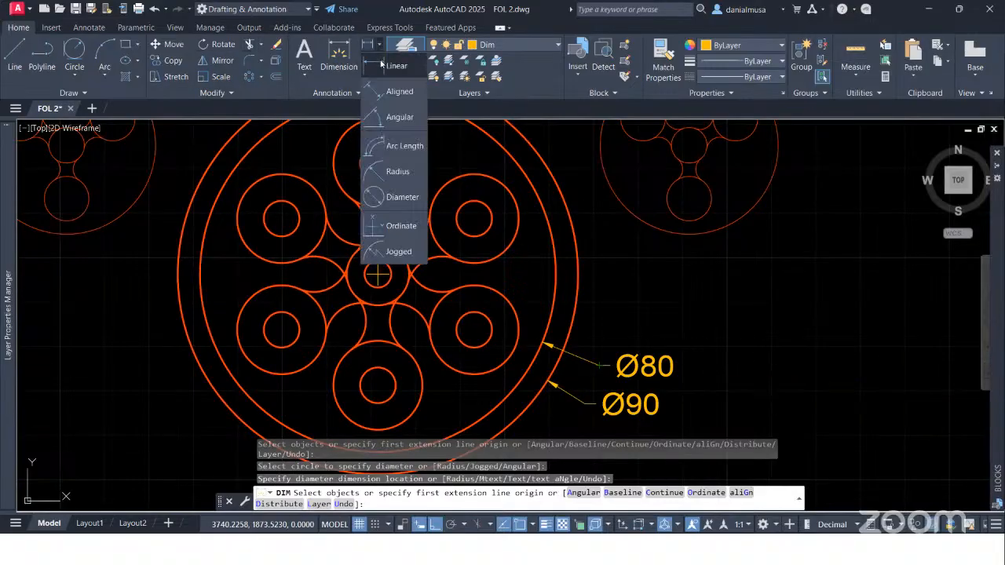
click(396, 171)
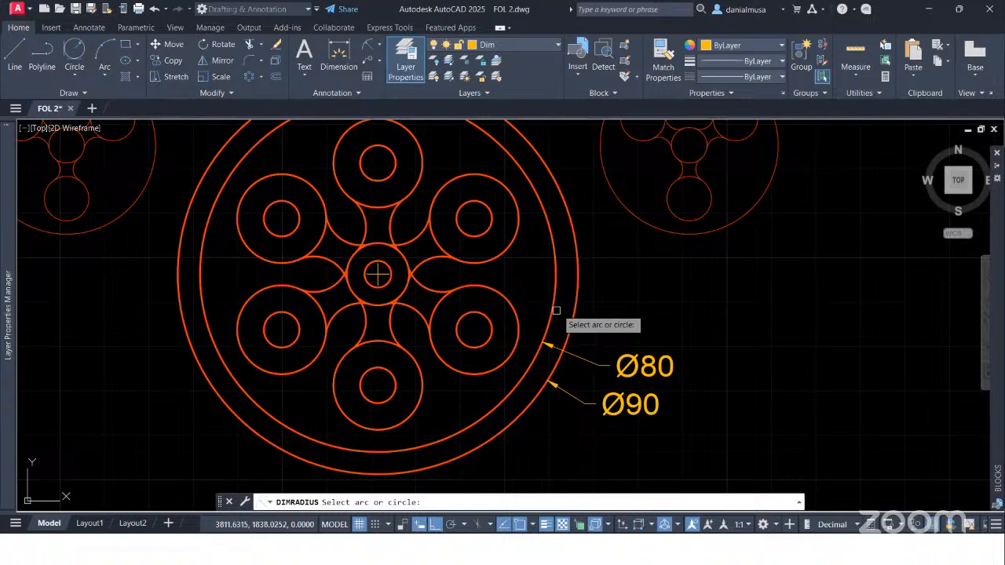
click(554, 294)
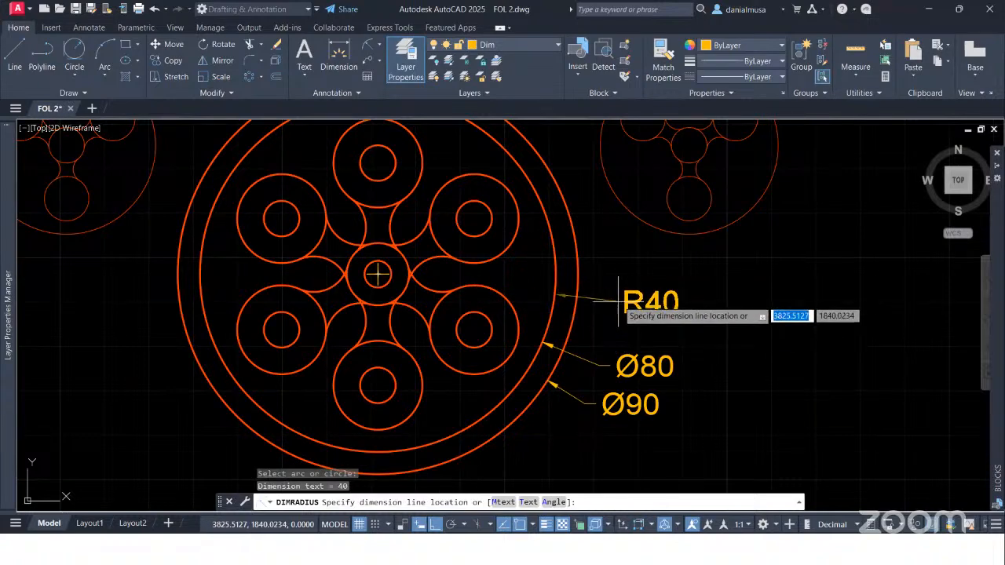
click(618, 328)
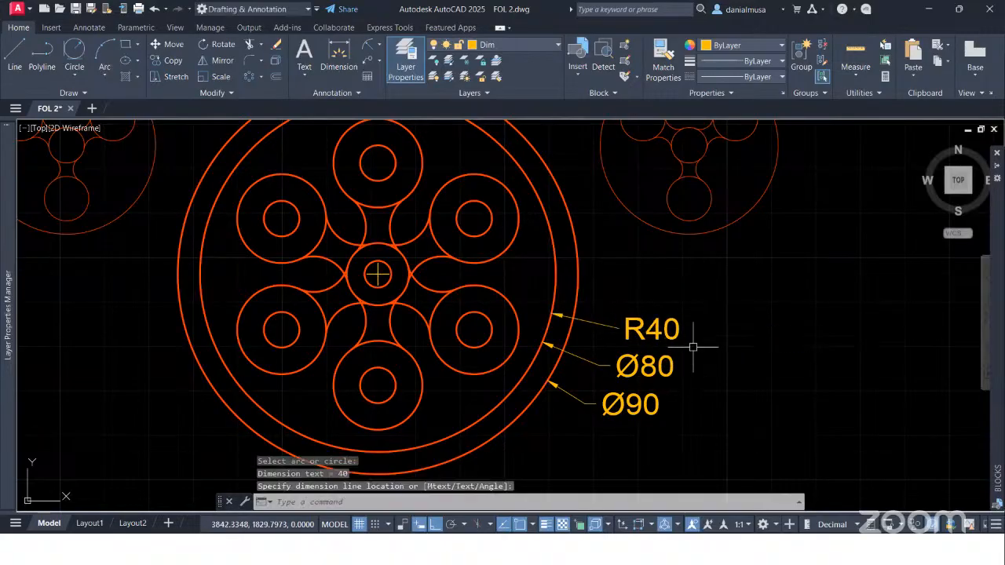
- Turn the current Dim layer off and on again to compare the orange figure without and with its dimensions
scroll(752, 270, down, 6)
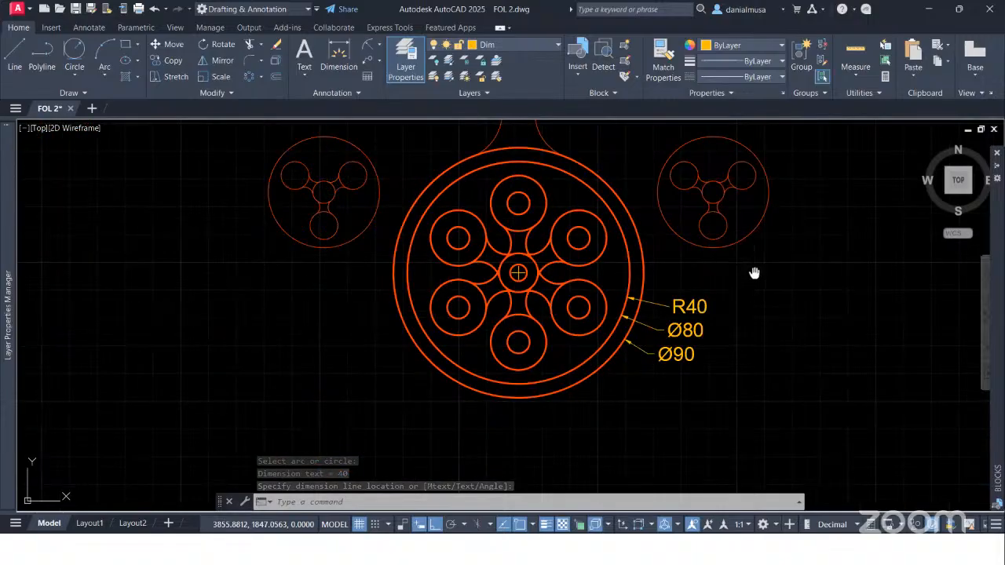
middle_drag(780, 347, 621, 405)
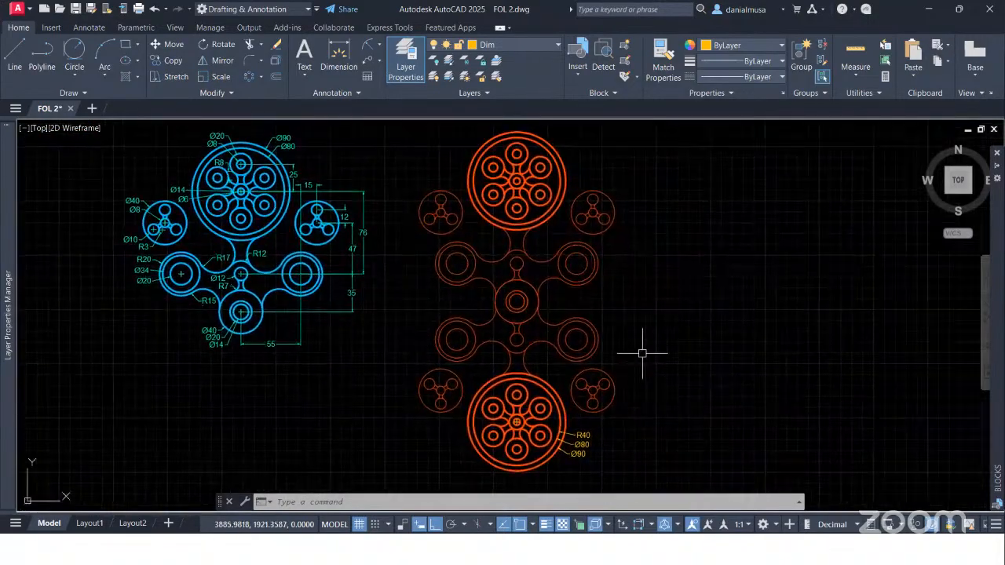
mouse_move(634, 347)
middle_down()
mouse_move(621, 339)
mouse_move(637, 351)
middle_up()
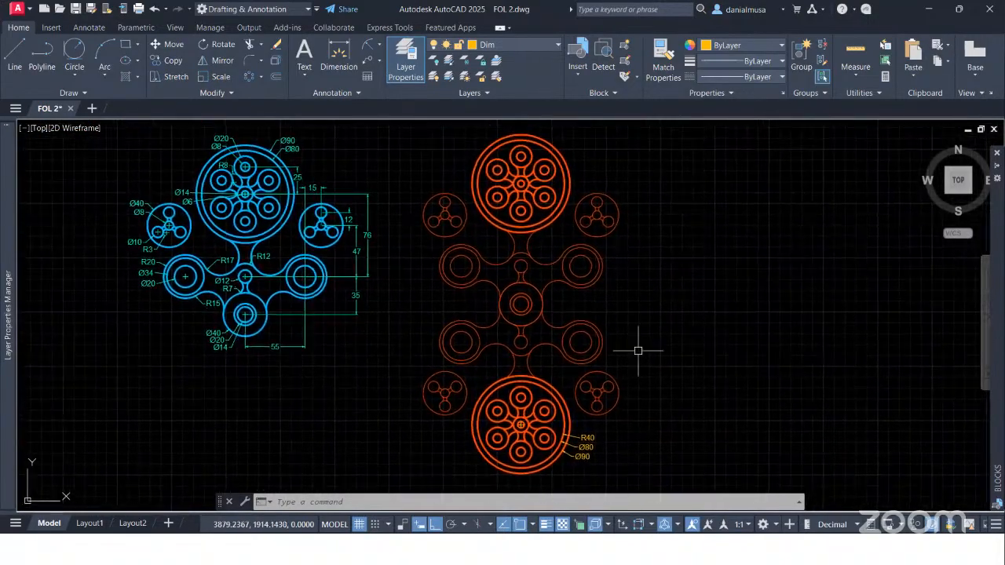
click(552, 49)
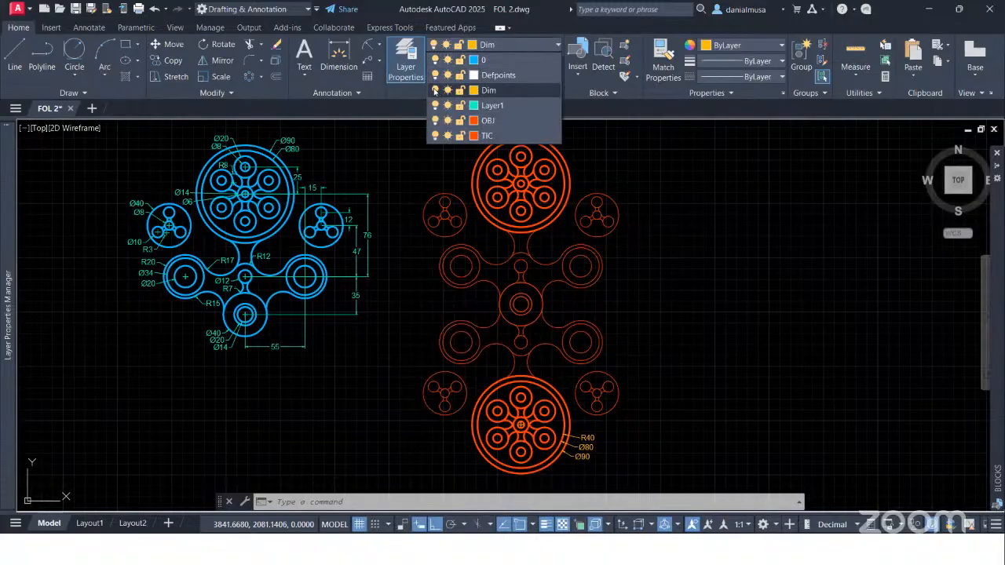
click(434, 90)
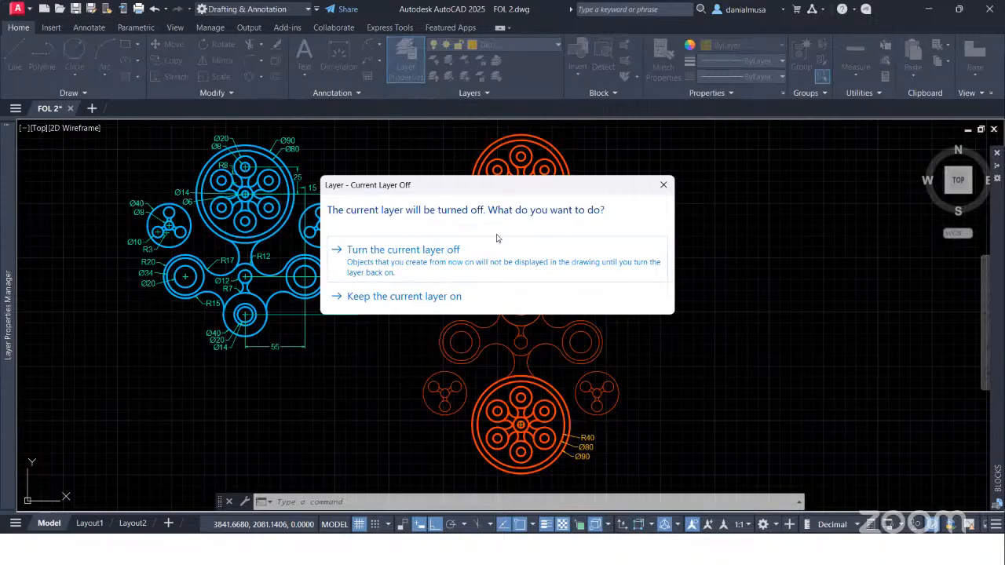
click(457, 258)
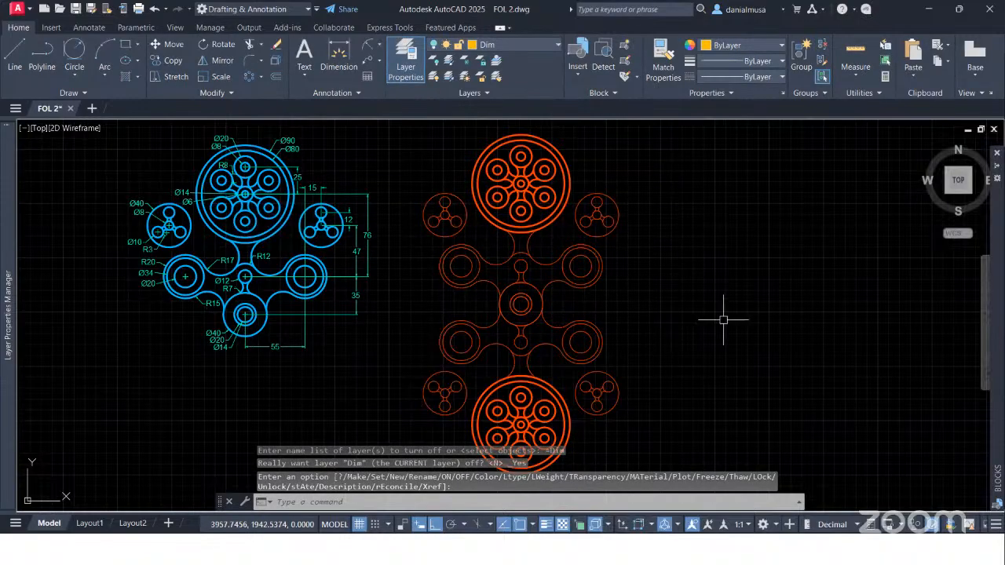
scroll(723, 319, down, 2)
mouse_move(723, 320)
middle_down()
mouse_move(690, 268)
mouse_move(689, 324)
middle_up()
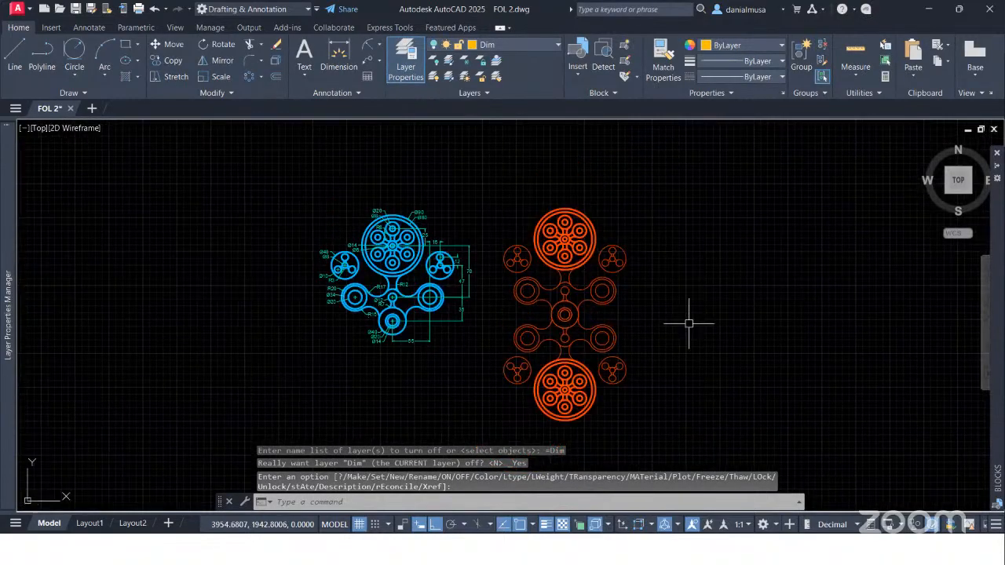
click(543, 46)
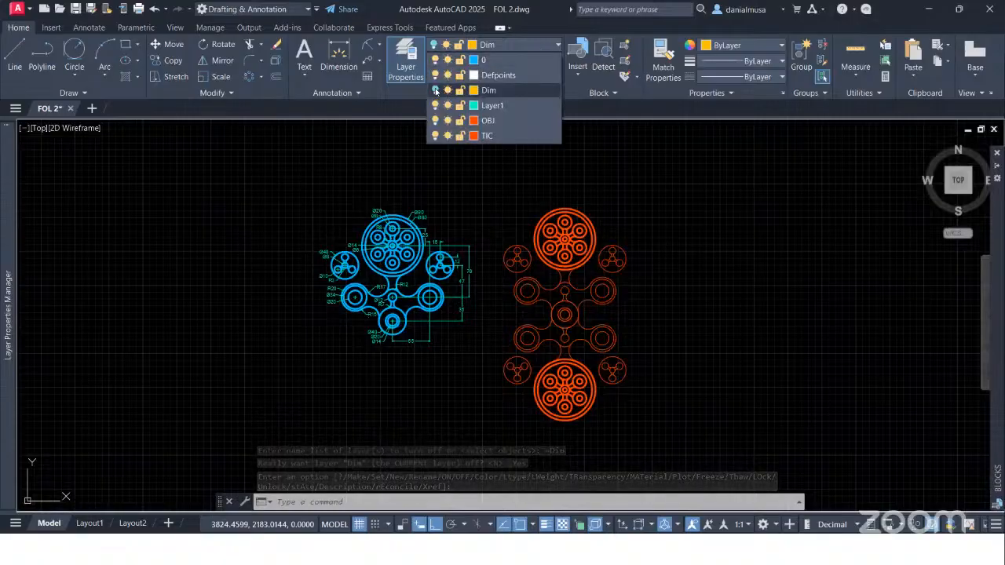
click(435, 91)
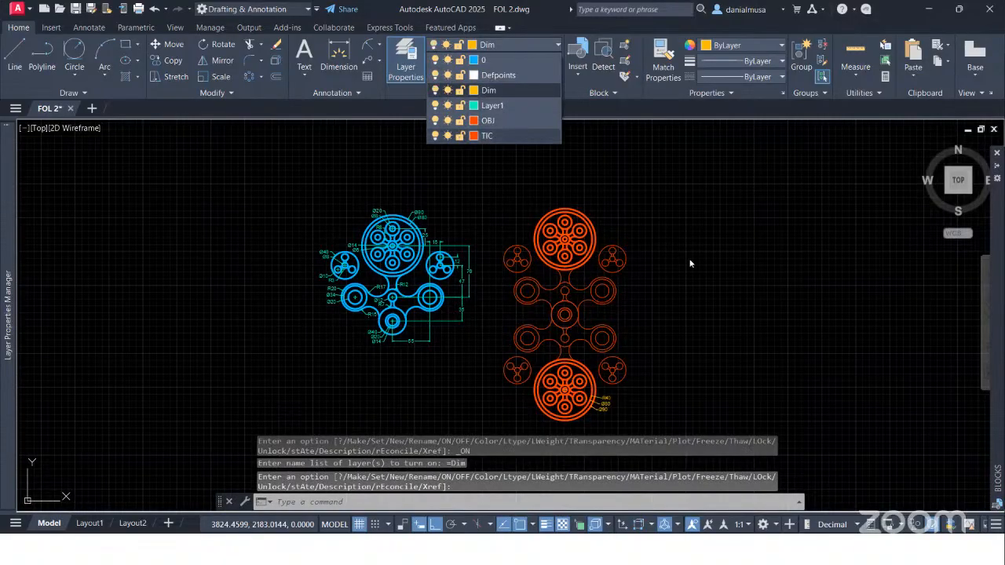
click(732, 319)
click(663, 324)
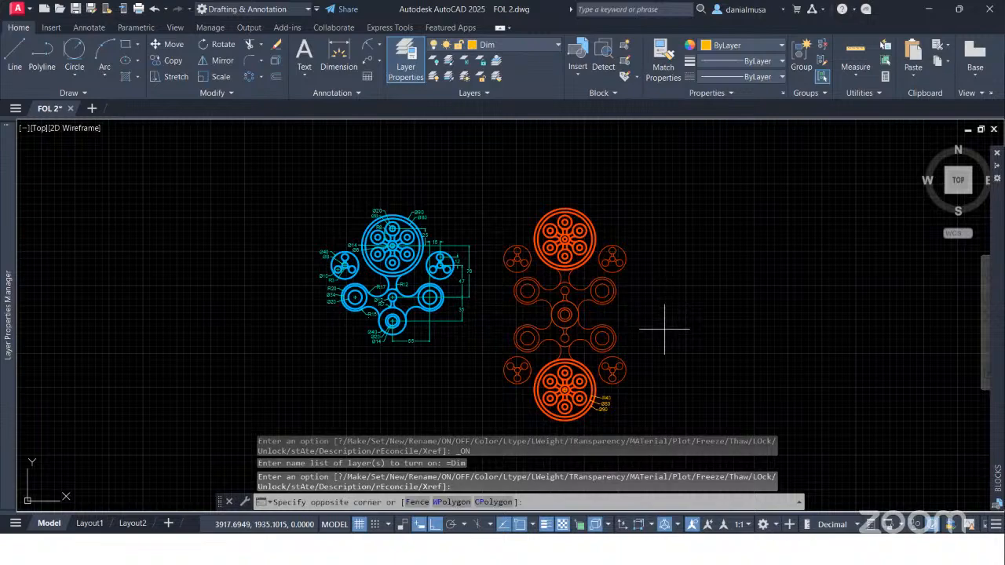
key(Escape)
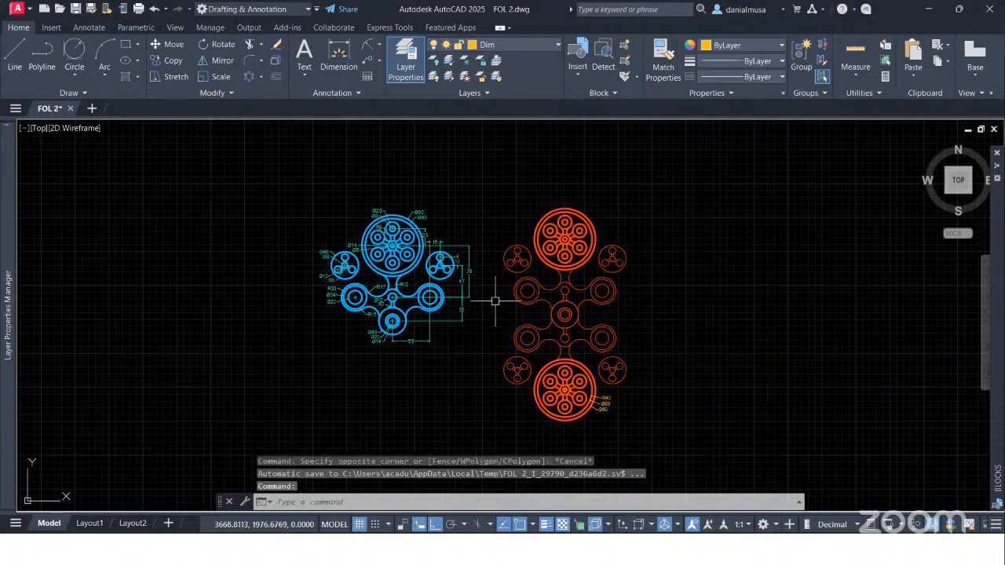
- Delete the second ring, just inside the outermost ring, of the orange figure's upper large circle
scroll(495, 301, up, 3)
mouse_move(493, 348)
middle_down()
mouse_move(516, 329)
mouse_move(527, 341)
mouse_move(516, 341)
middle_up()
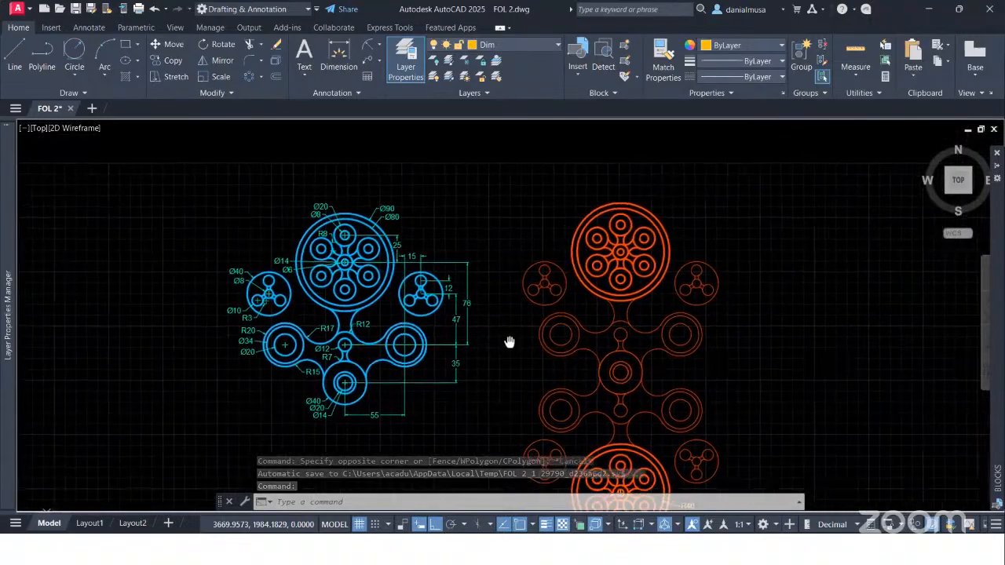
scroll(740, 217, up, 3)
middle_drag(741, 217, 714, 274)
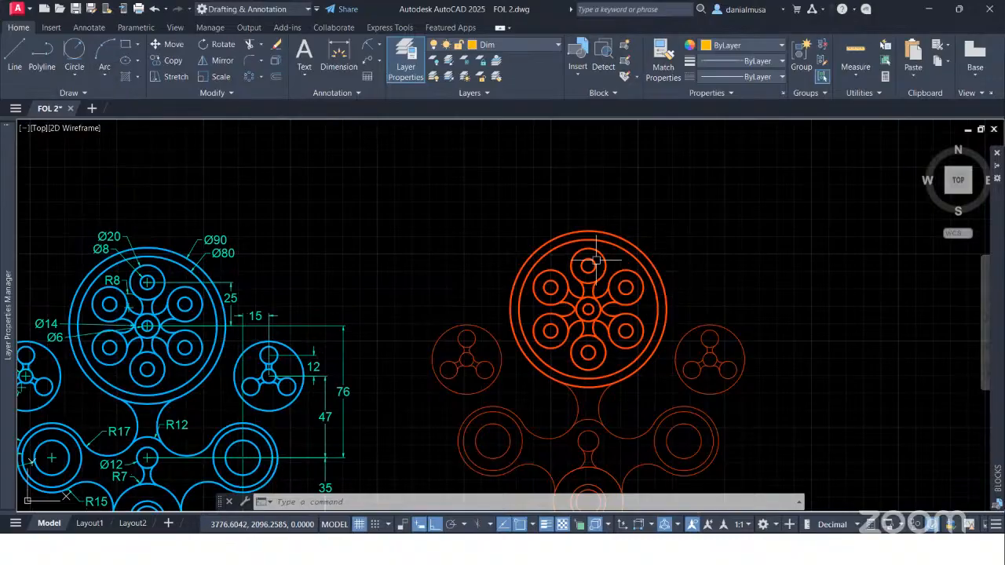
click(626, 250)
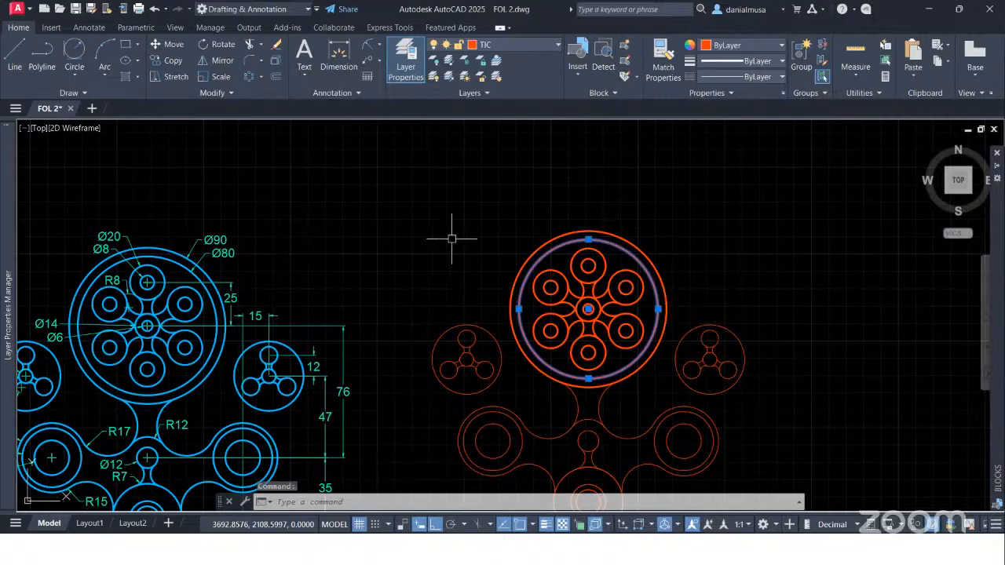
key(Delete)
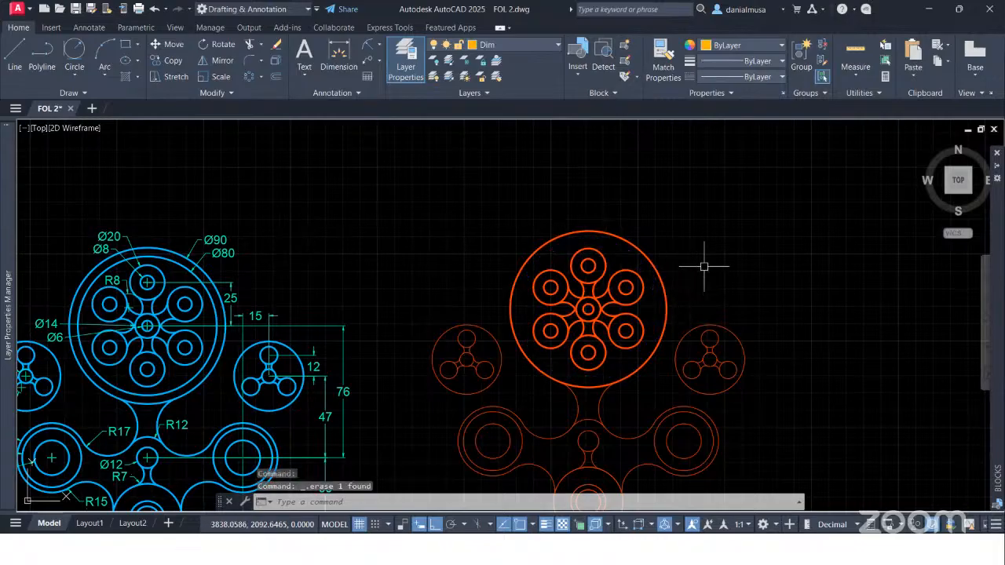
click(275, 76)
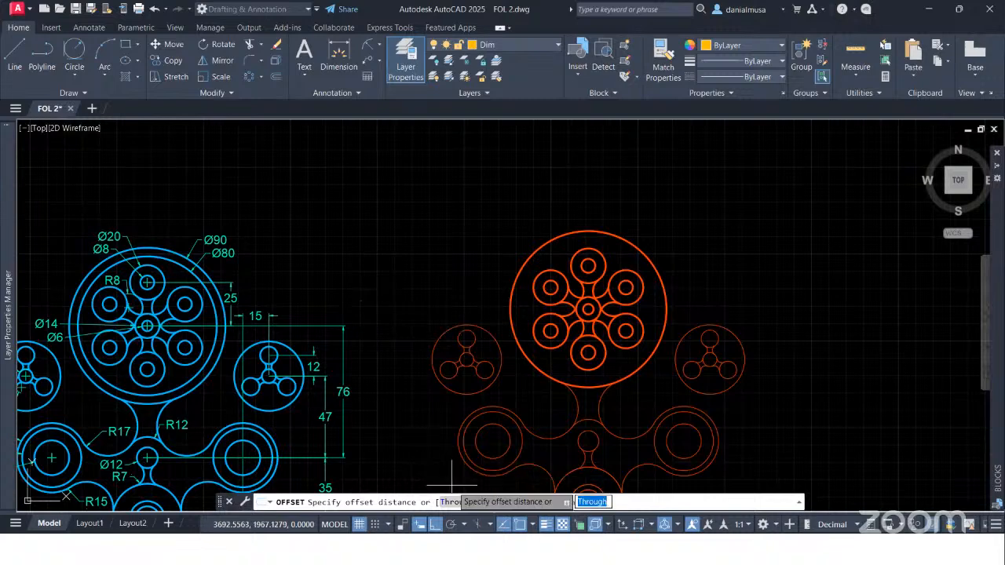
text(10)
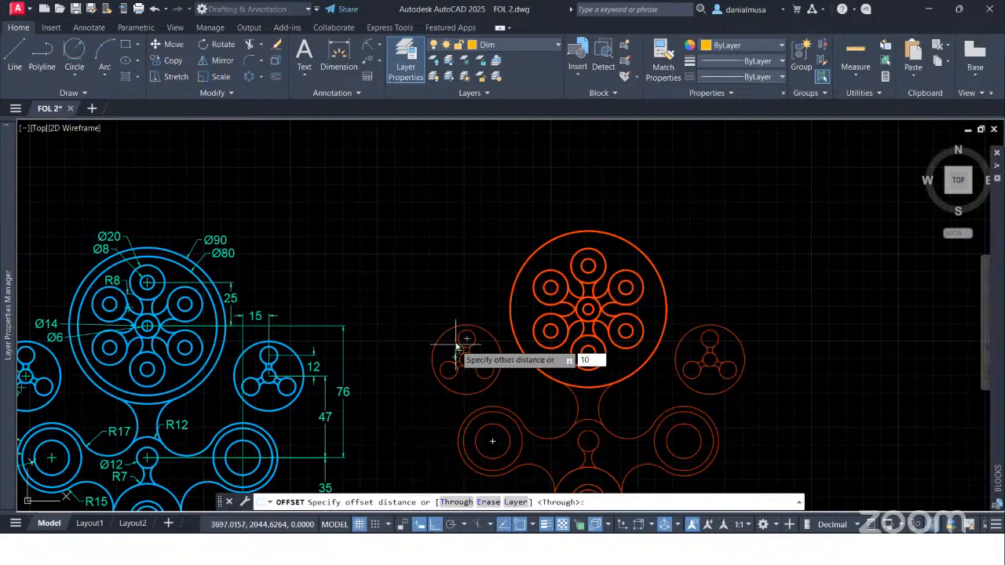
key(Return)
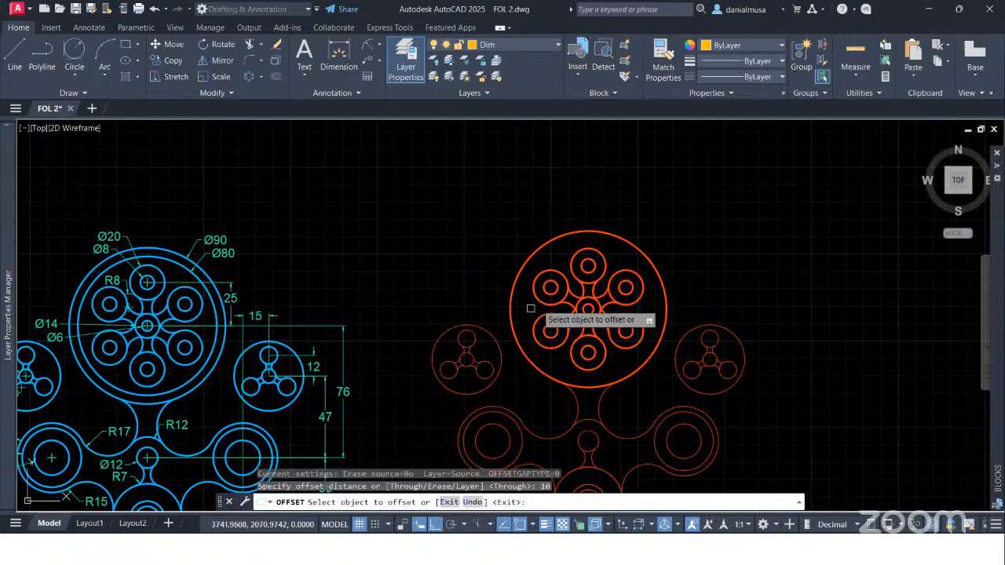
click(633, 245)
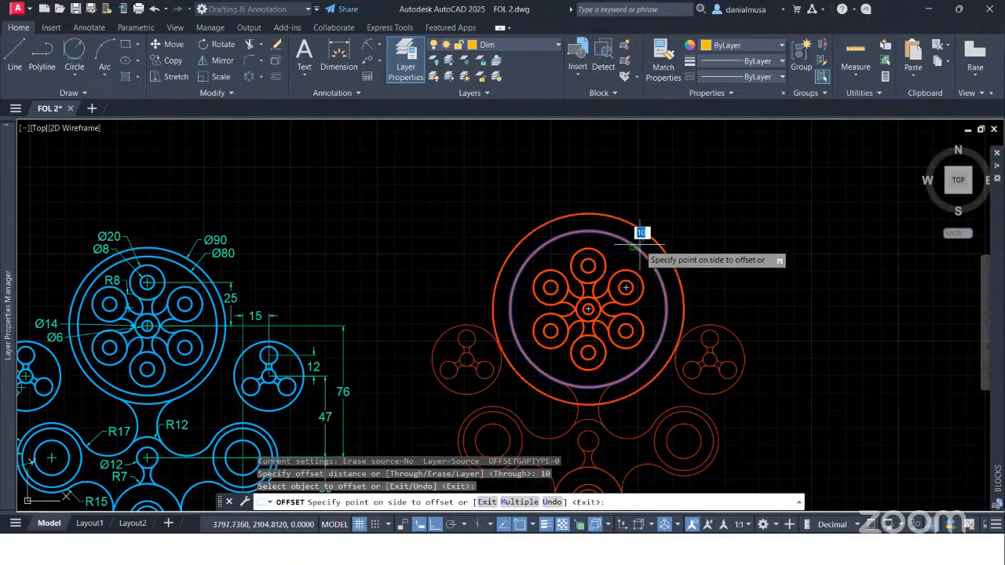
key(Escape)
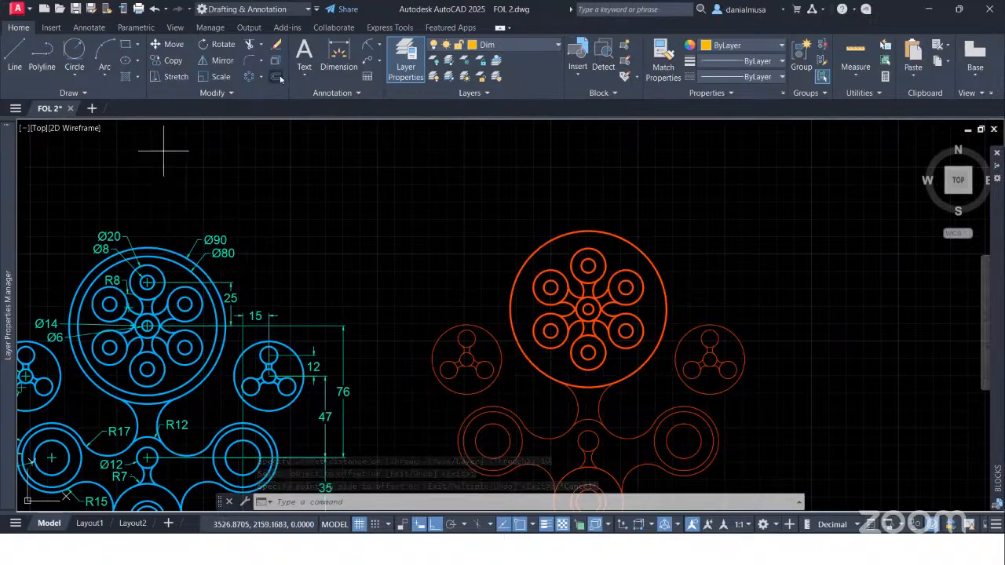
- Offset the outermost ring of the orange figure's upper large circle inward by 5
key(Return)
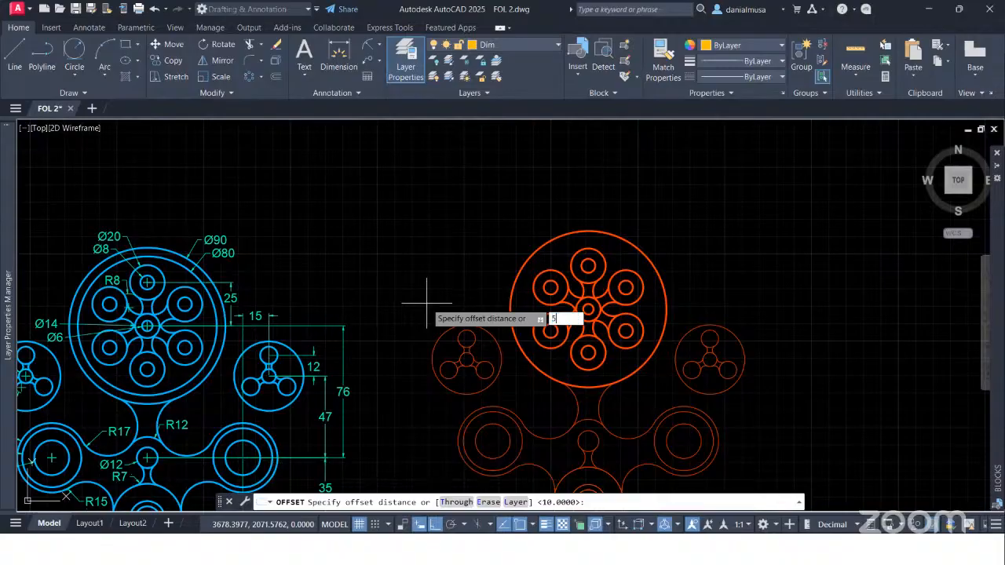
text(5)
key(Return)
click(622, 239)
click(616, 256)
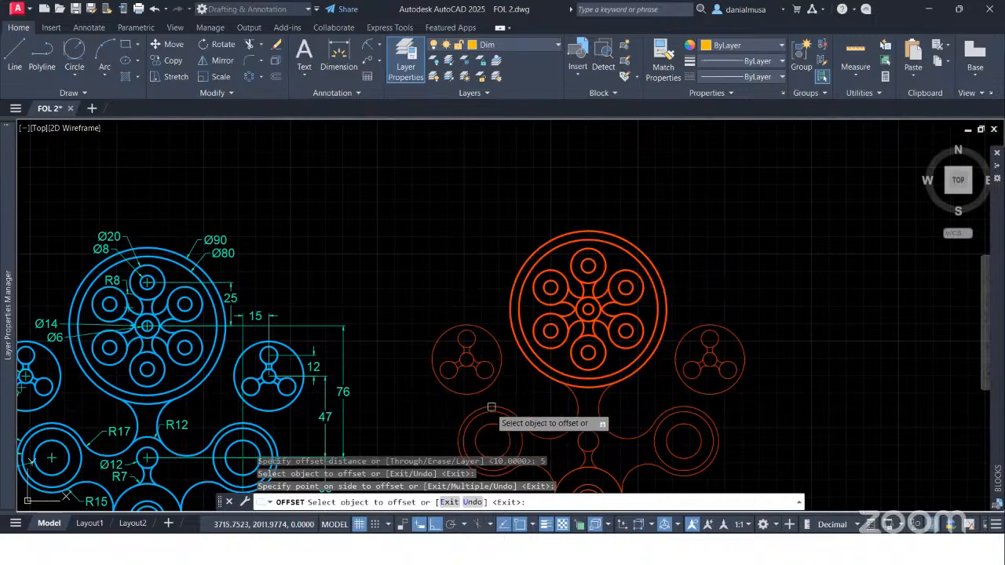
- Offset the outer circle of the orange figure's upper-left three-hole circle outward by 5 and end the Offset command
scroll(489, 408, up, 3)
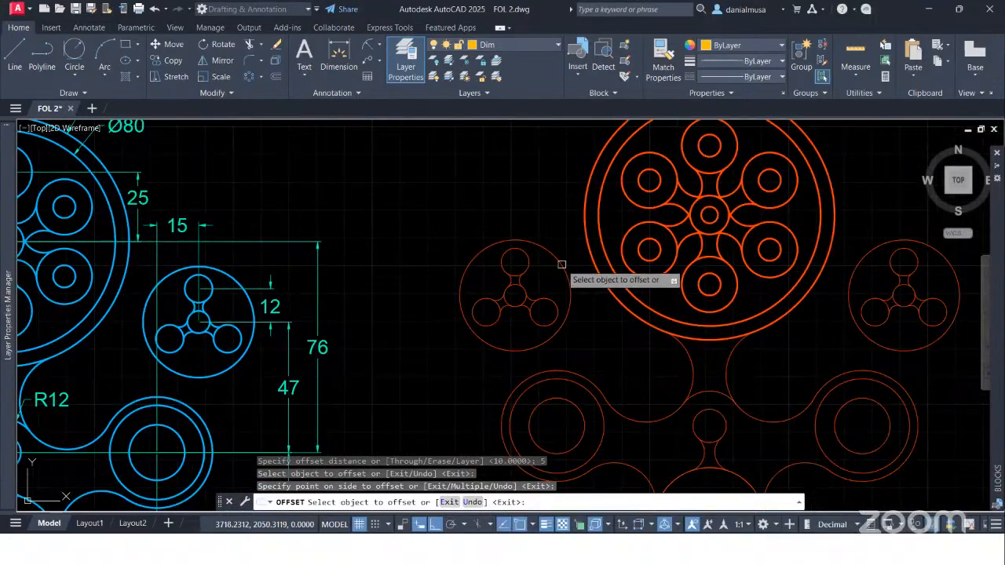
click(561, 265)
click(617, 336)
scroll(617, 336, down, 3)
scroll(620, 338, down, 3)
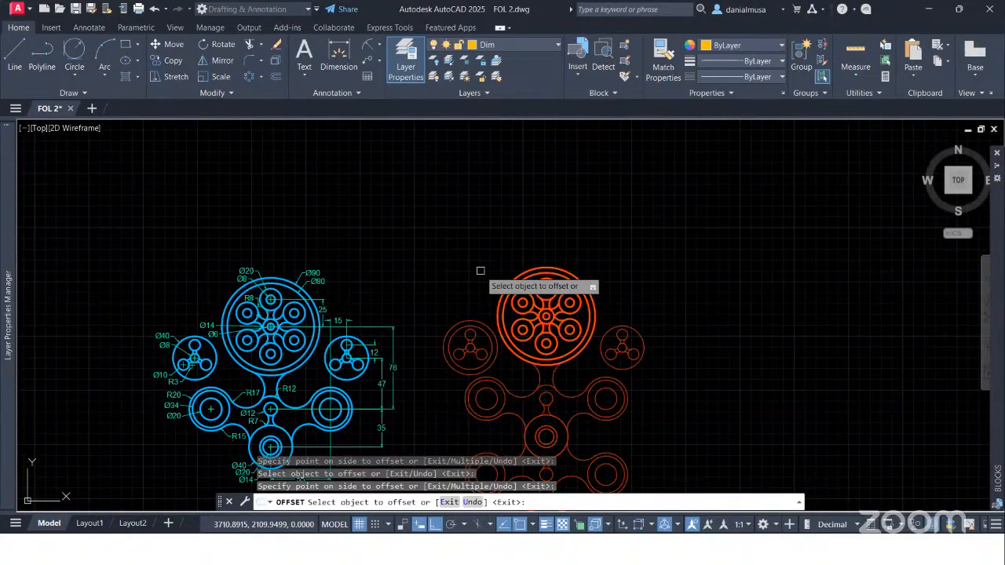
key(Escape)
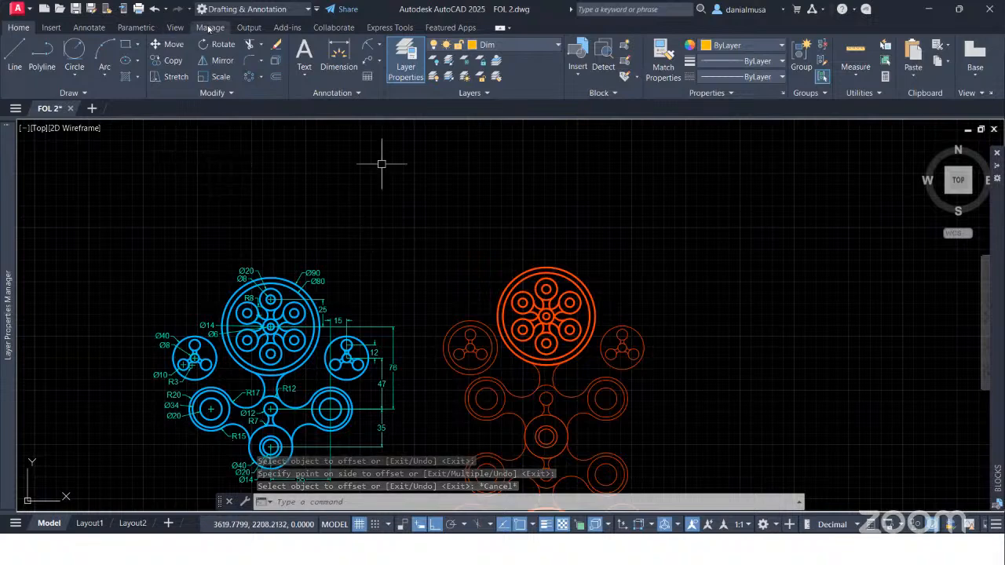
click(167, 47)
key(Escape)
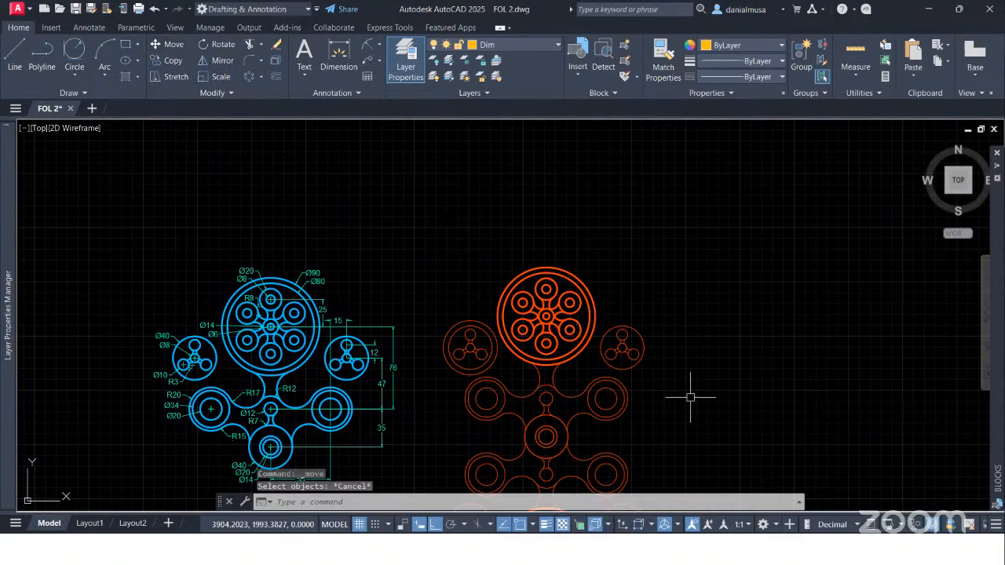
click(174, 47)
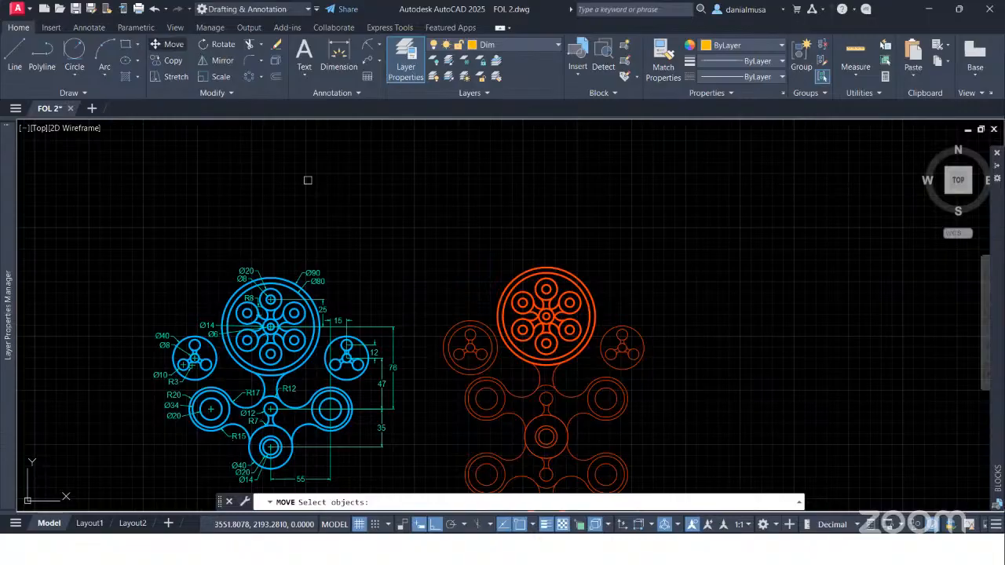
scroll(623, 426, up, 2)
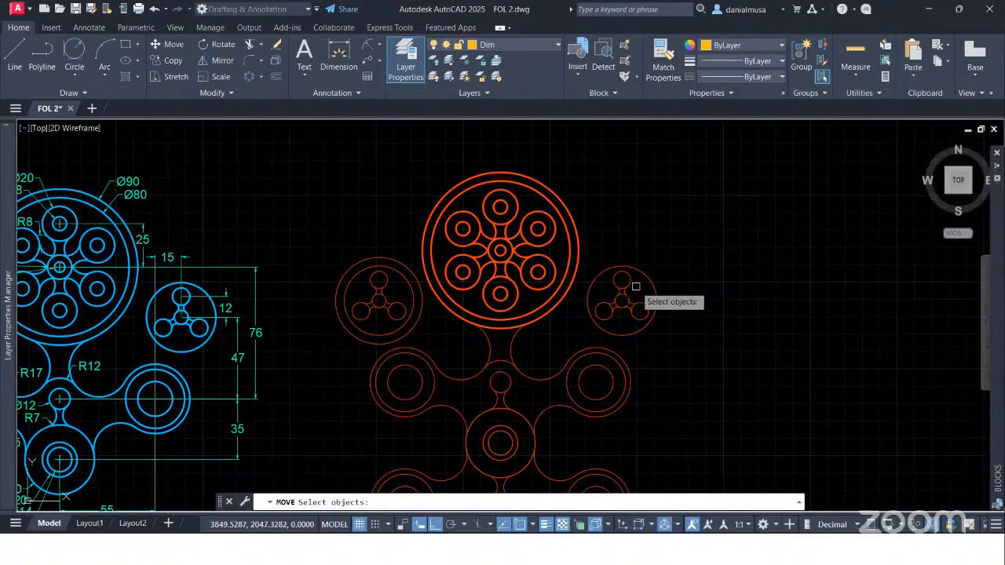
key(Escape)
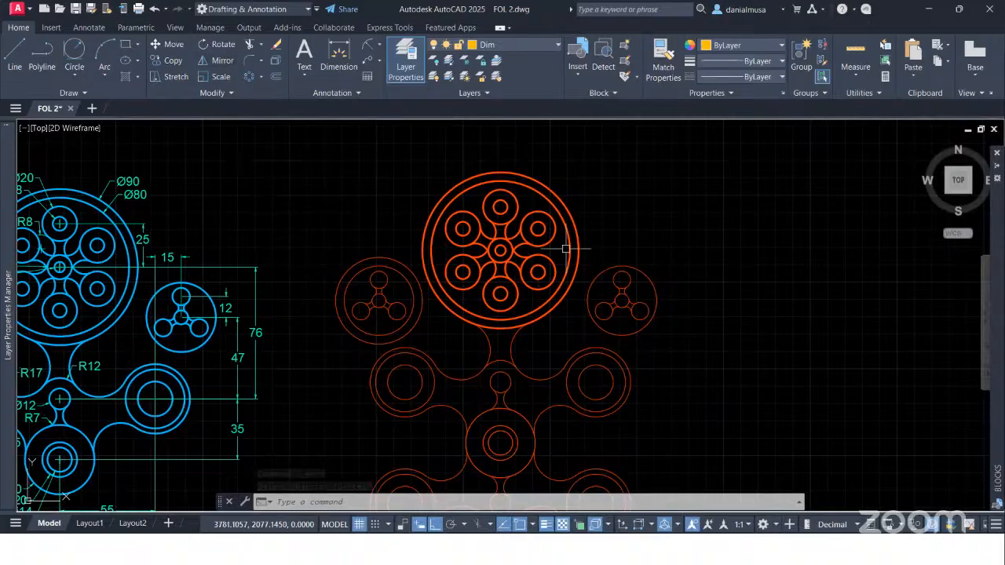
- Copy the orange figure's upper-right three-hole circle from its centre to two spots farther right, level with the original, and end Copy
click(169, 60)
scroll(556, 217, up, 2)
mouse_move(555, 212)
mouse_down()
mouse_move(539, 299)
mouse_move(610, 375)
mouse_move(696, 262)
mouse_move(680, 252)
mouse_up()
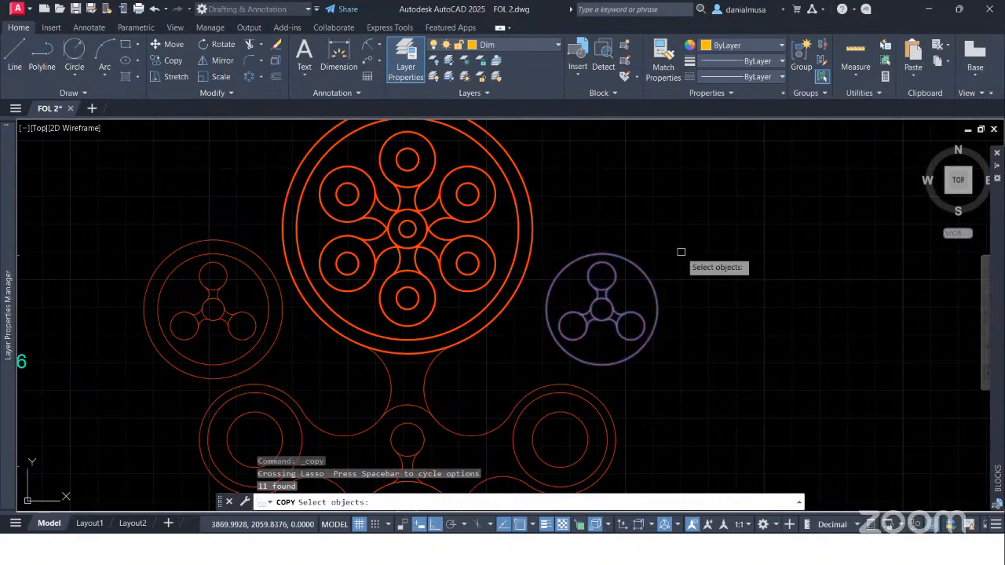
key(Return)
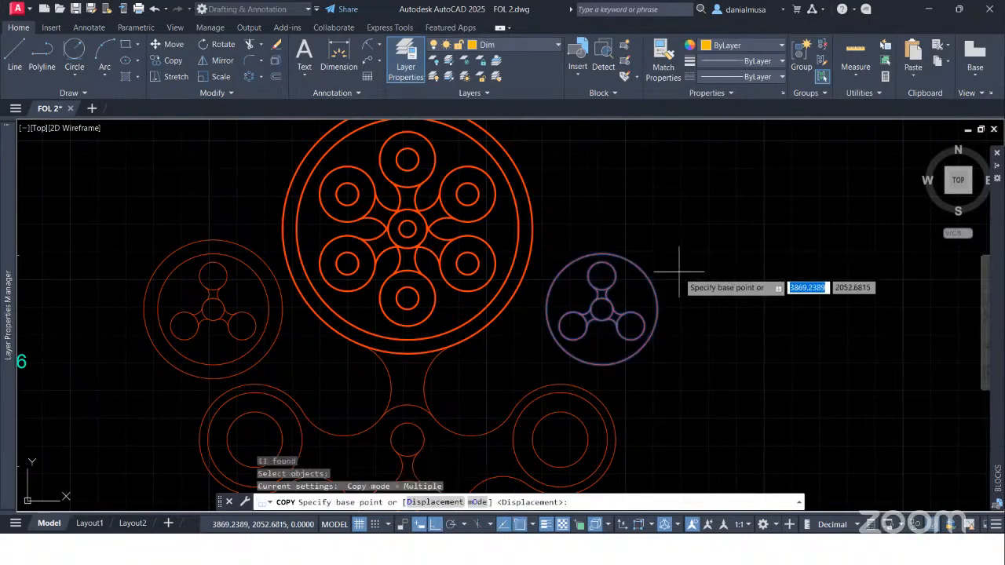
click(601, 309)
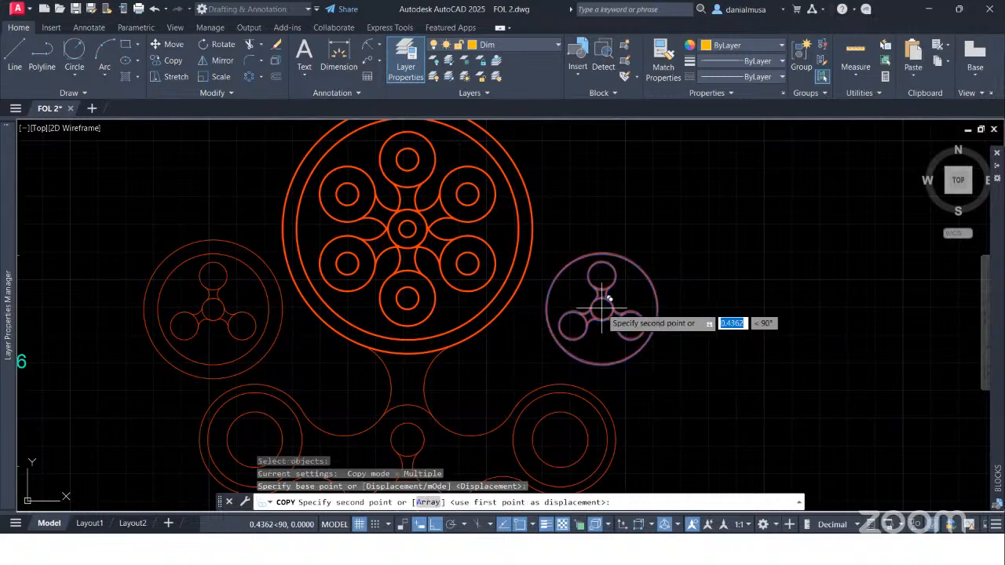
click(762, 355)
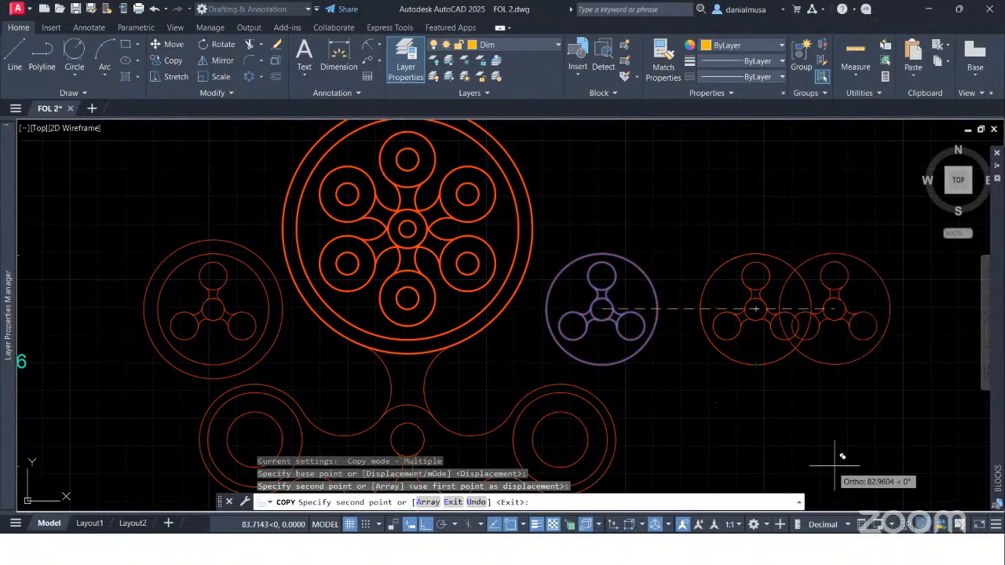
middle_drag(834, 438, 553, 380)
click(659, 283)
key(Escape)
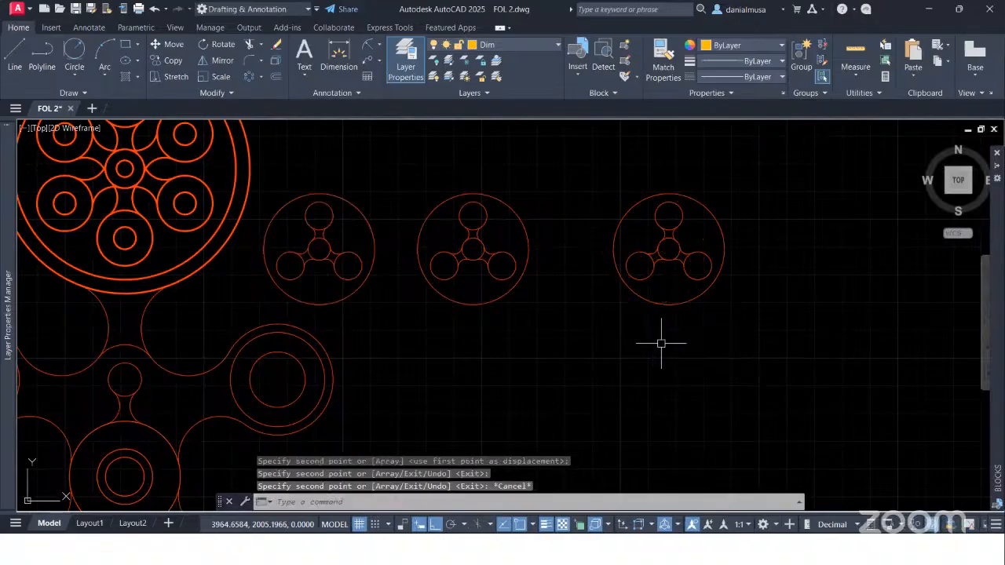
- Move the nearer three-hole circle copy, with Ortho off, from its centre onto the centre of the orange figure's upper-left three-hole circle
scroll(667, 343, down, 2)
click(556, 231)
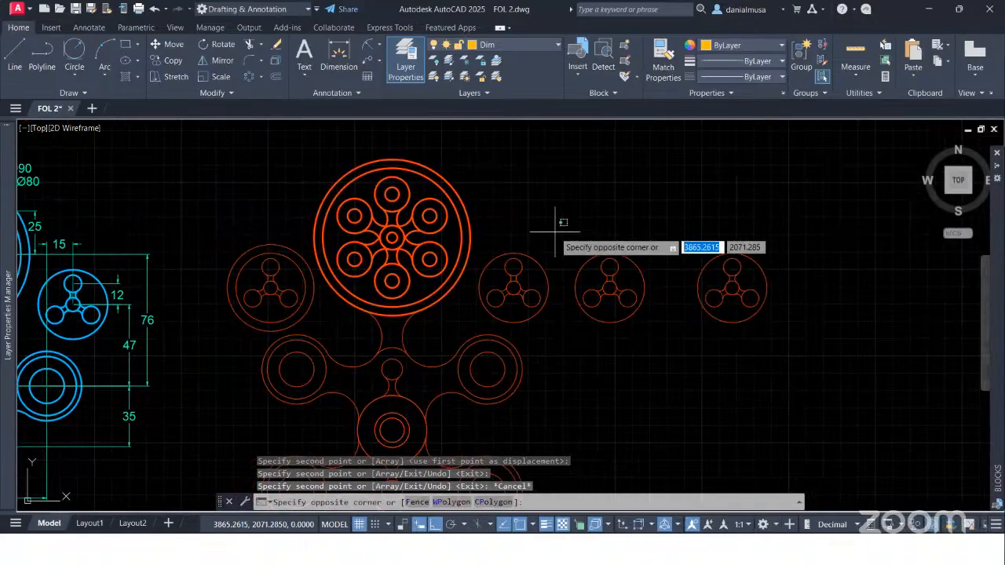
click(554, 232)
mouse_move(566, 226)
mouse_down()
mouse_move(592, 341)
mouse_move(686, 235)
mouse_move(678, 245)
mouse_up()
text(move)
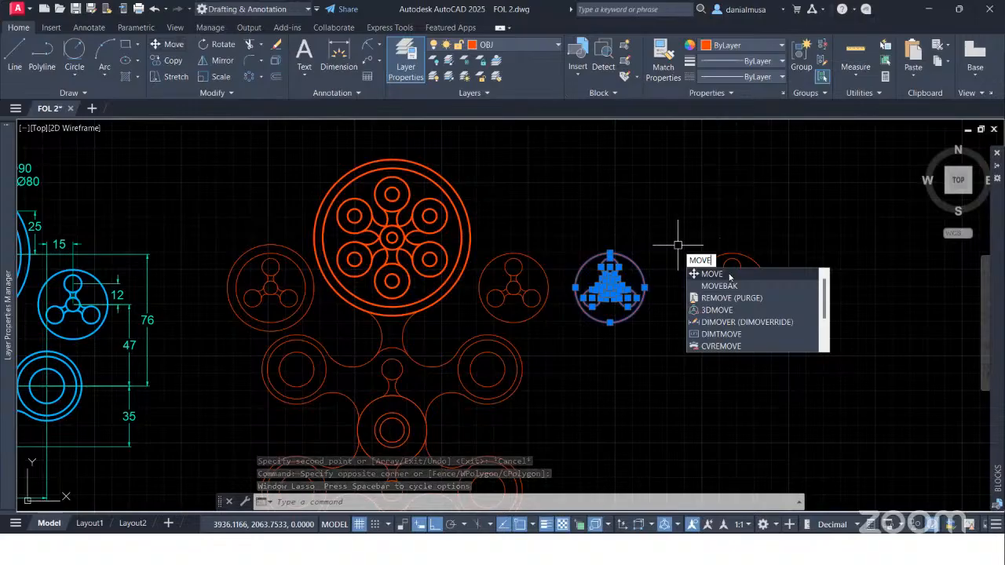
key(Return)
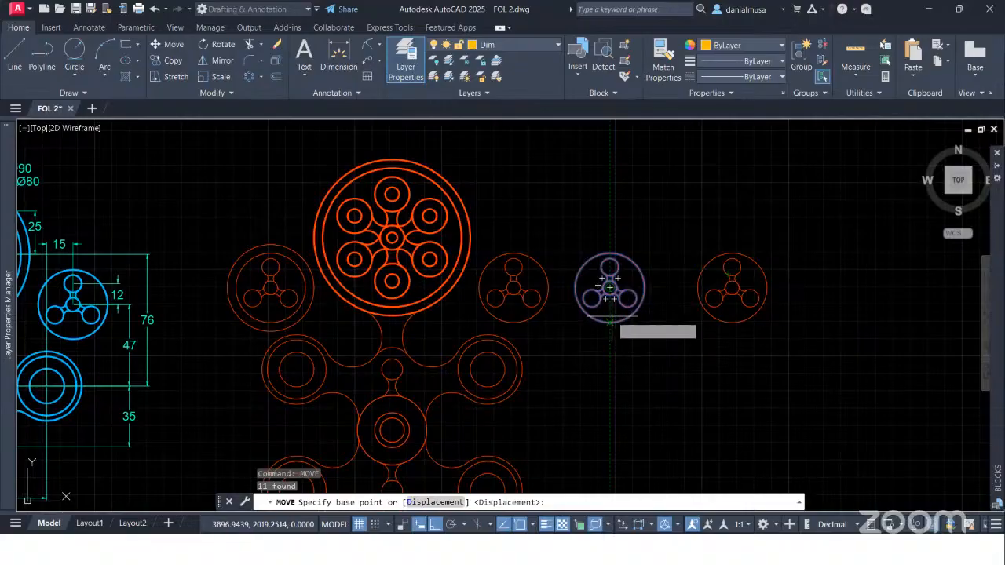
scroll(609, 317, up, 2)
click(609, 277)
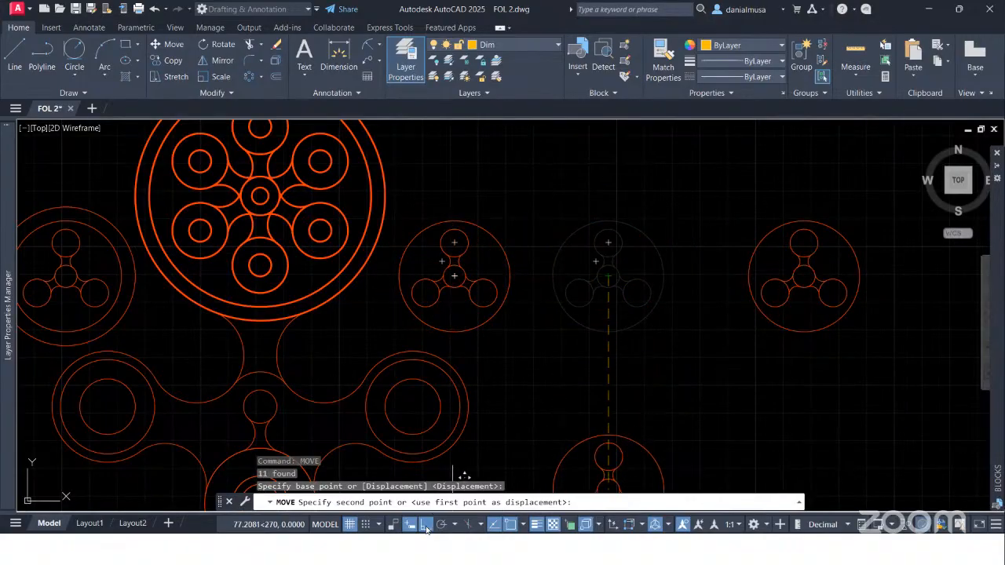
click(425, 524)
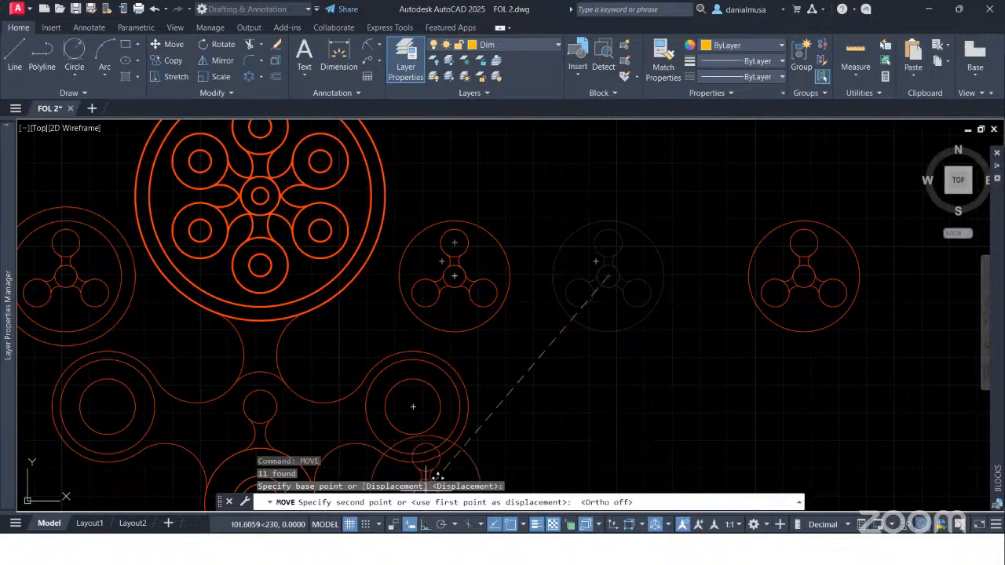
scroll(701, 353, down, 2)
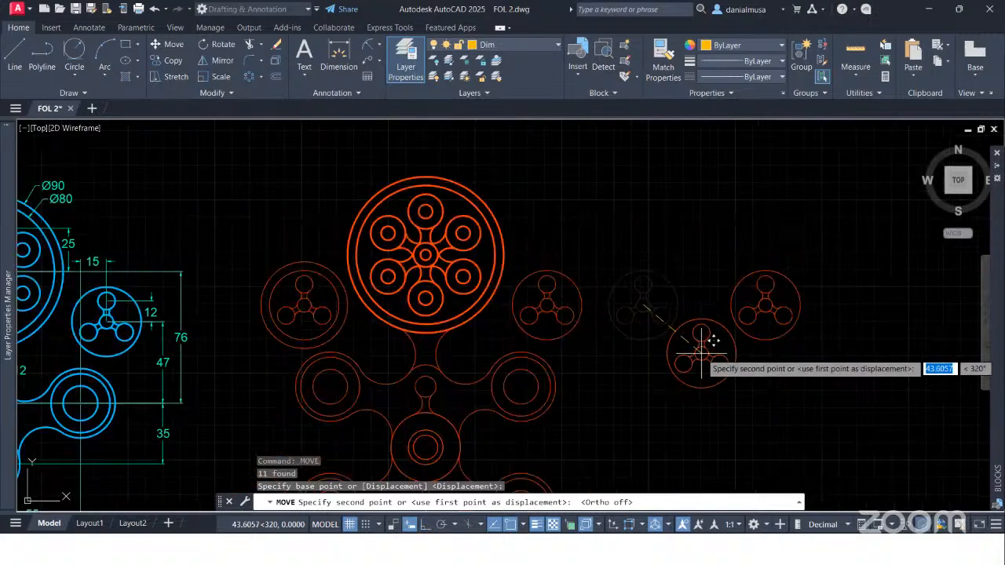
scroll(706, 337, up, 2)
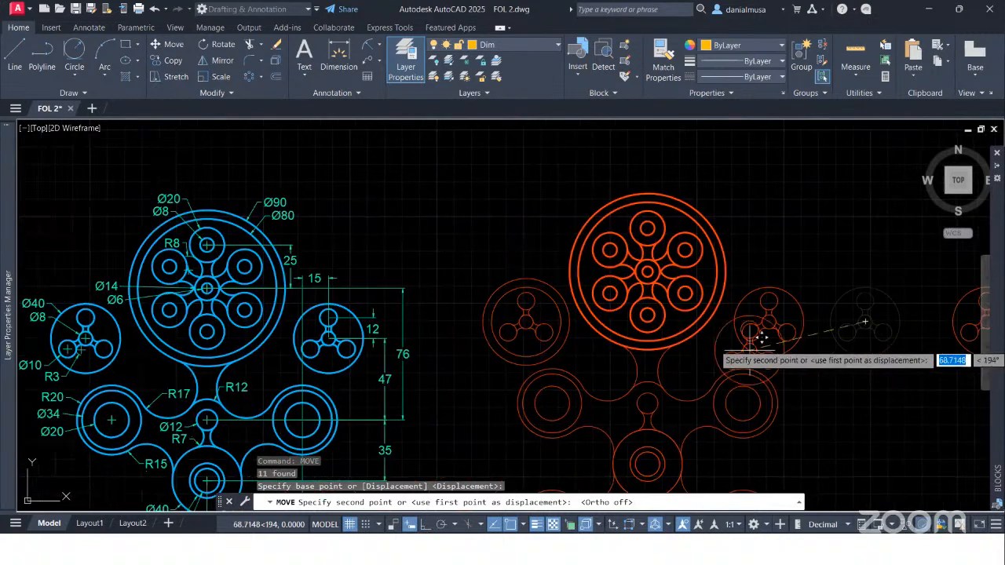
click(526, 318)
key(Escape)
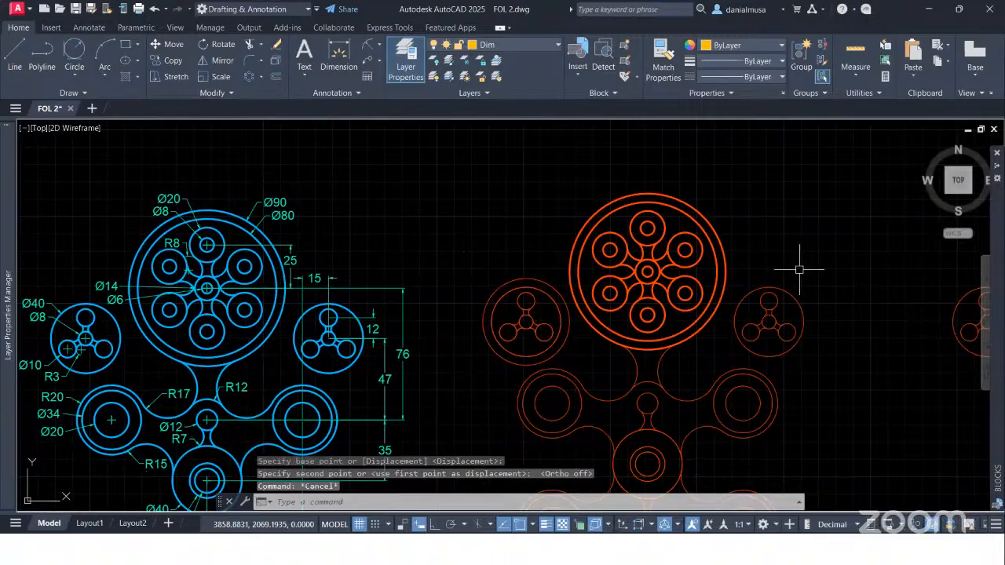
scroll(790, 269, down, 3)
scroll(789, 269, up, 2)
mouse_move(620, 295)
middle_down()
mouse_move(635, 186)
mouse_move(630, 238)
middle_up()
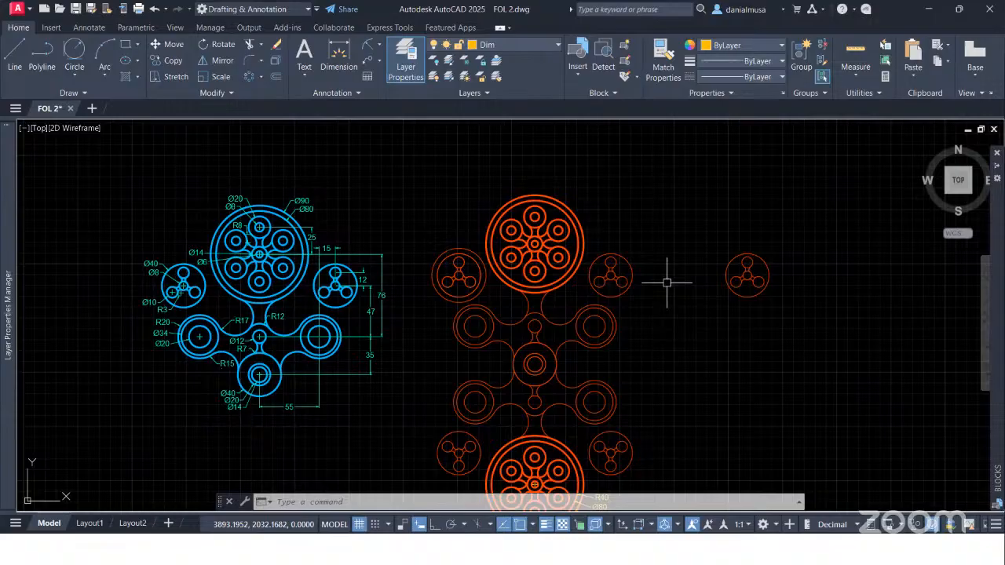
- Switch from the drawing to the Chrome browser and search the web for "acadsys0"
click(926, 12)
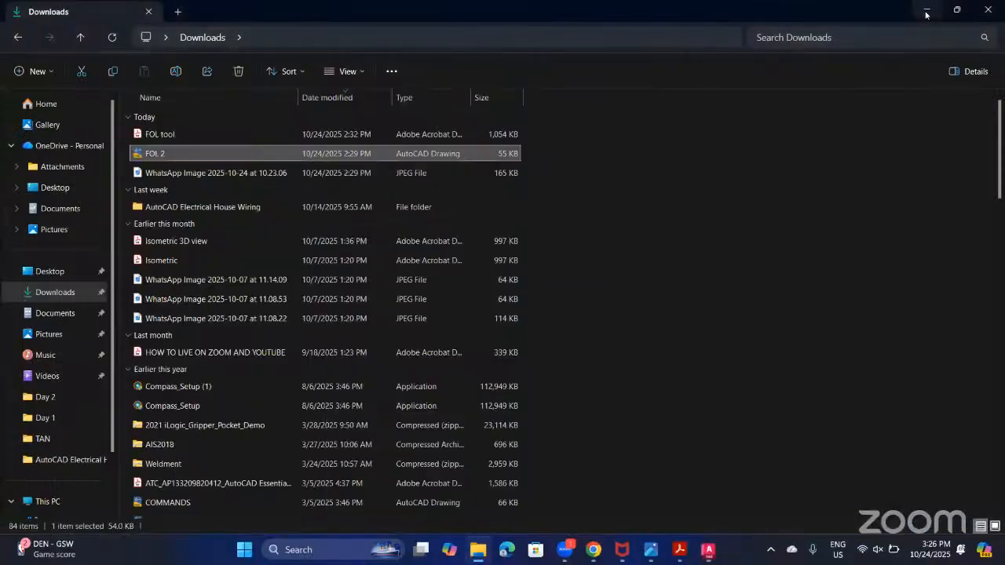
click(926, 11)
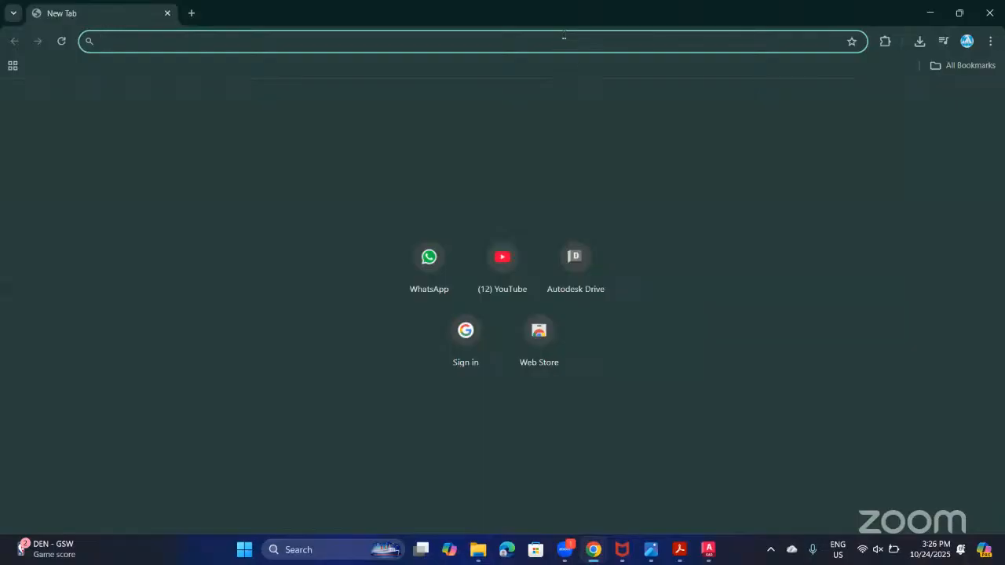
text(ac)
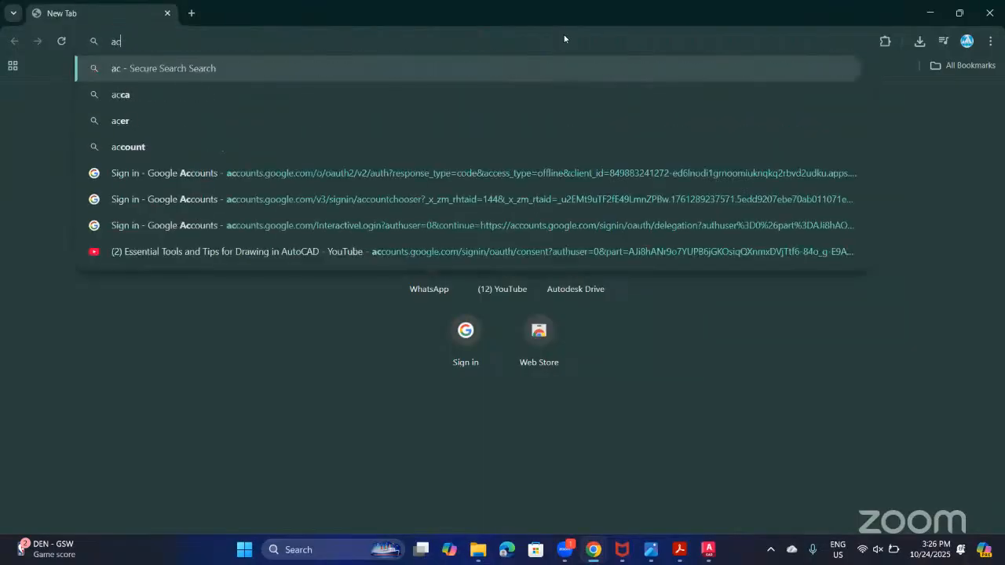
text(adsys)
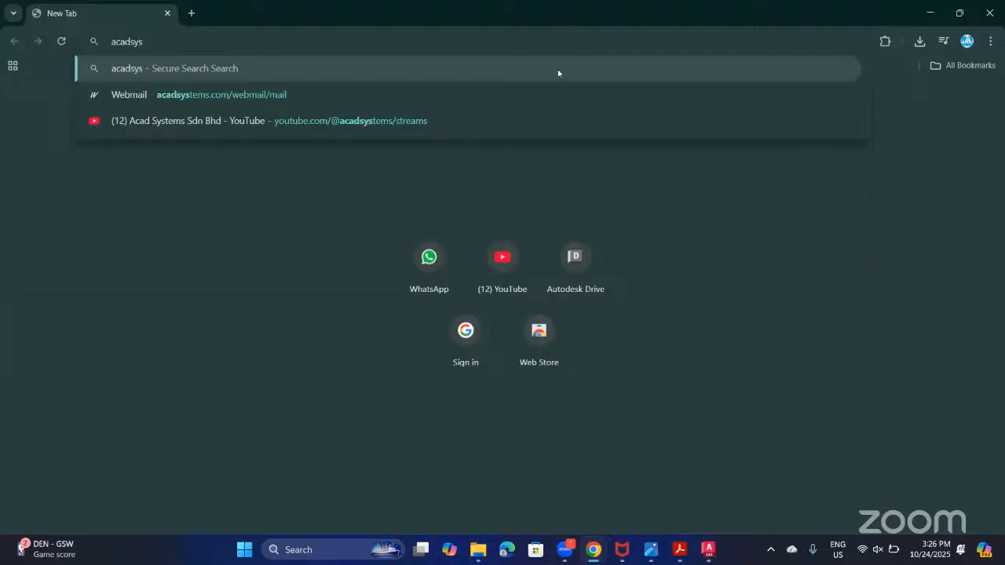
text(0)
key(Return)
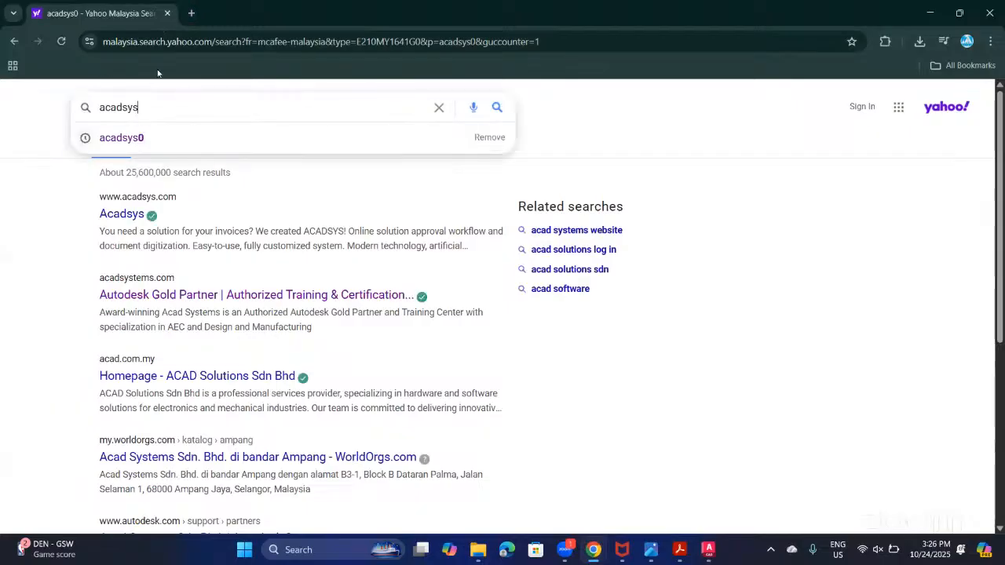
- Search for "acadsystem" instead and open the acadsystems.com Autodesk Gold Partner result
text(te)
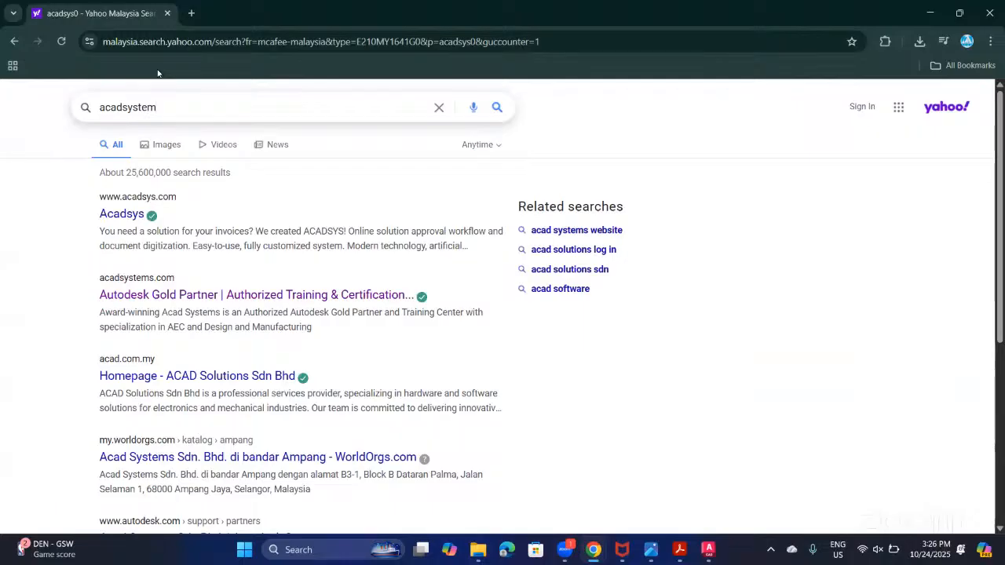
text(m)
key(Return)
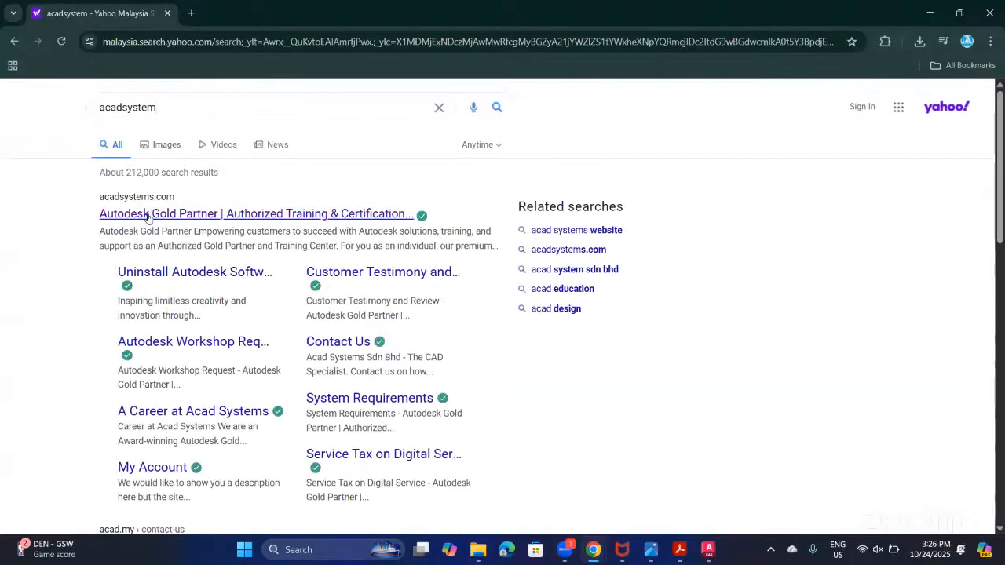
click(147, 214)
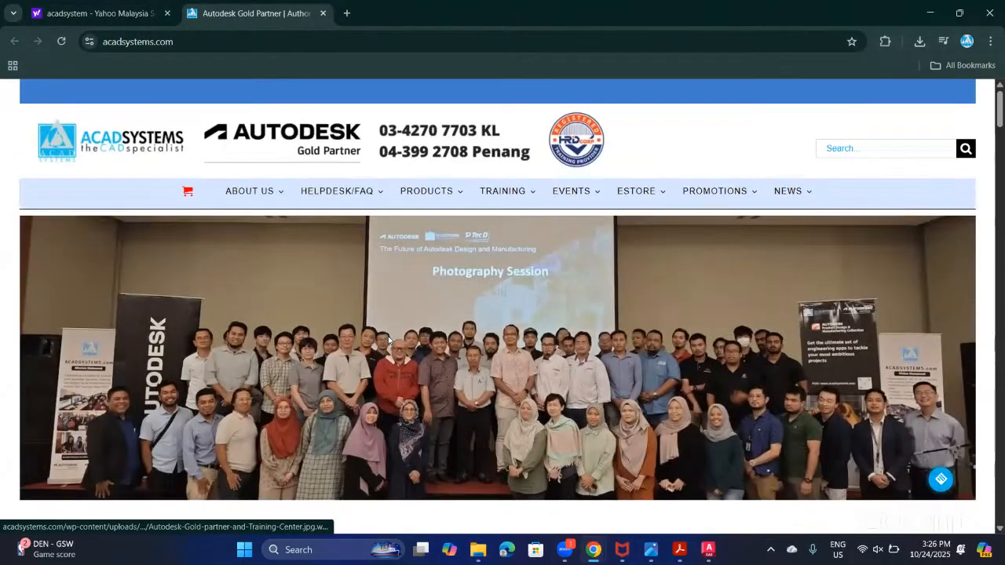
- Look through the acadsystems.com home page, covering its promotions and news, the upcoming online events and the 2025 training schedule
scroll(387, 336, down, 3)
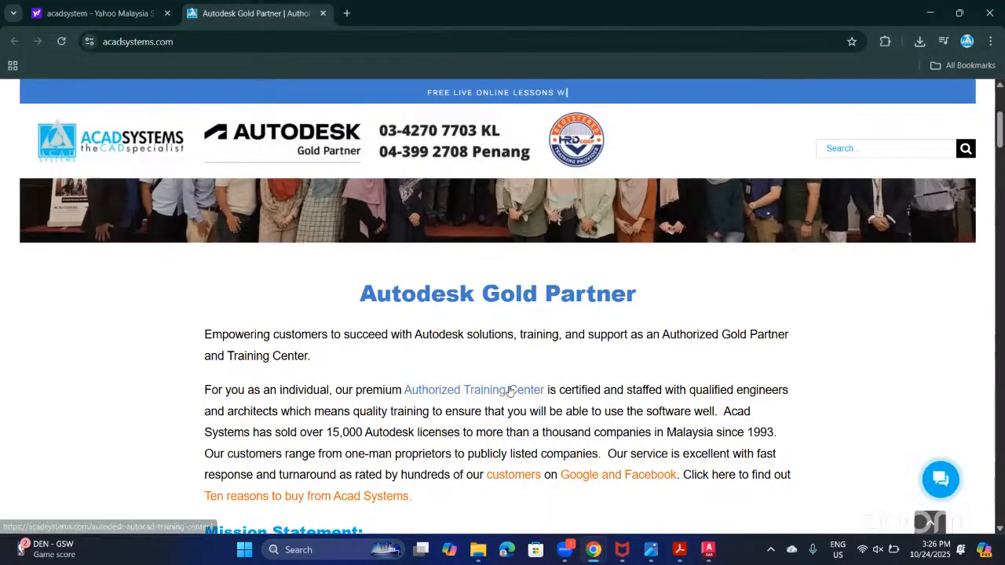
scroll(509, 390, down, 7)
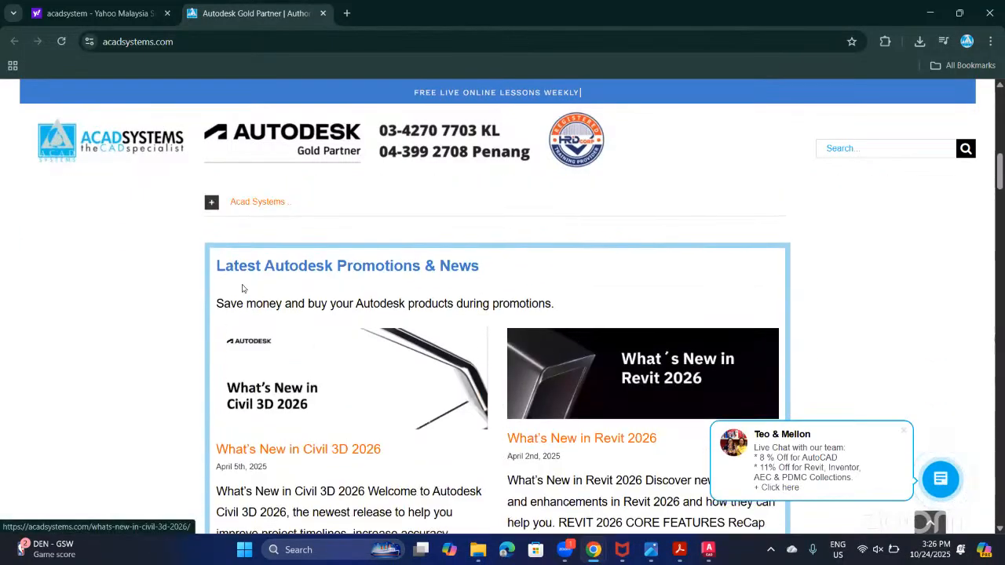
scroll(537, 314, down, 1)
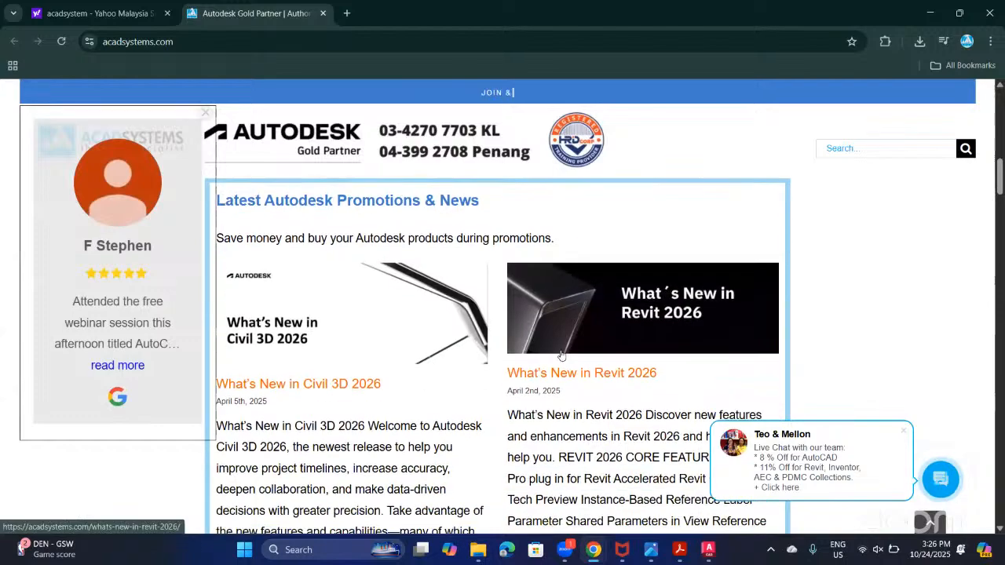
scroll(609, 360, down, 1)
scroll(608, 359, down, 8)
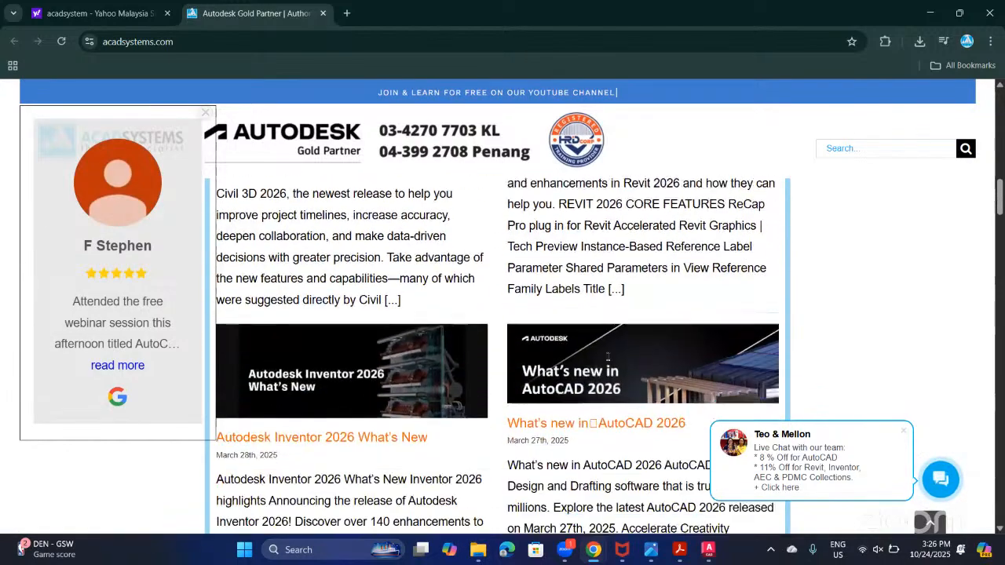
scroll(608, 359, down, 10)
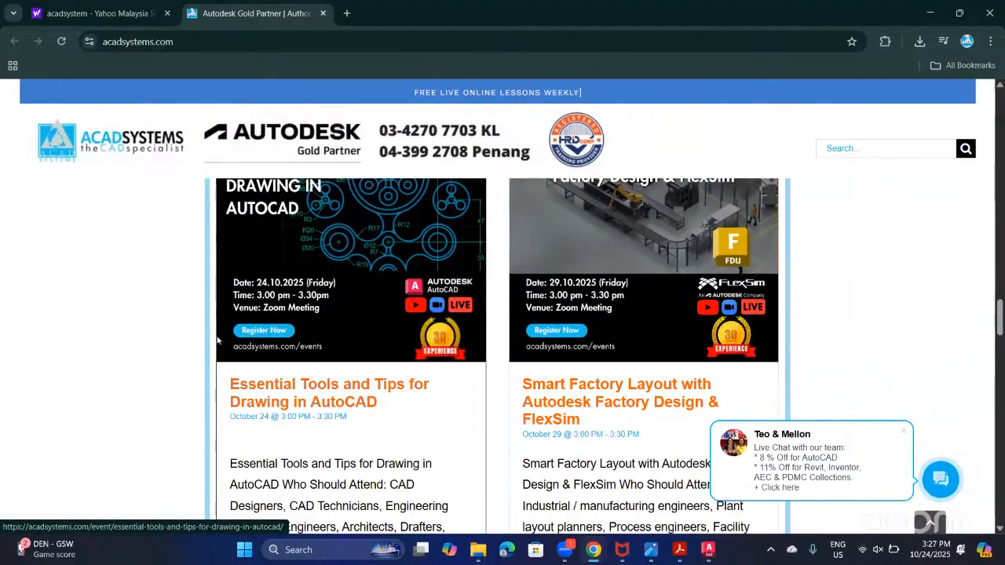
scroll(431, 444, down, 4)
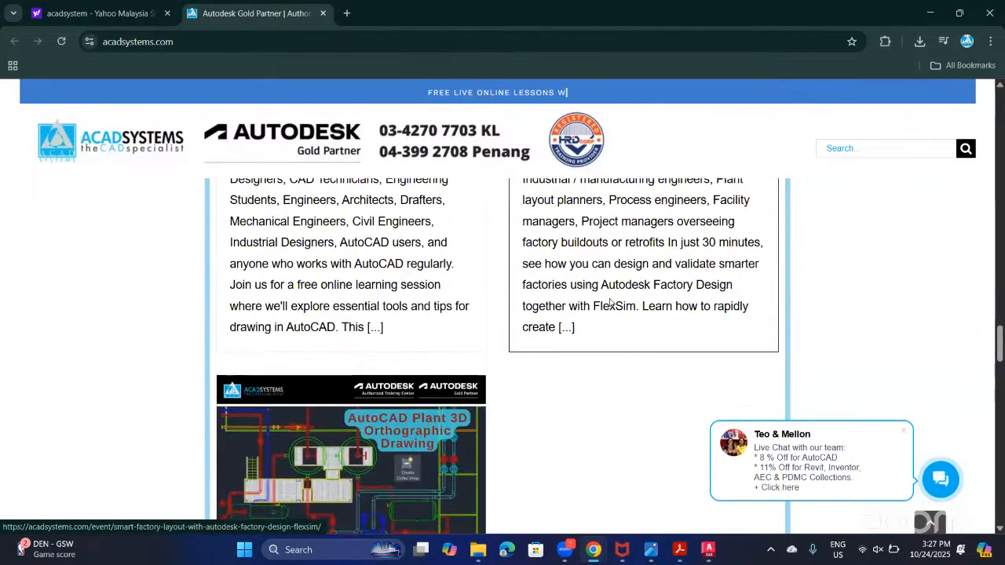
scroll(432, 444, down, 6)
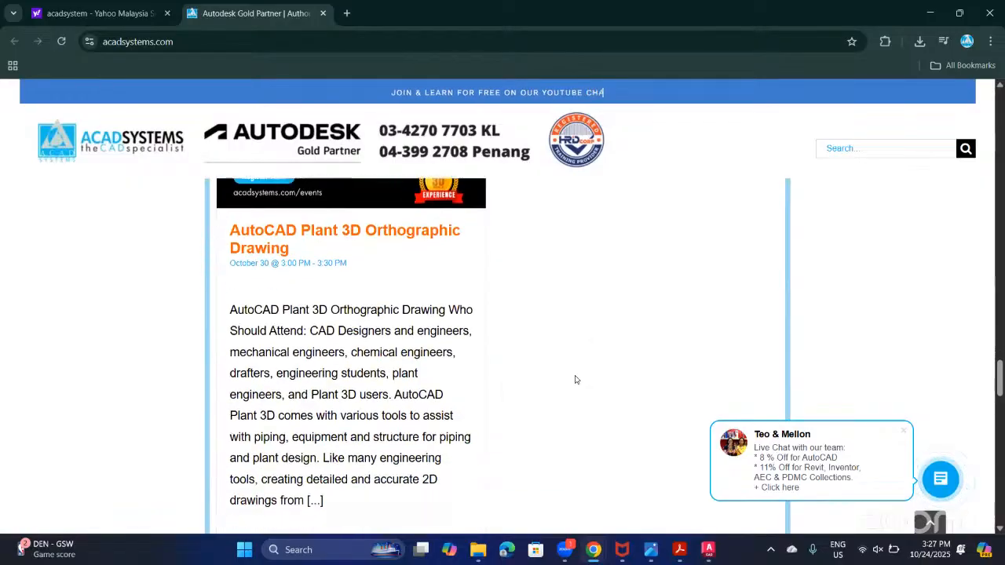
scroll(574, 380, down, 8)
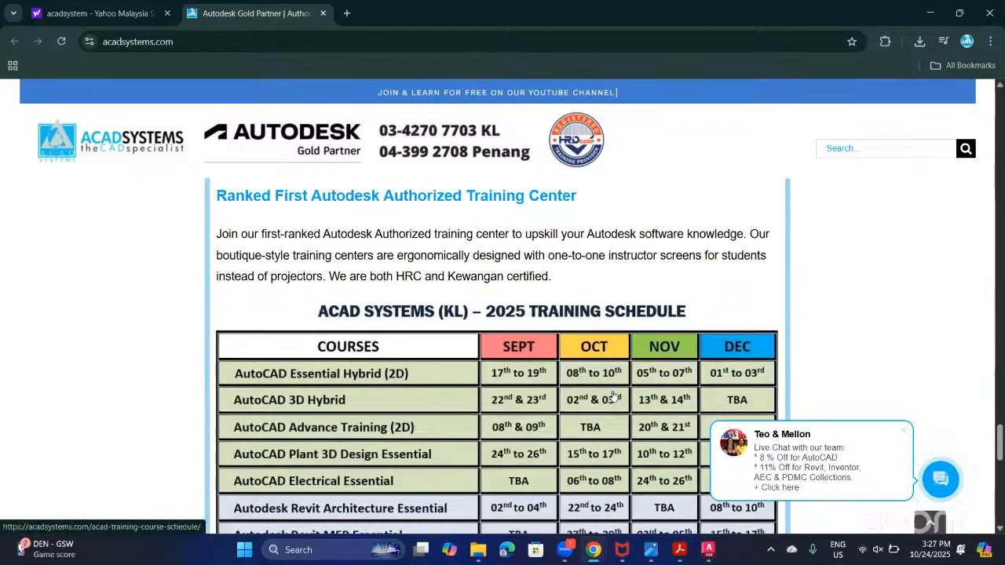
scroll(518, 362, down, 1)
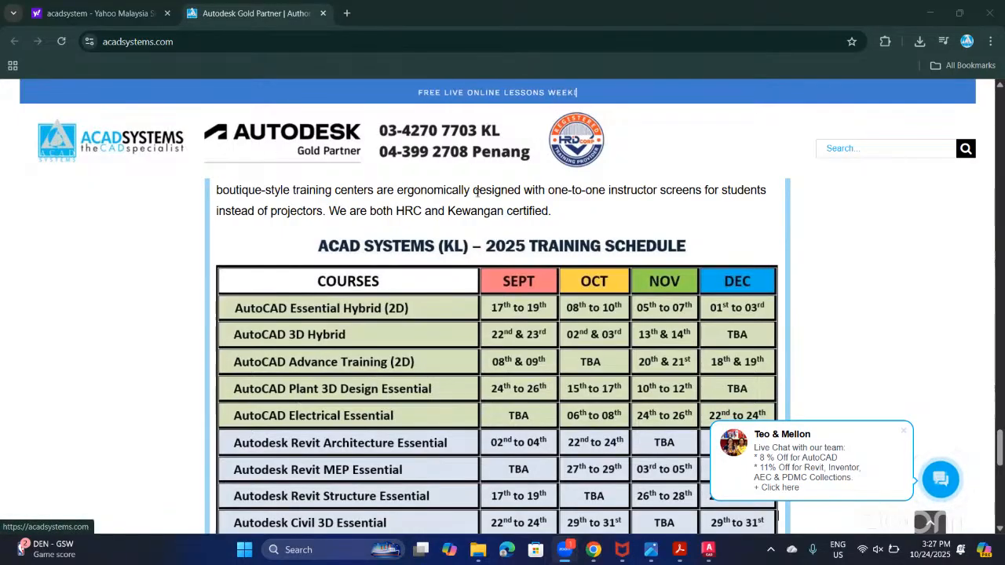
- Open the Acad Systems YouTube channel from the website's footer and look through its home page, covering the live stream, Shorts and Autodesk playlists
scroll(439, 332, down, 15)
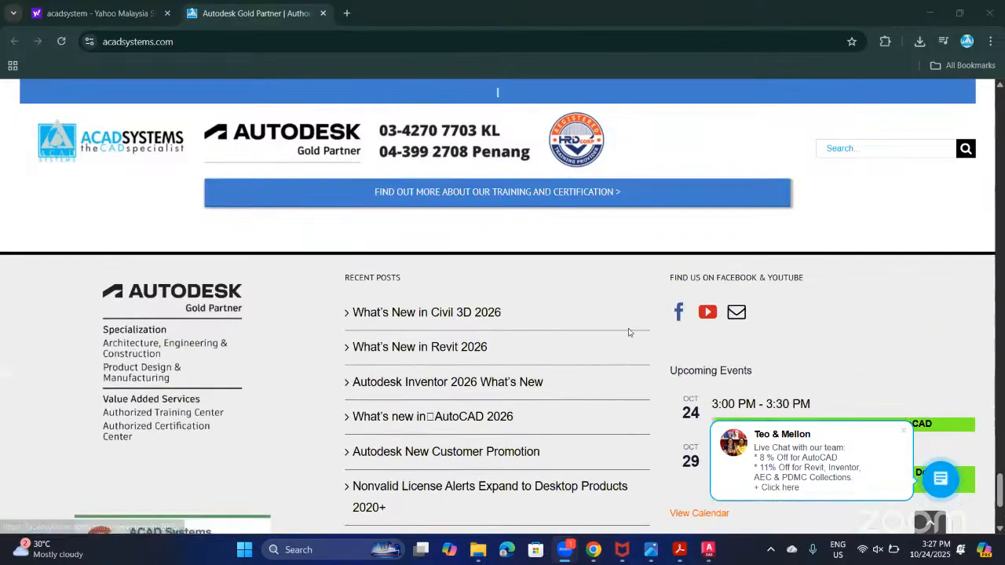
click(707, 312)
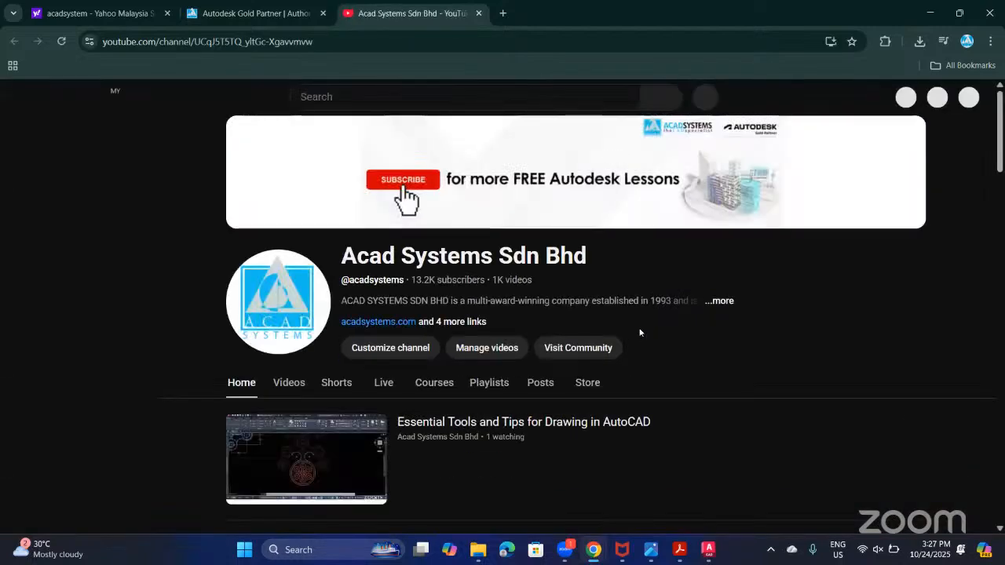
scroll(636, 361, down, 1)
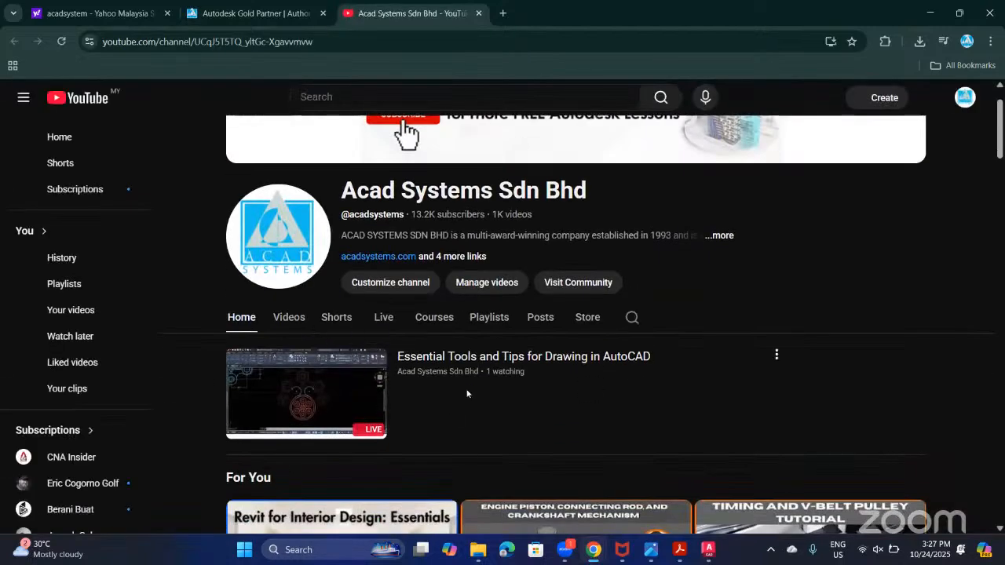
scroll(477, 394, down, 2)
scroll(481, 394, down, 2)
scroll(708, 367, down, 1)
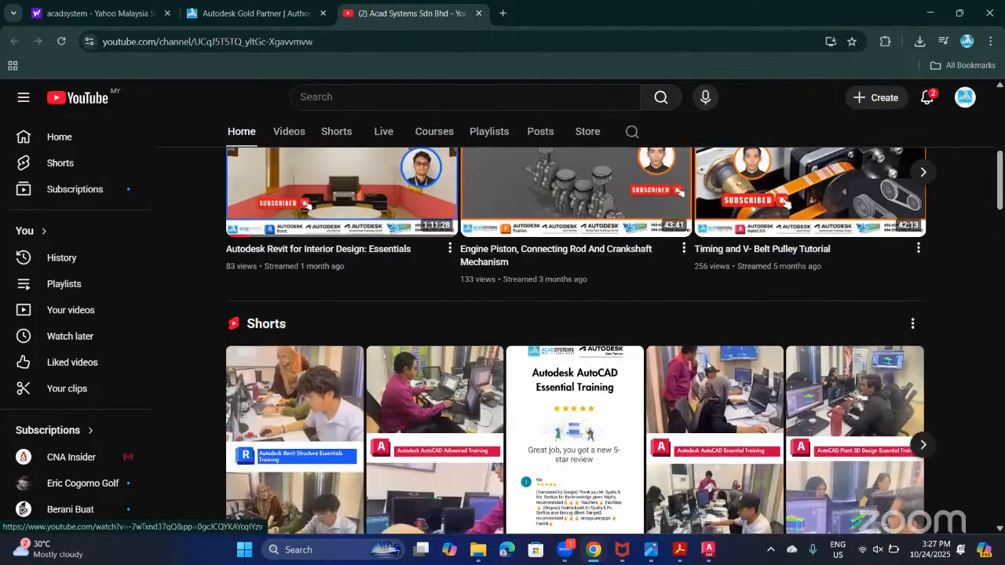
scroll(707, 366, down, 9)
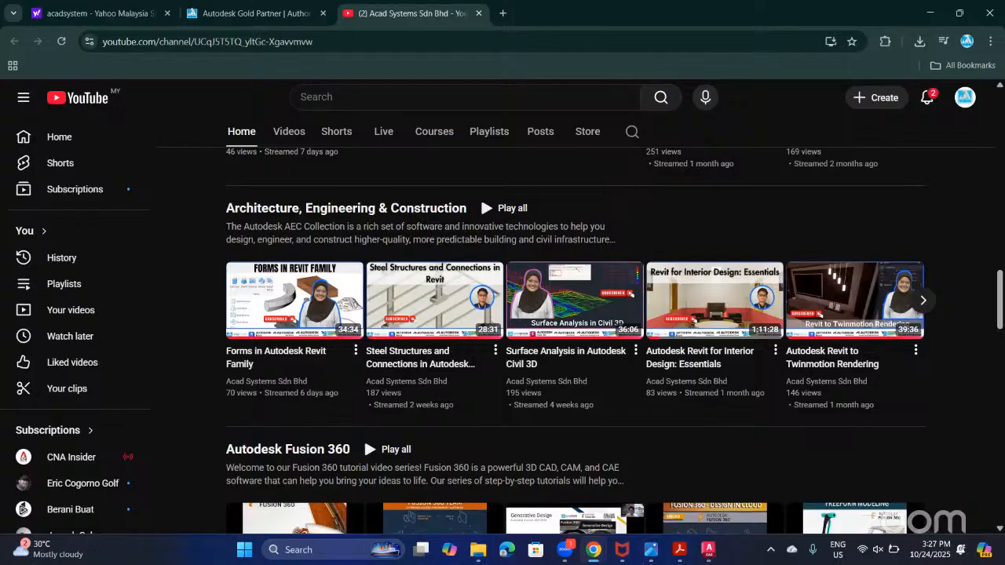
mouse_move(568, 554)
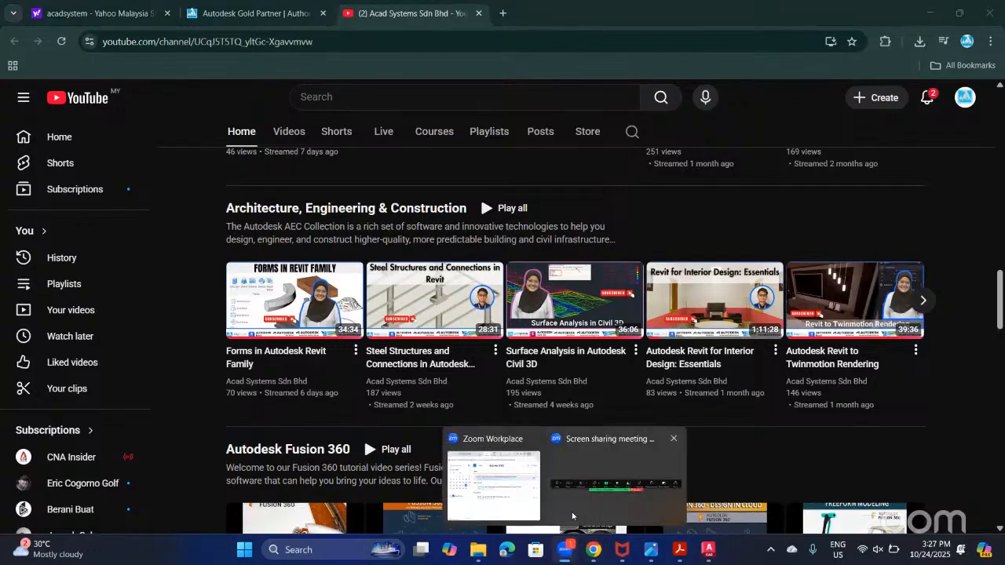